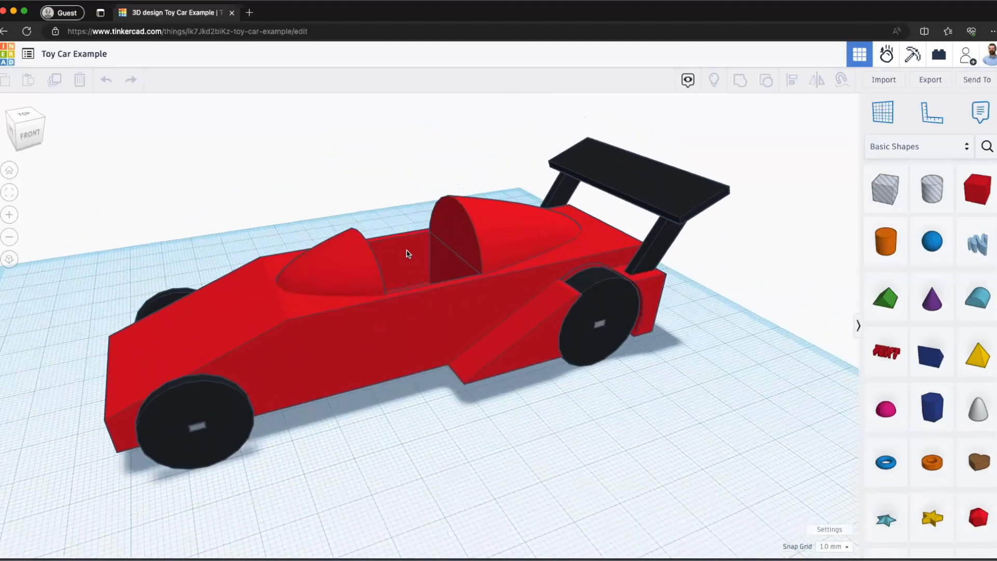
pyautogui.click(434, 330)
pyautogui.moveTo(454, 348); pyautogui.dragTo(372, 338, button='right')
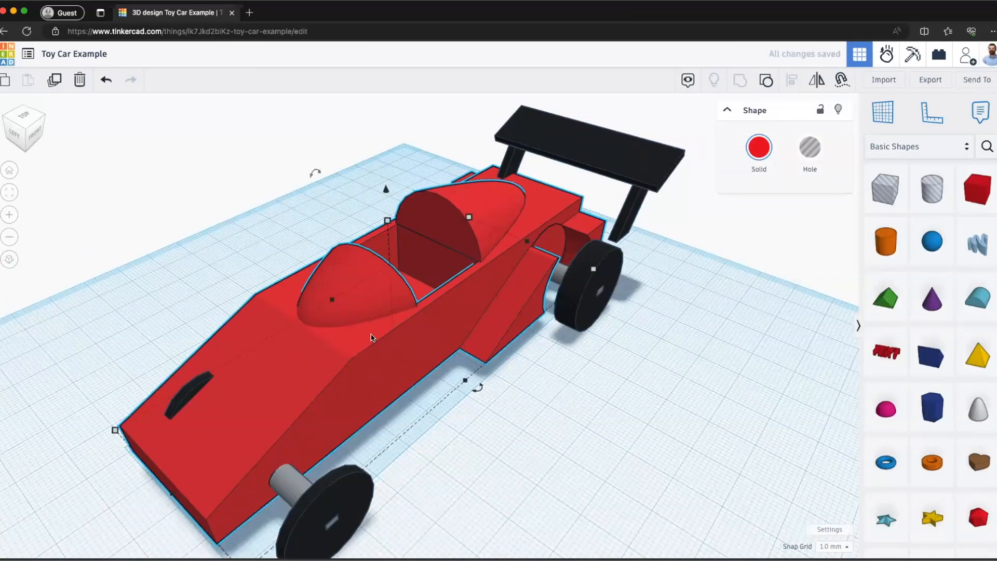
pyautogui.hotkey('ctrl', 'z')
pyautogui.hotkey('ctrl', 'z')
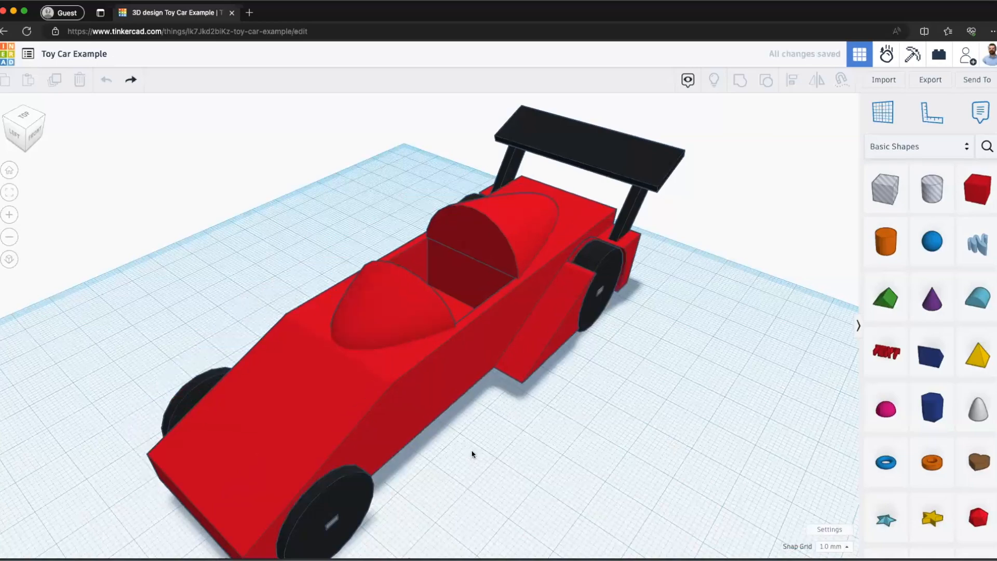
# Check the front wheels and the rear wing as separate shapes by selecting each of them in turn.
pyautogui.moveTo(420, 490); pyautogui.dragTo(451, 450, button='right')
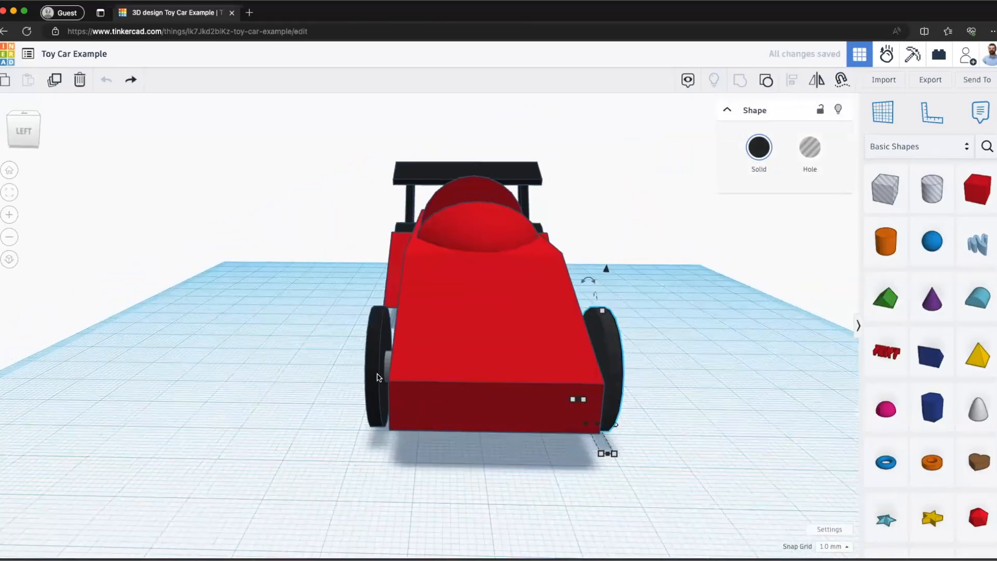
pyautogui.click(378, 378)
pyautogui.moveTo(447, 306); pyautogui.dragTo(442, 525, button='right')
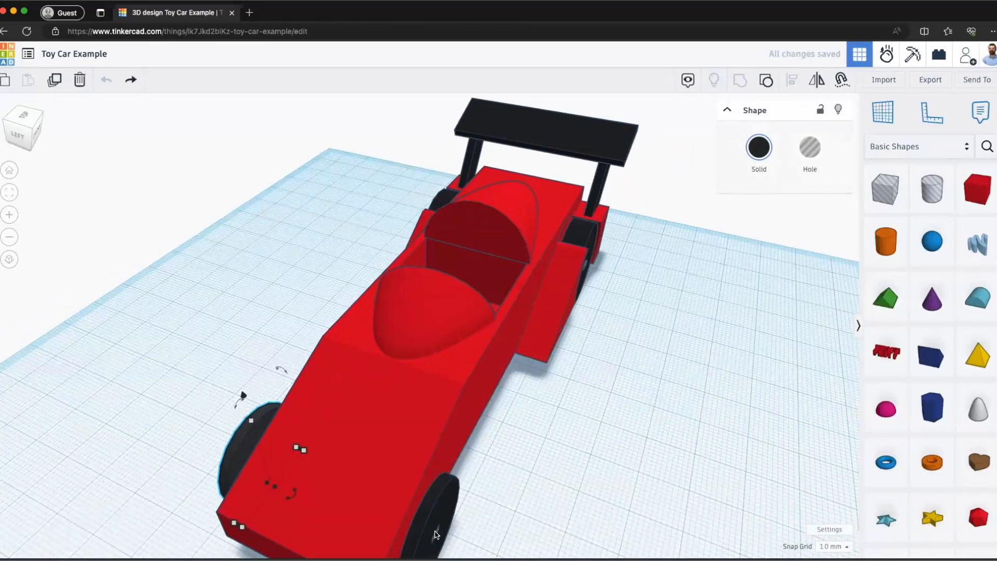
pyautogui.moveTo(503, 506); pyautogui.dragTo(646, 145, button='right')
pyautogui.click(646, 148)
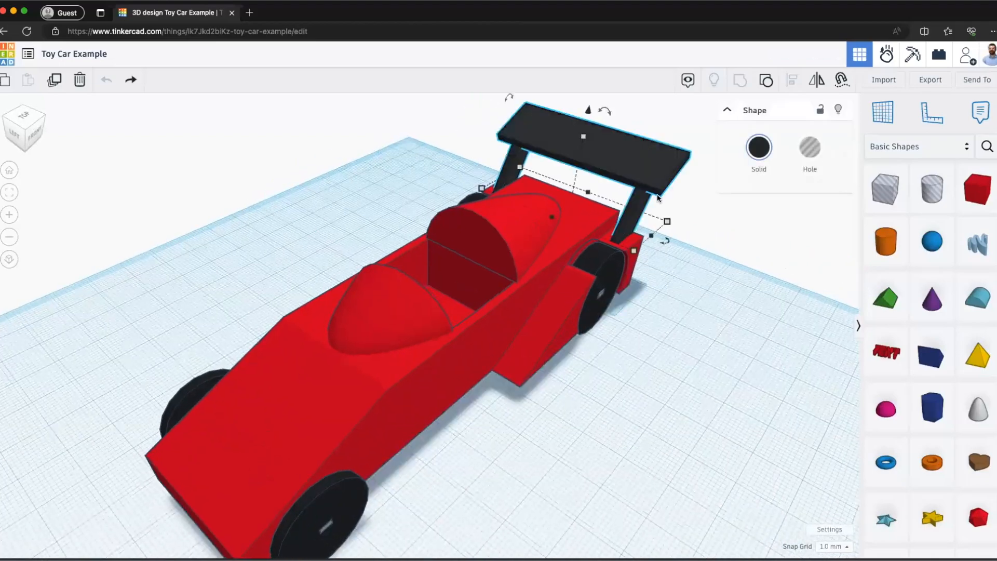
pyautogui.moveTo(657, 198); pyautogui.dragTo(576, 283, button='right')
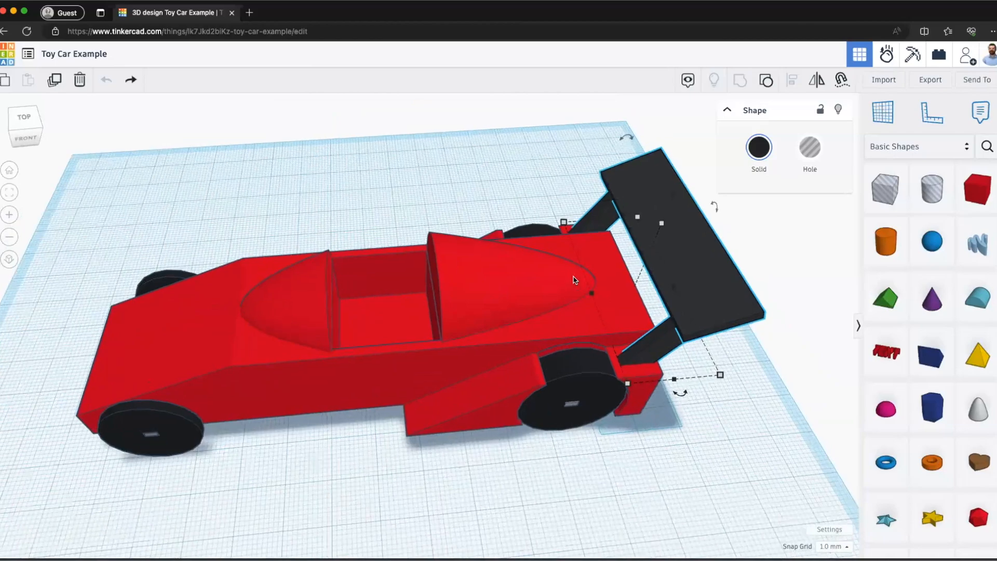
# Try moving a rear wheel part out of position, undo the move and clear the selection.
pyautogui.moveTo(577, 389); pyautogui.dragTo(578, 344, button='middle')
pyautogui.moveTo(577, 344); pyautogui.dragTo(594, 404)
pyautogui.press('super+z')
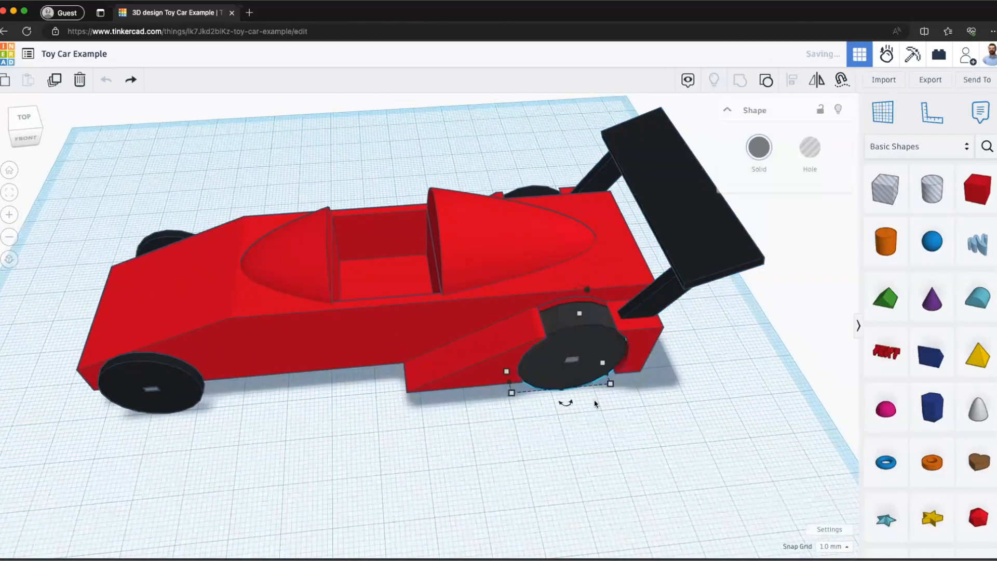
pyautogui.moveTo(595, 404); pyautogui.dragTo(442, 427, button='right')
pyautogui.click(560, 371)
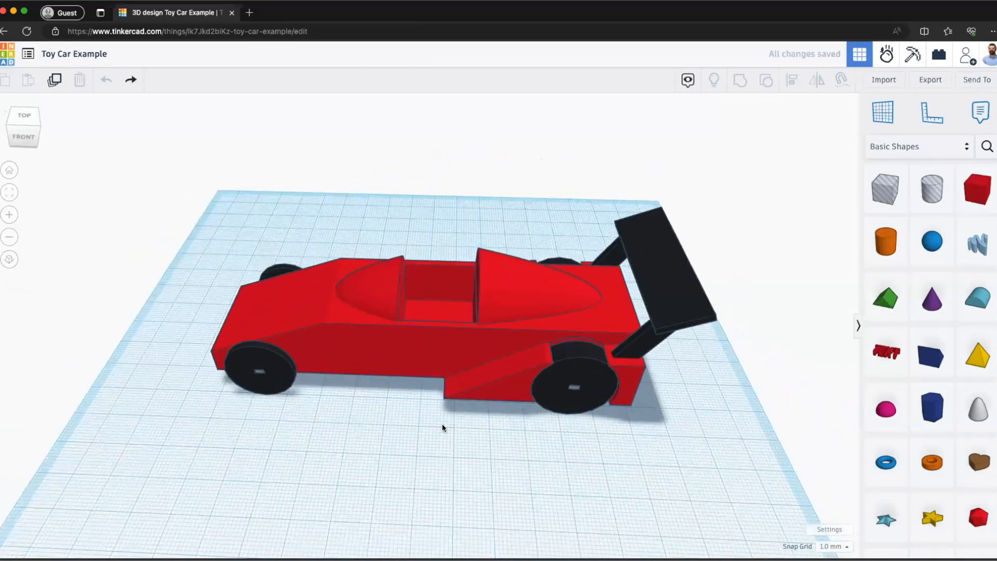
pyautogui.moveTo(559, 446); pyautogui.dragTo(561, 293, button='right')
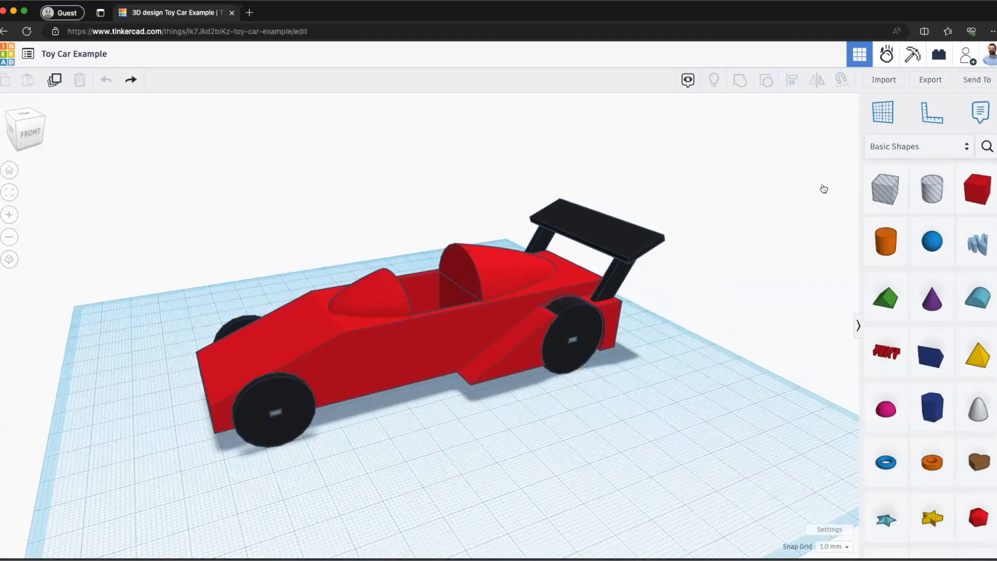
# Review the Send To options, the export formats and the Autodesk Fusion 360 send settings, leaving without sending.
pyautogui.click(971, 82)
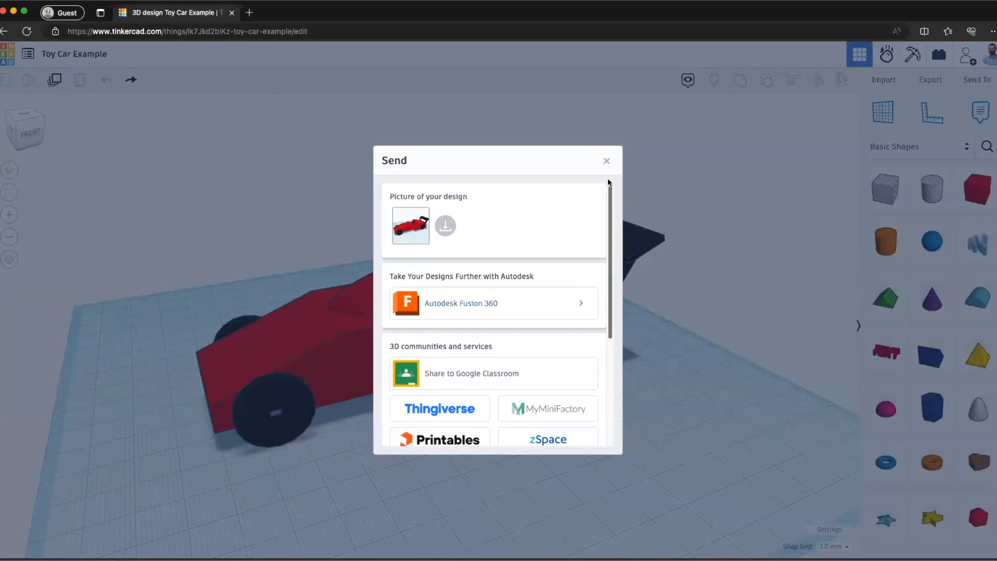
pyautogui.click(615, 164)
pyautogui.click(930, 80)
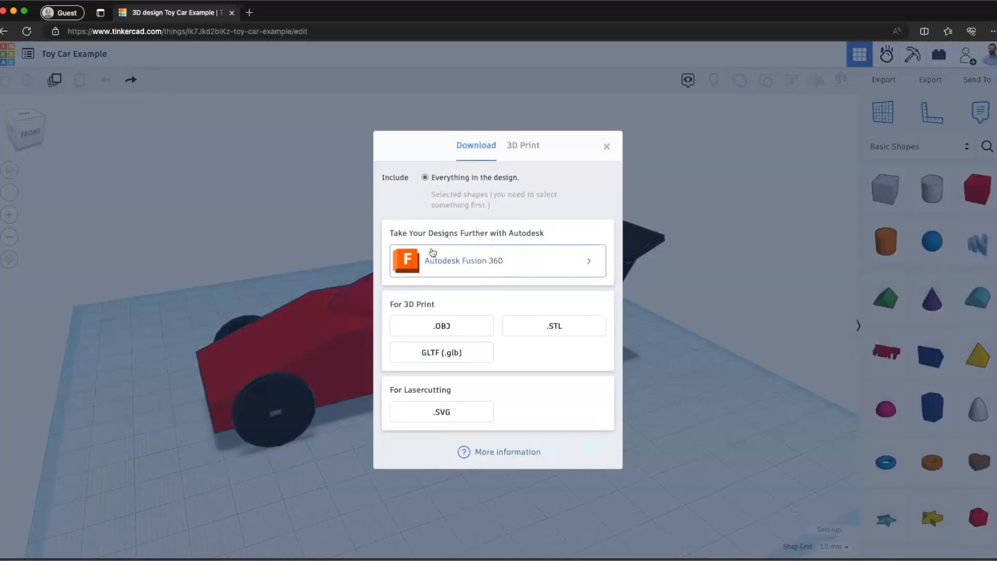
pyautogui.click(508, 266)
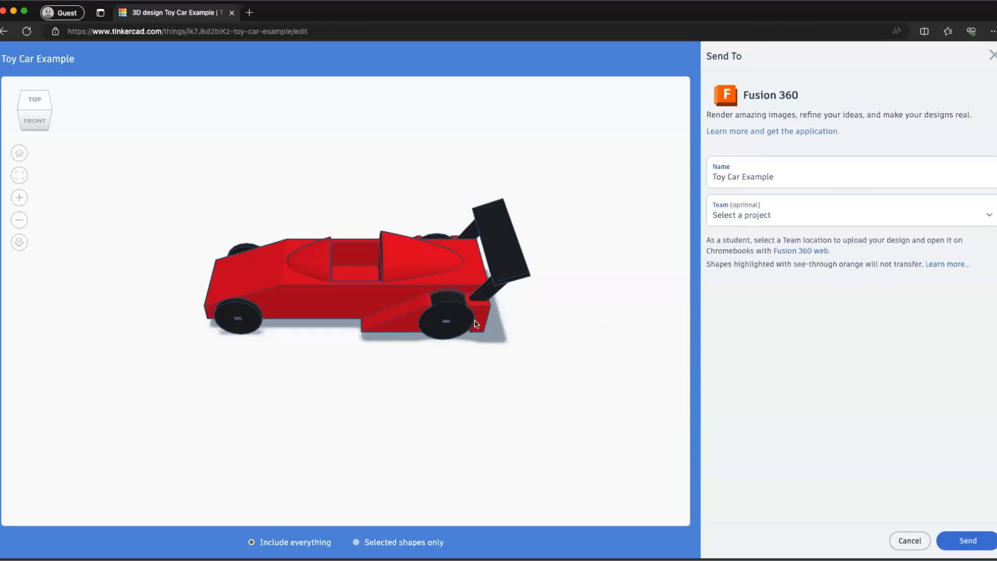
pyautogui.click(900, 532)
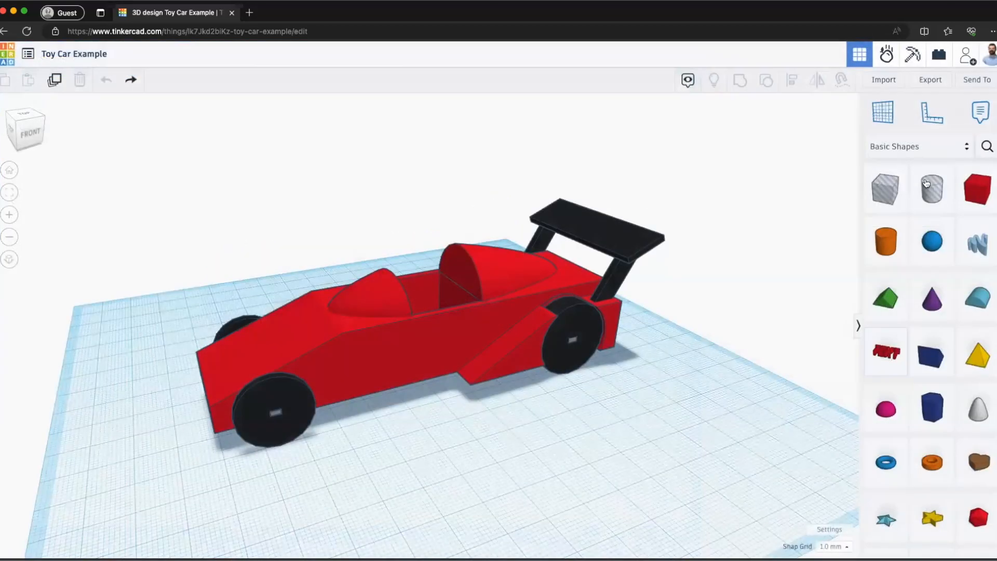
# Browse the Basic Shapes and the Fun & Games collection in the shapes library, ending back at Basic Shapes.
pyautogui.scroll(-2, 925, 187)
pyautogui.scroll(2, 932, 358)
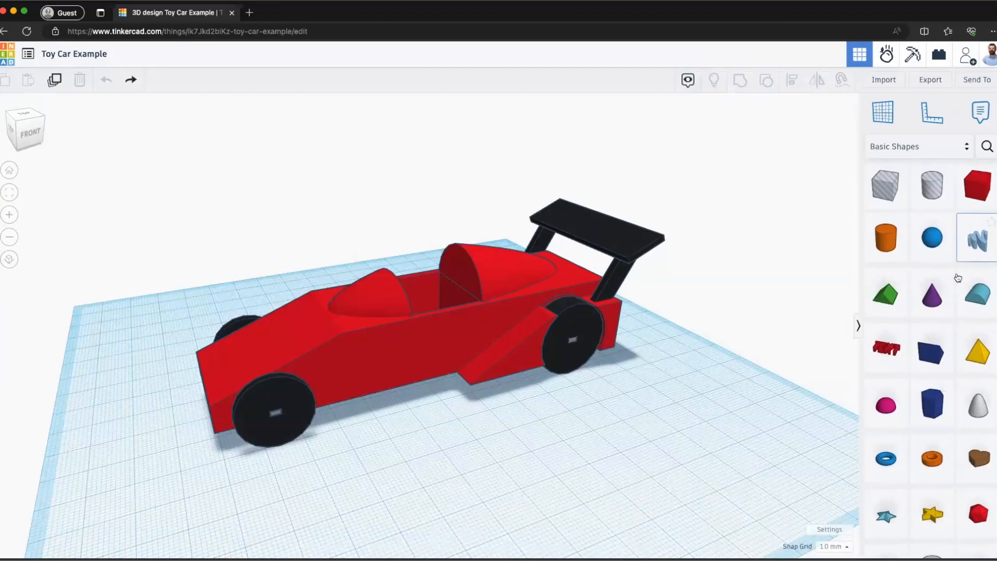
pyautogui.click(908, 148)
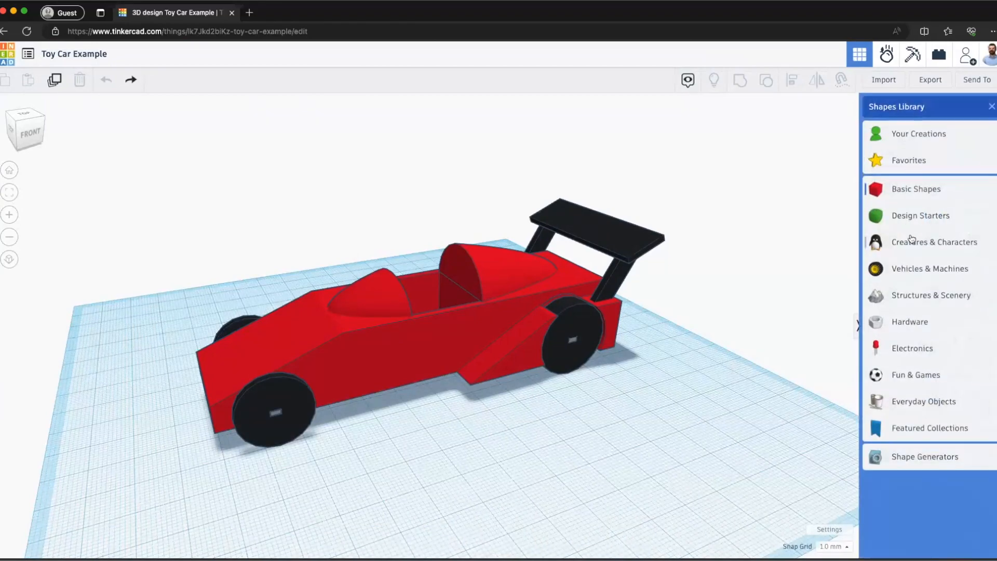
pyautogui.click(906, 376)
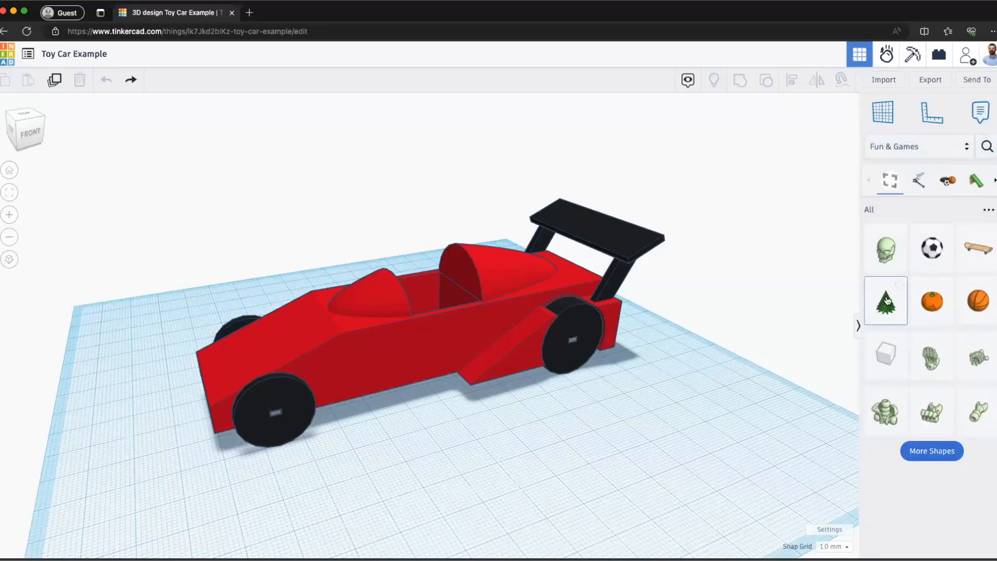
pyautogui.click(922, 153)
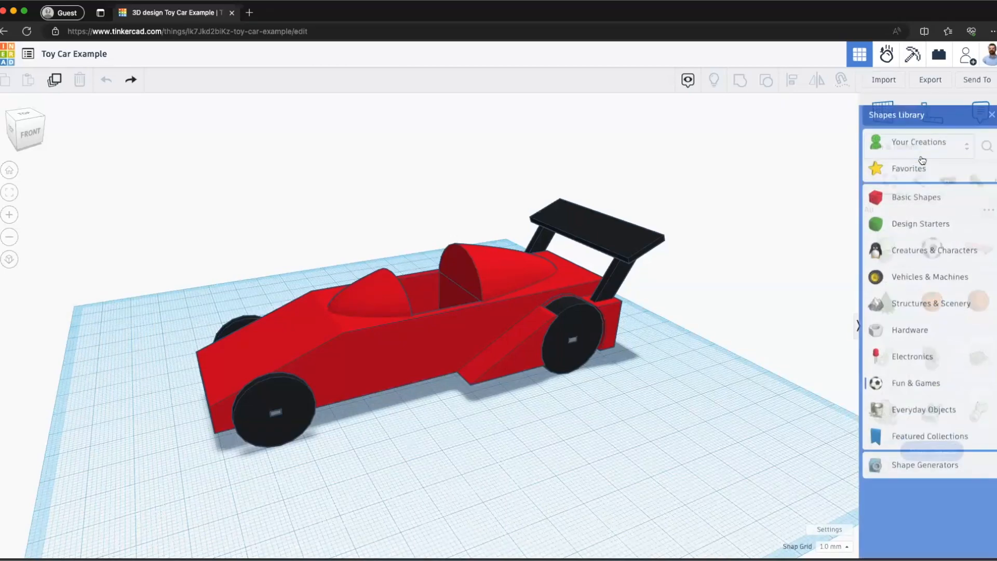
pyautogui.click(920, 190)
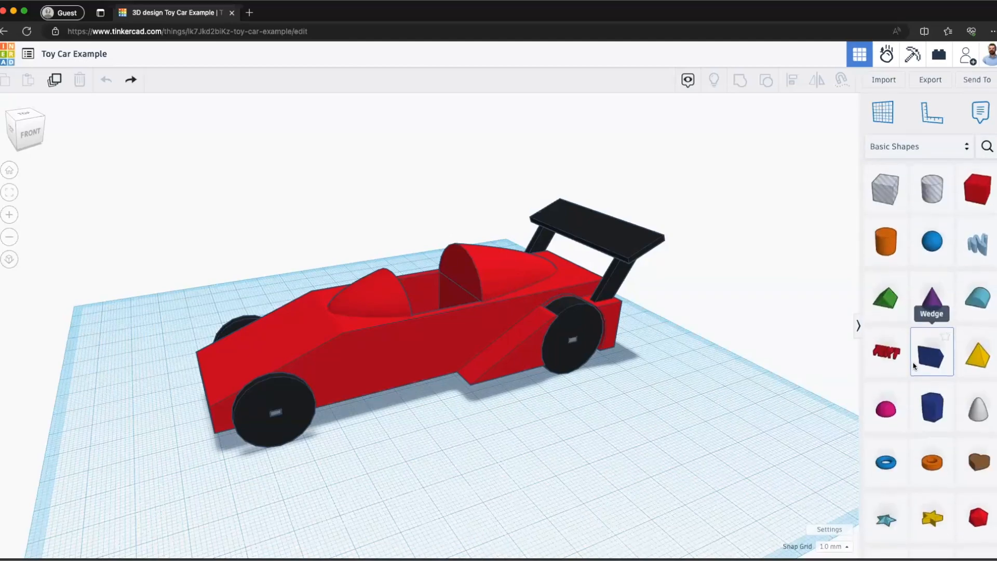
pyautogui.moveTo(613, 415); pyautogui.dragTo(703, 253, button='right')
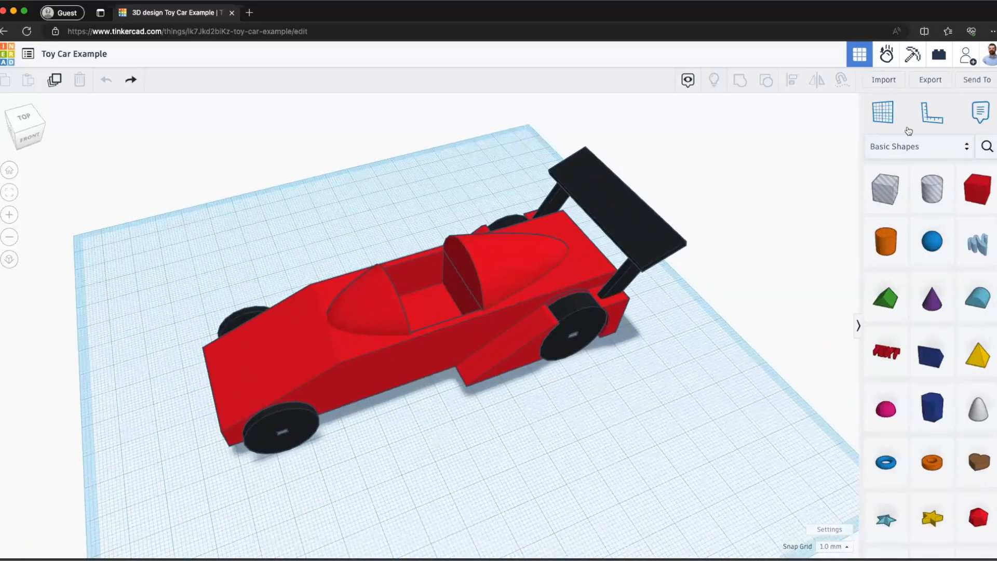
pyautogui.moveTo(634, 184); pyautogui.dragTo(622, 163, button='right')
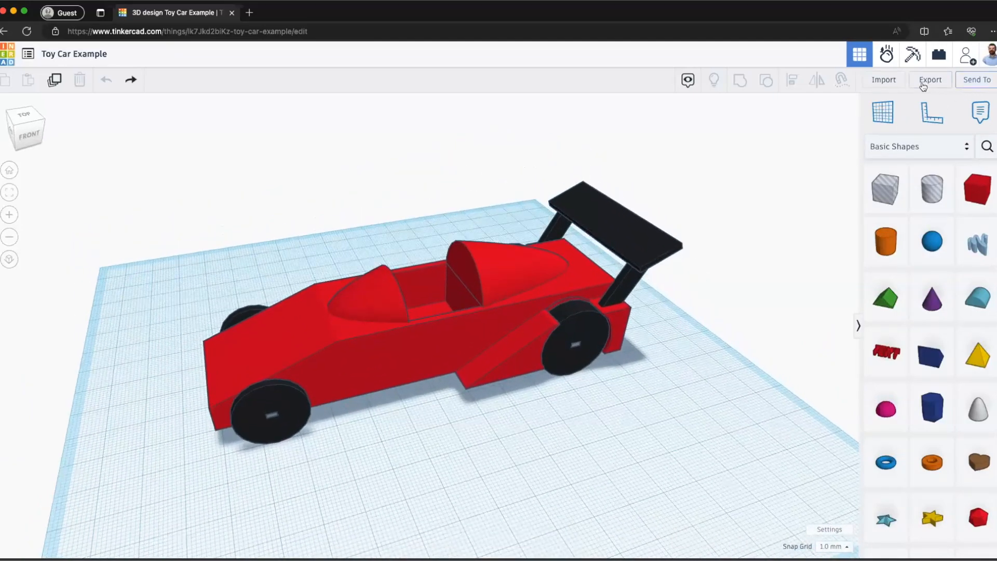
# Send everything in the Toy Car Example design to Autodesk Fusion 360 without choosing a team project.
pyautogui.click(923, 83)
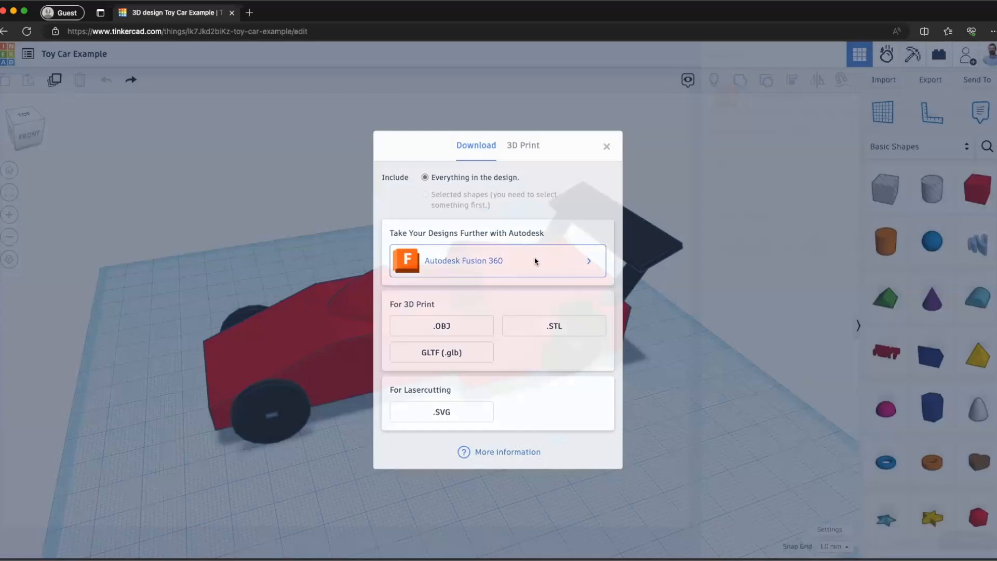
pyautogui.click(535, 262)
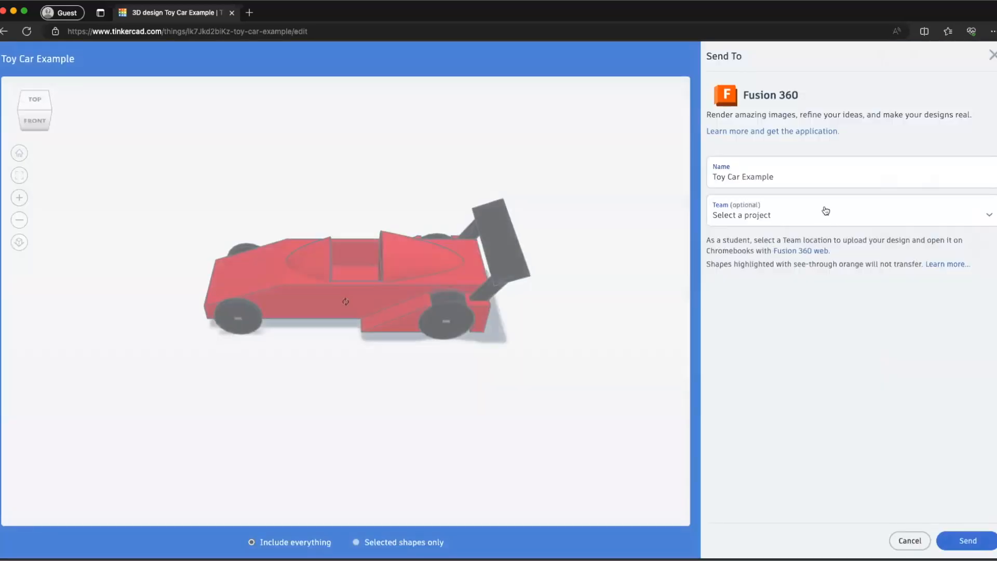
pyautogui.click(754, 212)
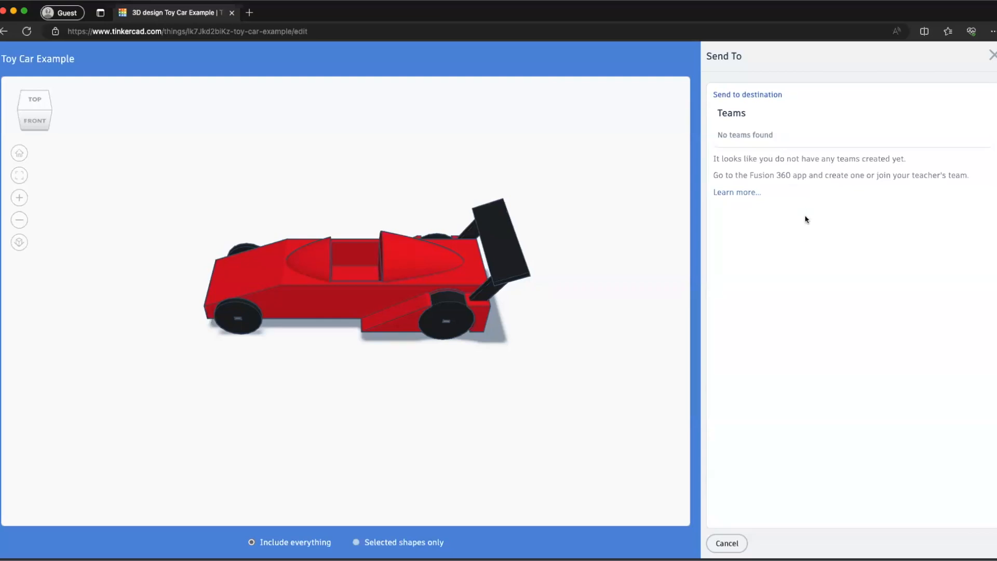
pyautogui.click(729, 544)
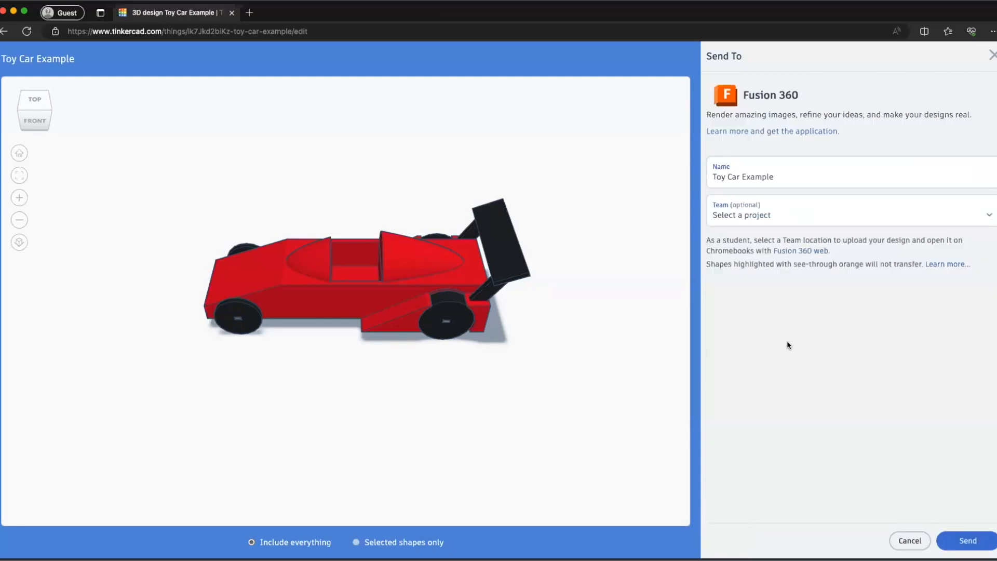
pyautogui.click(955, 543)
pyautogui.click(909, 541)
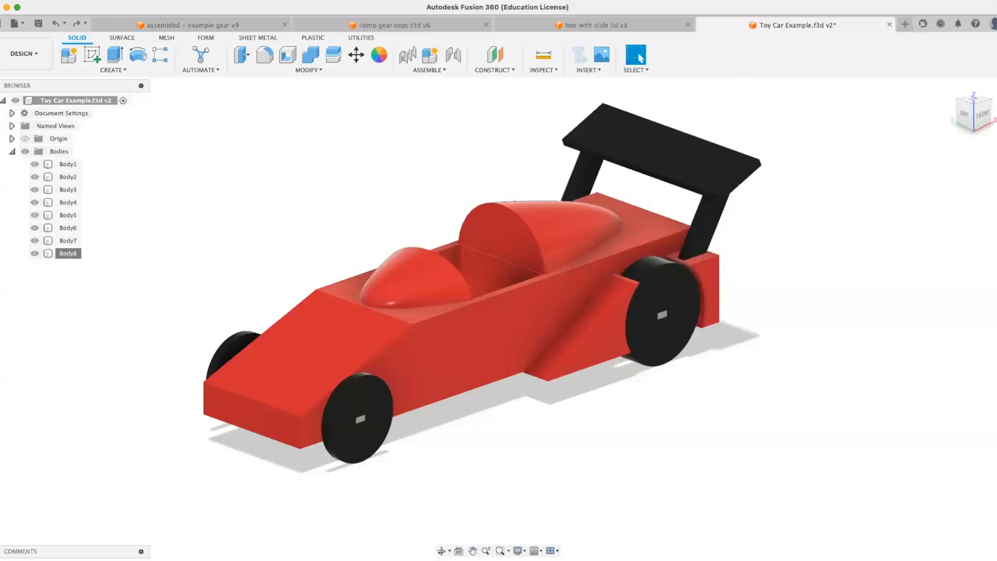
# Switch to Autodesk Fusion 360 and look over the imported toy car from several angles.
pyautogui.moveTo(844, 449)
pyautogui.keyDown('shift'); pyautogui.mouseDown(button='middle')
pyautogui.moveTo(723, 430)
pyautogui.moveTo(828, 440)
pyautogui.moveTo(863, 456)
pyautogui.moveTo(808, 449)
pyautogui.moveTo(835, 438)
pyautogui.moveTo(839, 452)
pyautogui.moveTo(745, 419)
pyautogui.moveTo(821, 406)
pyautogui.moveTo(848, 438)
pyautogui.moveTo(829, 453)
pyautogui.mouseUp(button='middle'); pyautogui.keyUp('shift')
pyautogui.press('Escape')
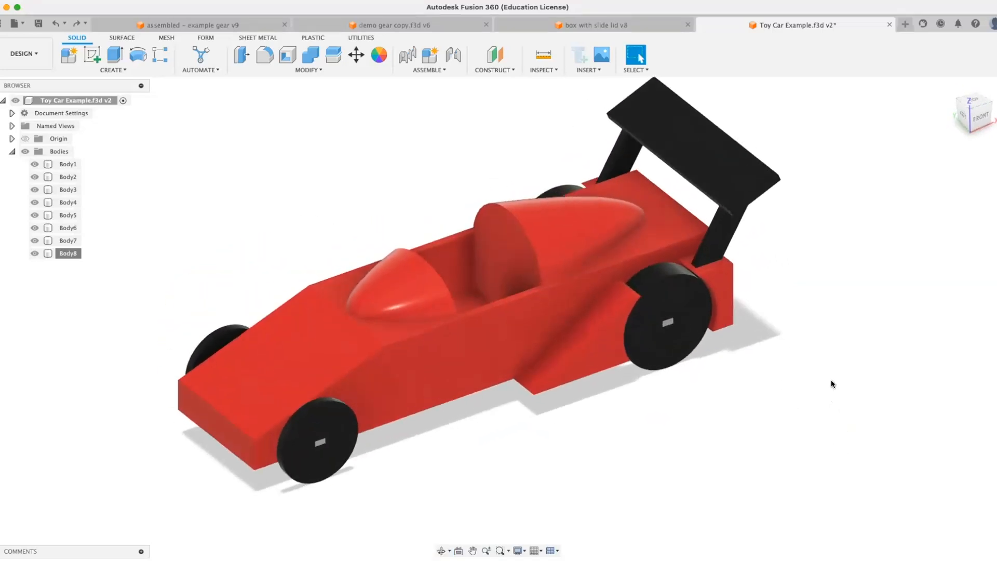
pyautogui.keyDown('shift'); pyautogui.moveTo(781, 378); pyautogui.dragTo(721, 387, button='middle'); pyautogui.keyUp('shift')
pyautogui.press('Escape')
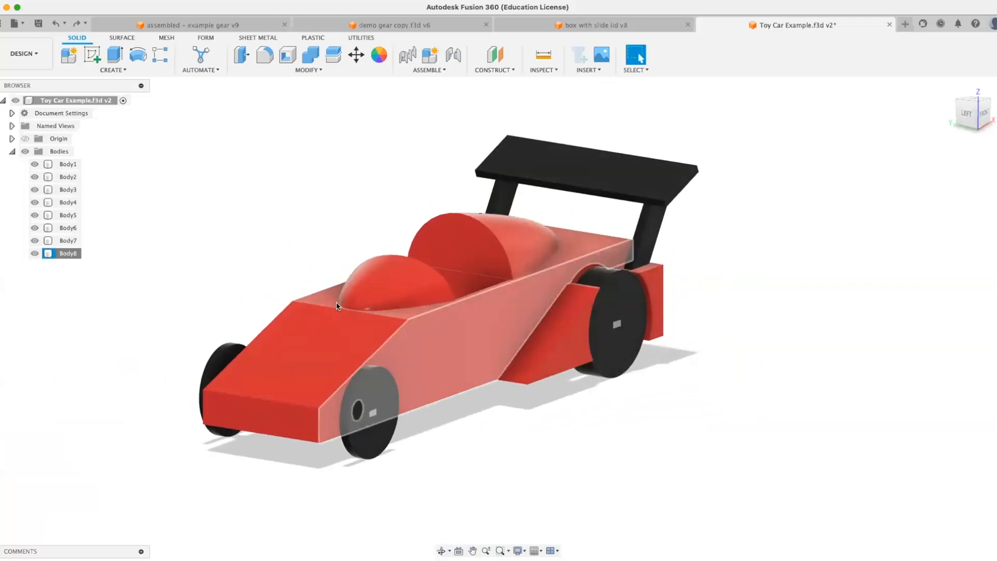
# Go through the imported bodies from Body1 to Body8 to identify which car part each one represents.
pyautogui.click(67, 164)
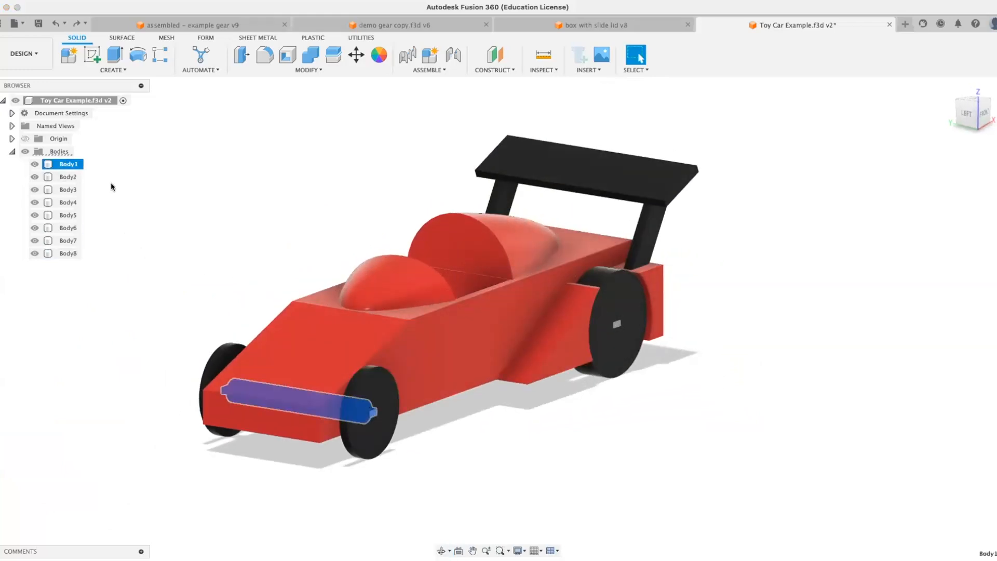
pyautogui.keyDown('shift'); pyautogui.moveTo(111, 187); pyautogui.dragTo(92, 202, button='middle'); pyautogui.keyUp('shift')
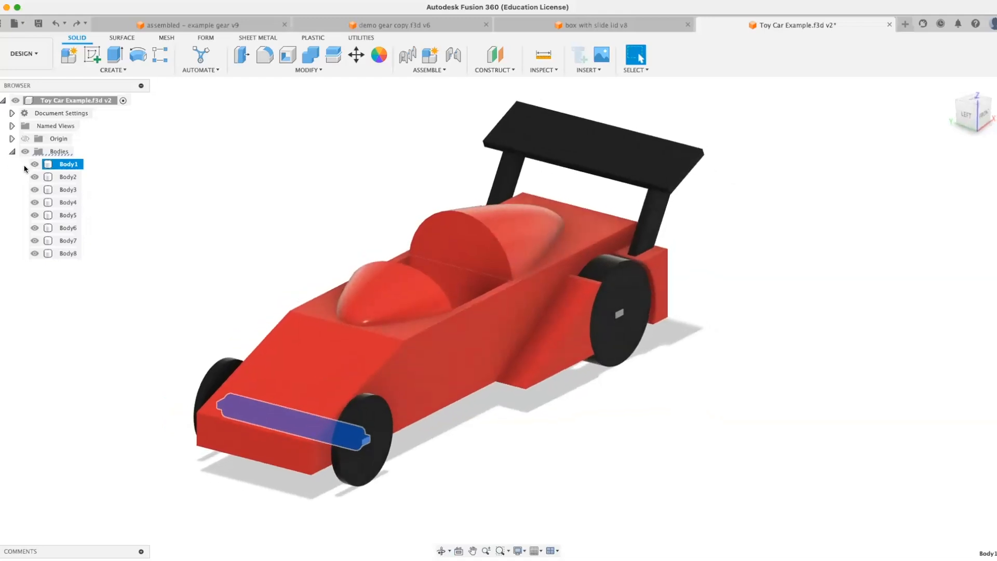
pyautogui.rightClick(63, 177)
pyautogui.click(118, 152)
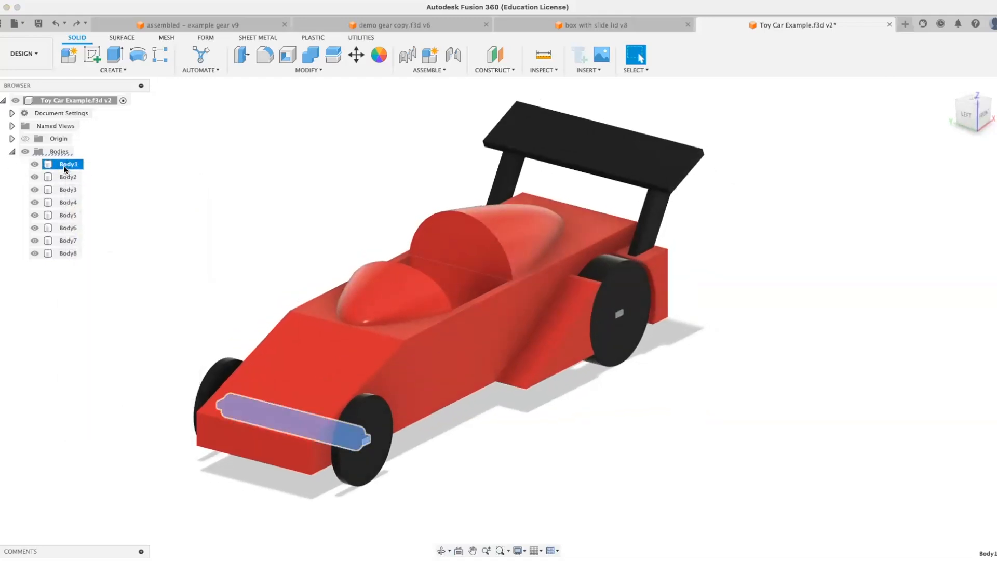
pyautogui.click(66, 190)
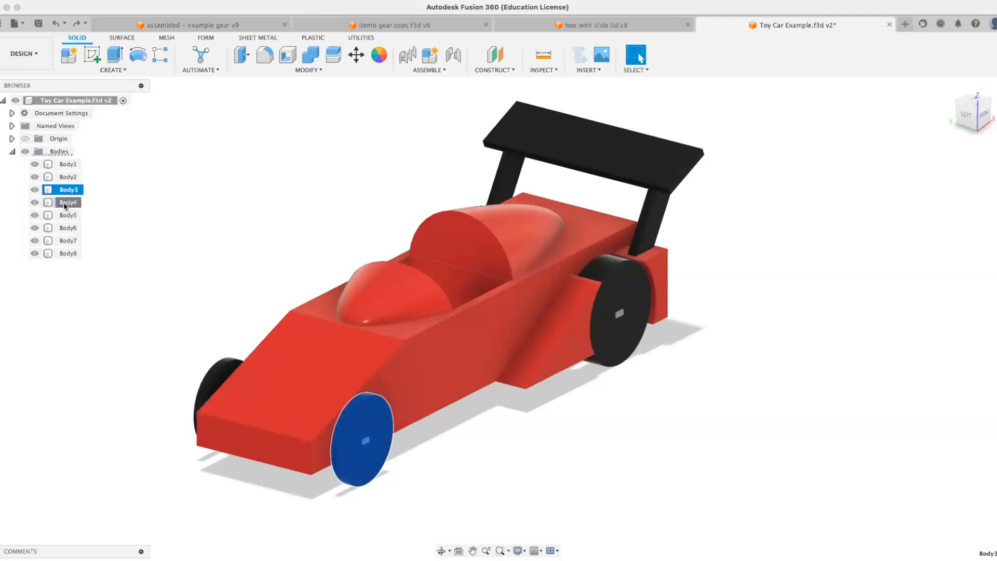
pyautogui.click(68, 215)
pyautogui.click(68, 227)
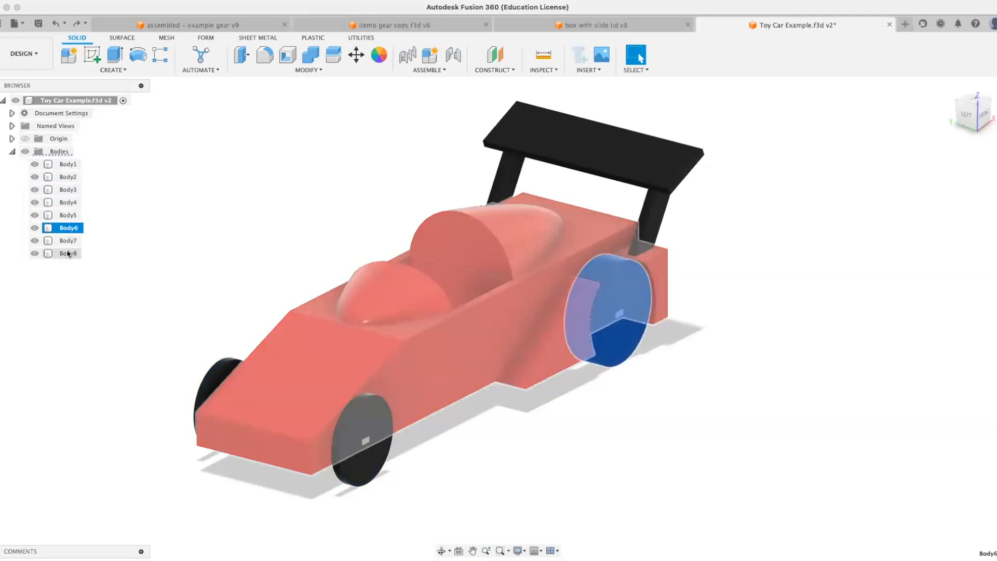
pyautogui.click(68, 240)
pyautogui.click(68, 253)
pyautogui.keyDown('shift'); pyautogui.moveTo(67, 254); pyautogui.dragTo(338, 291, button='middle'); pyautogui.keyUp('shift')
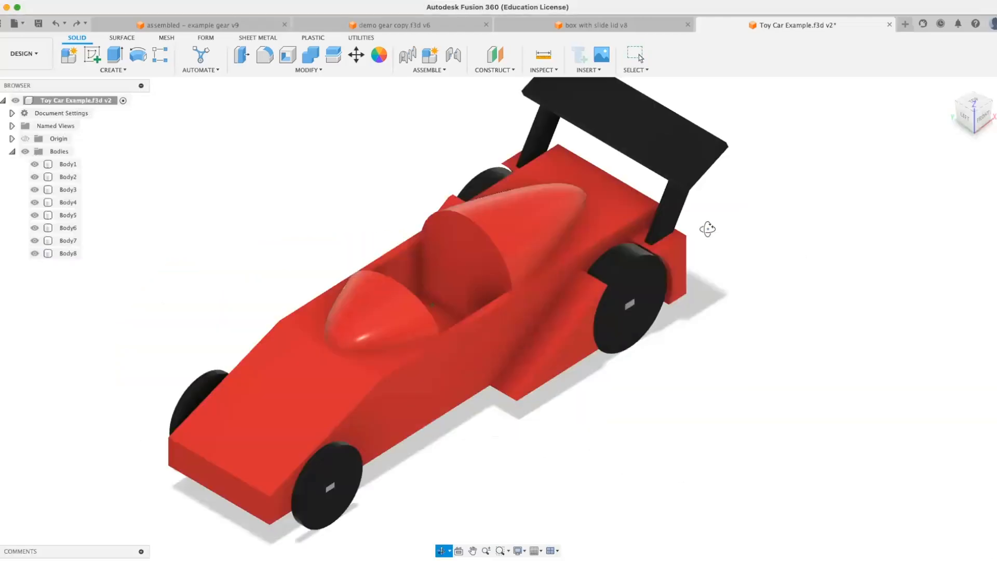
pyautogui.keyDown('shift'); pyautogui.moveTo(706, 225); pyautogui.dragTo(643, 216, button='middle'); pyautogui.keyUp('shift')
pyautogui.scroll(-4, 643, 220)
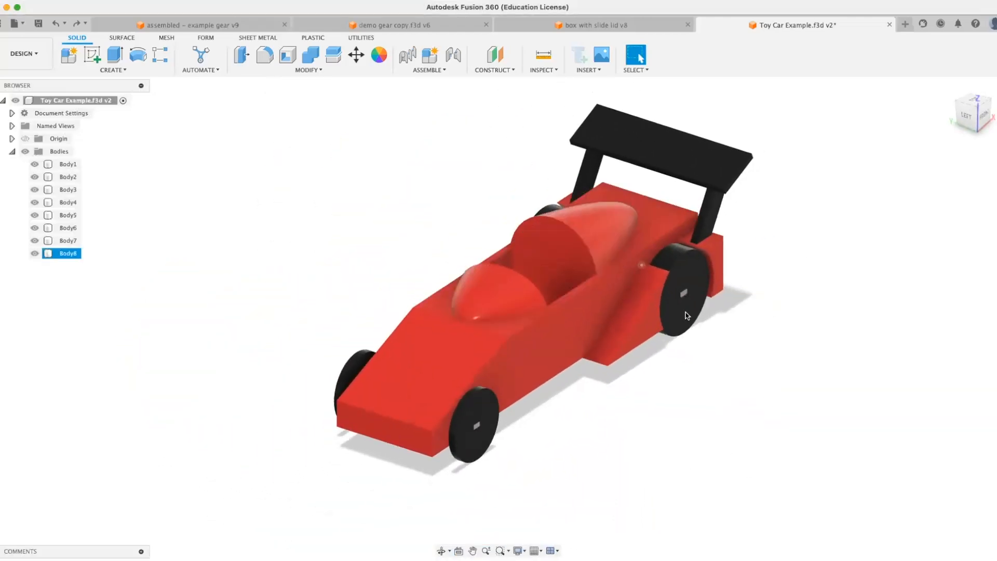
pyautogui.keyDown('shift'); pyautogui.moveTo(688, 317); pyautogui.dragTo(714, 325, button='middle'); pyautogui.keyUp('shift')
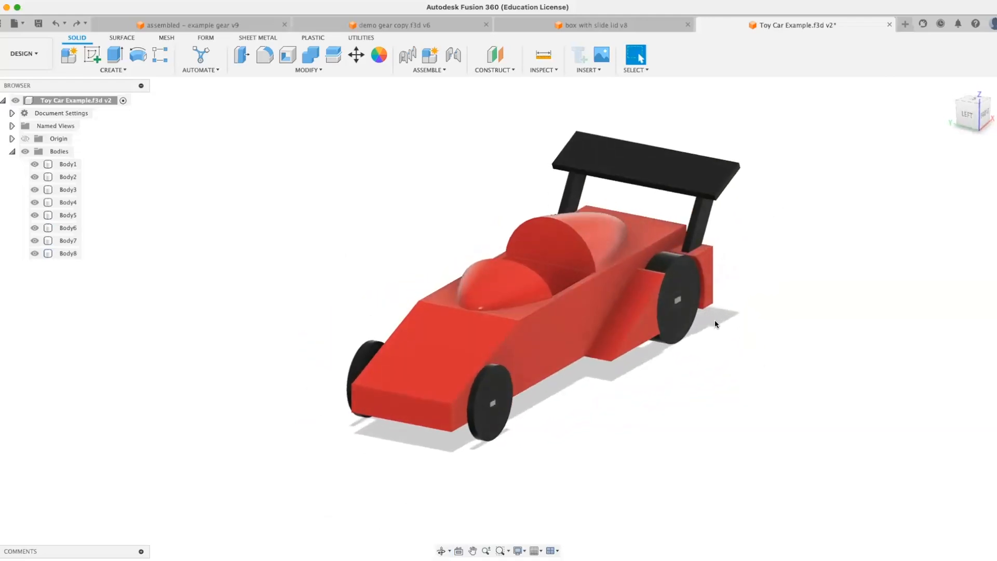
# Examine the car's cockpit, rear end and side pods from several angles.
pyautogui.scroll(-2, 522, 245)
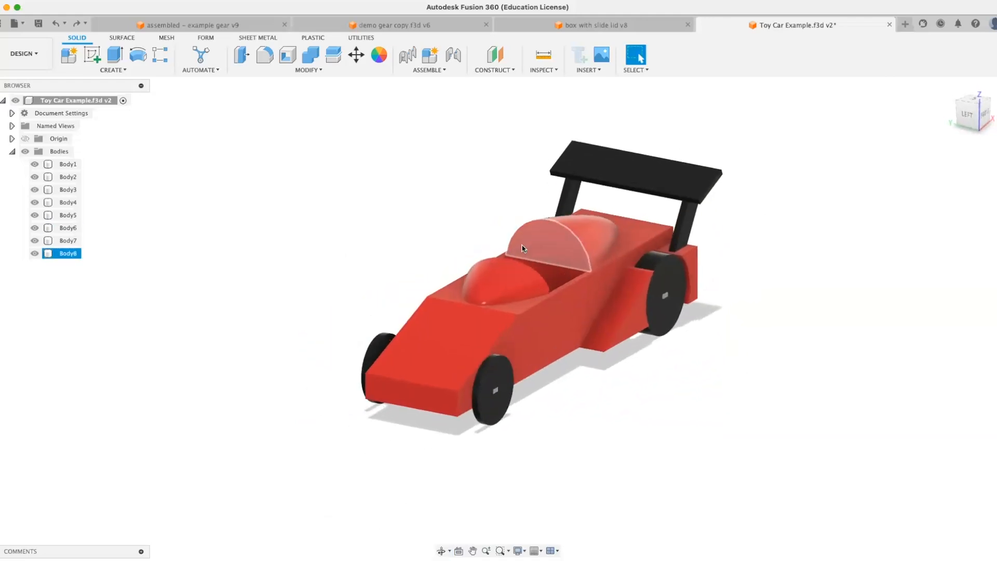
pyautogui.scroll(4, 522, 248)
pyautogui.scroll(3, 528, 285)
pyautogui.keyDown('shift'); pyautogui.moveTo(521, 290); pyautogui.dragTo(590, 278, button='middle'); pyautogui.keyUp('shift')
pyautogui.scroll(3, 704, 268)
pyautogui.scroll(-5, 603, 288)
pyautogui.click(792, 371)
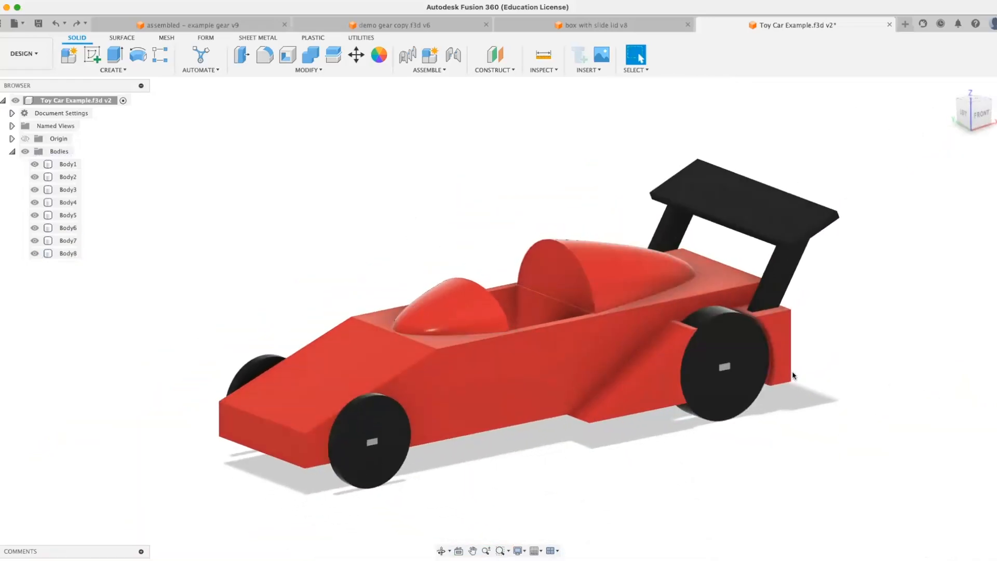
pyautogui.keyDown('shift'); pyautogui.moveTo(792, 371); pyautogui.dragTo(683, 345, button='middle'); pyautogui.keyUp('shift')
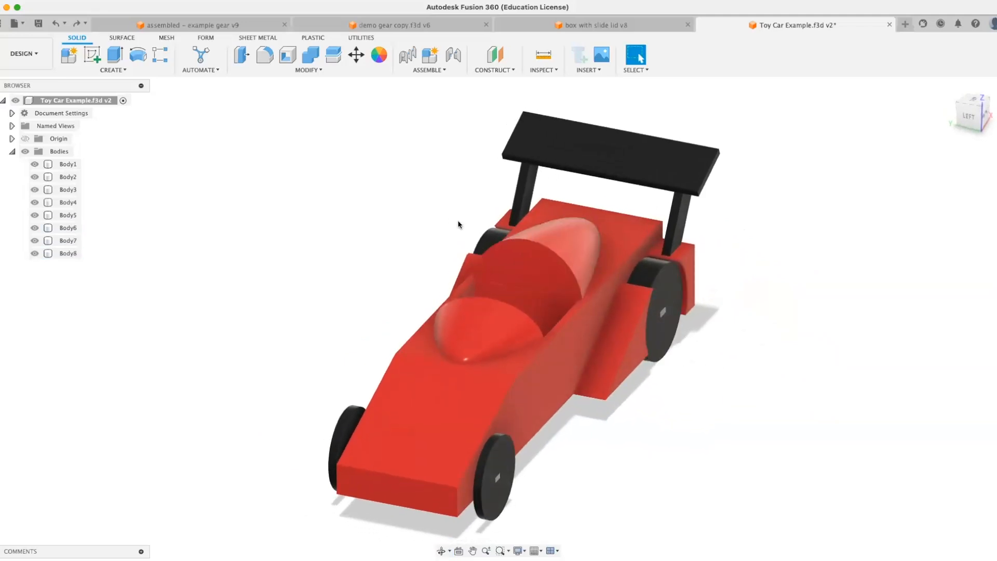
pyautogui.click(626, 340)
pyautogui.scroll(2, 625, 340)
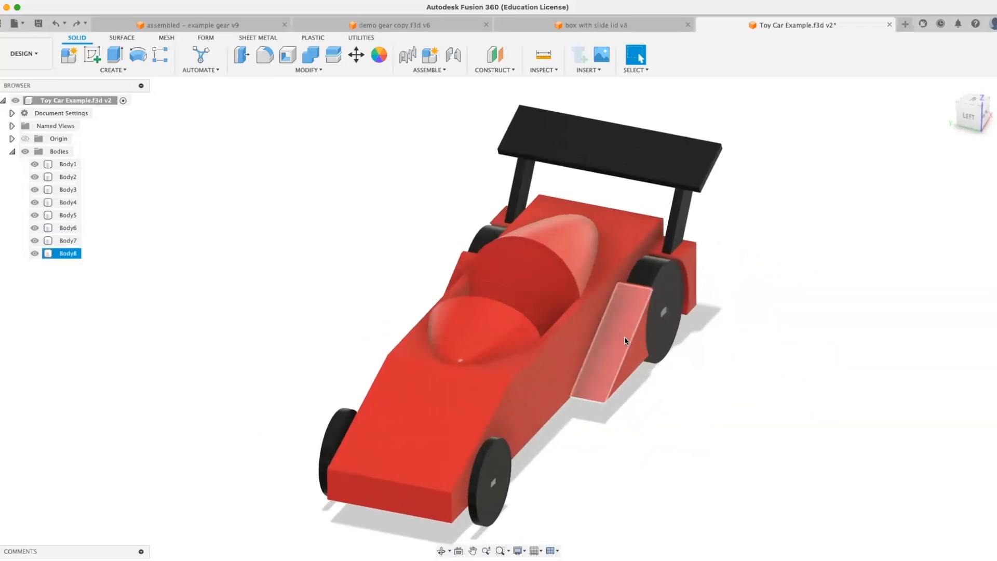
pyautogui.press('Escape')
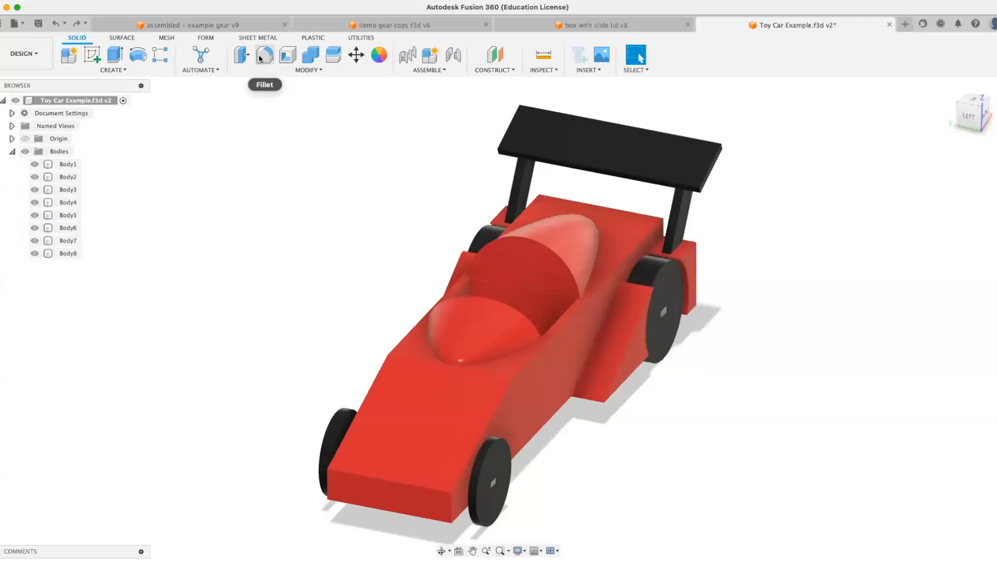
pyautogui.click(264, 54)
pyautogui.scroll(5, 644, 290)
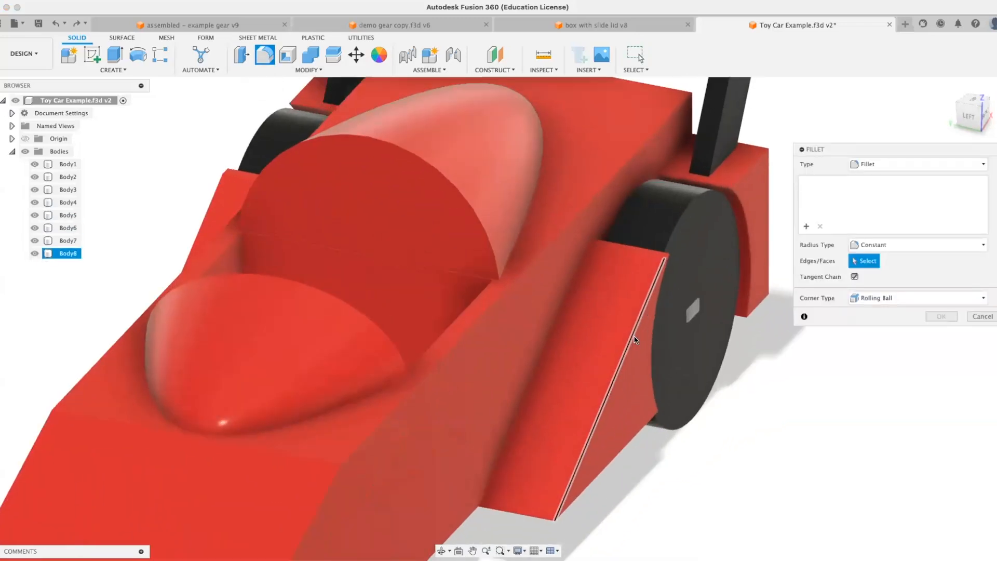
pyautogui.click(632, 341)
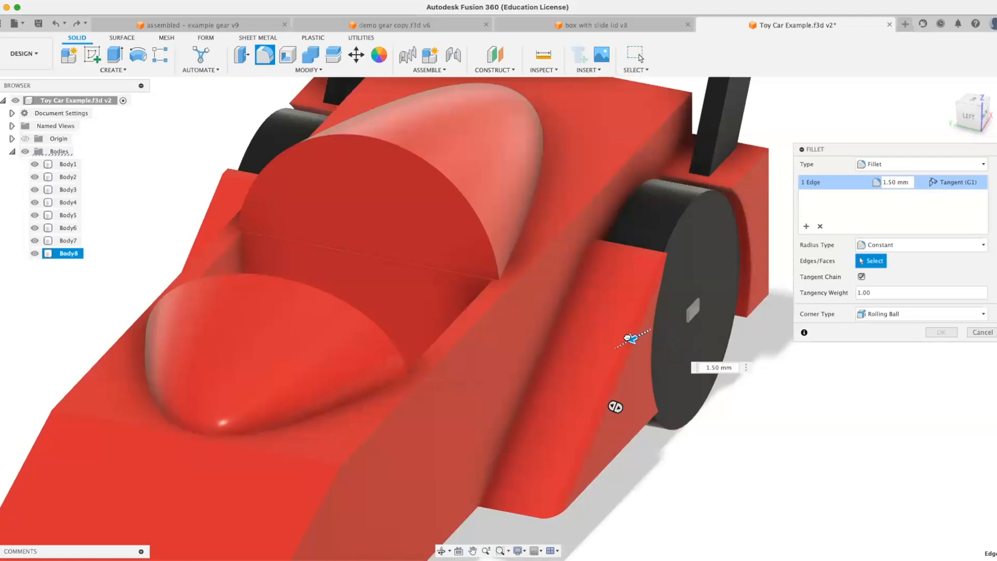
pyautogui.moveTo(621, 340); pyautogui.dragTo(617, 343)
pyautogui.keyDown('shift'); pyautogui.moveTo(617, 344); pyautogui.dragTo(734, 268, button='middle'); pyautogui.keyUp('shift')
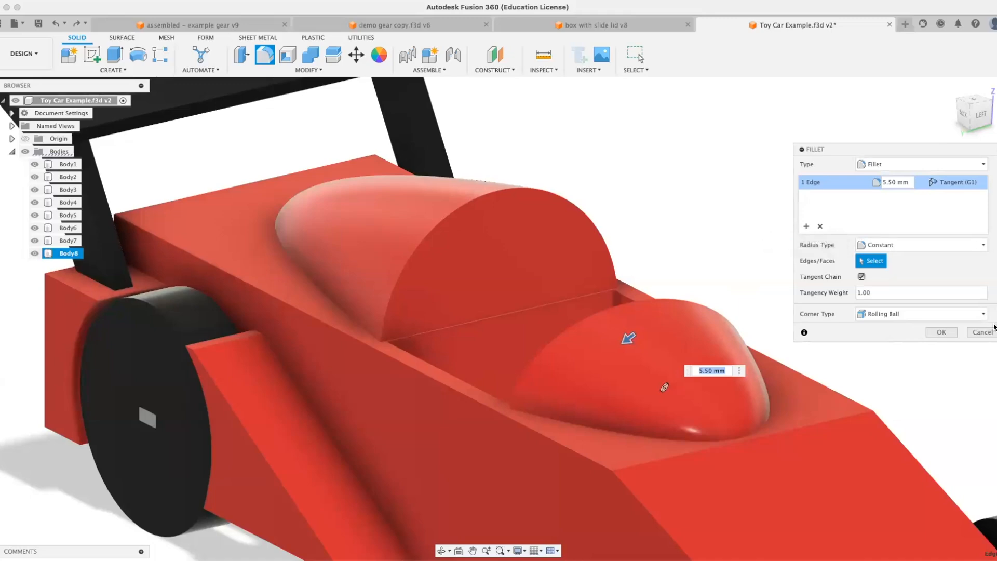
pyautogui.click(992, 330)
# Start a fillet on the sloped outer edges of both side pods with a 7 mm radius.
pyautogui.click(264, 54)
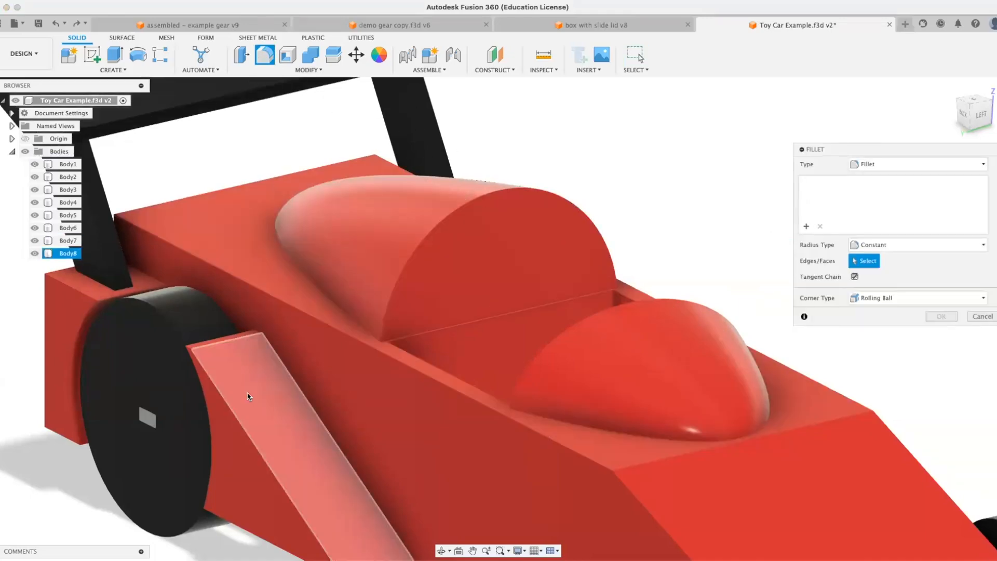
pyautogui.click(233, 414)
pyautogui.keyDown('shift'); pyautogui.moveTo(233, 413); pyautogui.dragTo(580, 369, button='middle'); pyautogui.keyUp('shift')
pyautogui.click(647, 400)
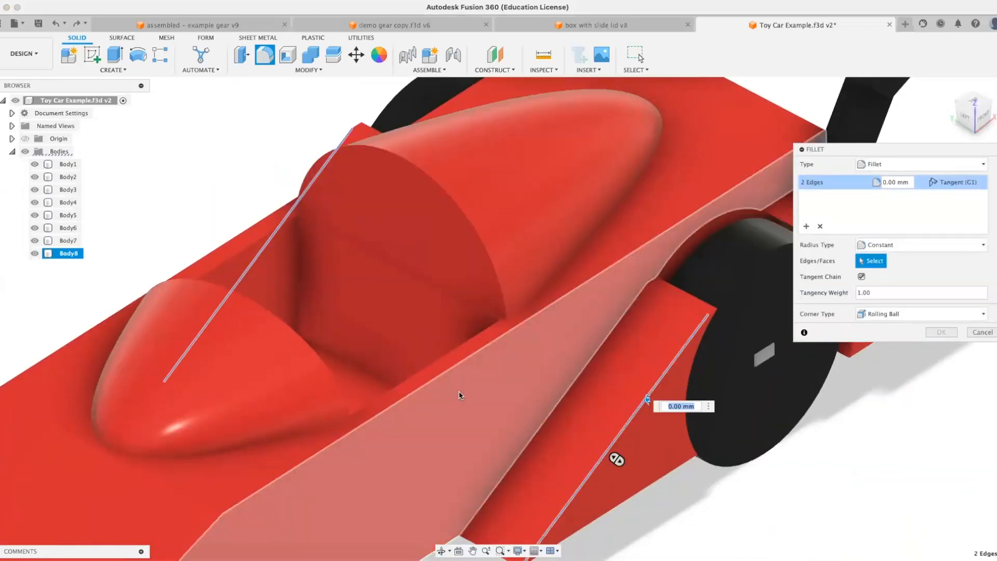
pyautogui.moveTo(616, 457); pyautogui.dragTo(582, 230, button='middle')
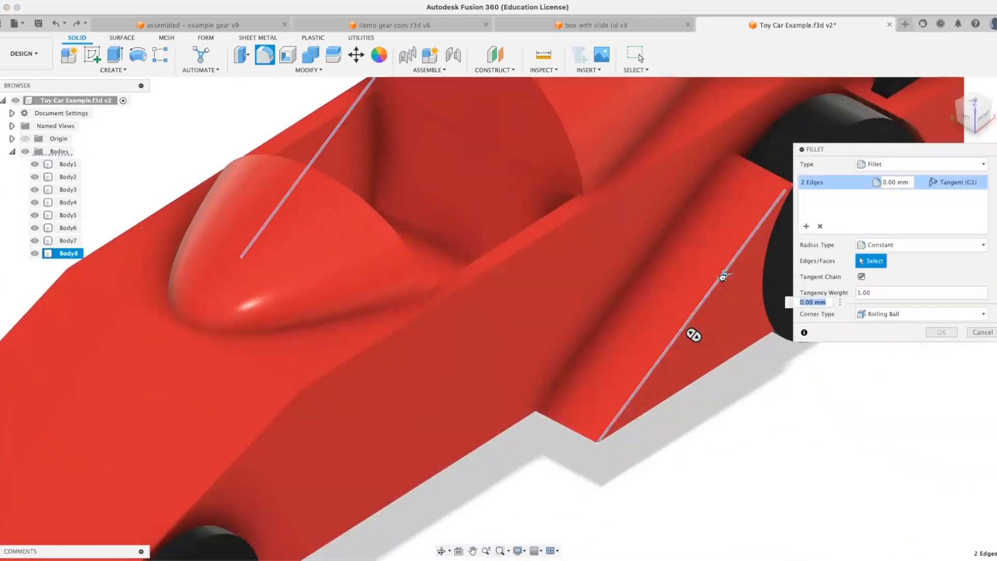
pyautogui.moveTo(724, 276); pyautogui.dragTo(715, 277)
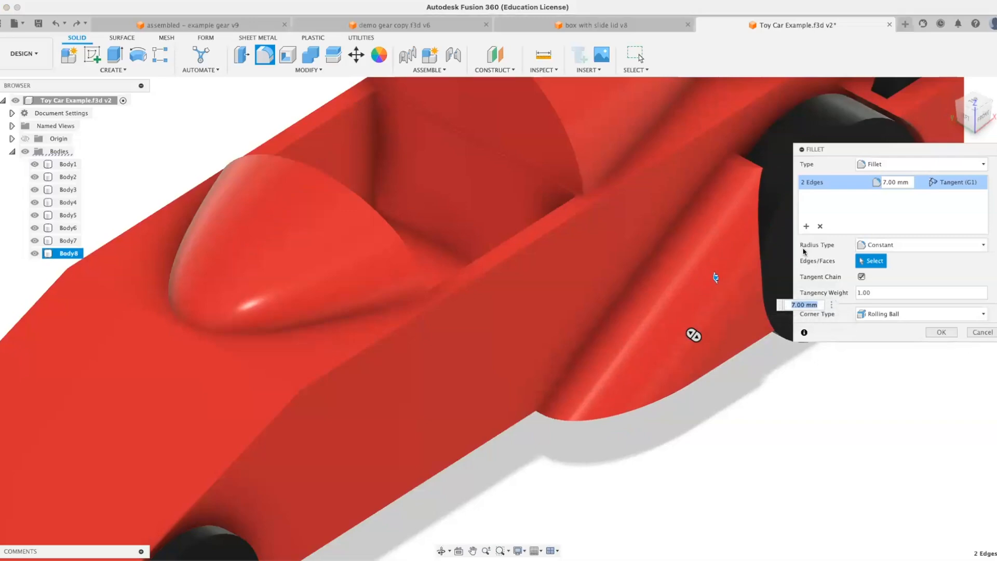
# Add a second edge set with a 26 mm radius where the sloped nose meets the hood, and complete the fillet.
pyautogui.click(805, 227)
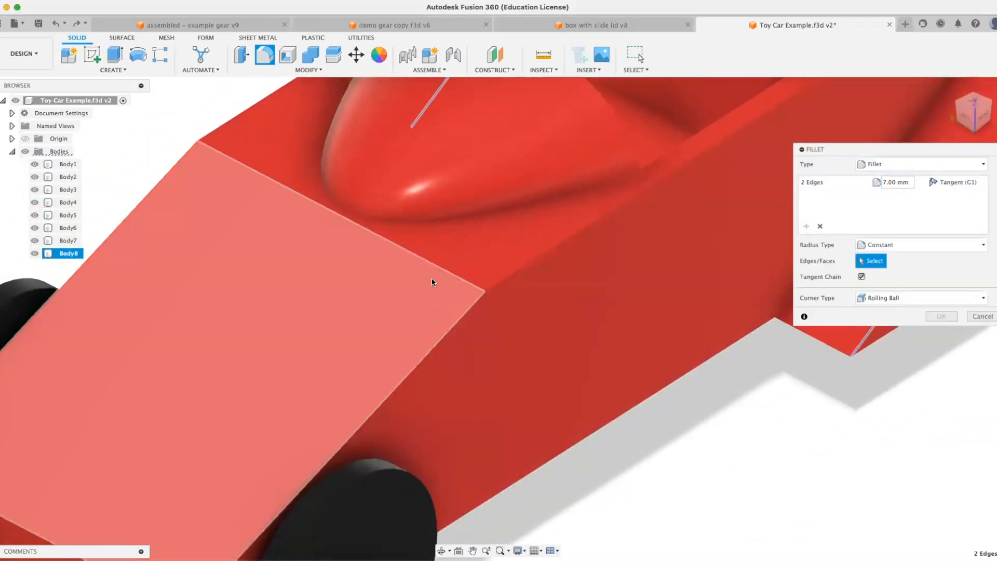
pyautogui.click(433, 265)
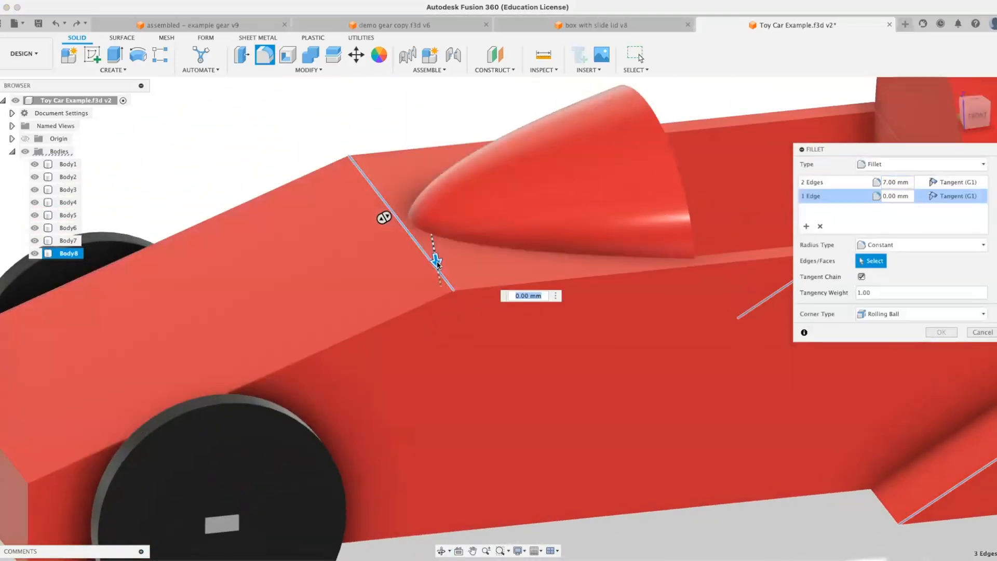
pyautogui.moveTo(437, 263); pyautogui.dragTo(438, 266)
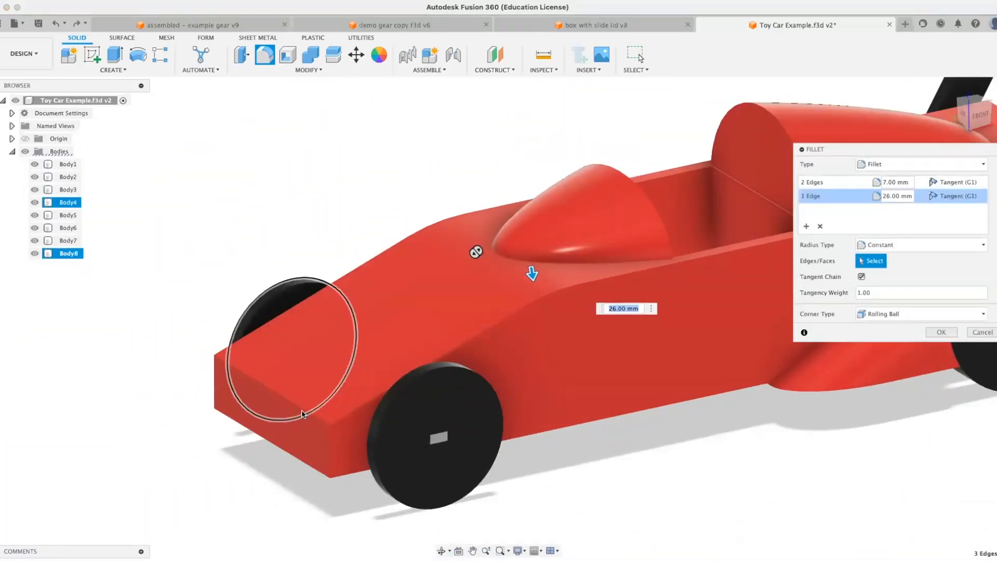
pyautogui.click(814, 182)
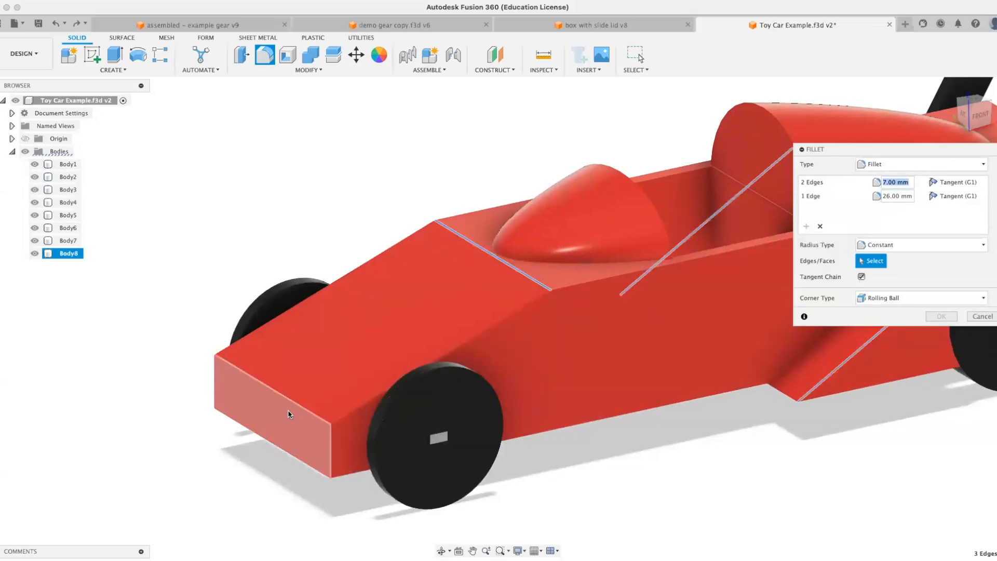
pyautogui.keyDown('shift'); pyautogui.moveTo(289, 406); pyautogui.dragTo(381, 424, button='middle'); pyautogui.keyUp('shift')
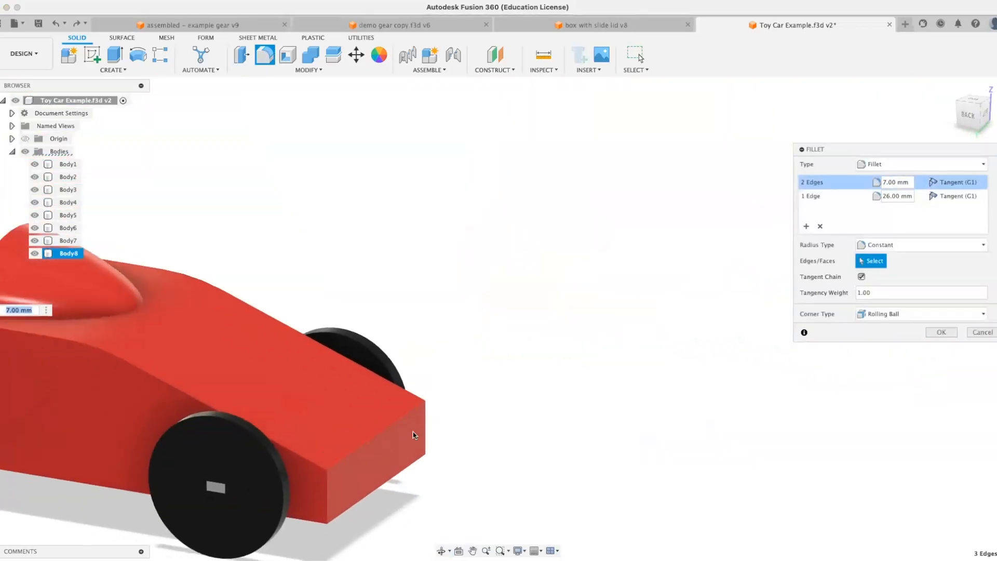
pyautogui.click(941, 331)
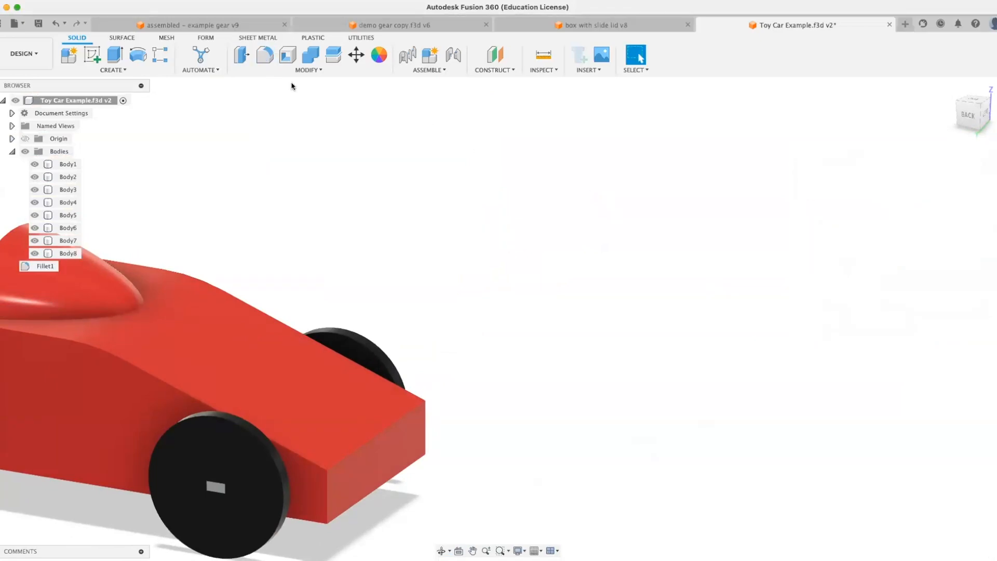
# Fillet the upper front edge of the car's nose with an 8 mm radius.
pyautogui.click(264, 54)
pyautogui.click(376, 436)
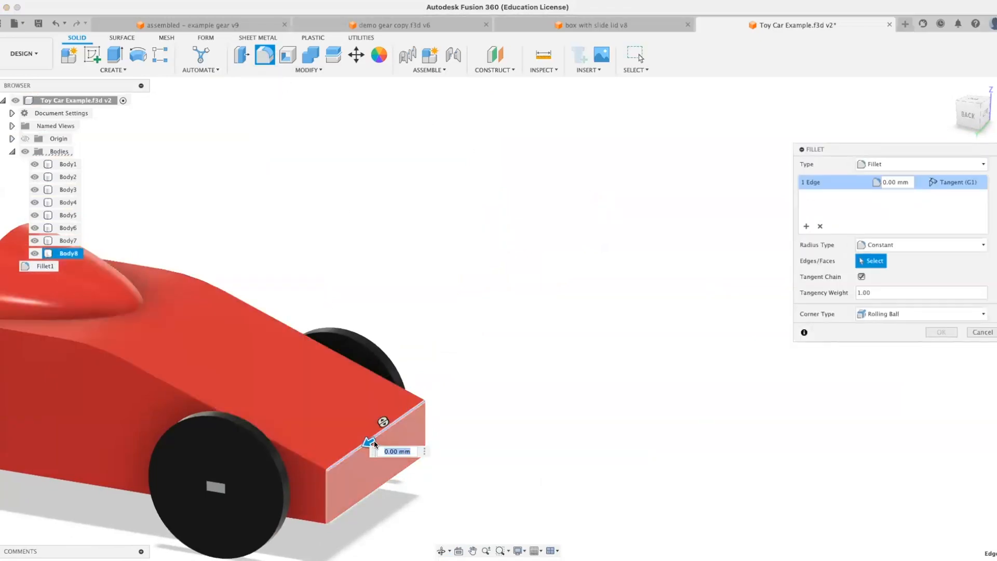
pyautogui.moveTo(374, 444); pyautogui.dragTo(360, 446)
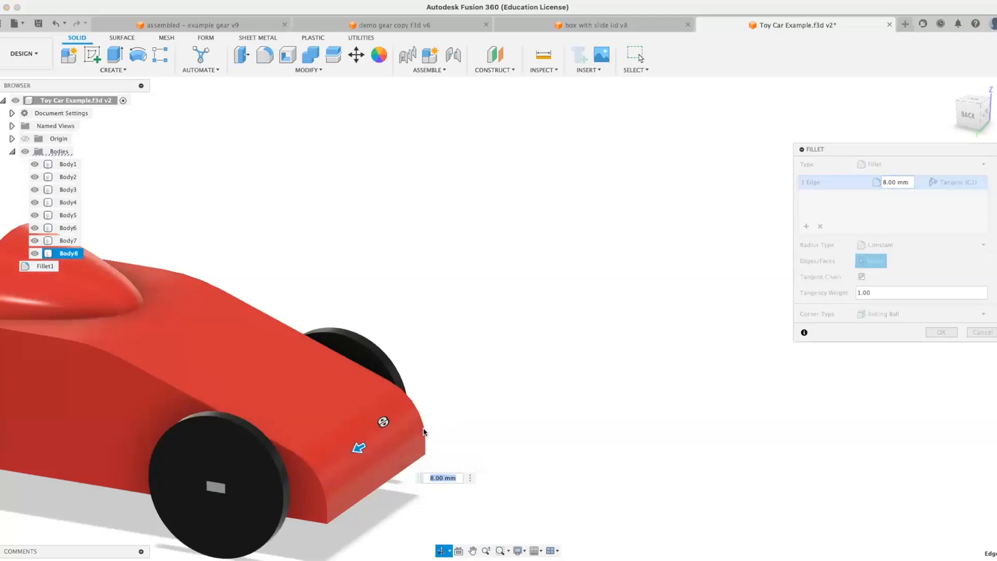
pyautogui.keyDown('shift'); pyautogui.moveTo(360, 446); pyautogui.dragTo(611, 303, button='middle'); pyautogui.keyUp('shift')
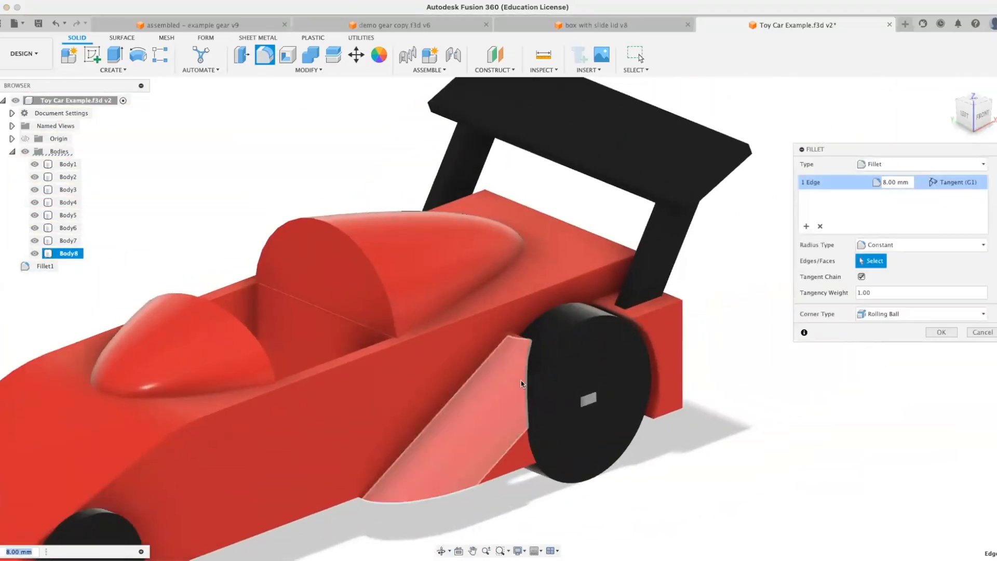
pyautogui.click(939, 331)
pyautogui.keyDown('shift'); pyautogui.moveTo(851, 373); pyautogui.dragTo(545, 384, button='middle'); pyautogui.keyUp('shift')
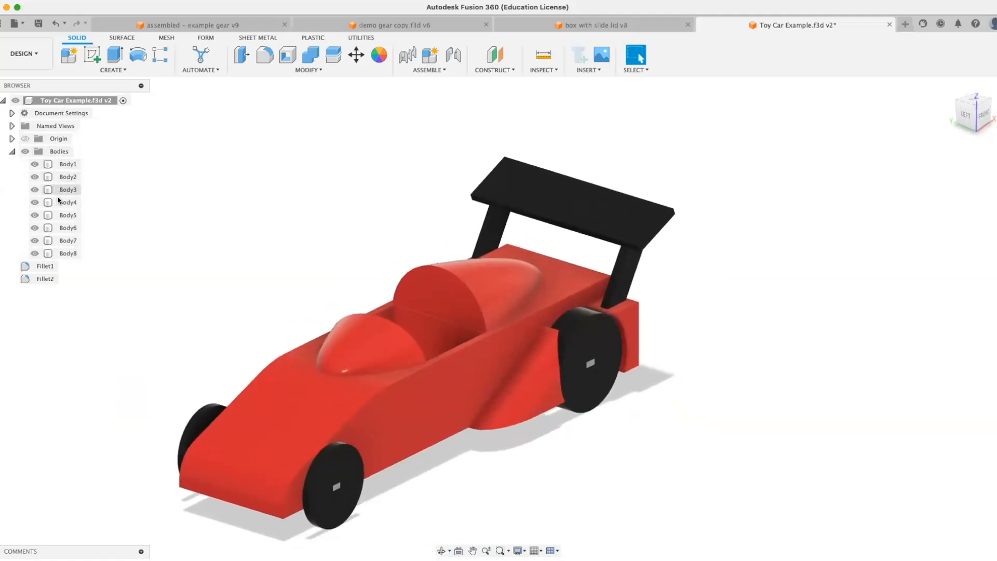
# Open the Appearance settings for Body8 and browse the material categories in the Fusion 360 library.
pyautogui.click(62, 251)
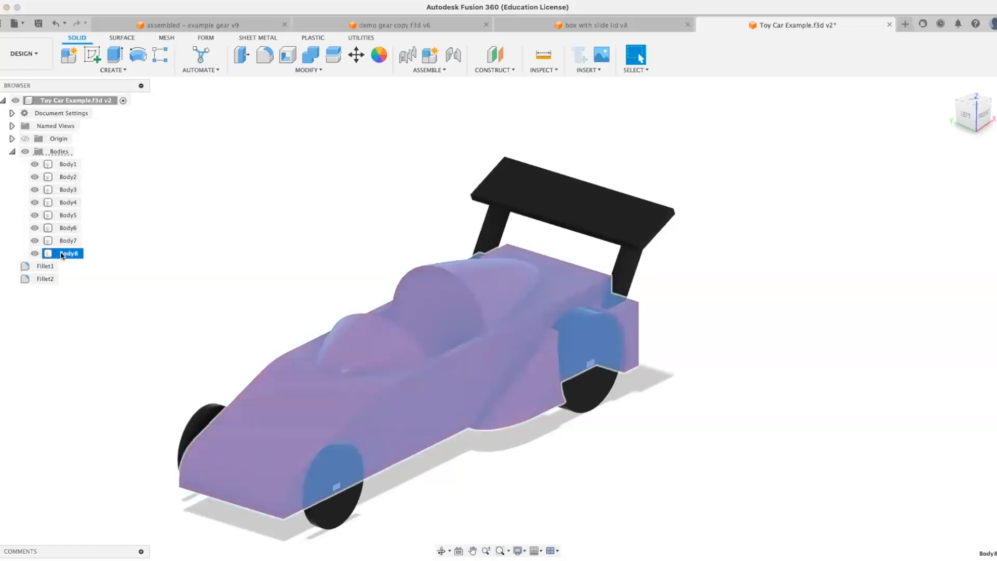
pyautogui.rightClick(62, 255)
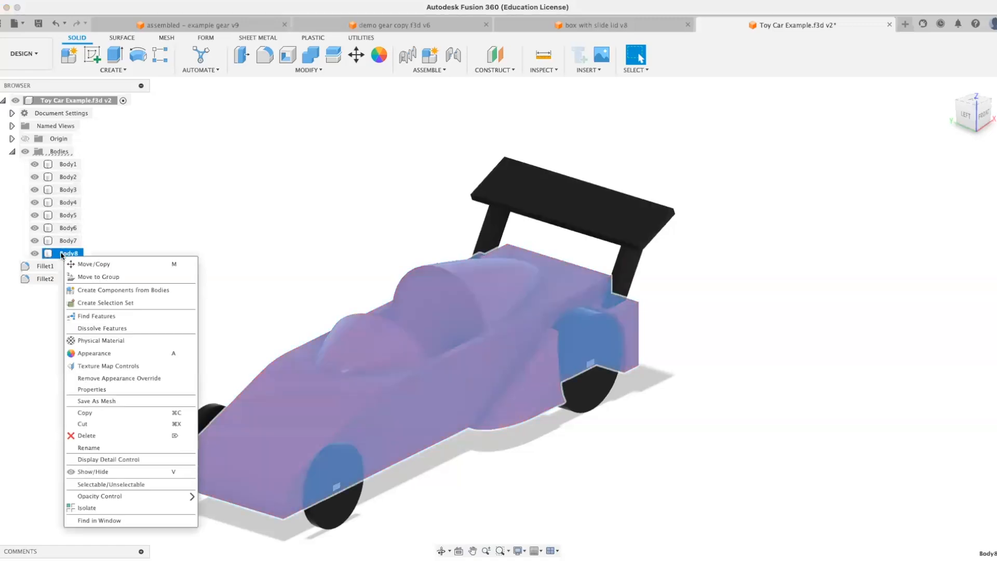
pyautogui.click(103, 353)
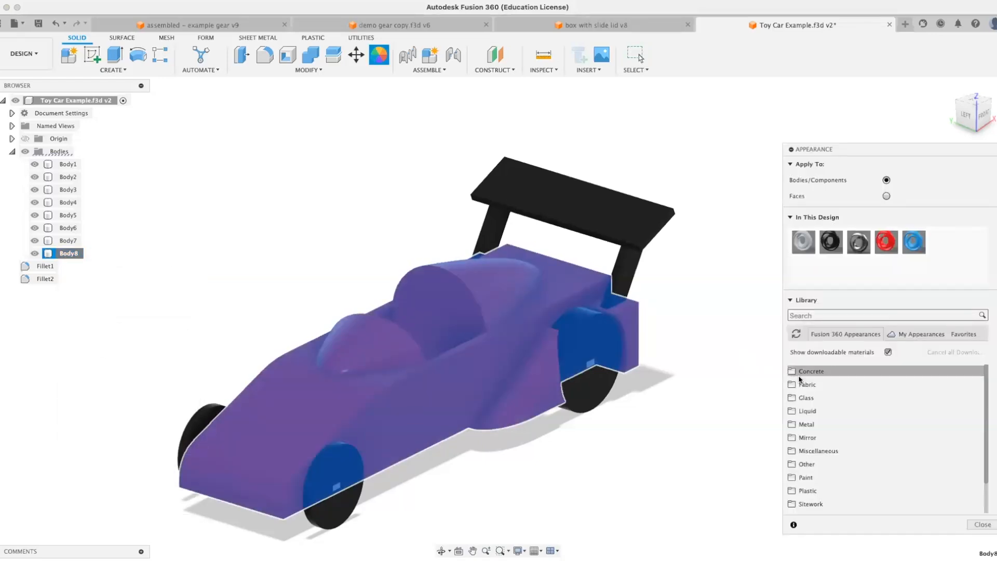
pyautogui.scroll(-3, 839, 370)
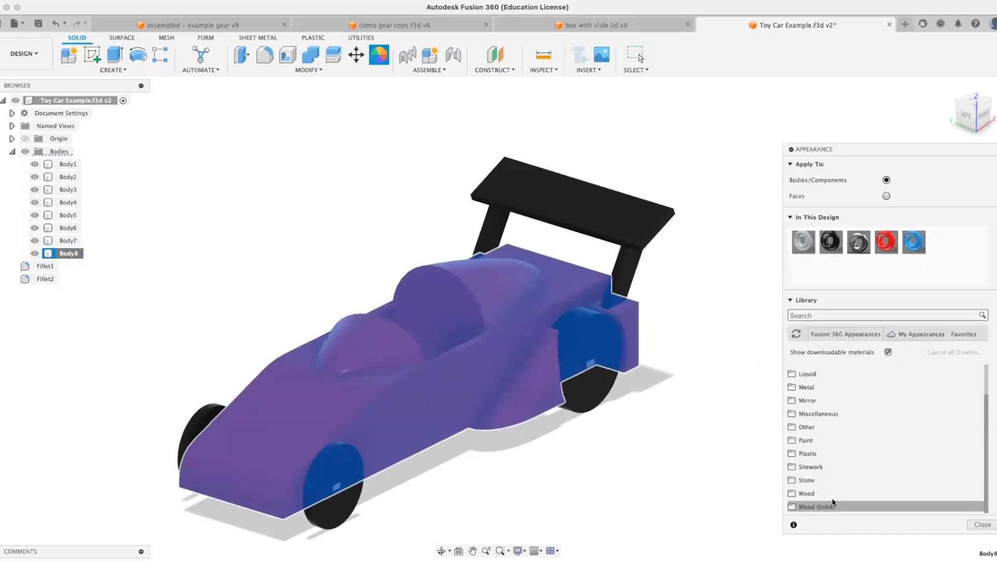
pyautogui.scroll(3, 833, 457)
pyautogui.scroll(-3, 819, 420)
pyautogui.scroll(3, 820, 414)
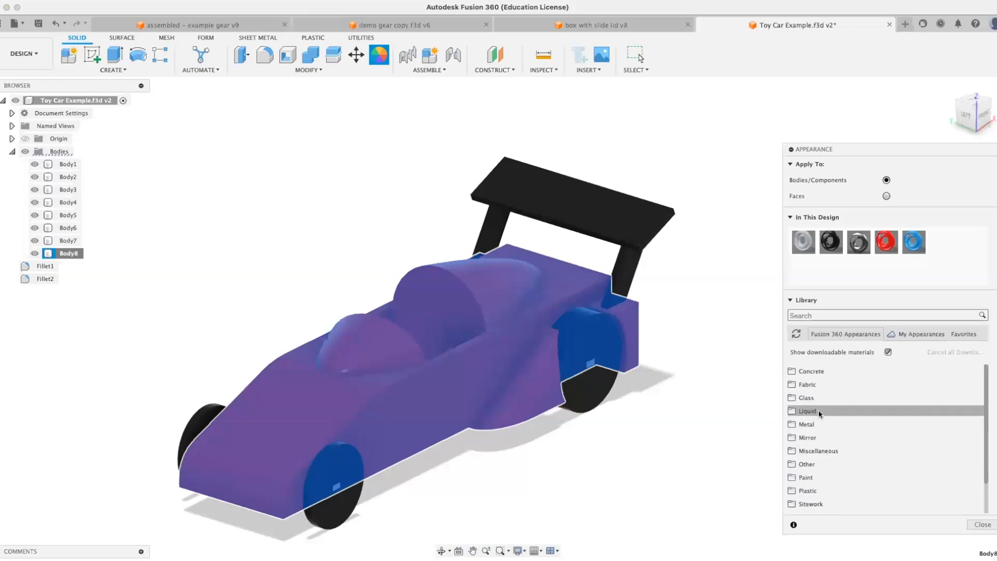
# Apply the Gold - Polished metal appearance to the main car body.
pyautogui.click(806, 425)
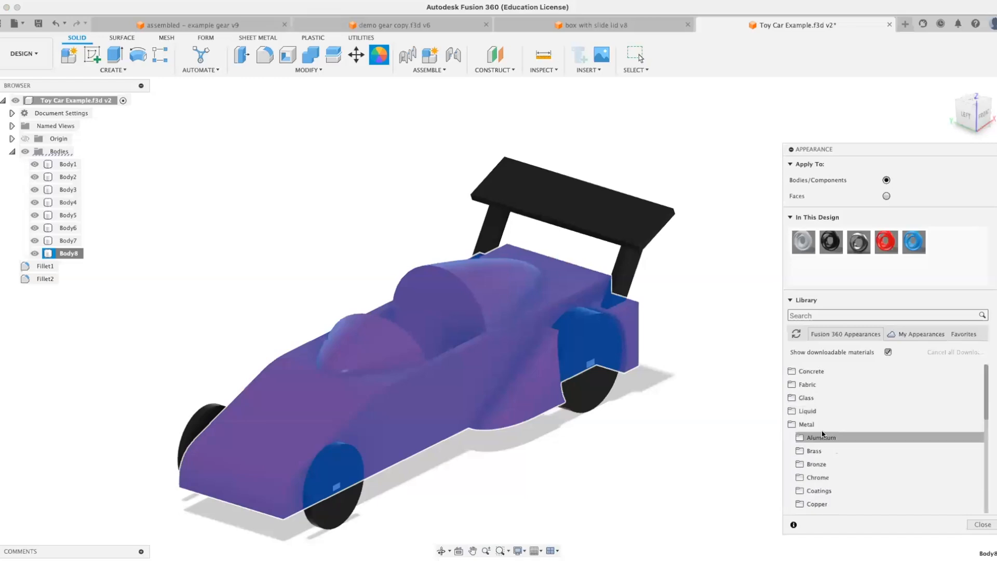
pyautogui.scroll(-5, 819, 437)
pyautogui.click(821, 444)
pyautogui.moveTo(815, 464); pyautogui.dragTo(512, 376)
pyautogui.moveTo(552, 397)
pyautogui.keyDown('shift'); pyautogui.mouseDown(button='middle')
pyautogui.moveTo(540, 380)
pyautogui.moveTo(553, 394)
pyautogui.mouseUp(button='middle'); pyautogui.keyUp('shift')
pyautogui.keyDown('shift'); pyautogui.moveTo(672, 427); pyautogui.dragTo(674, 432, button='middle'); pyautogui.keyUp('shift')
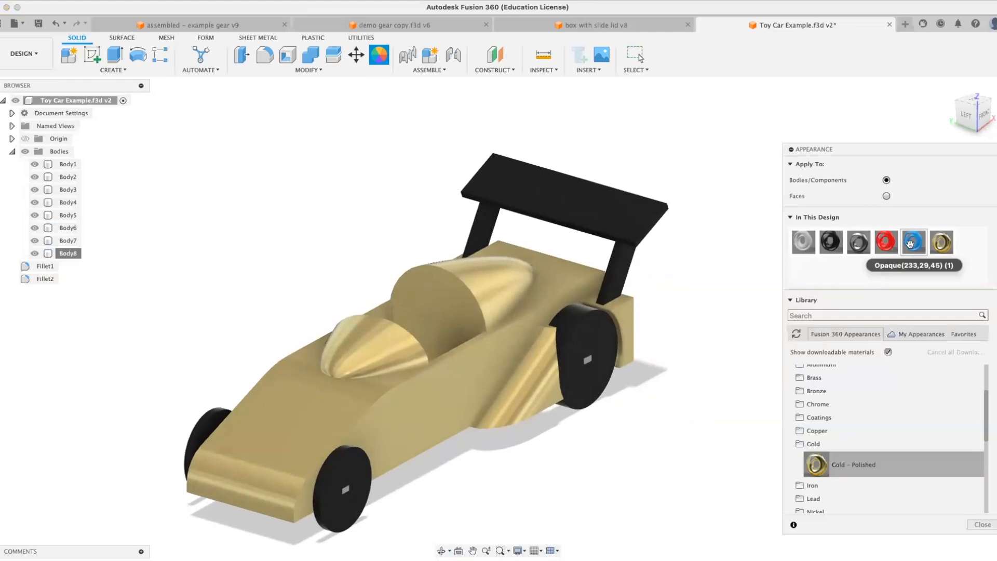
# Change the colour of the design's blue Opaque(233,29,45) (1) appearance to turquoise, RGB 27 241 210.
pyautogui.doubleClick(913, 242)
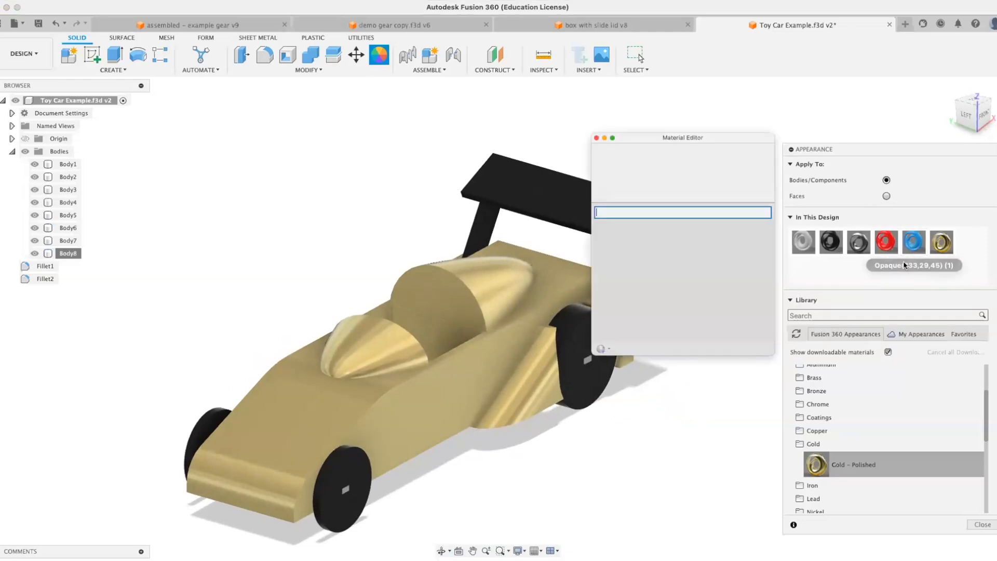
pyautogui.click(692, 250)
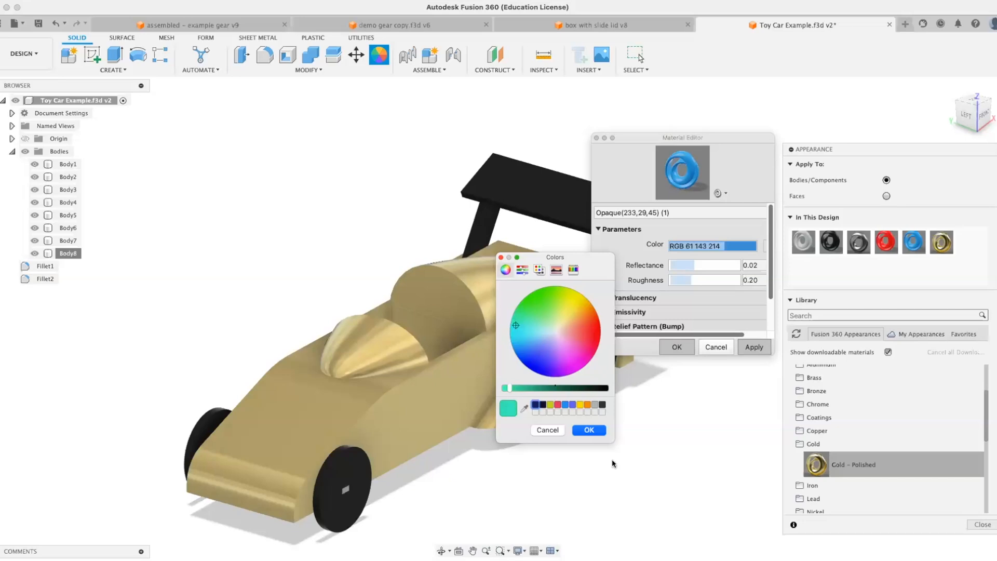
pyautogui.click(588, 430)
pyautogui.click(754, 347)
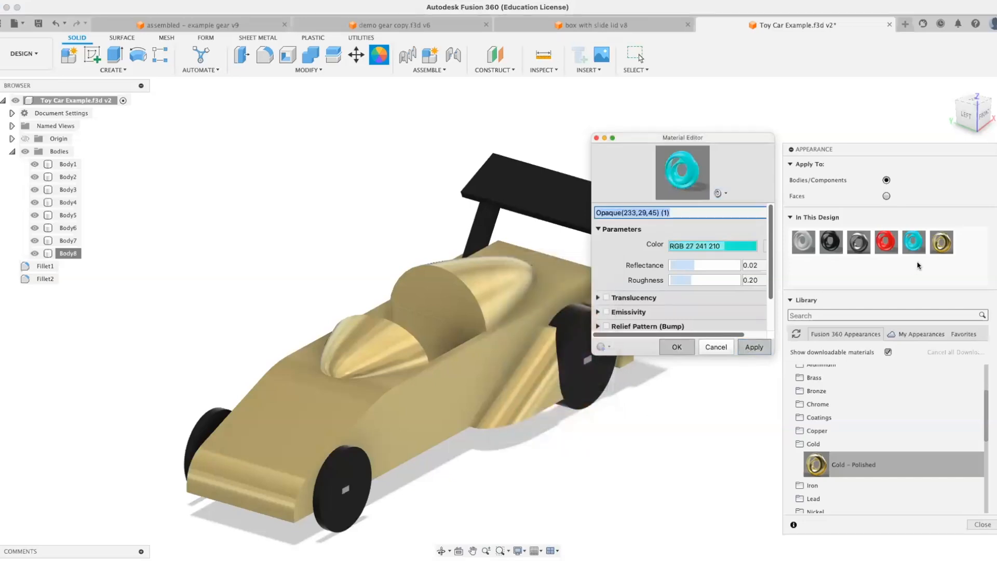
# Apply the turquoise appearance to the main car body, close the Material Editor and collapse the Appearance dialog.
pyautogui.moveTo(913, 252); pyautogui.dragTo(494, 369)
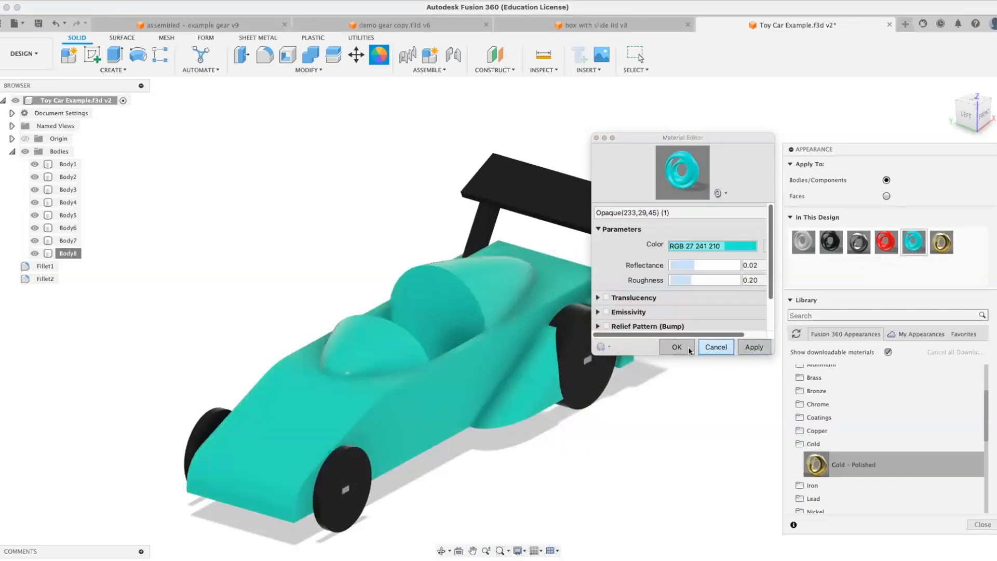
pyautogui.click(714, 348)
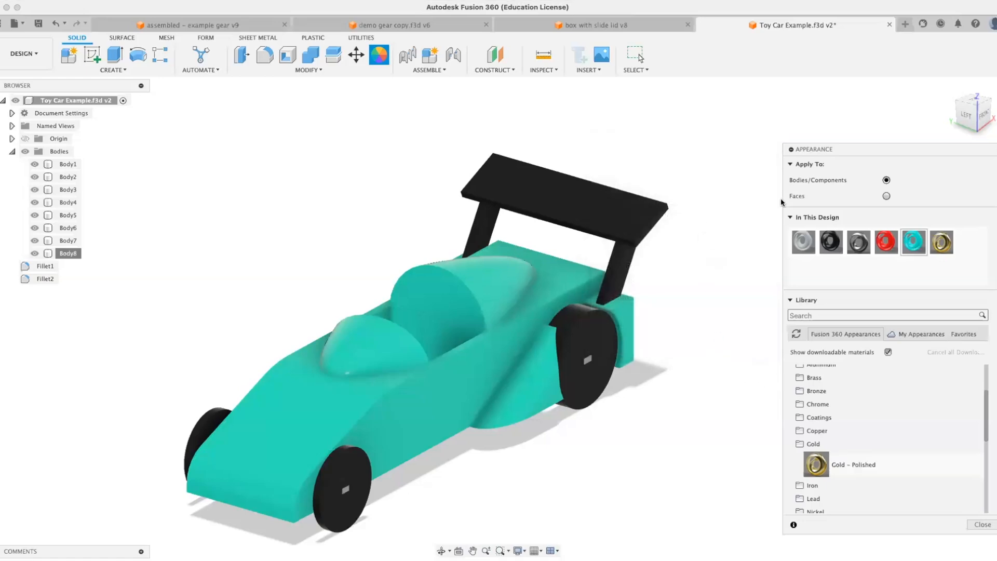
pyautogui.click(789, 150)
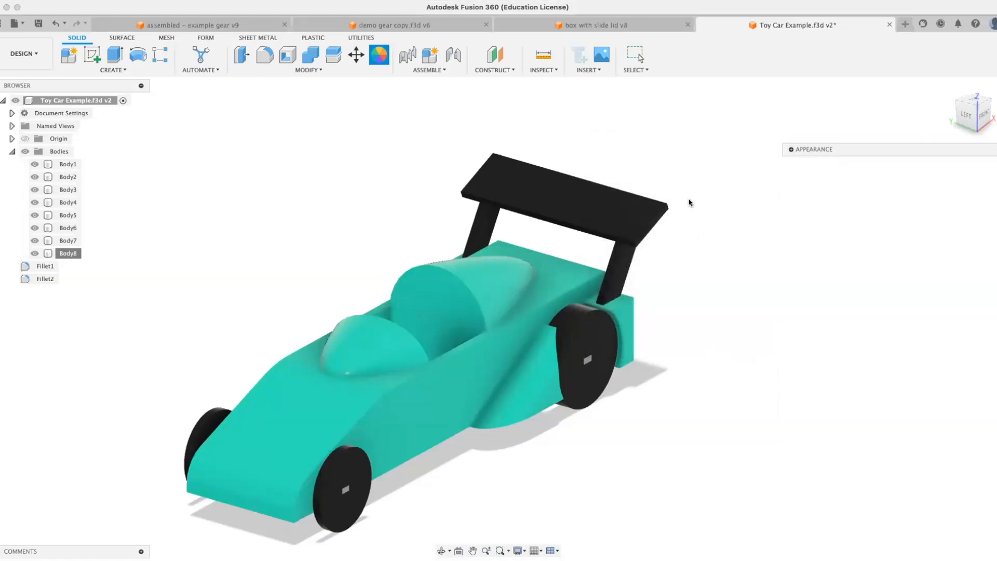
# Look through the open gear and box with slide lid designs, then return to the Toy Car Example design.
pyautogui.keyDown('shift'); pyautogui.moveTo(689, 201); pyautogui.dragTo(452, 254, button='middle'); pyautogui.keyUp('shift')
pyautogui.press('a')
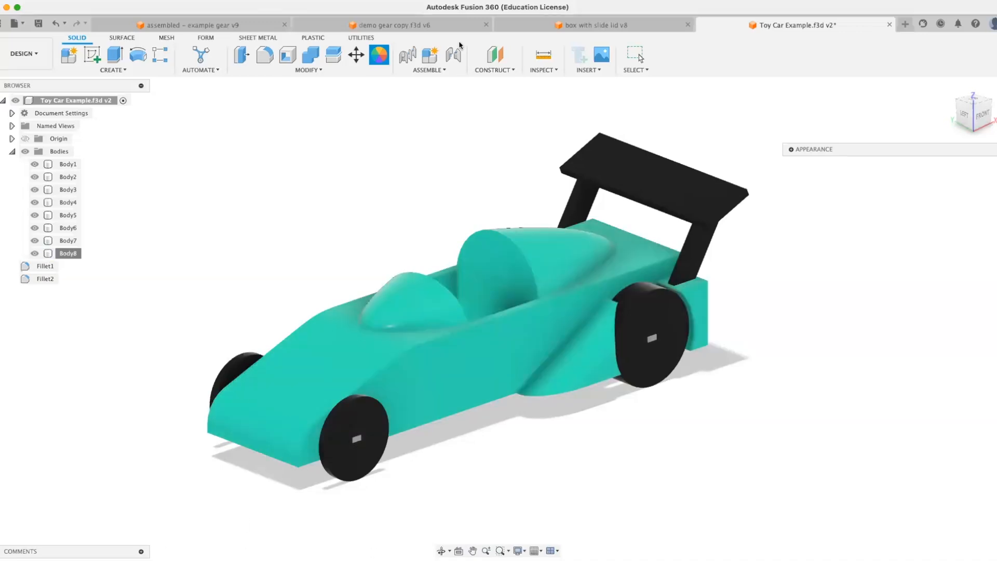
pyautogui.click(231, 24)
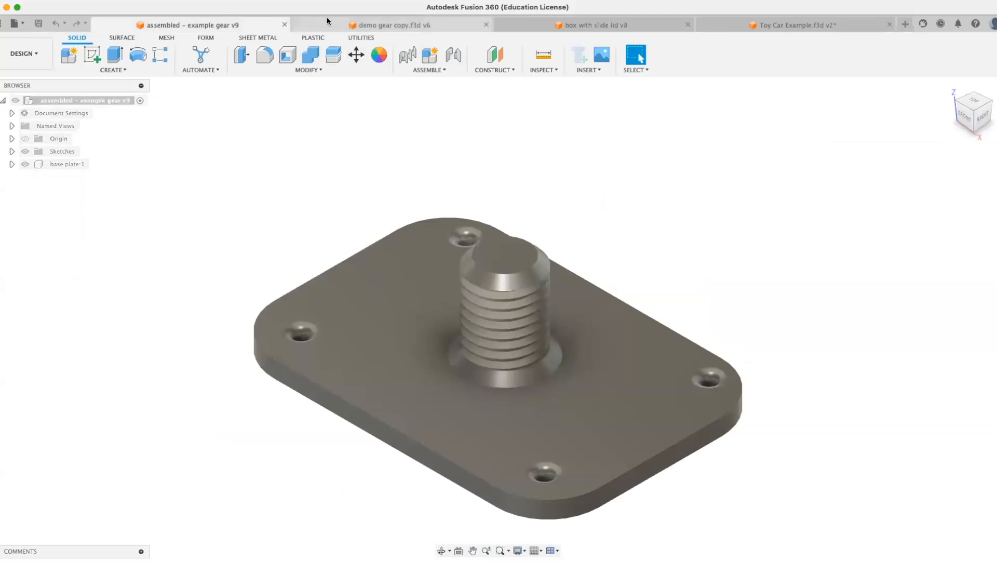
pyautogui.click(327, 21)
pyautogui.click(553, 25)
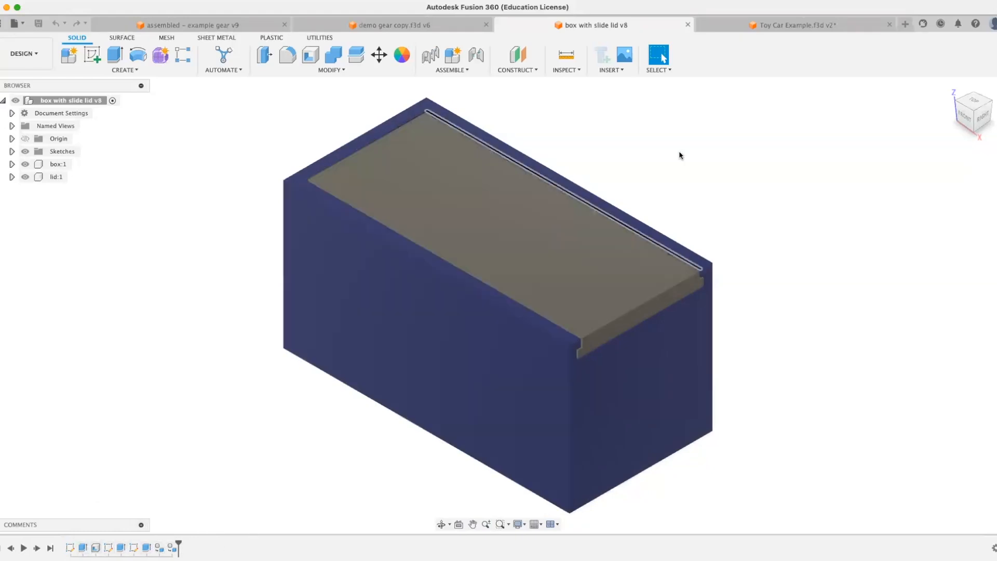
pyautogui.click(745, 30)
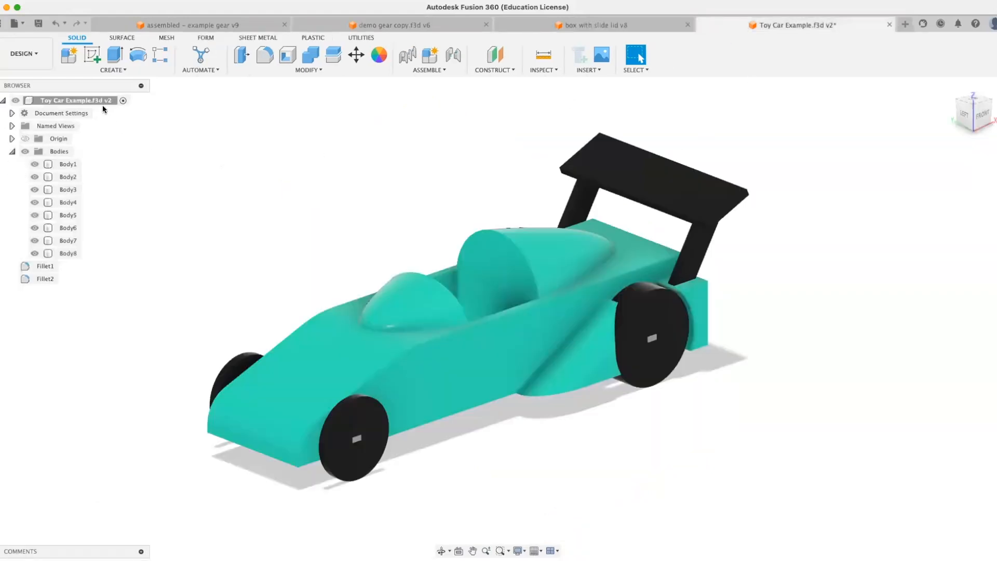
# Turn on Capture Design History for the Toy Car Example design.
pyautogui.rightClick(99, 103)
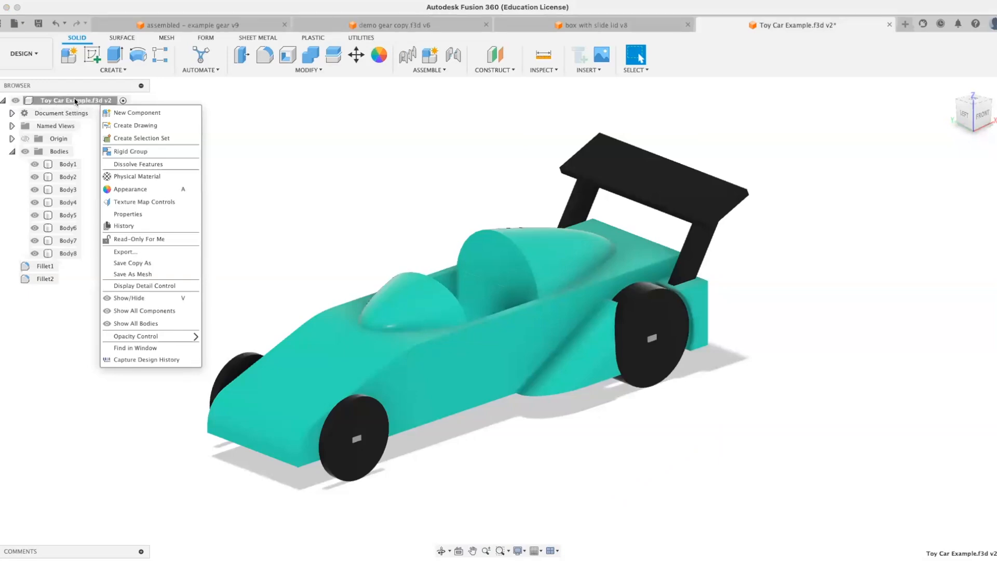
pyautogui.click(150, 359)
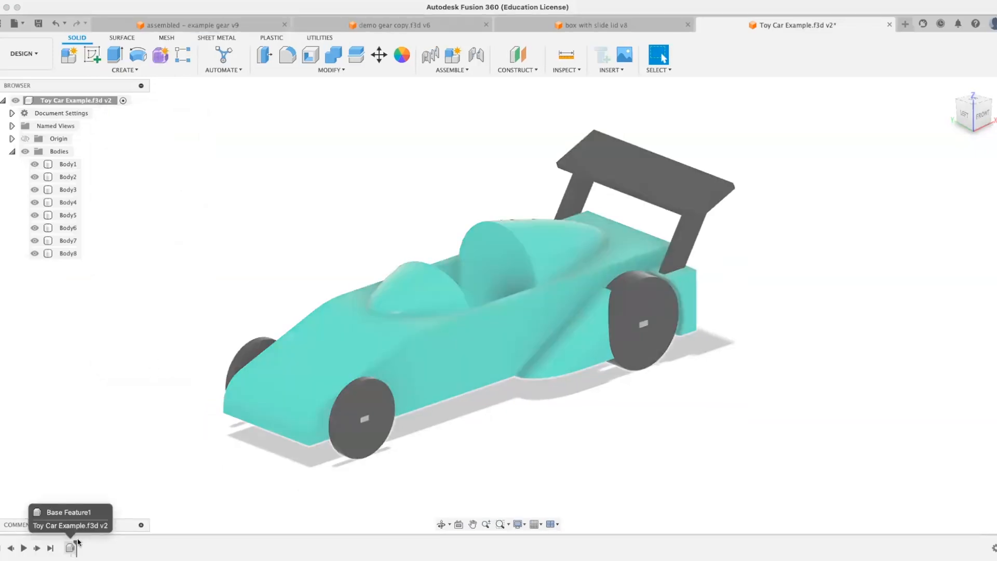
pyautogui.keyDown('shift'); pyautogui.moveTo(115, 493); pyautogui.dragTo(380, 369, button='middle'); pyautogui.keyUp('shift')
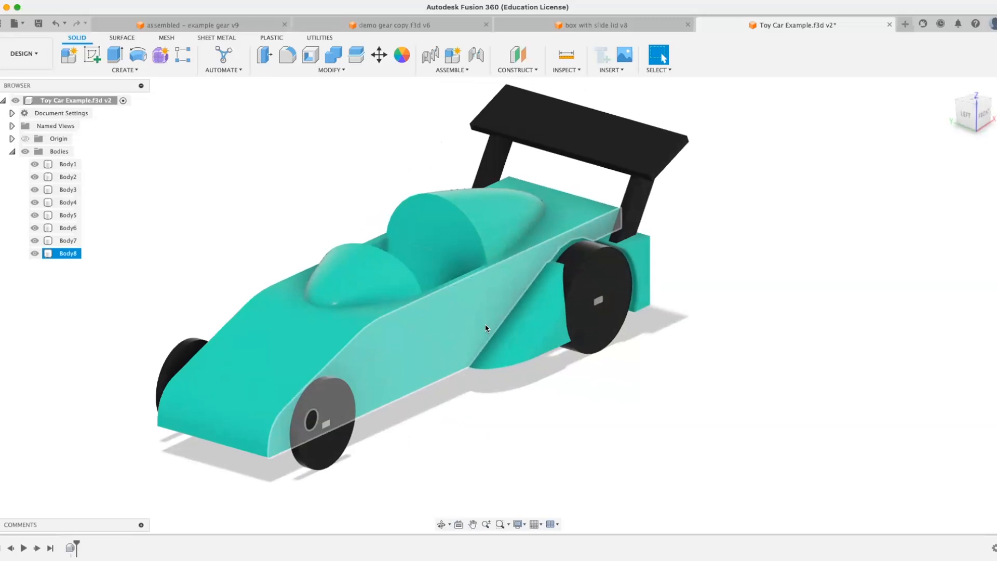
# Start an Equal Distance chamfer on the outer circular edges of both front wheels.
pyautogui.click(303, 401)
pyautogui.moveTo(305, 392); pyautogui.dragTo(311, 408, button='middle')
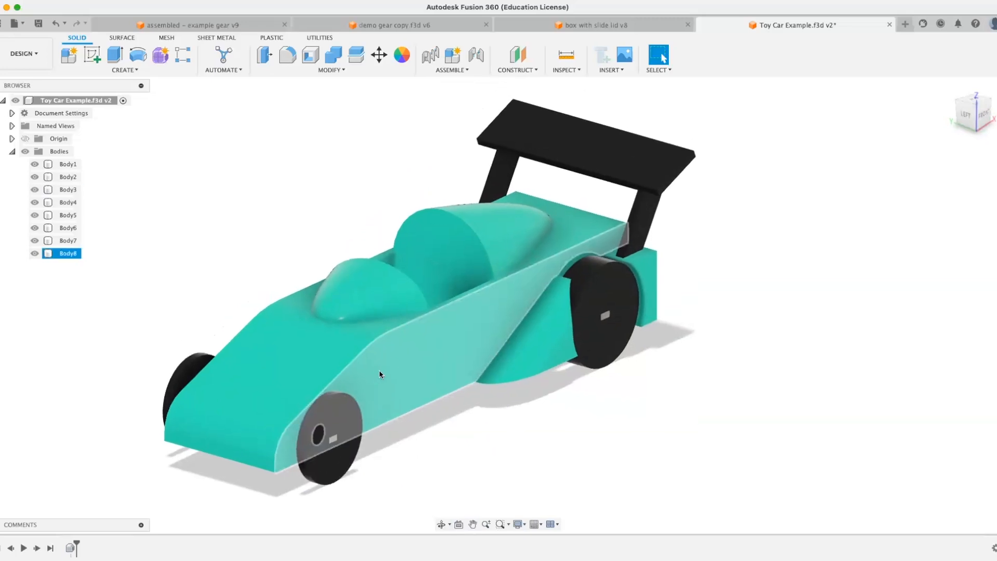
pyautogui.click(312, 70)
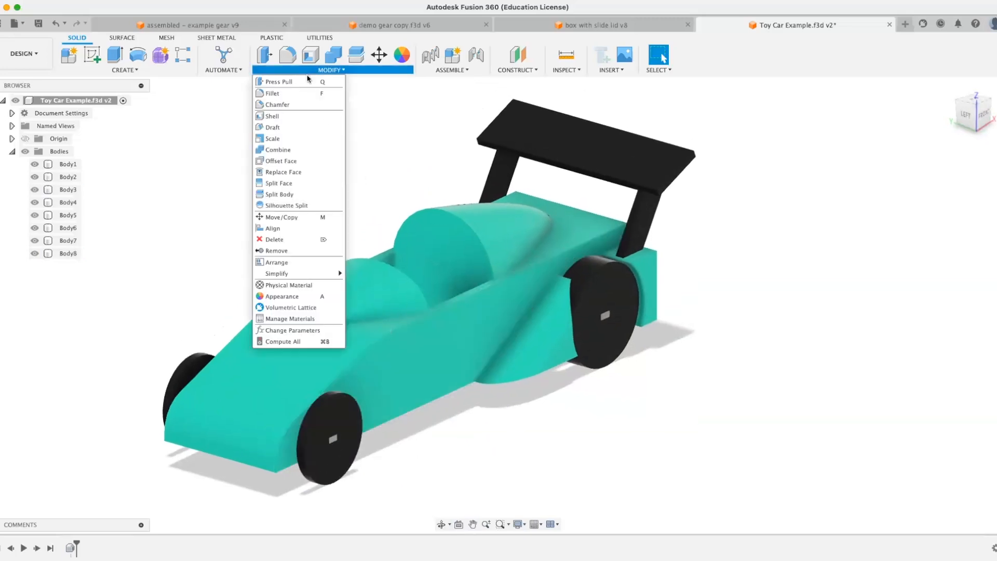
pyautogui.click(277, 105)
pyautogui.scroll(5, 330, 456)
pyautogui.scroll(2, 330, 456)
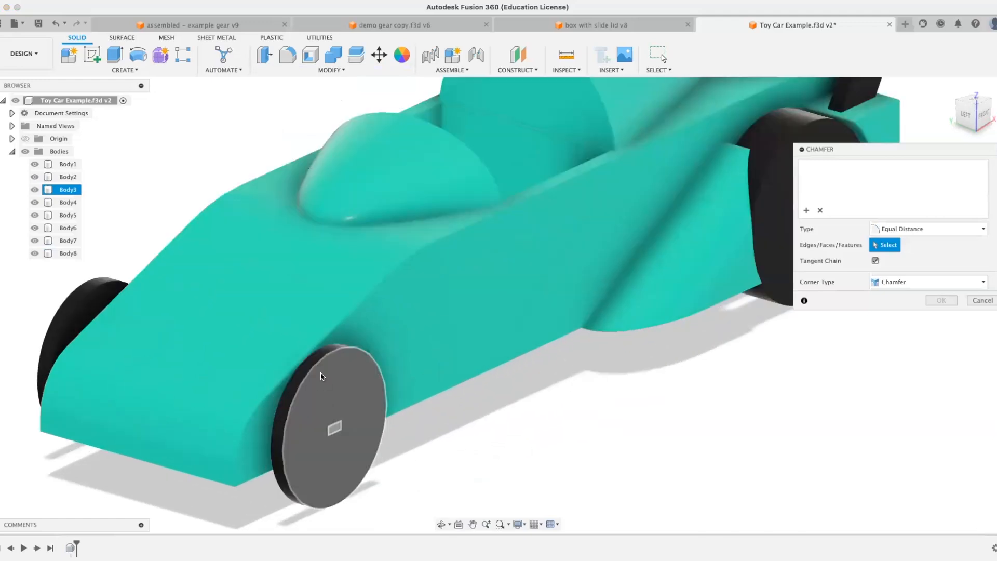
pyautogui.click(316, 368)
pyautogui.keyDown('shift'); pyautogui.moveTo(318, 364); pyautogui.dragTo(581, 269, button='middle'); pyautogui.keyUp('shift')
pyautogui.click(237, 325)
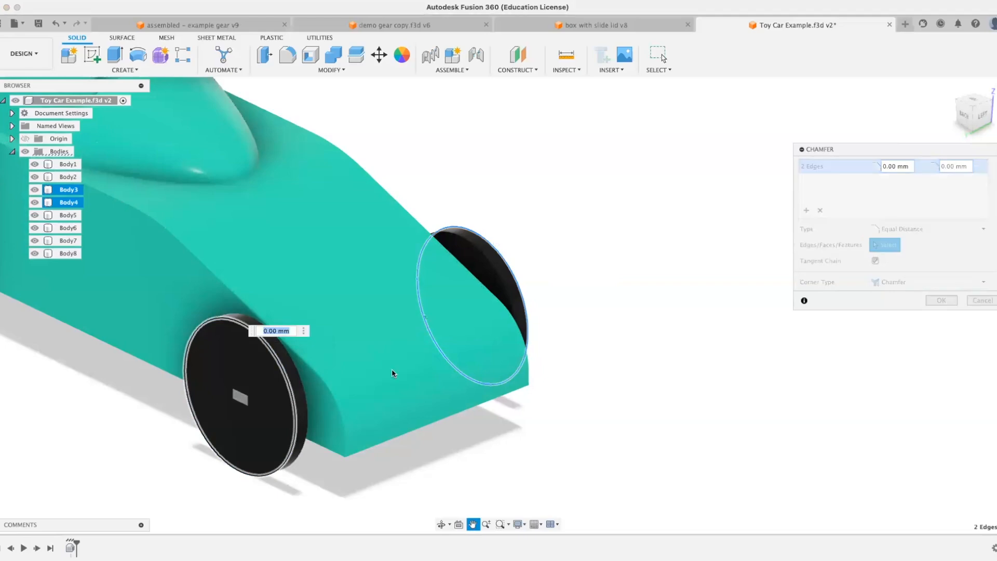
# Add the outer edges of both rear wheels to the chamfer and create it with a 2 mm distance.
pyautogui.keyDown('shift'); pyautogui.moveTo(393, 373); pyautogui.dragTo(717, 316, button='middle'); pyautogui.keyUp('shift')
pyautogui.click(248, 175)
pyautogui.click(623, 301)
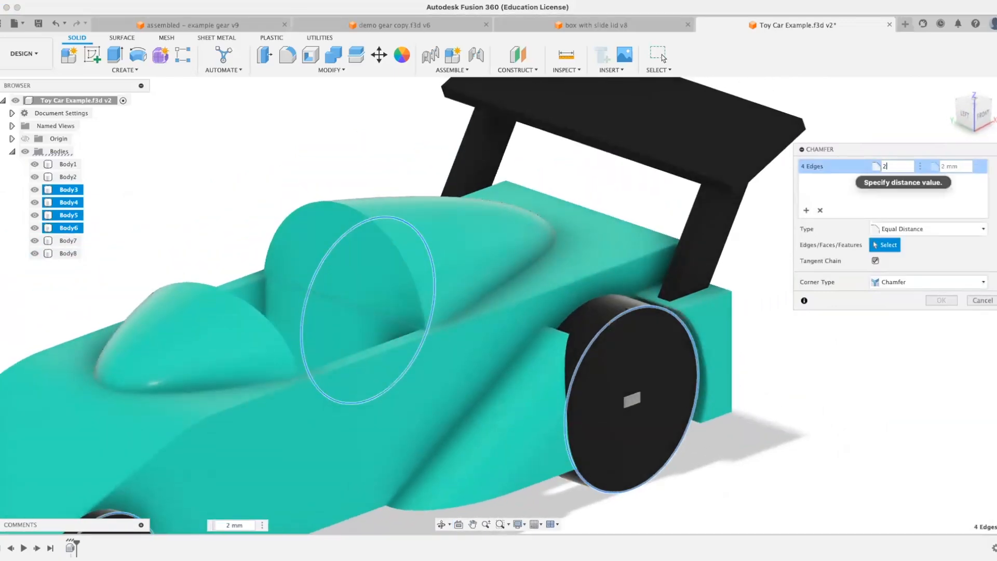
pyautogui.press('Return')
pyautogui.scroll(3, 803, 422)
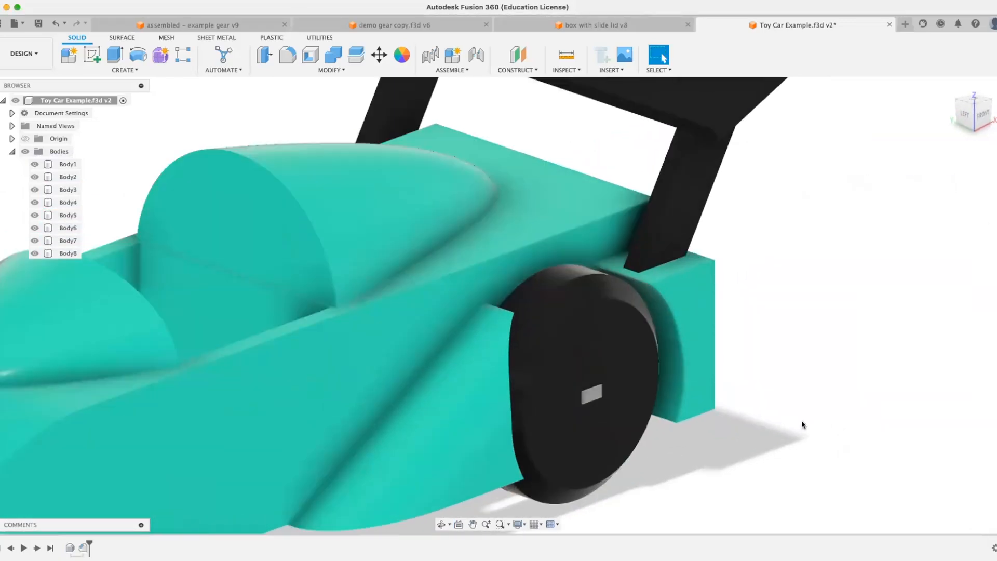
pyautogui.scroll(-8, 803, 422)
pyautogui.moveTo(751, 335); pyautogui.dragTo(732, 275, button='middle')
pyautogui.keyDown('shift'); pyautogui.moveTo(732, 275); pyautogui.dragTo(752, 338, button='middle'); pyautogui.keyUp('shift')
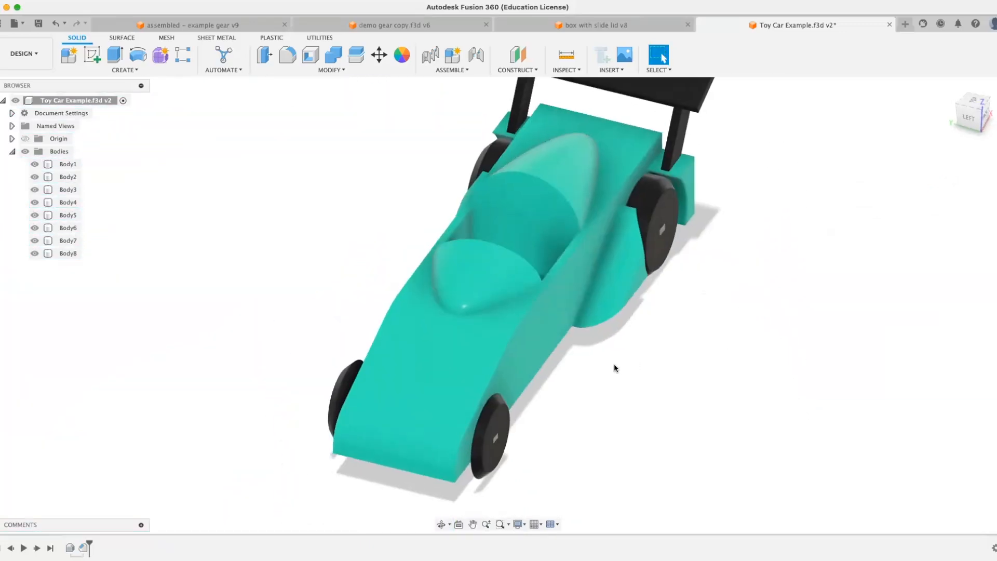
# Edit the wheel chamfer feature in the design history and set its distance to 1 mm.
pyautogui.doubleClick(83, 548)
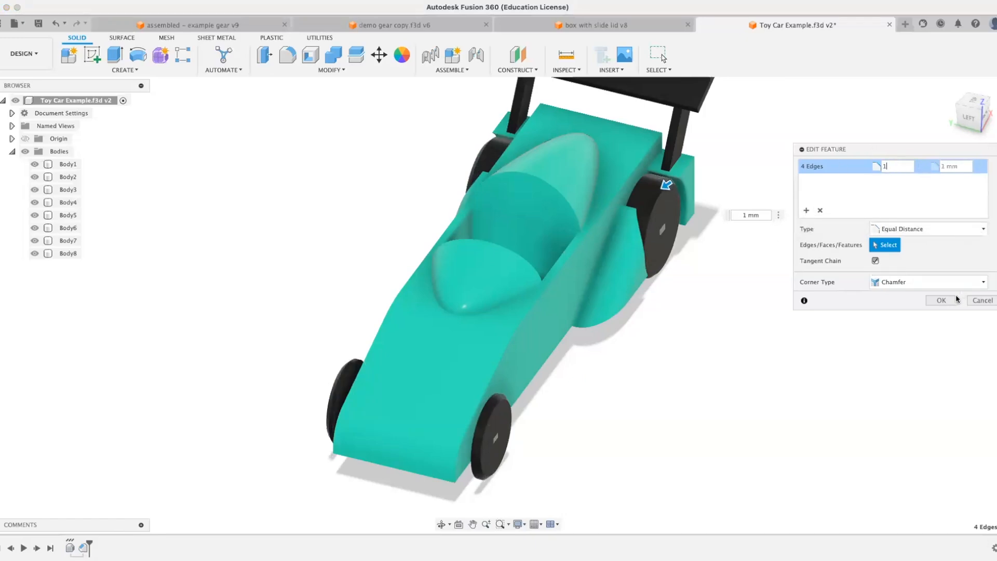
pyautogui.click(941, 300)
pyautogui.moveTo(750, 295)
pyautogui.keyDown('shift'); pyautogui.mouseDown(button='middle')
pyautogui.moveTo(723, 285)
pyautogui.moveTo(742, 270)
pyautogui.moveTo(736, 257)
pyautogui.moveTo(739, 308)
pyautogui.mouseUp(button='middle'); pyautogui.keyUp('shift')
pyautogui.scroll(-3, 736, 257)
pyautogui.scroll(3, 736, 257)
pyautogui.keyDown('shift'); pyautogui.moveTo(739, 307); pyautogui.dragTo(692, 321, button='middle'); pyautogui.keyUp('shift')
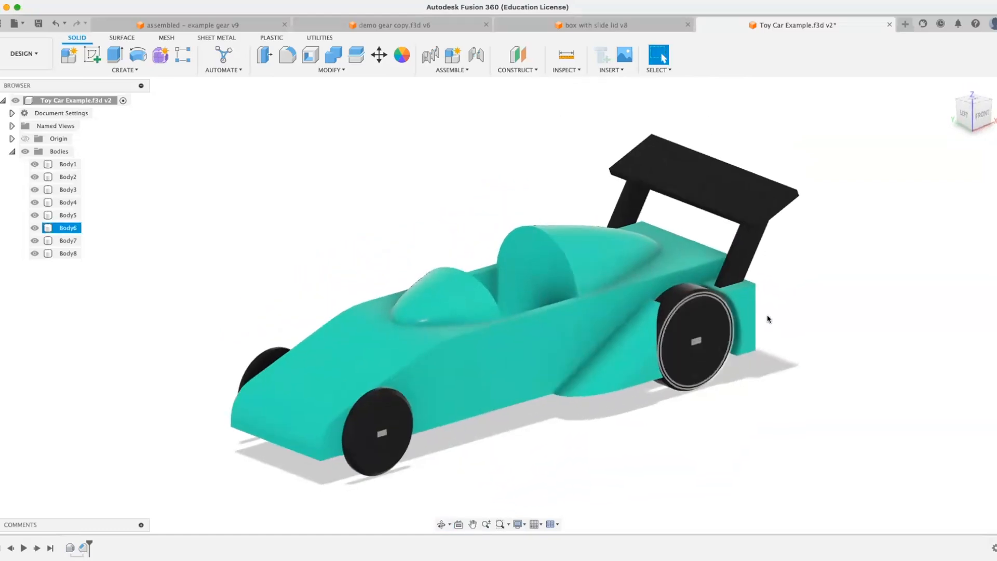
pyautogui.moveTo(772, 301); pyautogui.dragTo(733, 302, button='middle')
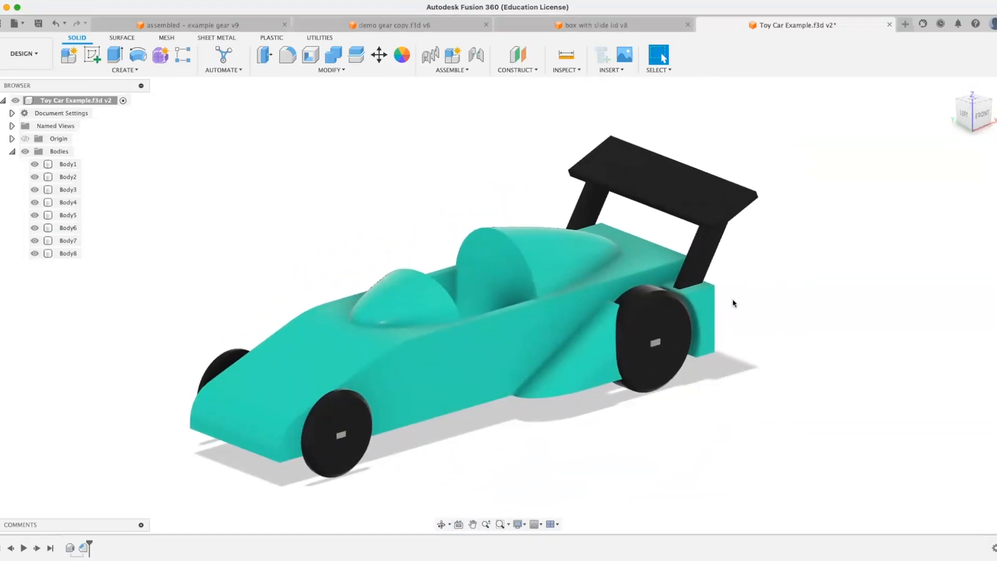
pyautogui.keyDown('shift'); pyautogui.moveTo(570, 316); pyautogui.dragTo(597, 309, button='middle'); pyautogui.keyUp('shift')
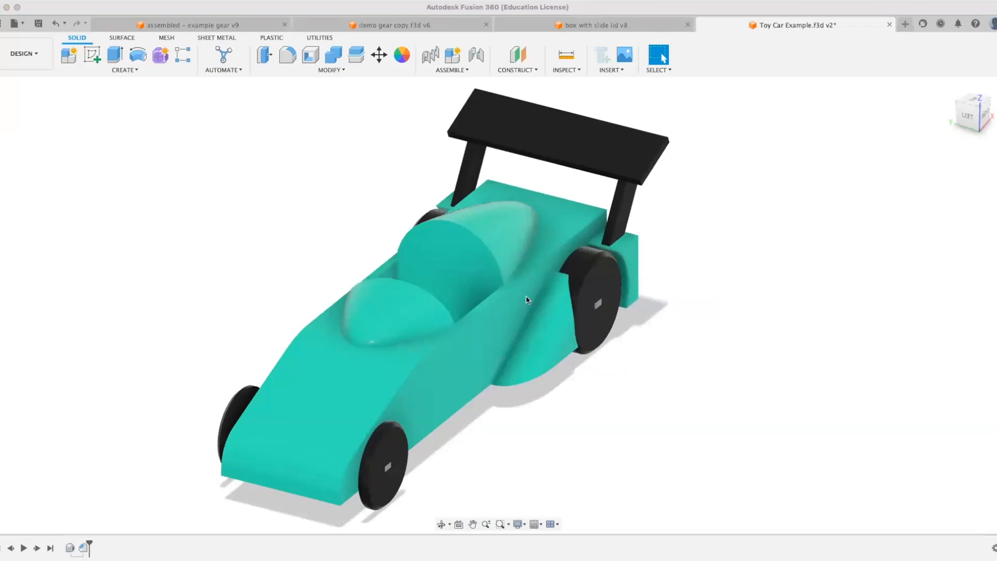
pyautogui.keyDown('shift'); pyautogui.moveTo(525, 300); pyautogui.dragTo(328, 294, button='middle'); pyautogui.keyUp('shift')
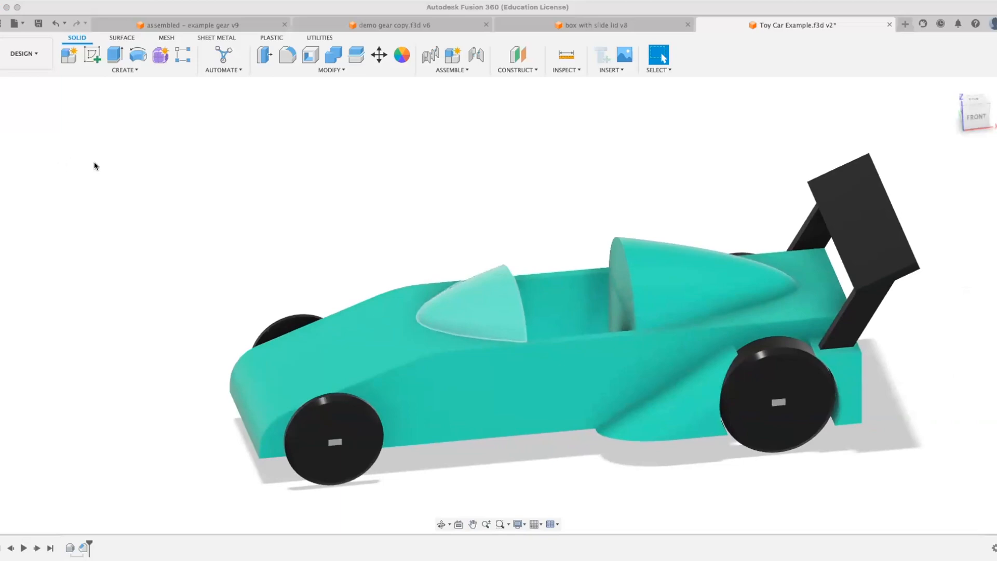
pyautogui.click(161, 234)
pyautogui.click(490, 301)
pyautogui.keyDown('shift'); pyautogui.moveTo(490, 301); pyautogui.dragTo(540, 358, button='middle'); pyautogui.keyUp('shift')
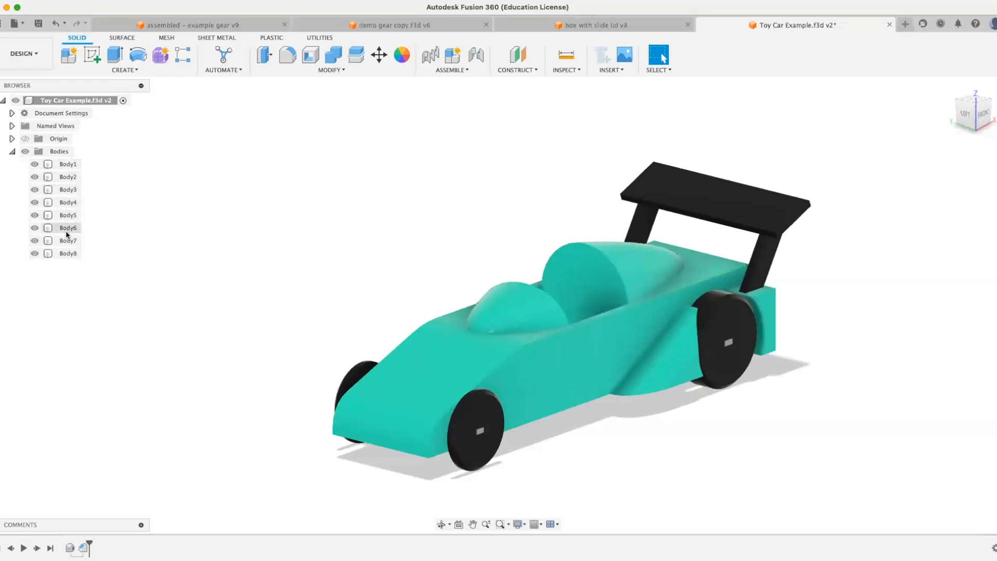
# Rename the front axle body, Body1, as axfront.
pyautogui.rightClick(68, 165)
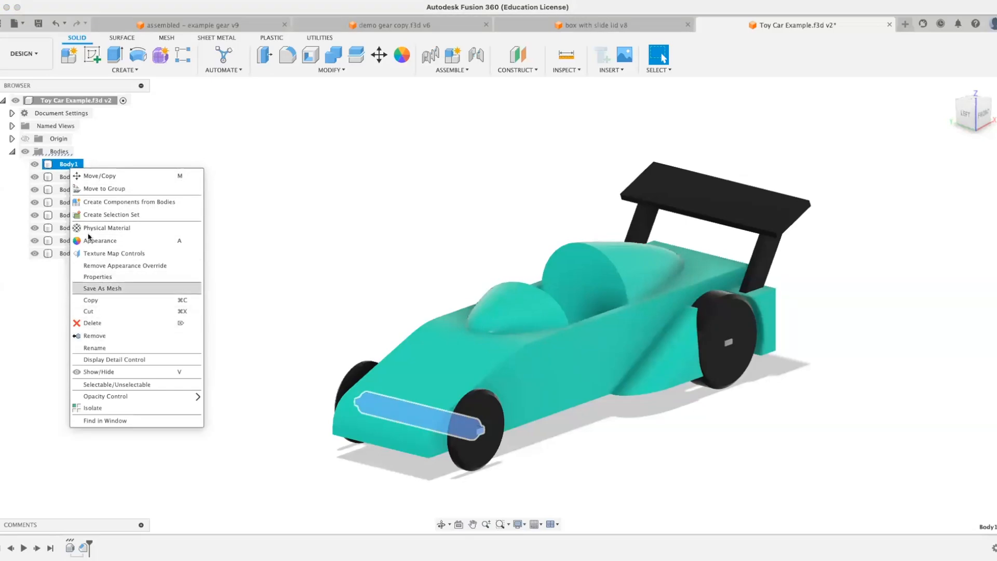
pyautogui.click(58, 165)
pyautogui.doubleClick(59, 164)
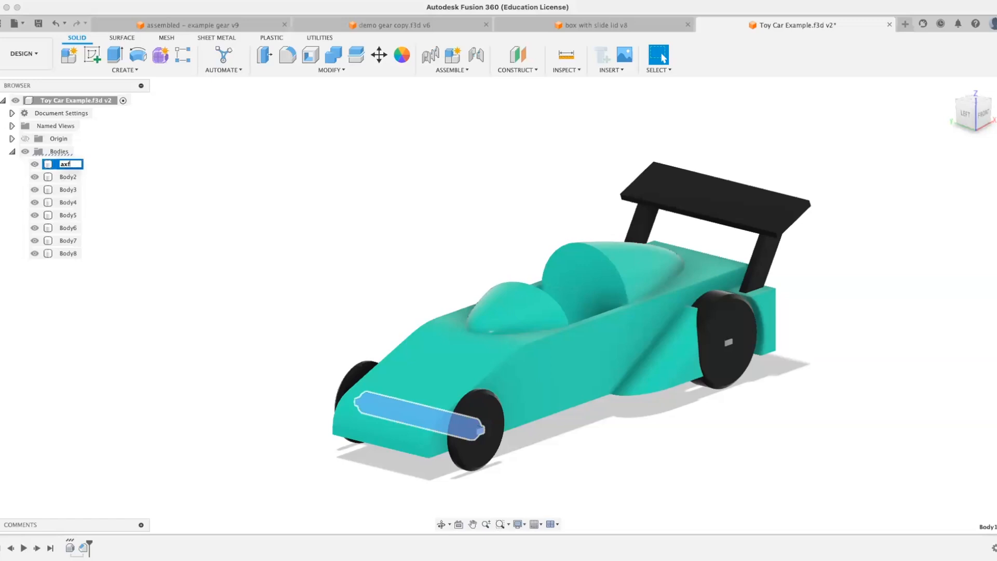
pyautogui.write('t')
pyautogui.press('Return')
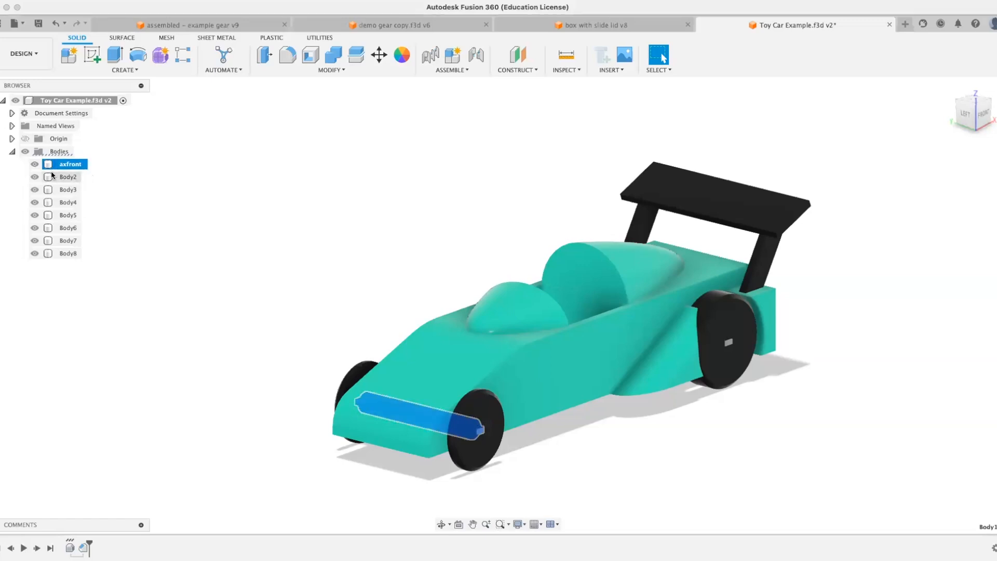
# Rename the rear axle body, Body2, as axback.
pyautogui.click(63, 177)
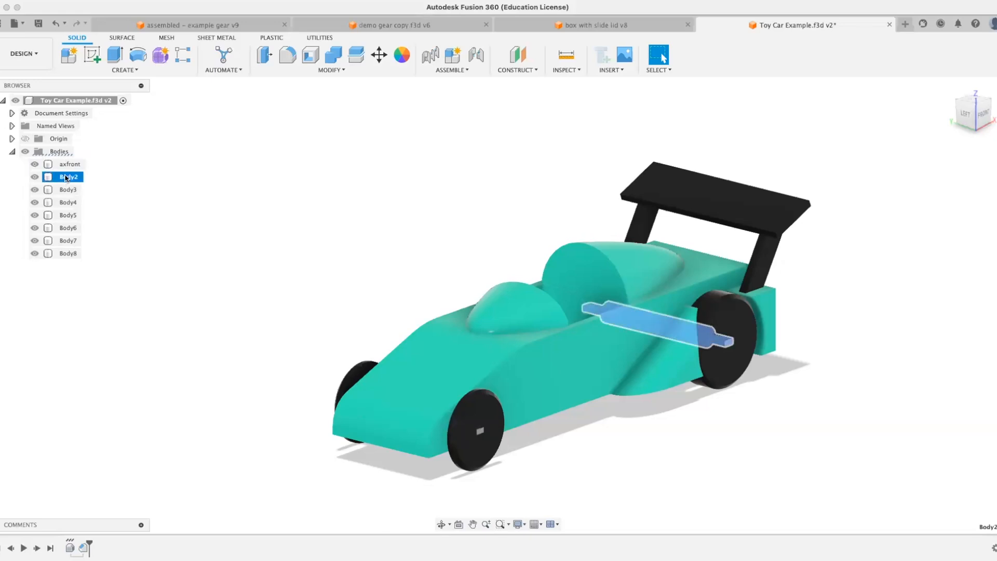
pyautogui.doubleClick(66, 177)
pyautogui.write('axbarack')
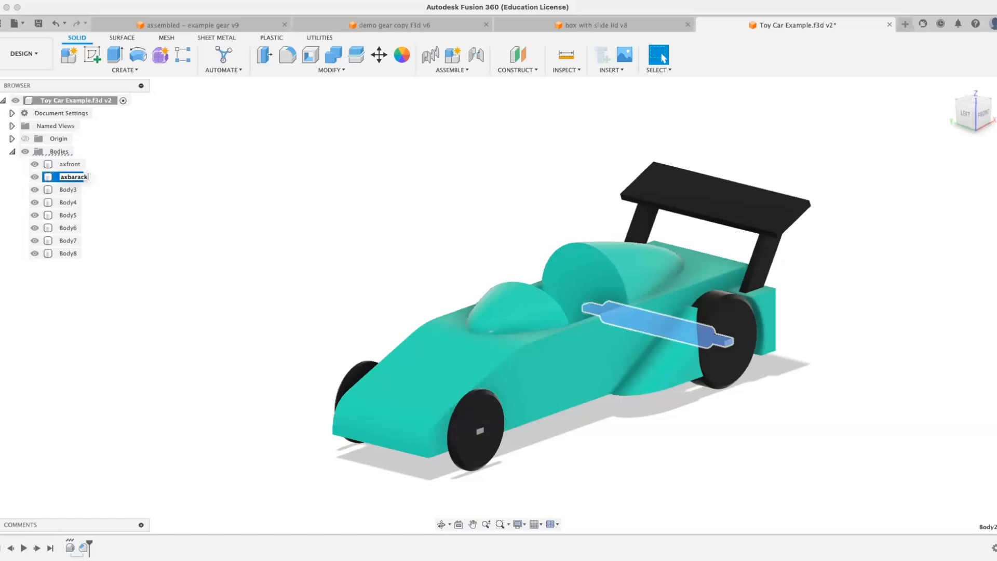
pyautogui.press('BackSpace')
pyautogui.press('BackSpace')
pyautogui.press('BackSpace')
pyautogui.press('BackSpace')
pyautogui.press('BackSpace')
pyautogui.press('BackSpace')
pyautogui.press('Escape')
# Rename the front wheel bodies, Body3 as wheel fl and Body4 as wheel fr.
pyautogui.click(66, 189)
pyautogui.doubleClick(69, 190)
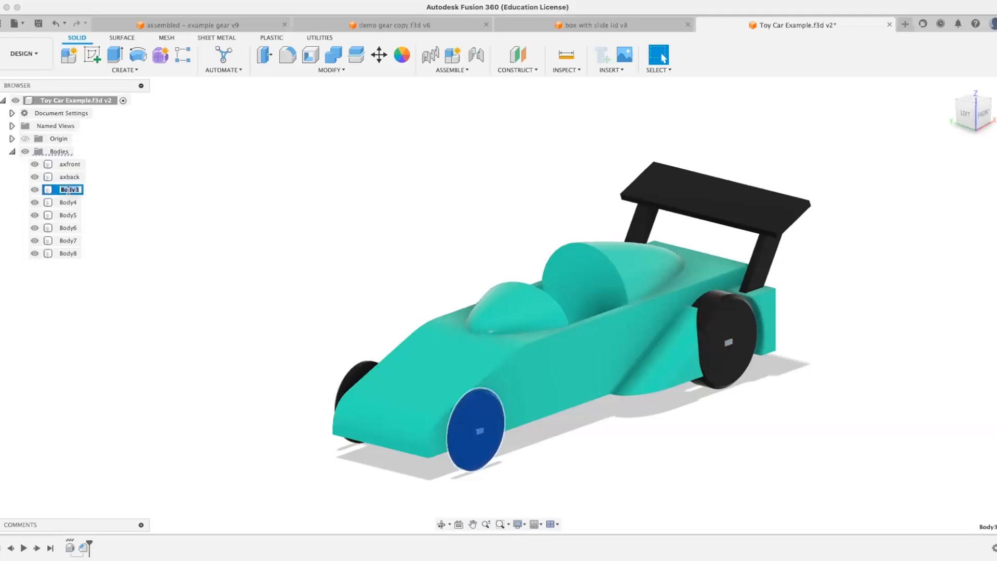
pyautogui.write('wheel')
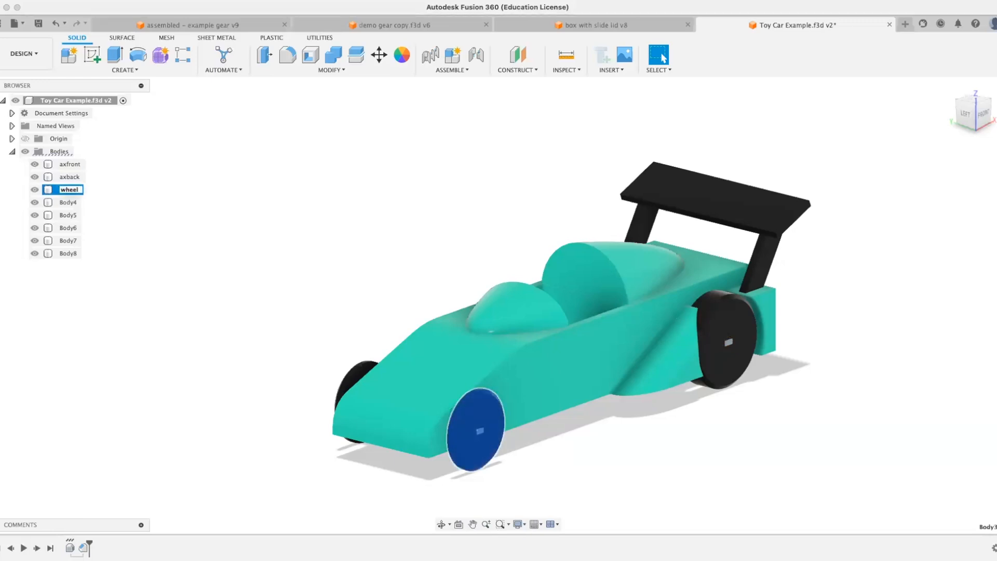
pyautogui.write(' fl')
pyautogui.click(66, 202)
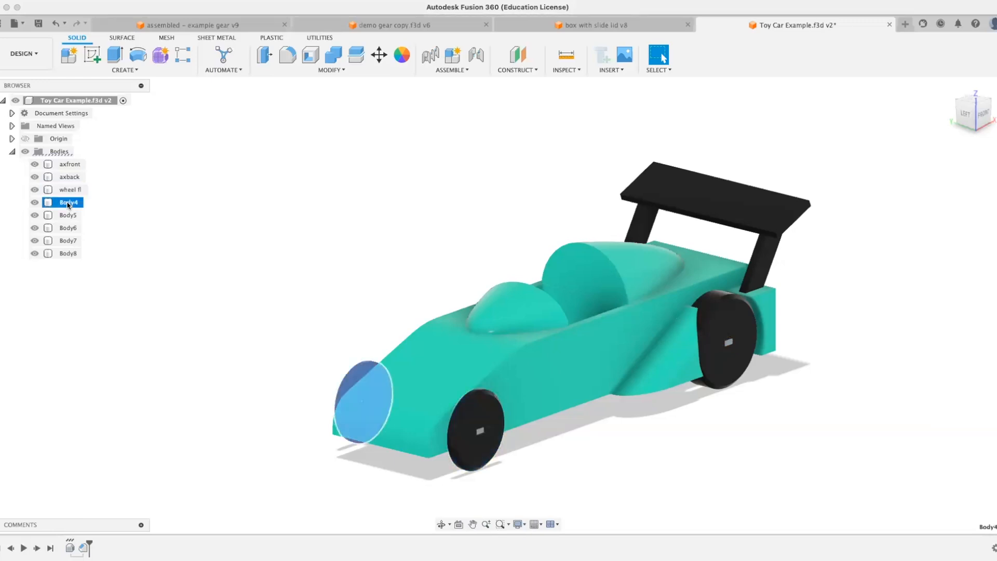
pyautogui.doubleClick(66, 201)
pyautogui.write('wheel fr')
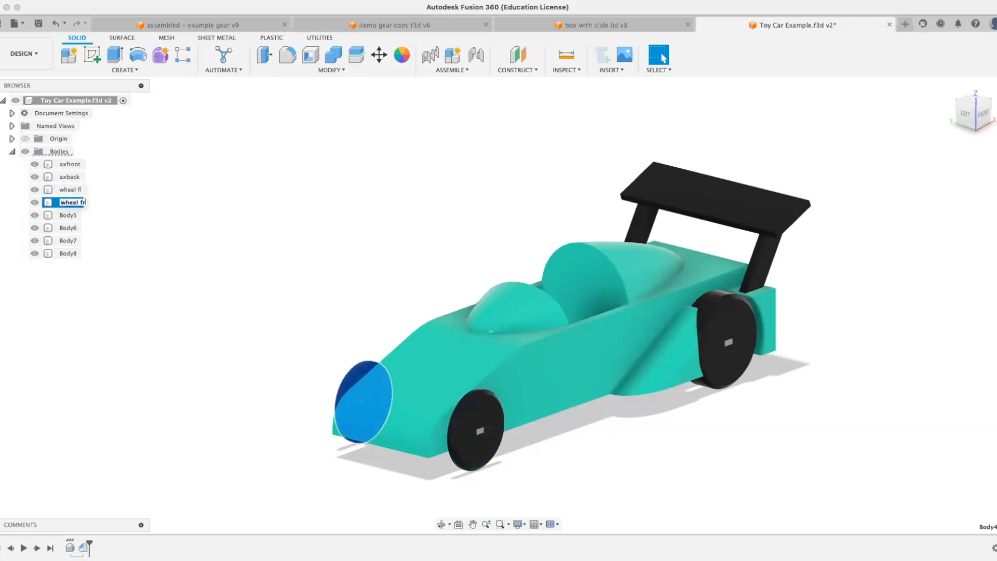
pyautogui.press('Return')
# Rename the rear wheel bodies, Body5 as wheel rr and Body6 as wheel rl.
pyautogui.click(62, 215)
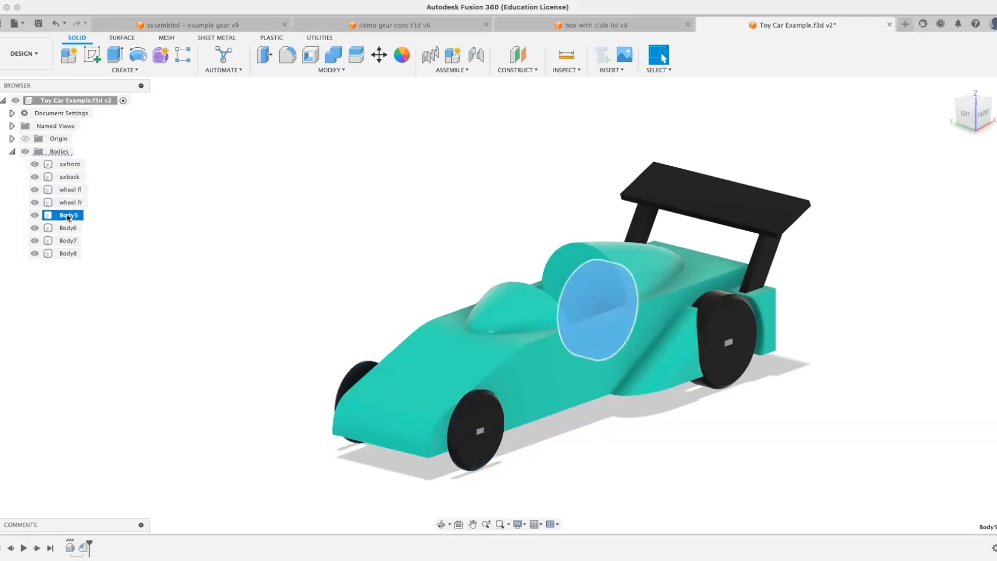
pyautogui.doubleClick(67, 216)
pyautogui.write('wheel rr')
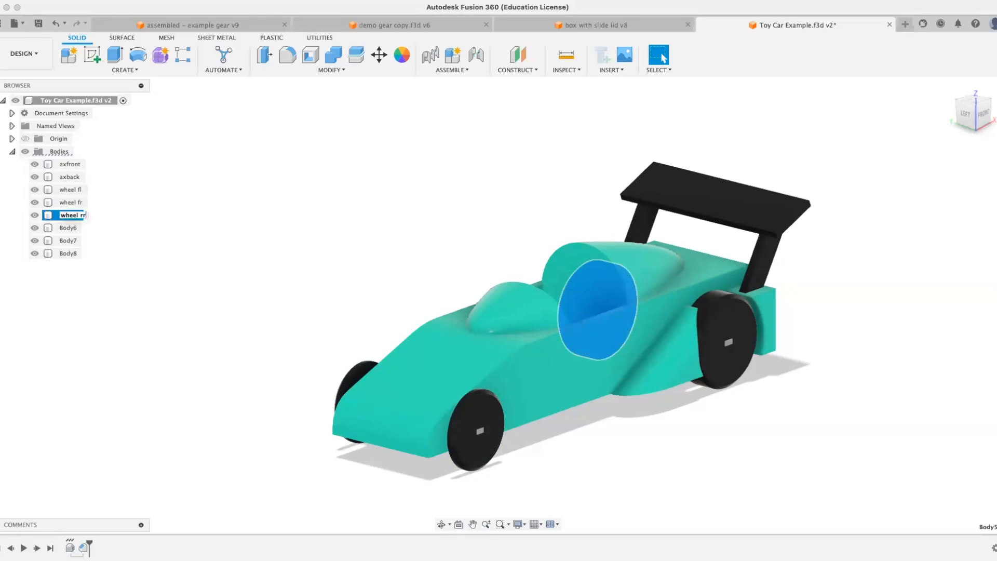
pyautogui.press('Return')
pyautogui.click(76, 228)
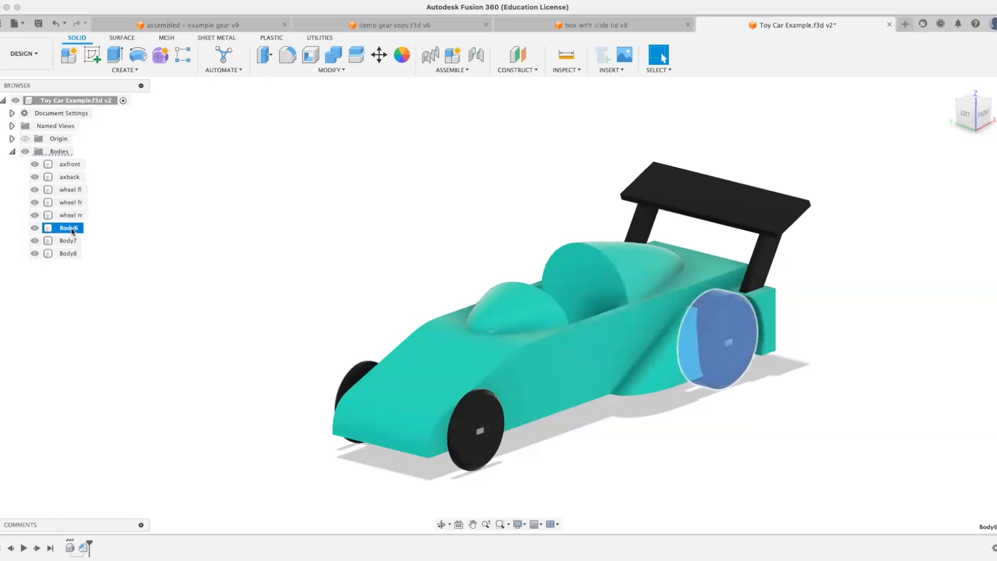
pyautogui.doubleClick(71, 229)
pyautogui.write('wheel r')
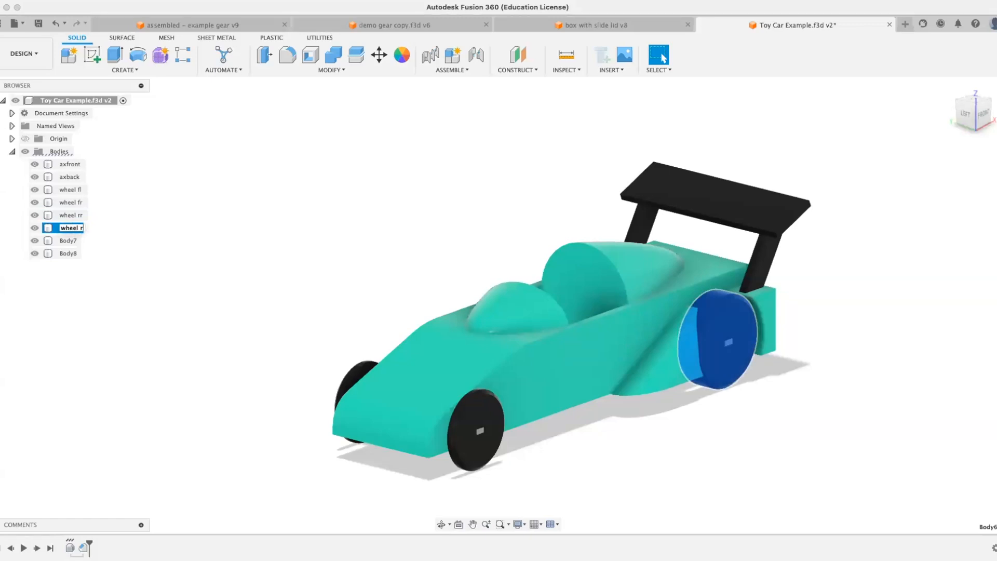
pyautogui.write('l')
pyautogui.press('Return')
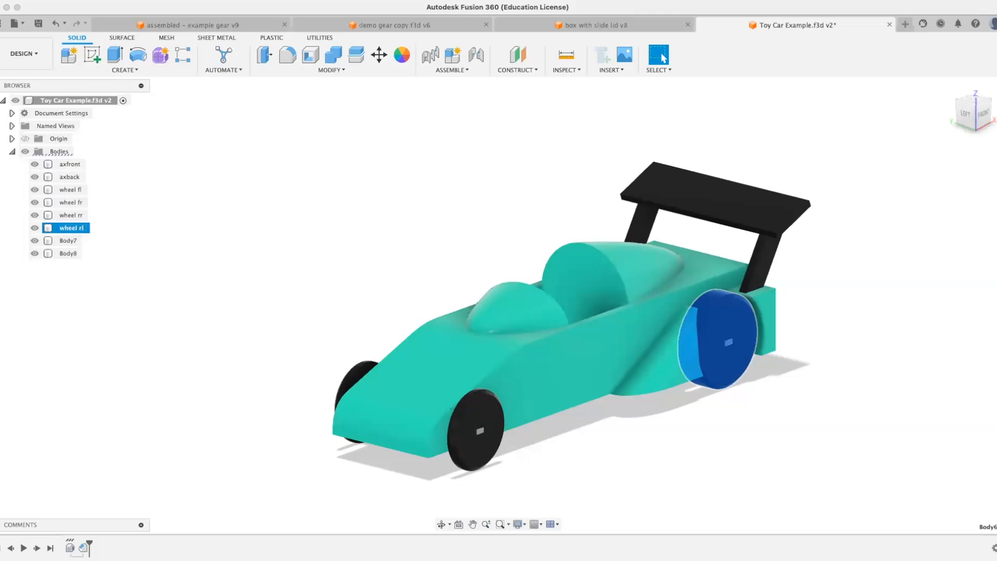
# Rename the rear wing body, Body7, as spoiler.
pyautogui.click(70, 241)
pyautogui.doubleClick(71, 242)
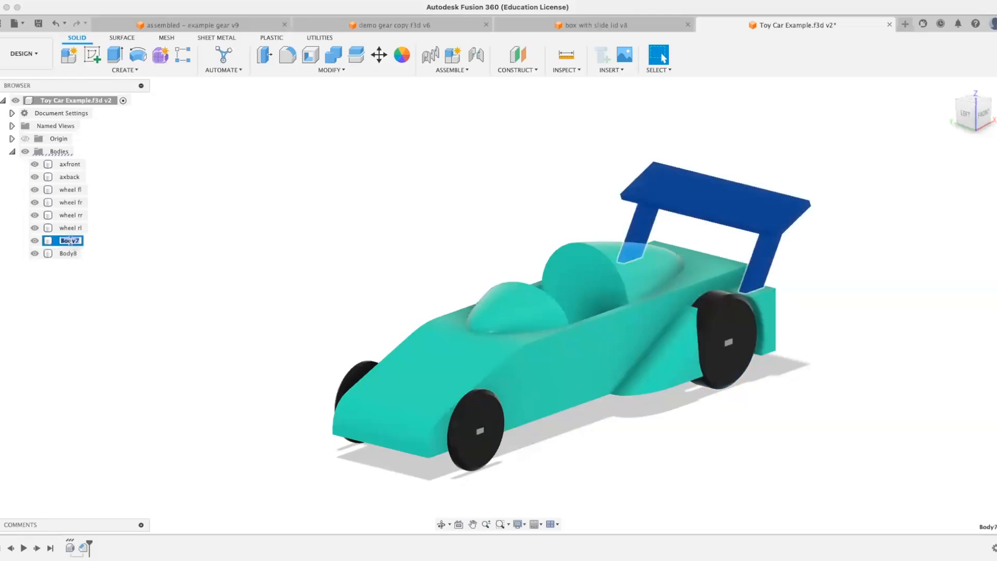
pyautogui.write('spio')
pyautogui.write('oiler')
pyautogui.press('Return')
# Rename the car's main body, Body8, as car body.
pyautogui.click(63, 254)
pyautogui.doubleClick(63, 254)
pyautogui.write('c')
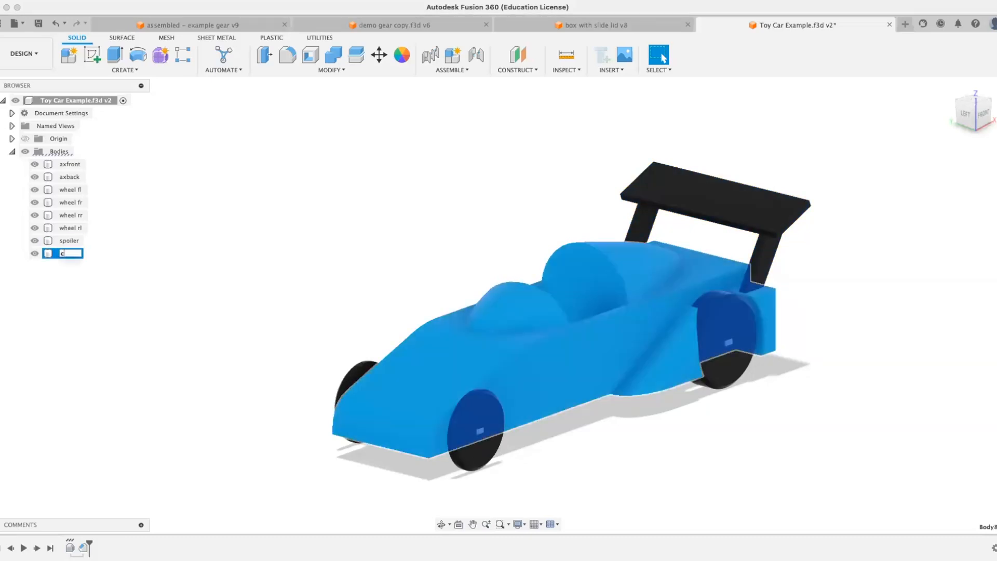
pyautogui.write('ar body')
pyautogui.press('Return')
# Hide the bodies wheel fl and wheel fr and examine the exposed ends of the front axle.
pyautogui.keyDown('shift'); pyautogui.moveTo(276, 218); pyautogui.dragTo(384, 191, button='middle'); pyautogui.keyUp('shift')
pyautogui.scroll(-3, 389, 220)
pyautogui.scroll(5, 388, 228)
pyautogui.click(399, 232)
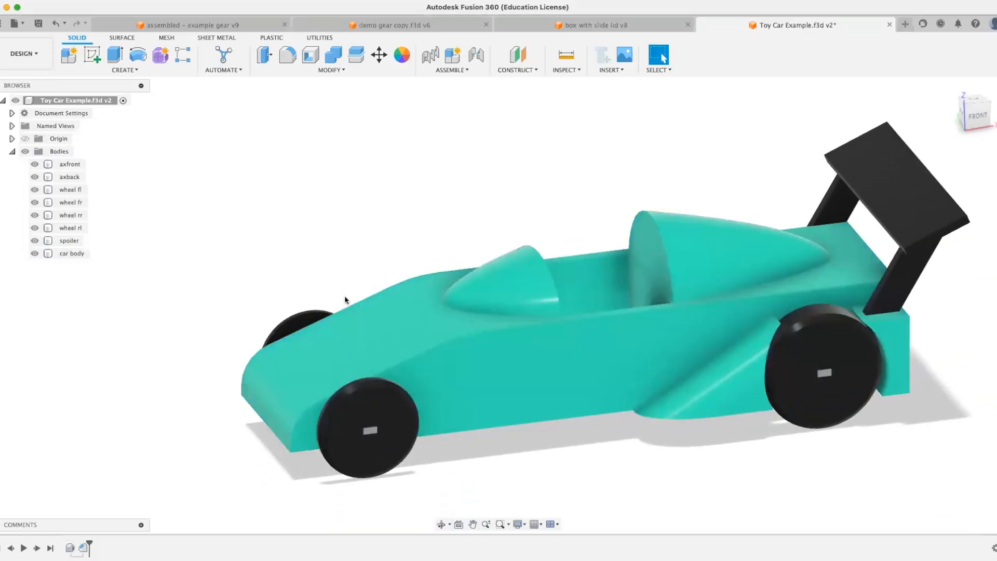
pyautogui.click(35, 189)
pyautogui.click(34, 202)
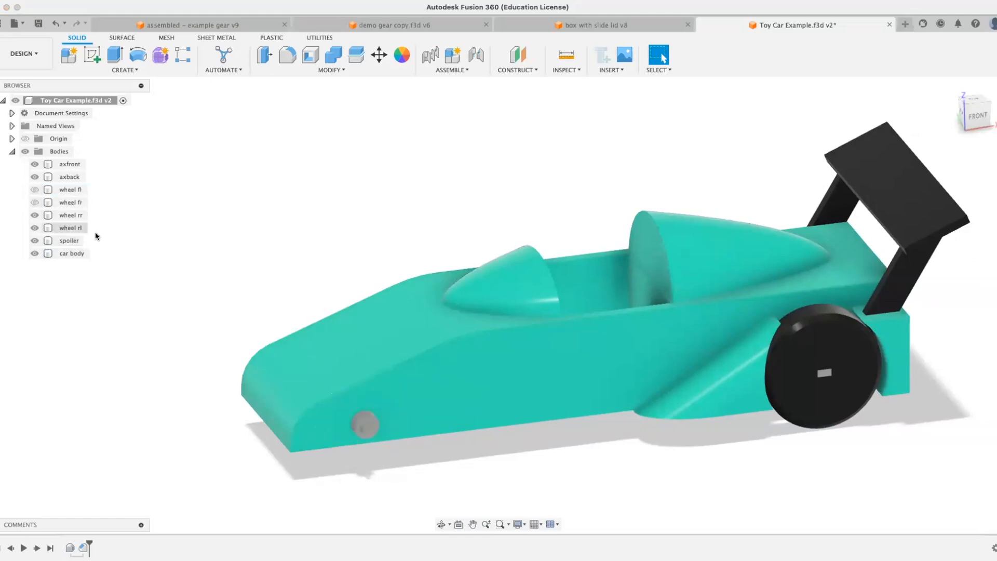
pyautogui.keyDown('shift'); pyautogui.moveTo(240, 280); pyautogui.dragTo(425, 307, button='middle'); pyautogui.keyUp('shift')
pyautogui.scroll(-3, 452, 316)
pyautogui.scroll(5, 451, 318)
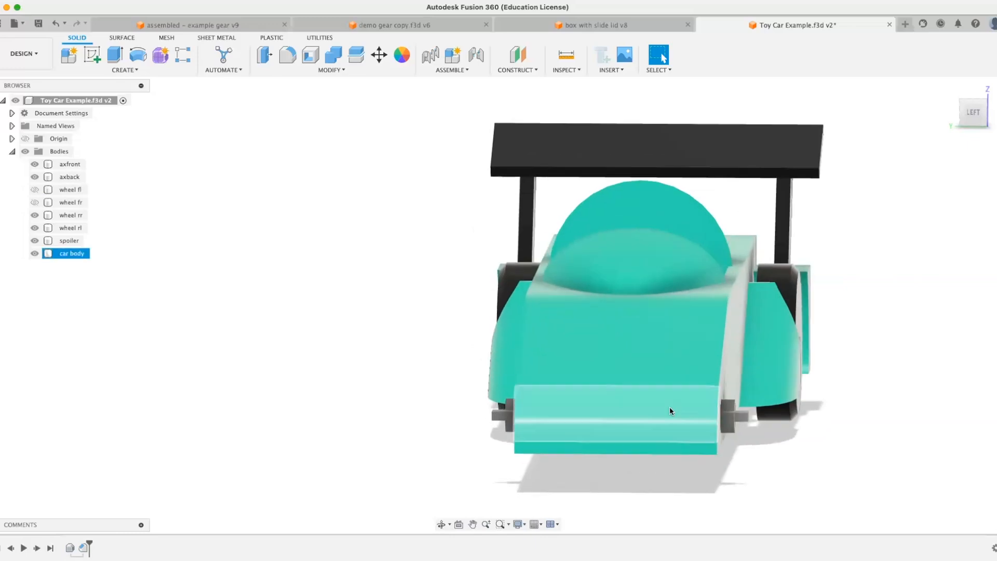
pyautogui.scroll(2, 669, 407)
pyautogui.moveTo(658, 403); pyautogui.dragTo(556, 407, button='middle')
pyautogui.keyDown('shift'); pyautogui.moveTo(556, 407); pyautogui.dragTo(602, 366, button='middle'); pyautogui.keyUp('shift')
pyautogui.keyDown('shift'); pyautogui.moveTo(535, 387); pyautogui.dragTo(614, 313, button='middle'); pyautogui.keyUp('shift')
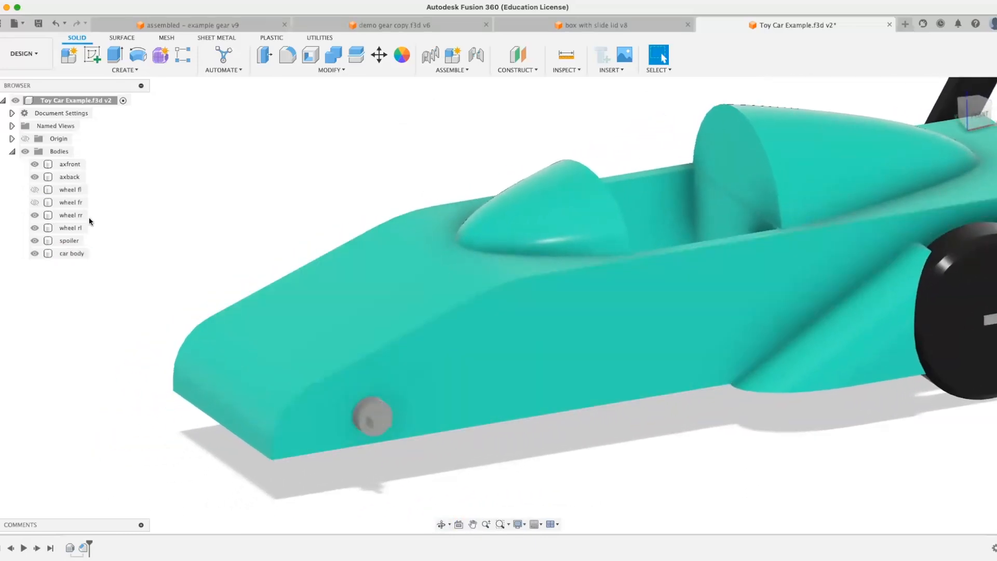
# Show wheel fl and wheel fr again, and highlight the car body to check the model.
pyautogui.click(35, 192)
pyautogui.click(34, 202)
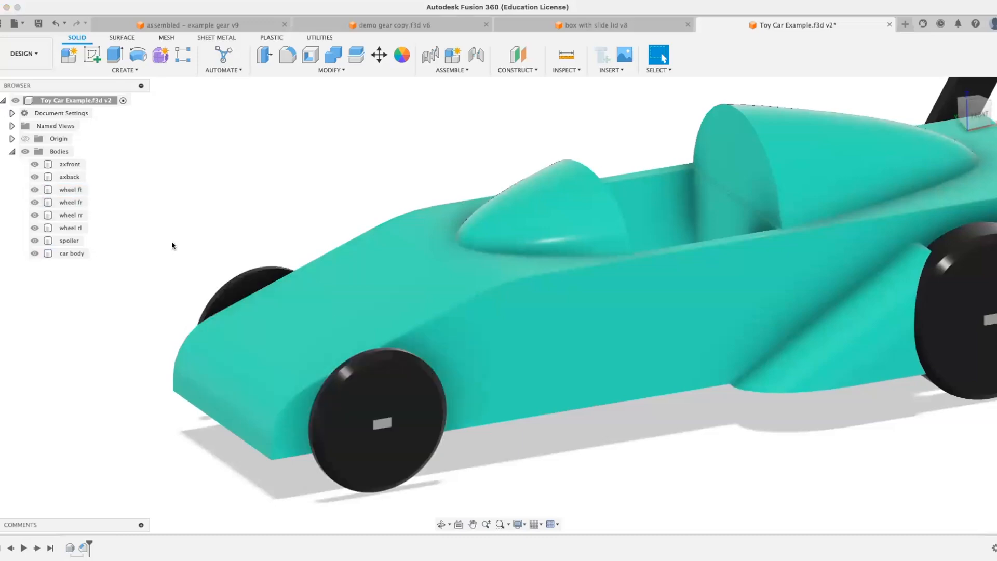
pyautogui.click(72, 253)
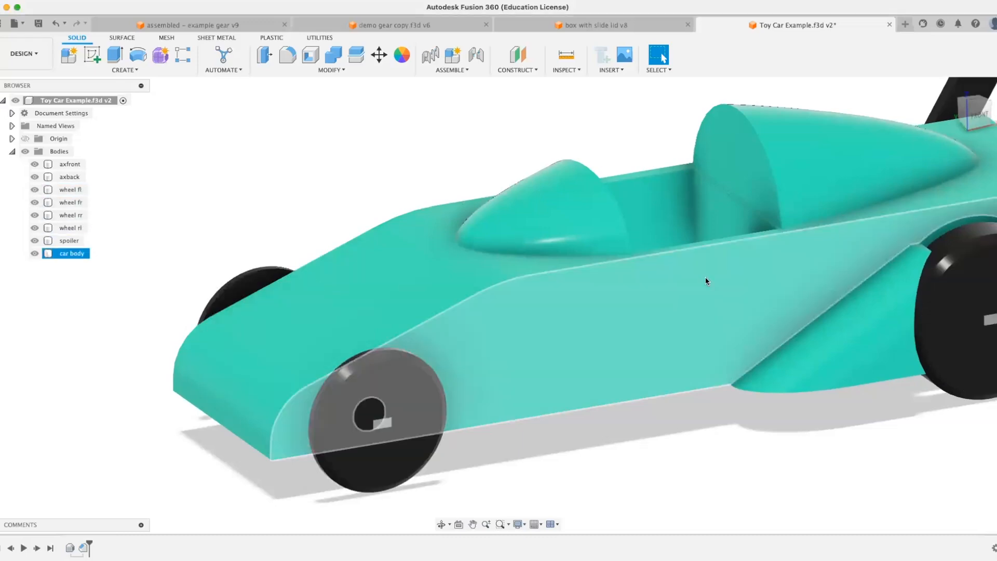
pyautogui.scroll(-3, 503, 255)
pyautogui.keyDown('shift'); pyautogui.moveTo(497, 258); pyautogui.dragTo(420, 292, button='middle'); pyautogui.keyUp('shift')
pyautogui.scroll(-3, 458, 276)
pyautogui.press('Escape')
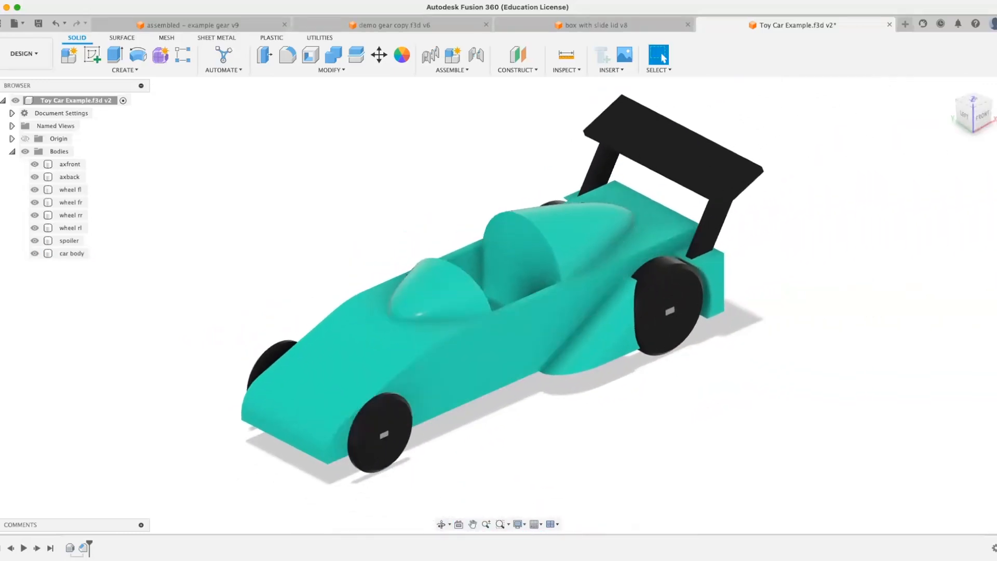
# Highlight the axfront body and the whole toy car design to compare a single body with the full model.
pyautogui.press('super+Tab')
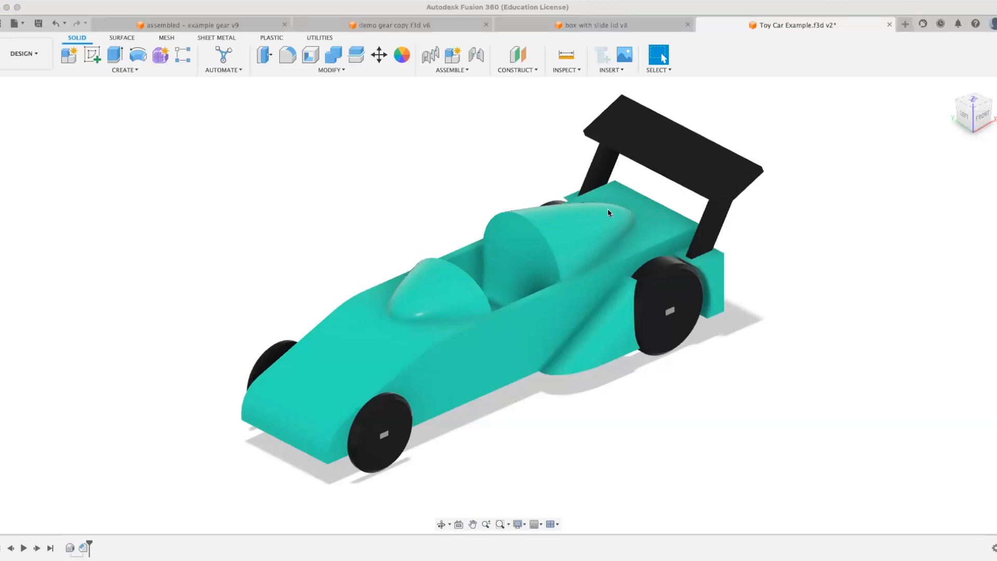
pyautogui.moveTo(341, 225)
pyautogui.keyDown('shift'); pyautogui.mouseDown(button='middle')
pyautogui.moveTo(325, 212)
pyautogui.moveTo(345, 222)
pyautogui.mouseUp(button='middle'); pyautogui.keyUp('shift')
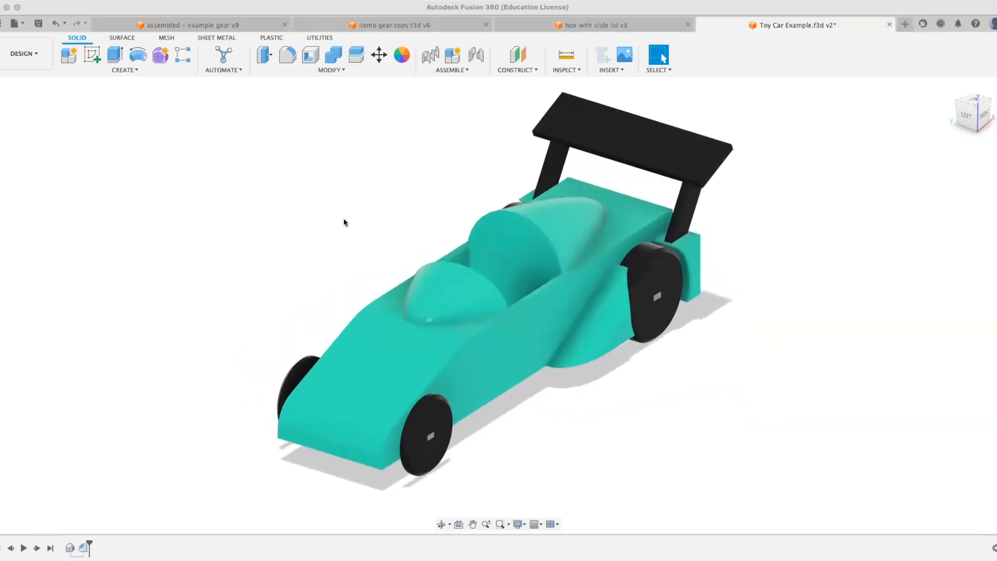
pyautogui.keyDown('shift'); pyautogui.moveTo(367, 321); pyautogui.dragTo(341, 320, button='middle'); pyautogui.keyUp('shift')
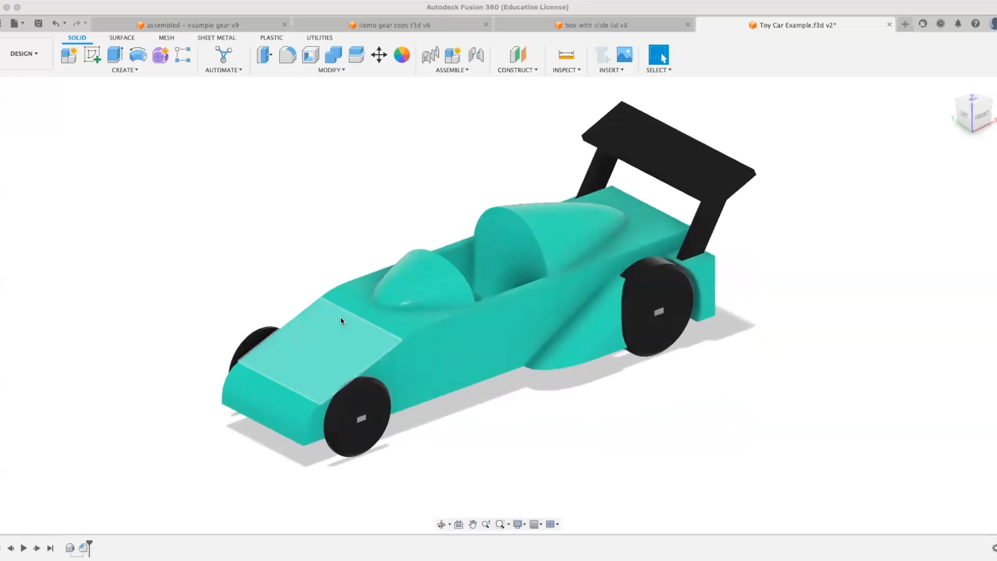
pyautogui.click(65, 163)
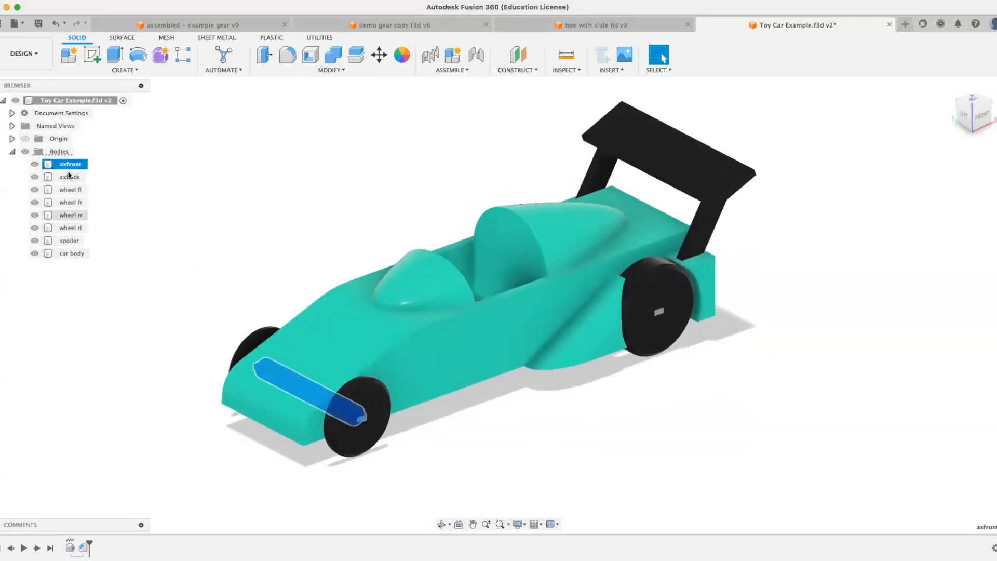
pyautogui.click(68, 100)
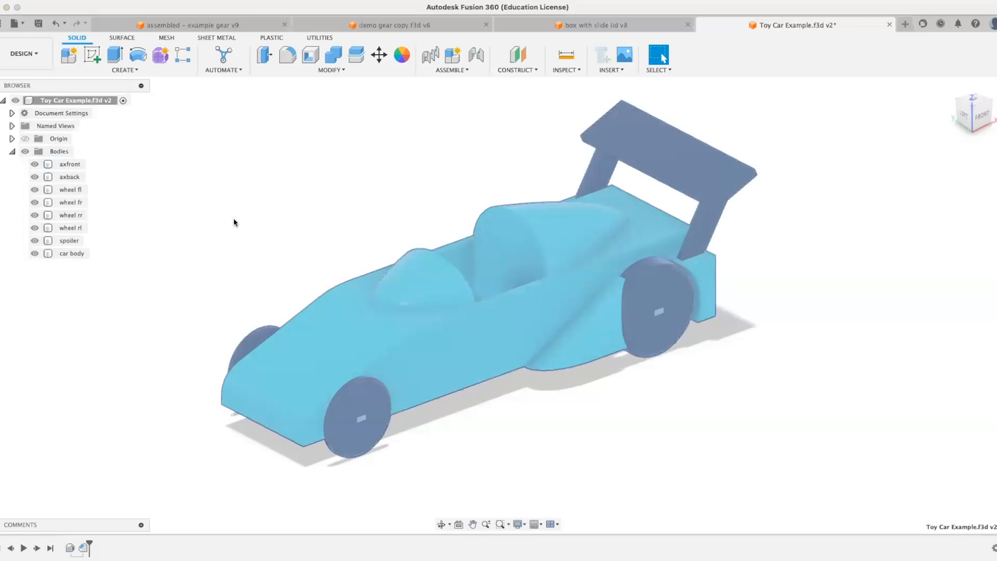
pyautogui.click(234, 222)
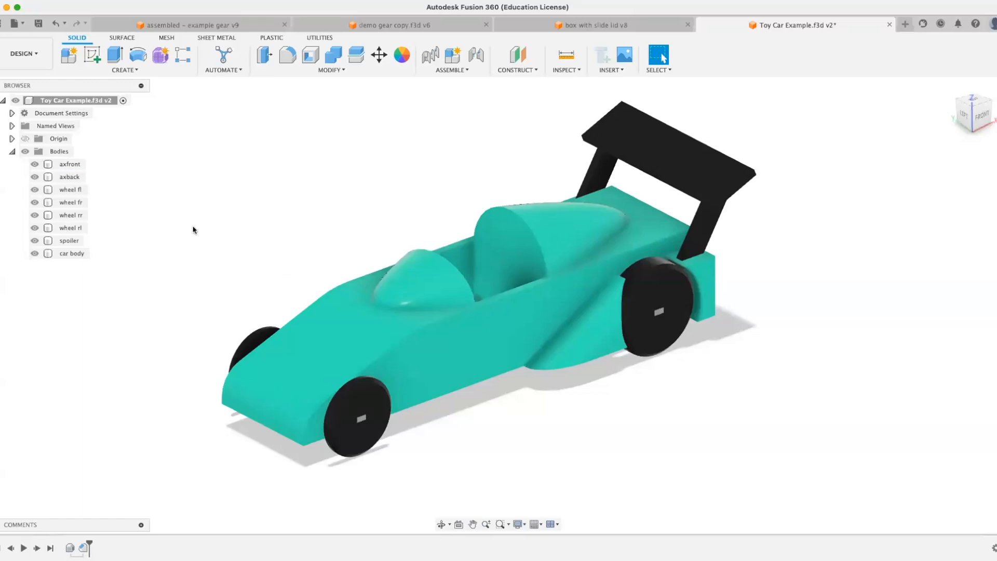
pyautogui.click(67, 164)
pyautogui.rightClick(63, 164)
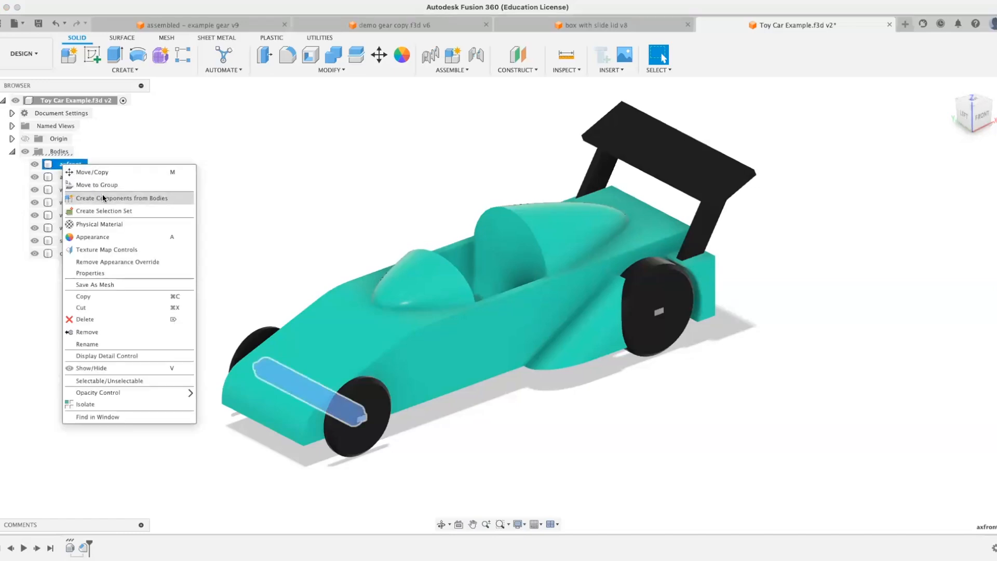
pyautogui.click(150, 141)
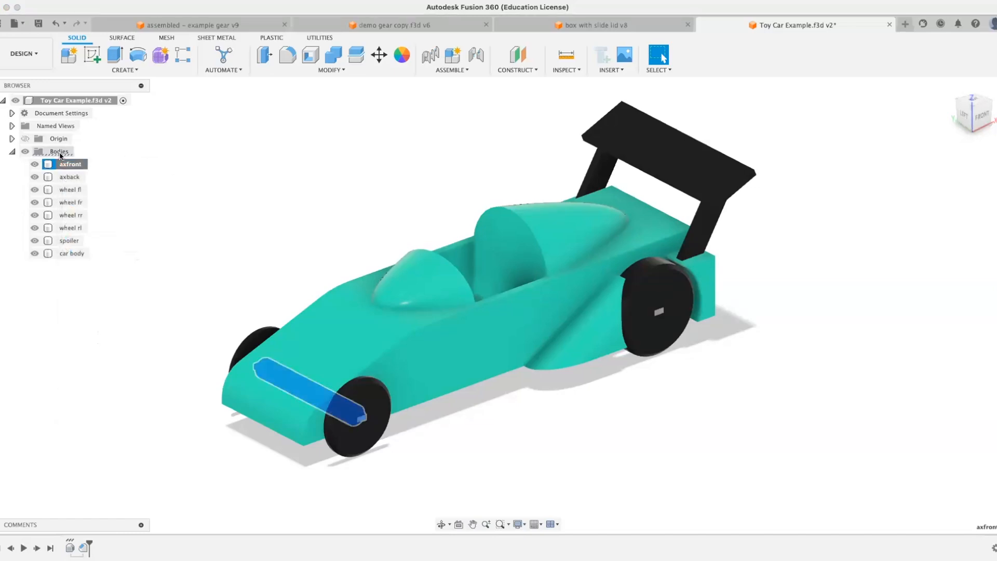
pyautogui.click(120, 152)
# Create components from all the bodies in the Bodies folder.
pyautogui.click(58, 152)
pyautogui.rightClick(57, 151)
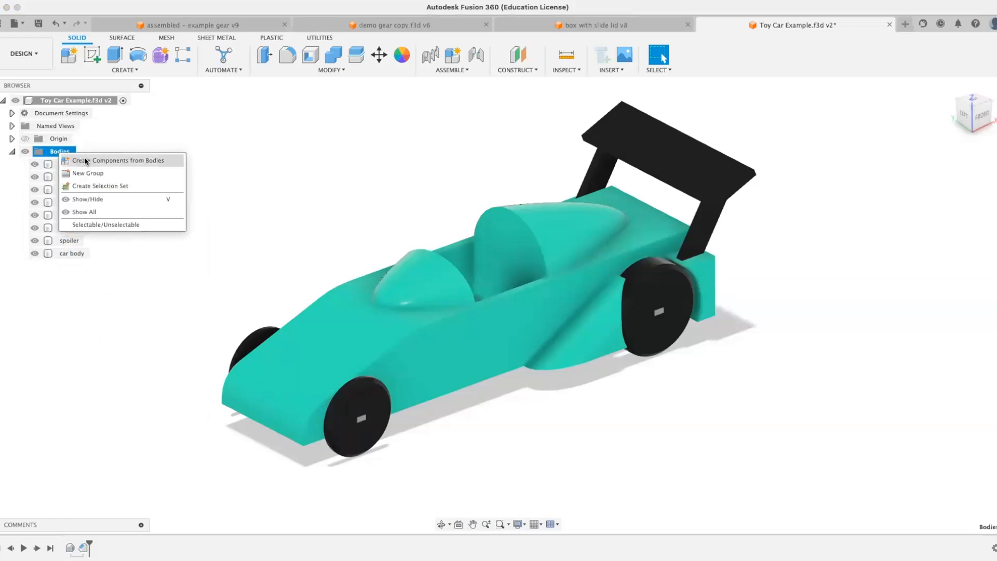
pyautogui.click(86, 161)
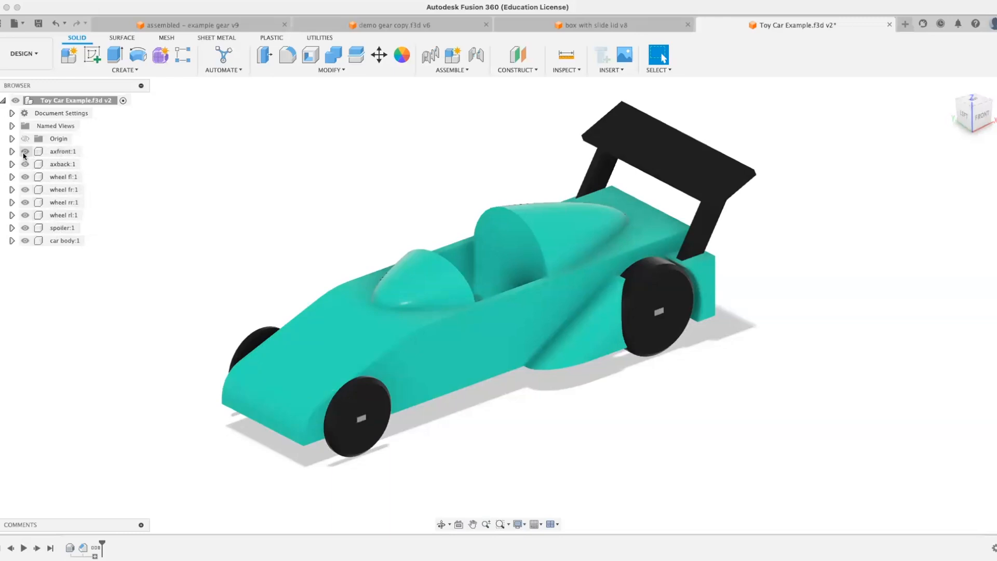
# Expand the axfront component and its Bodies folder to examine the contents, and collapse it again.
pyautogui.click(63, 151)
pyautogui.click(12, 151)
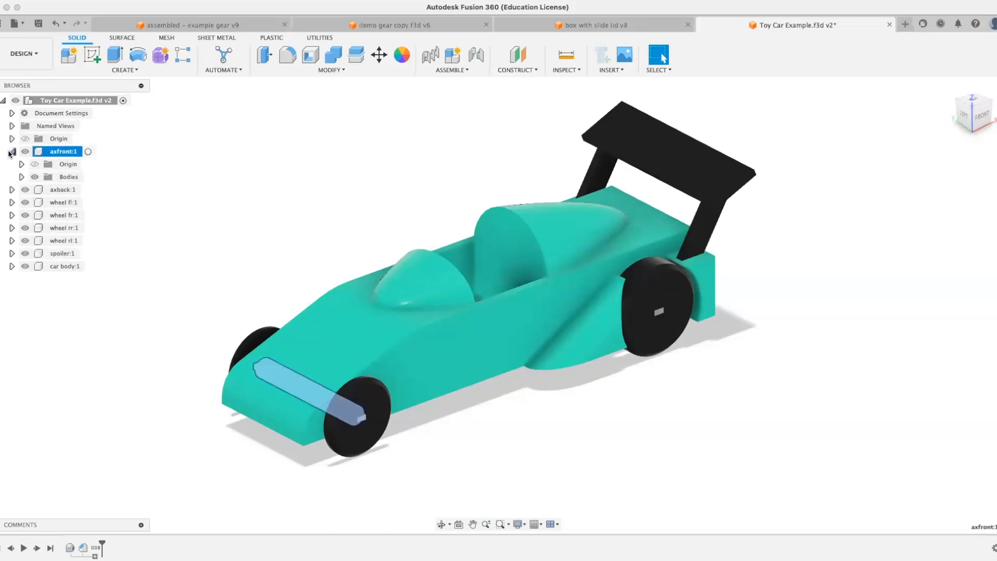
pyautogui.click(22, 176)
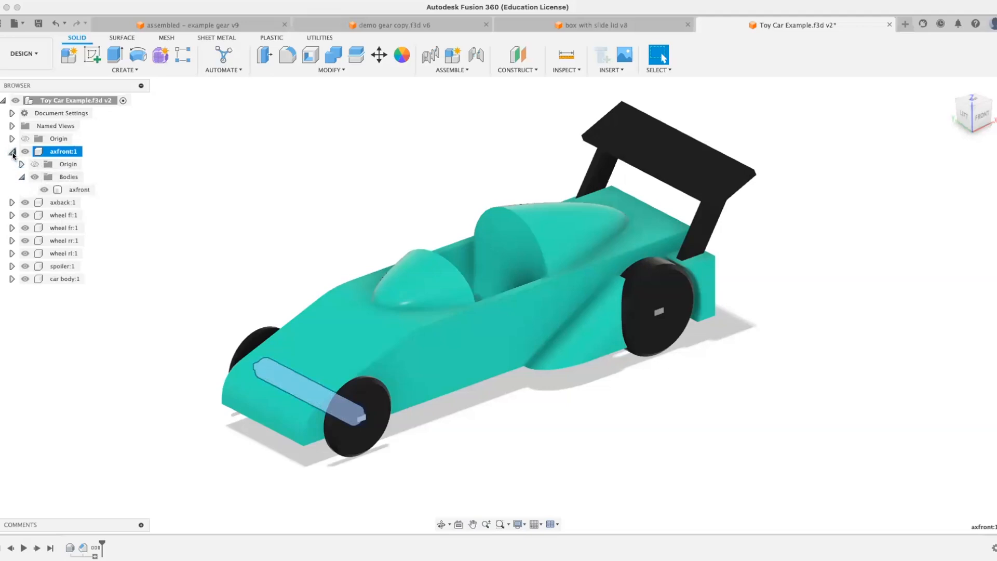
pyautogui.click(11, 151)
pyautogui.click(174, 162)
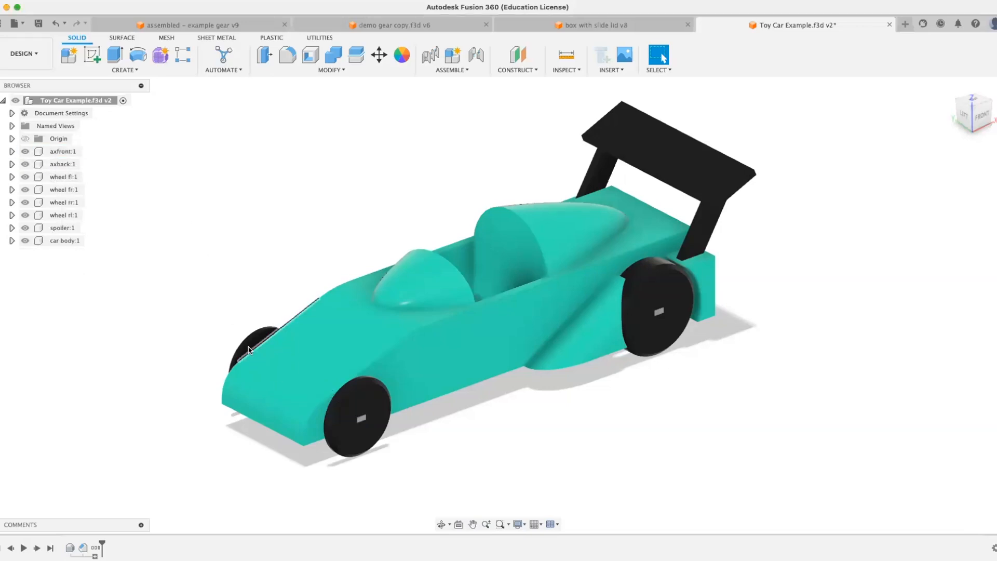
# Pull the wheels, spoiler, car body and both axles apart from one another as loose components.
pyautogui.scroll(-3, 248, 350)
pyautogui.scroll(5, 248, 350)
pyautogui.moveTo(380, 411); pyautogui.dragTo(664, 390)
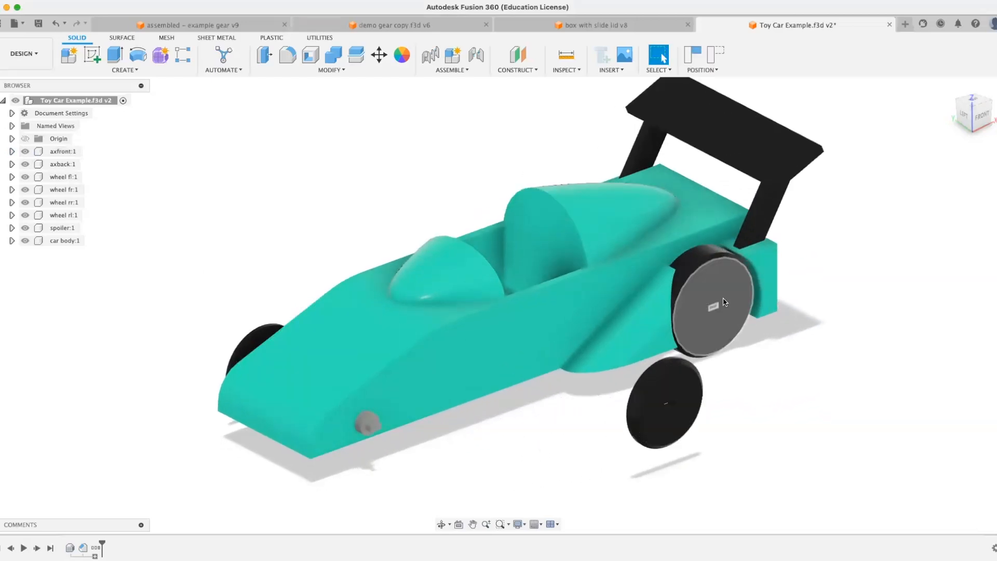
pyautogui.moveTo(726, 302); pyautogui.dragTo(851, 313)
pyautogui.moveTo(732, 224); pyautogui.dragTo(507, 152)
pyautogui.scroll(-3, 638, 206)
pyautogui.moveTo(638, 206); pyautogui.dragTo(366, 197)
pyautogui.moveTo(424, 353); pyautogui.dragTo(485, 373)
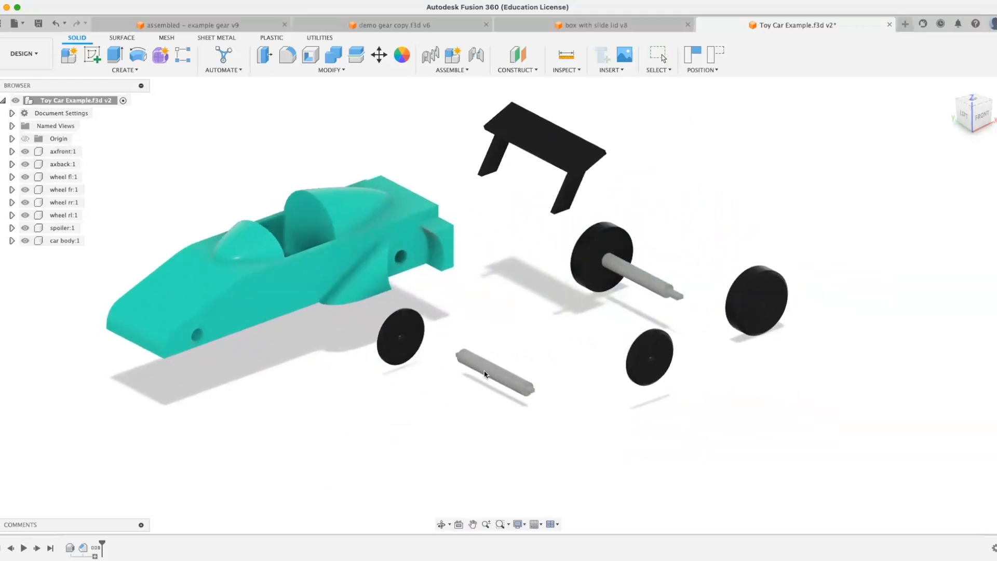
pyautogui.moveTo(633, 268); pyautogui.dragTo(520, 271)
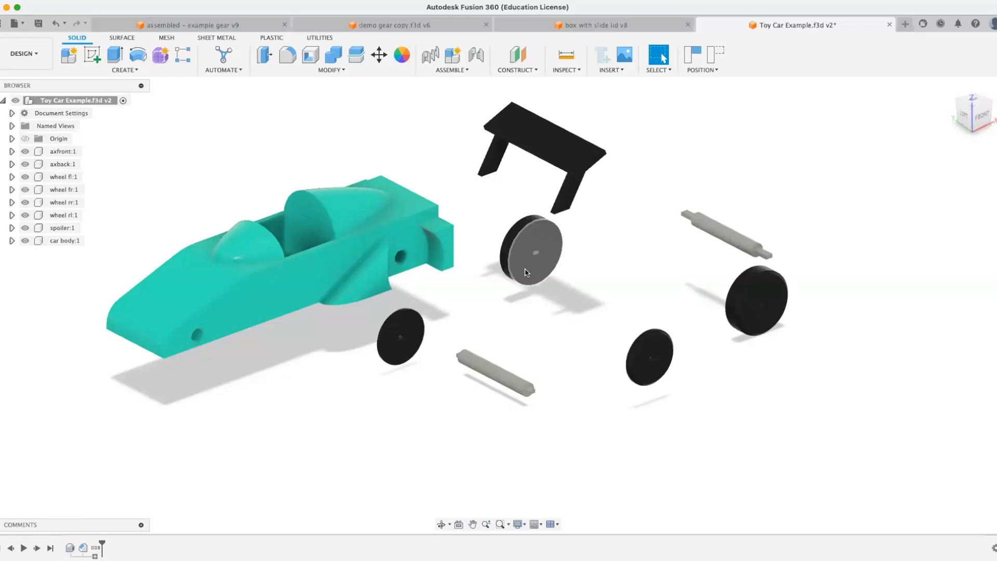
# Shift one loose rear wheel and one front wheel near the car body, and revert all components to their assembled positions.
pyautogui.keyDown('shift'); pyautogui.moveTo(461, 264); pyautogui.dragTo(459, 290, button='middle'); pyautogui.keyUp('shift')
pyautogui.moveTo(359, 250); pyautogui.dragTo(387, 219)
pyautogui.moveTo(578, 142); pyautogui.dragTo(609, 127)
pyautogui.keyDown('shift'); pyautogui.moveTo(516, 206); pyautogui.dragTo(515, 181, button='middle'); pyautogui.keyUp('shift')
pyautogui.moveTo(528, 224); pyautogui.dragTo(444, 241)
pyautogui.moveTo(398, 299); pyautogui.dragTo(419, 324)
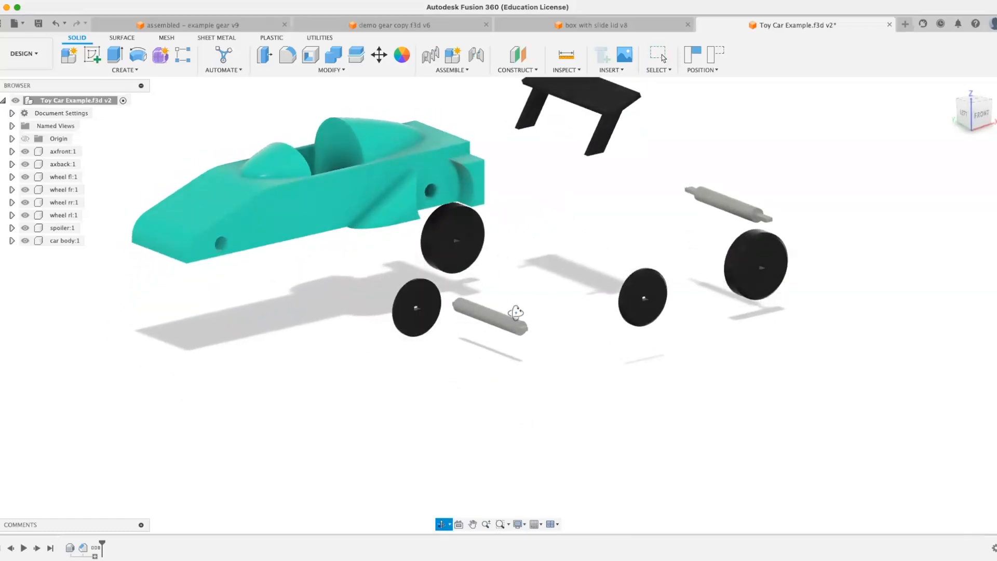
pyautogui.moveTo(516, 311)
pyautogui.keyDown('shift'); pyautogui.mouseDown(button='middle')
pyautogui.moveTo(594, 334)
pyautogui.moveTo(534, 315)
pyautogui.mouseUp(button='middle'); pyautogui.keyUp('shift')
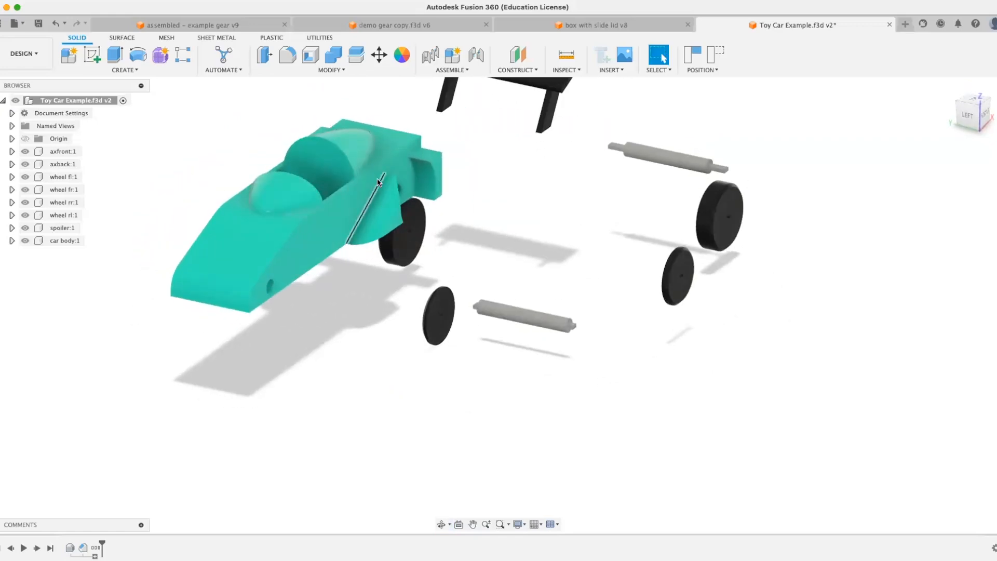
pyautogui.keyDown('shift'); pyautogui.moveTo(468, 208); pyautogui.dragTo(552, 266, button='middle'); pyautogui.keyUp('shift')
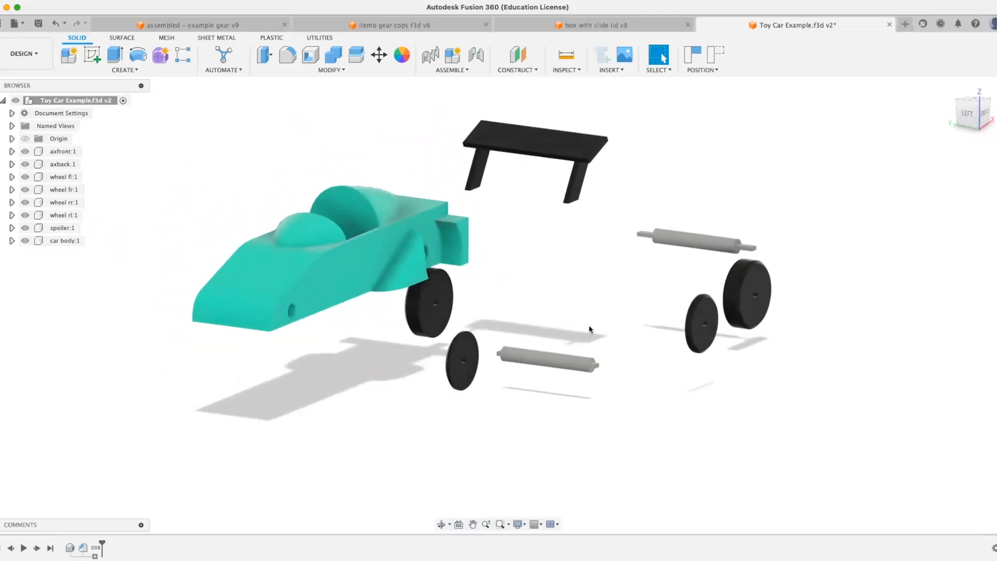
pyautogui.moveTo(581, 336)
pyautogui.keyDown('shift'); pyautogui.mouseDown(button='middle')
pyautogui.moveTo(550, 345)
pyautogui.moveTo(580, 347)
pyautogui.mouseUp(button='middle'); pyautogui.keyUp('shift')
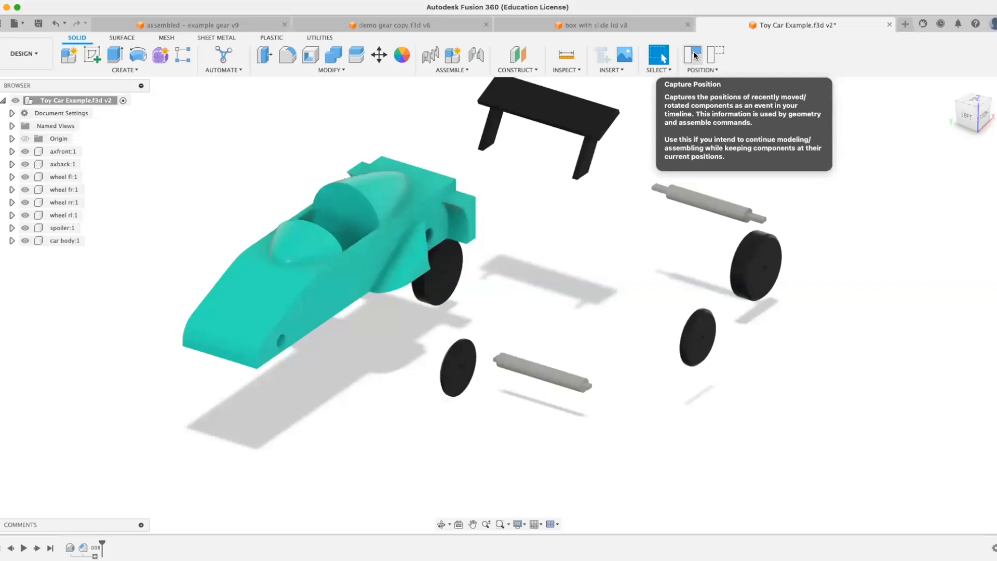
pyautogui.click(705, 50)
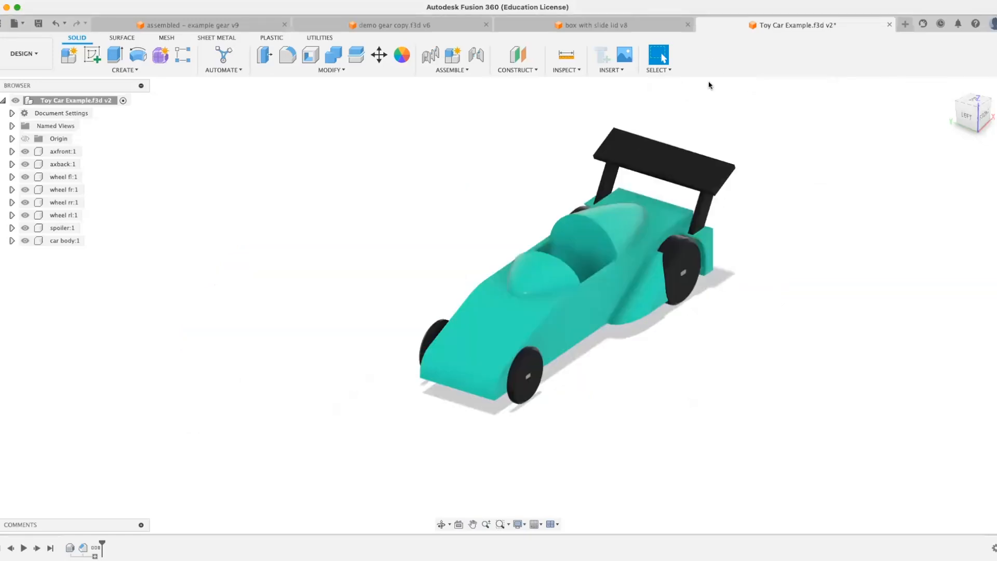
# Pull the near front wheel off its axle to above the car's nose, and revert its position.
pyautogui.keyDown('shift'); pyautogui.moveTo(722, 317); pyautogui.dragTo(722, 280, button='middle'); pyautogui.keyUp('shift')
pyautogui.scroll(3, 723, 281)
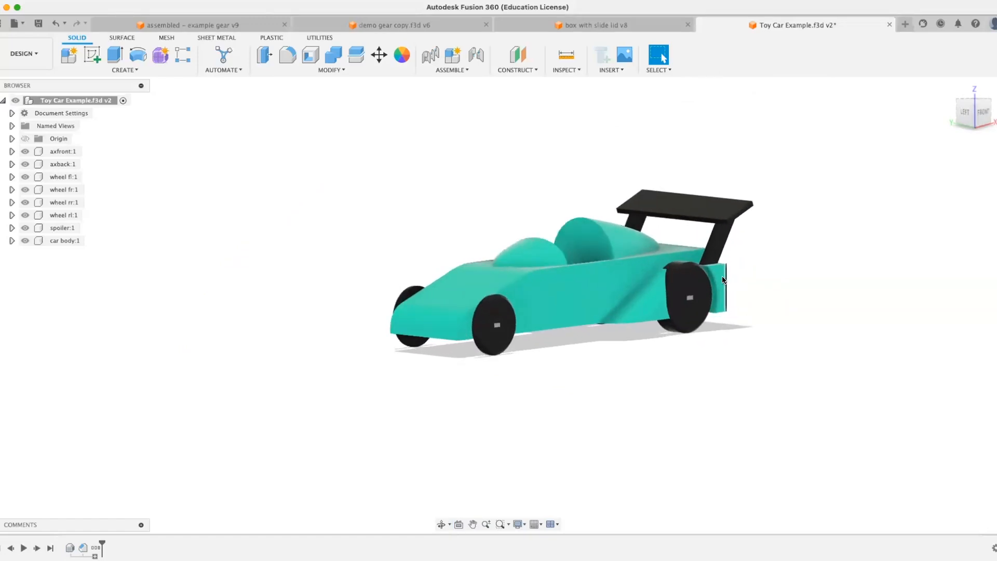
pyautogui.scroll(3, 393, 357)
pyautogui.moveTo(393, 357); pyautogui.dragTo(237, 139)
pyautogui.keyDown('shift'); pyautogui.moveTo(505, 354); pyautogui.dragTo(444, 356, button='middle'); pyautogui.keyUp('shift')
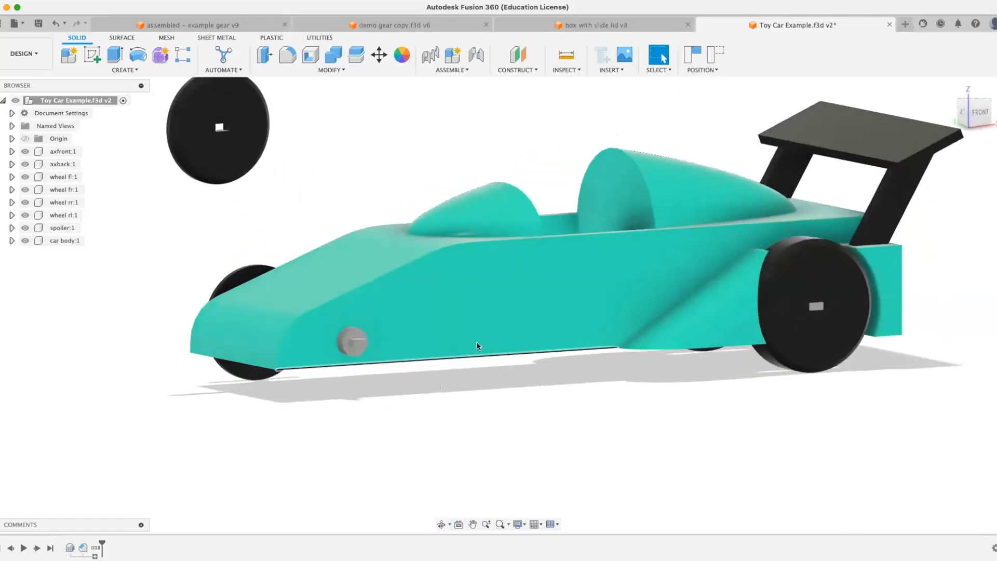
pyautogui.click(715, 54)
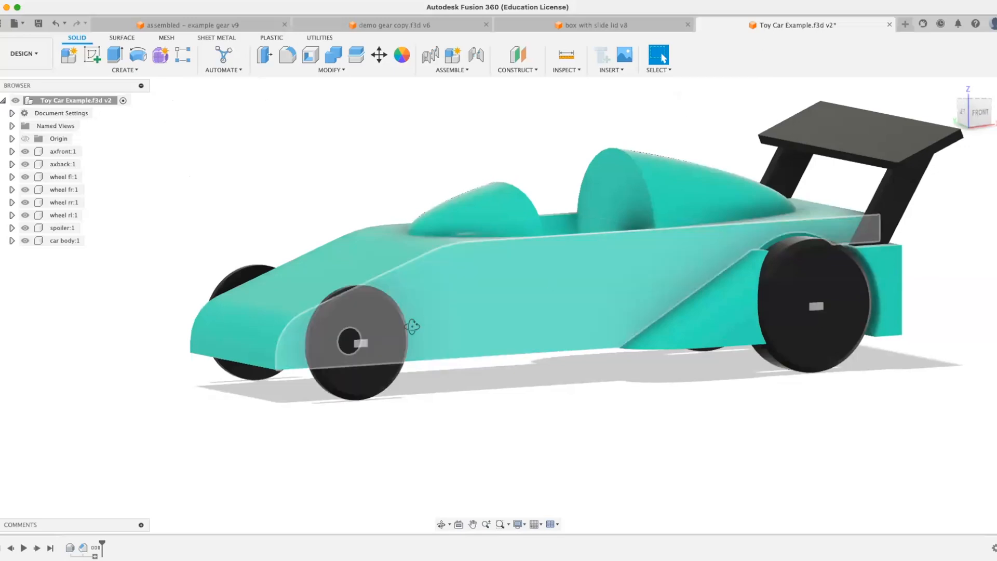
# Toggle the visibility of the wheel fl component off and on, and view the assembled car.
pyautogui.keyDown('shift'); pyautogui.moveTo(411, 329); pyautogui.dragTo(363, 351, button='middle'); pyautogui.keyUp('shift')
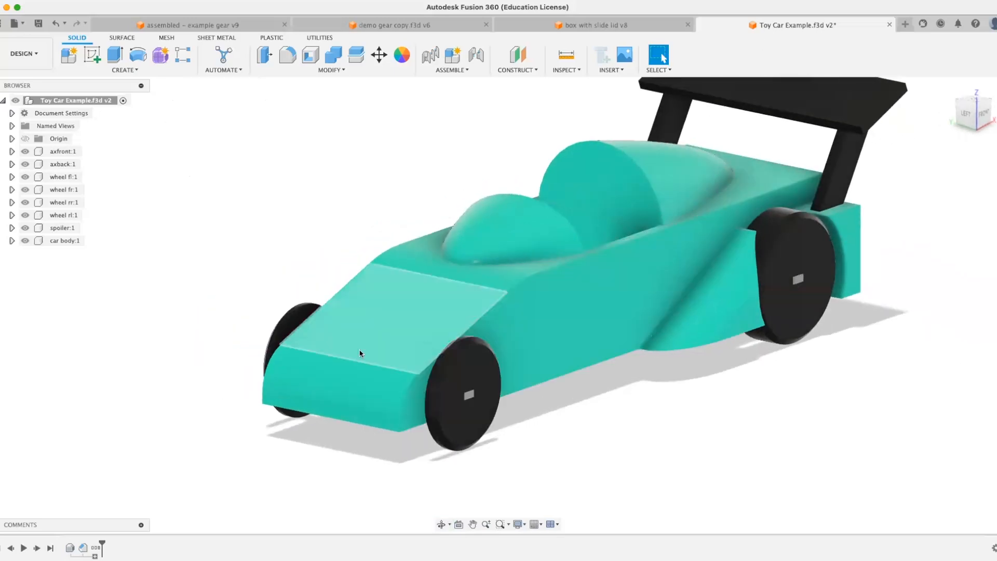
pyautogui.click(25, 177)
pyautogui.click(25, 177)
pyautogui.keyDown('shift'); pyautogui.moveTo(322, 273); pyautogui.dragTo(362, 348, button='middle'); pyautogui.keyUp('shift')
pyautogui.scroll(-2, 352, 340)
pyautogui.scroll(2, 353, 341)
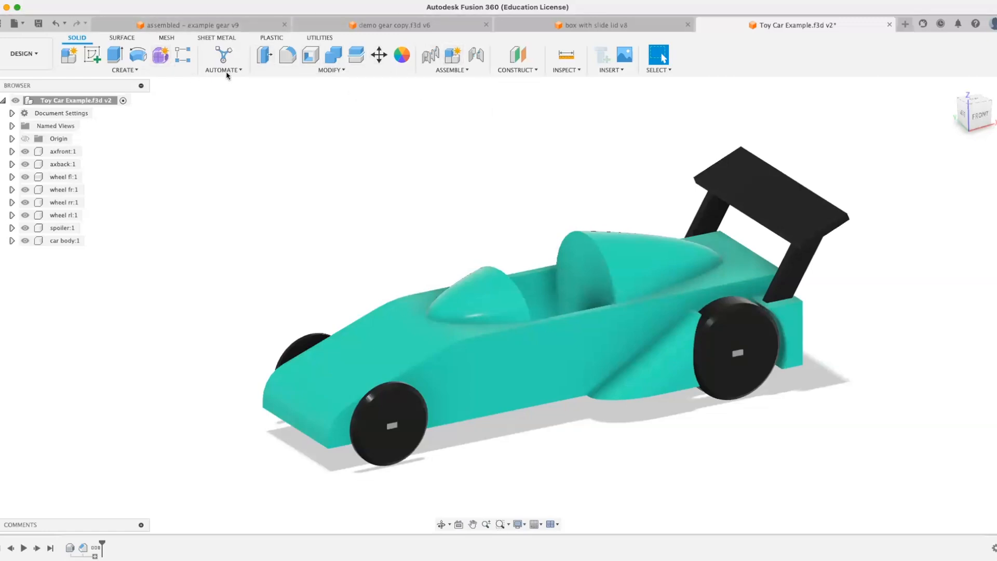
# Pin the Change Parameters command to the toolbar for quick access.
pyautogui.click(373, 70)
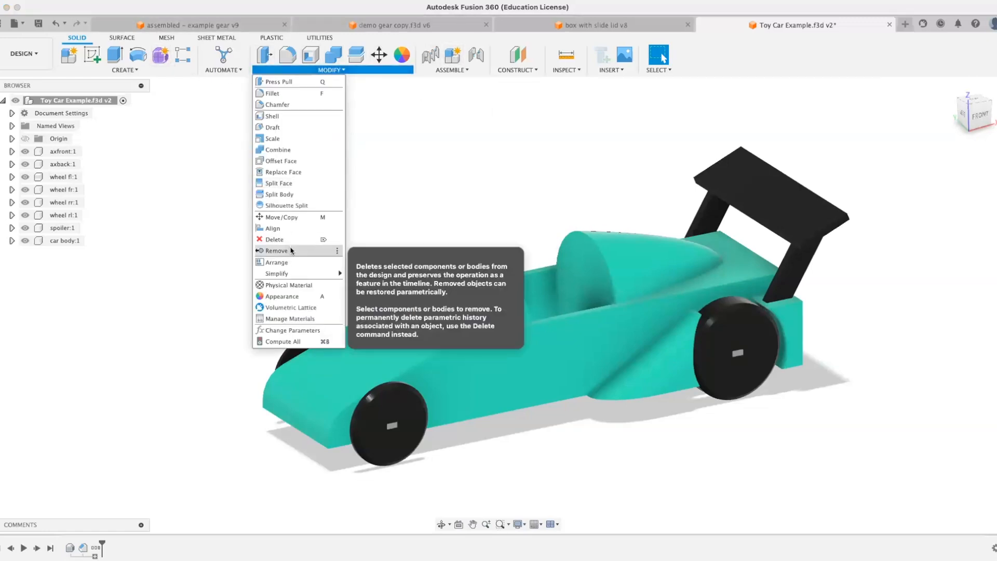
pyautogui.click(337, 330)
pyautogui.click(349, 332)
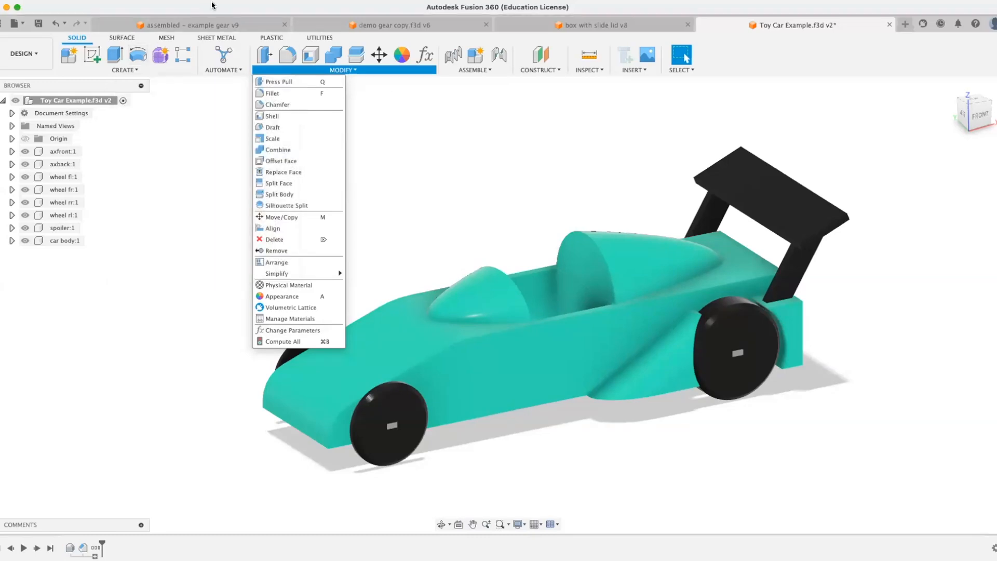
pyautogui.click(513, 155)
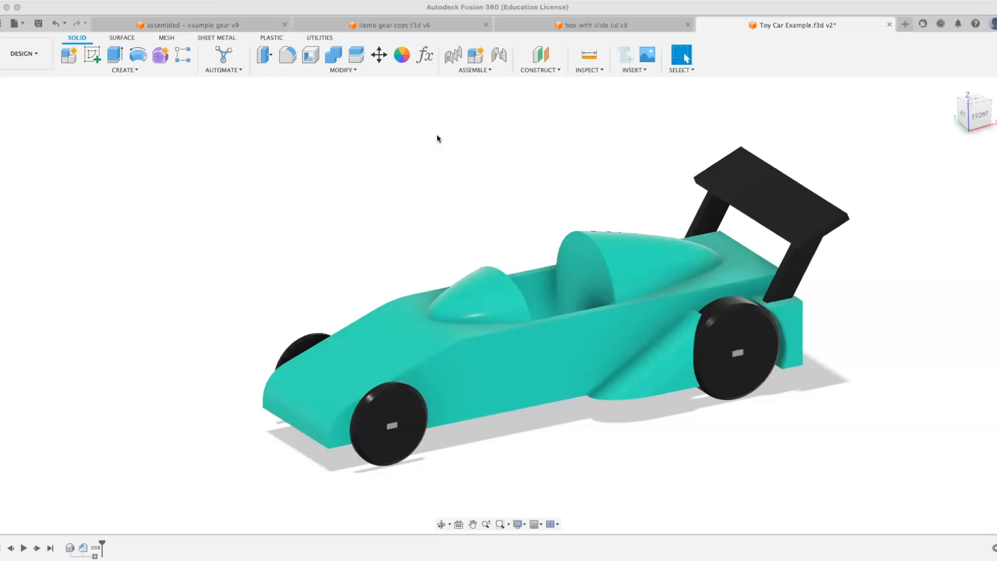
# Open the Parameters dialog to view the user and model parameter groups, and close it without adding anything.
pyautogui.click(425, 55)
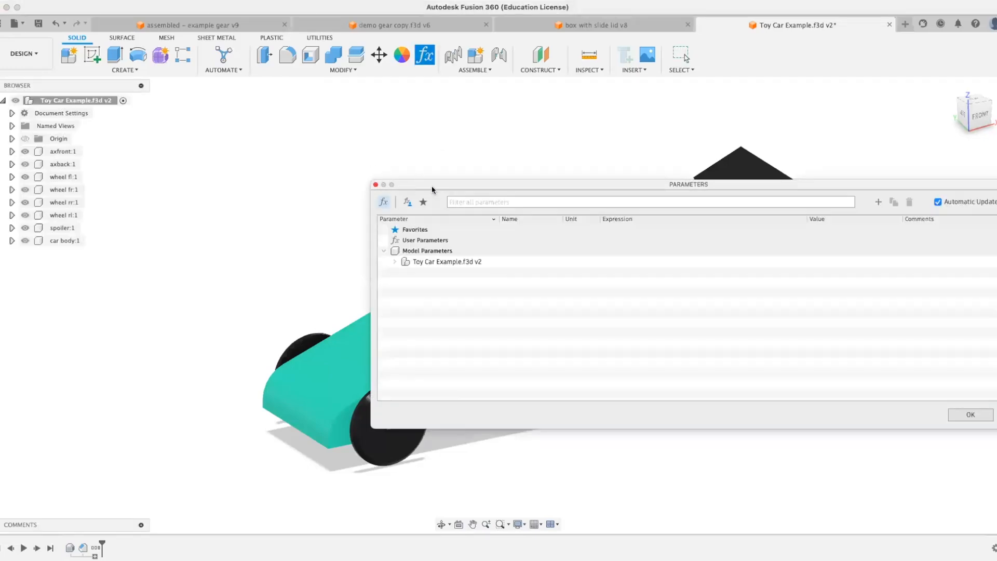
pyautogui.moveTo(431, 185); pyautogui.dragTo(345, 185)
pyautogui.click(884, 415)
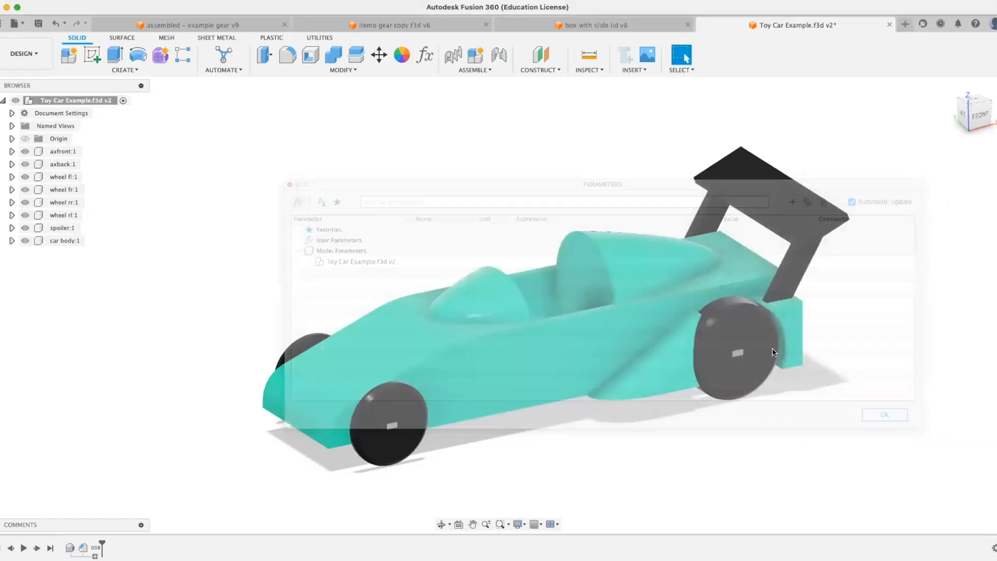
pyautogui.click(360, 70)
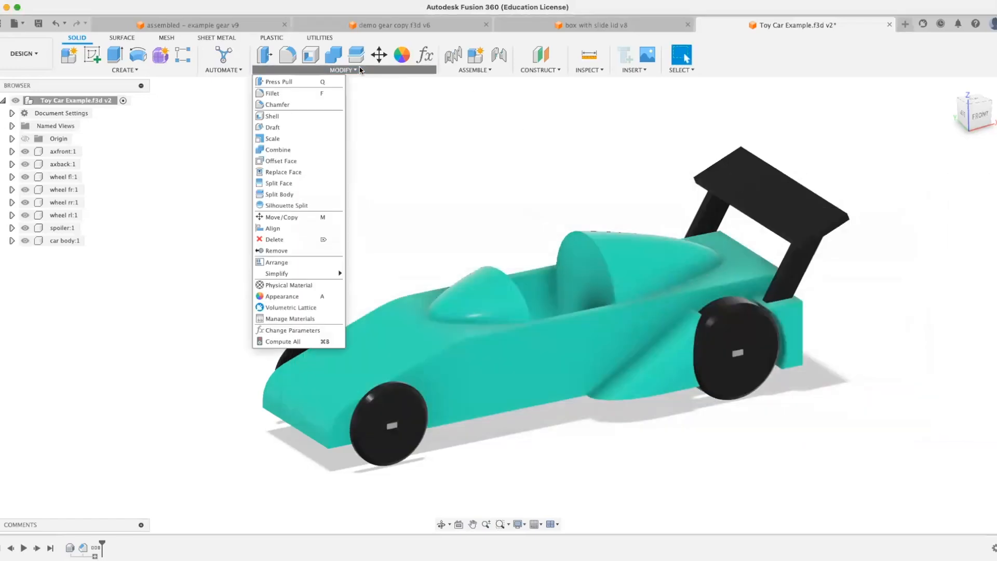
pyautogui.click(293, 331)
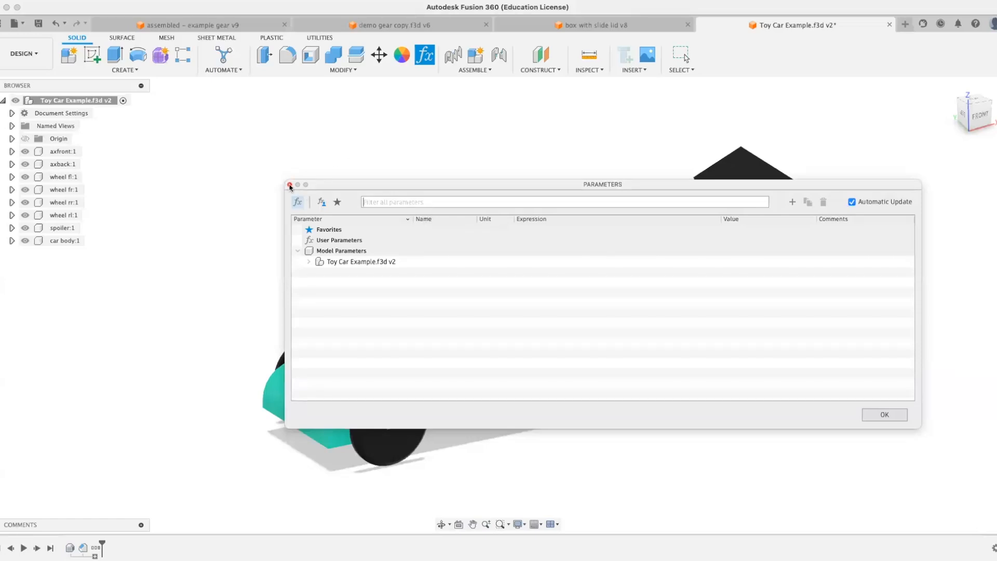
pyautogui.click(289, 184)
# Pull the near front wheel and the front axle out of the car body to expose the axle hole, and undo both moves.
pyautogui.keyDown('shift'); pyautogui.moveTo(308, 201); pyautogui.dragTo(550, 460, button='middle'); pyautogui.keyUp('shift')
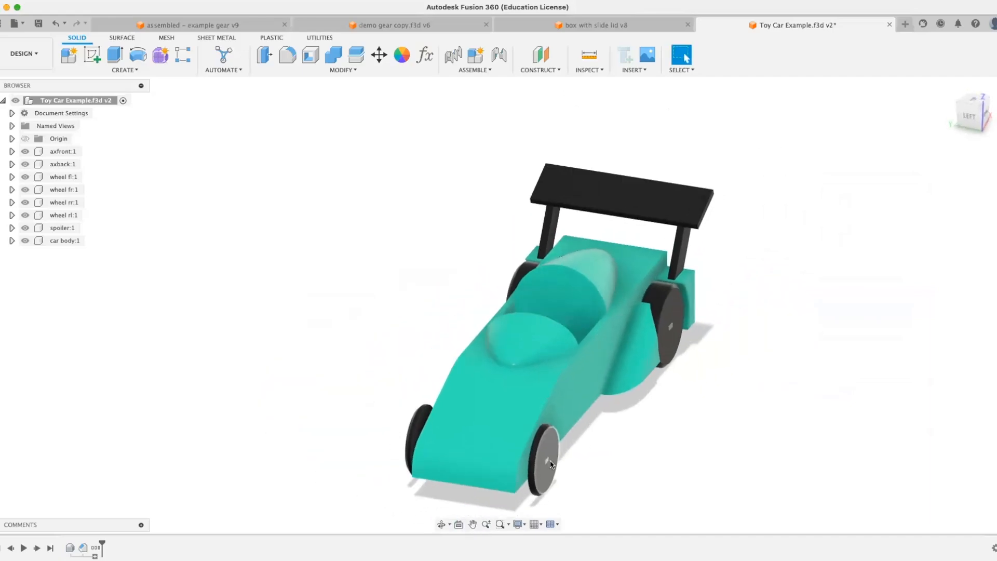
pyautogui.scroll(5, 516, 453)
pyautogui.moveTo(517, 453); pyautogui.dragTo(383, 334)
pyautogui.keyDown('shift'); pyautogui.moveTo(383, 333); pyautogui.dragTo(441, 357, button='middle'); pyautogui.keyUp('shift')
pyautogui.scroll(-5, 441, 357)
pyautogui.scroll(6, 524, 439)
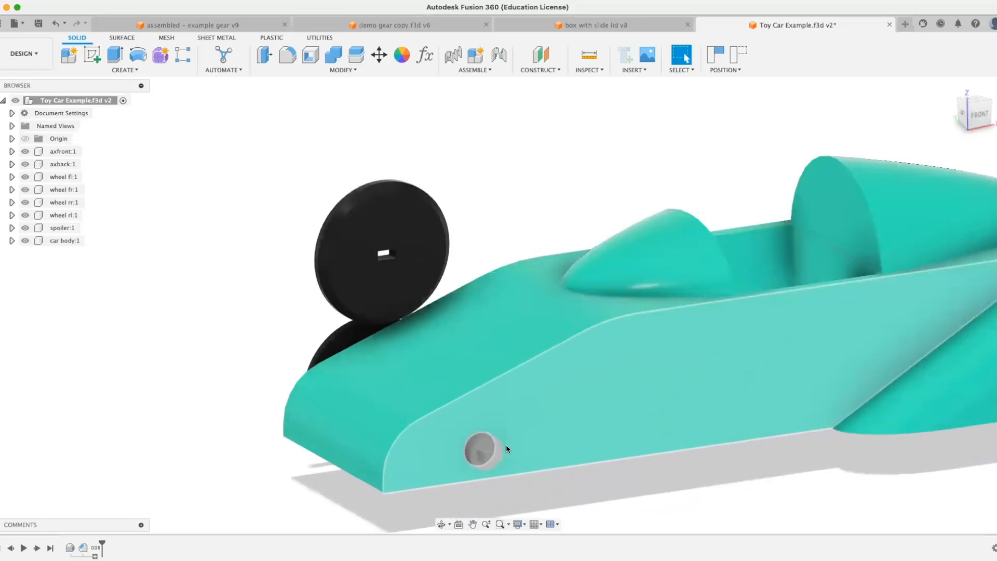
pyautogui.moveTo(516, 423); pyautogui.dragTo(386, 378)
pyautogui.moveTo(386, 378)
pyautogui.keyDown('shift'); pyautogui.mouseDown(button='middle')
pyautogui.moveTo(387, 369)
pyautogui.moveTo(395, 375)
pyautogui.mouseUp(button='middle'); pyautogui.keyUp('shift')
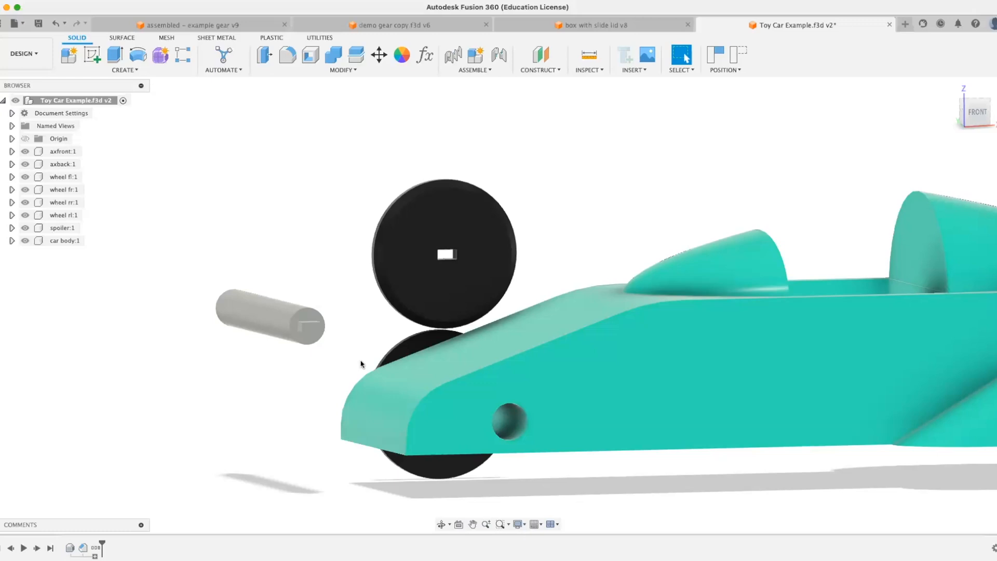
pyautogui.scroll(-3, 453, 203)
pyautogui.moveTo(553, 166); pyautogui.dragTo(427, 102, button='middle')
pyautogui.press('super+z')
pyautogui.press('super+z')
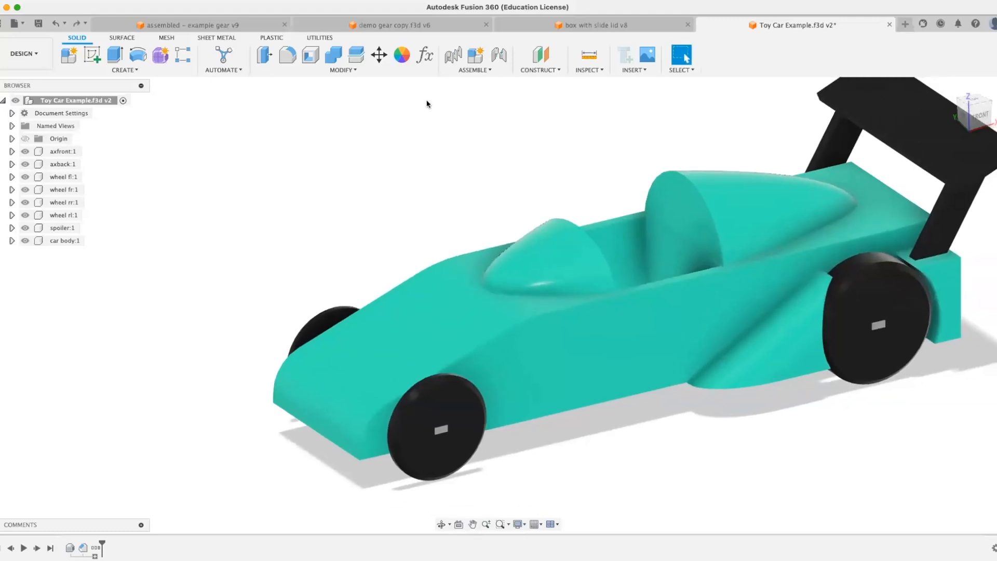
# Add a user parameter named tolerance in mm with expression 0.5mm and the comment "loose fit for 3d printing".
pyautogui.click(424, 55)
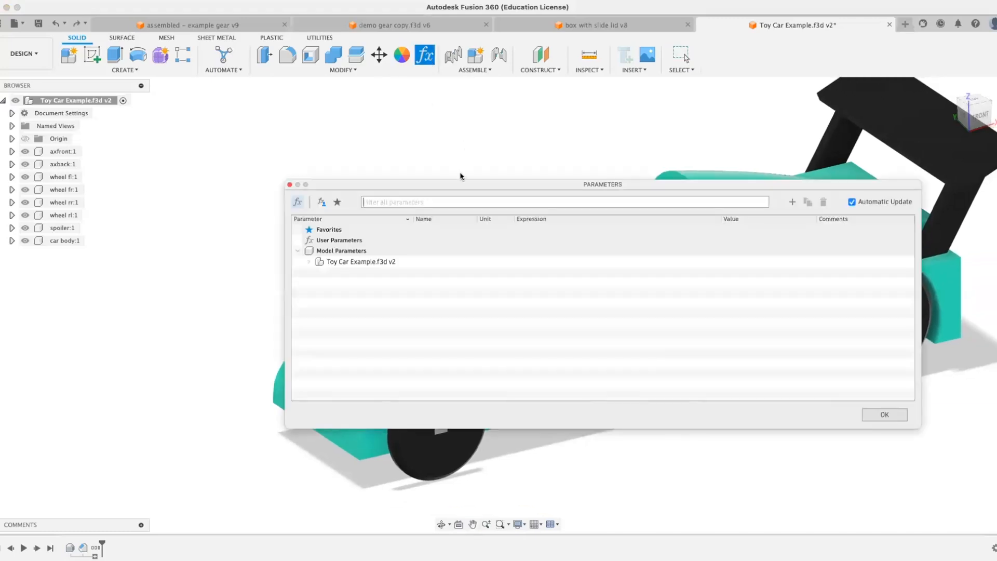
pyautogui.click(791, 202)
pyautogui.write('to')
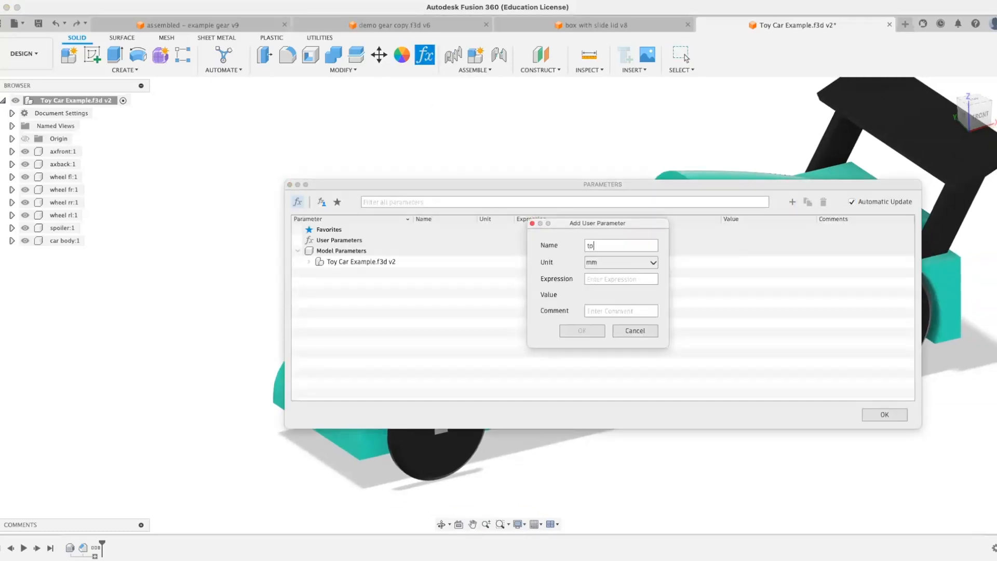
pyautogui.write('lerance')
pyautogui.press('Tab')
pyautogui.write('0.5mm')
pyautogui.press('Tab')
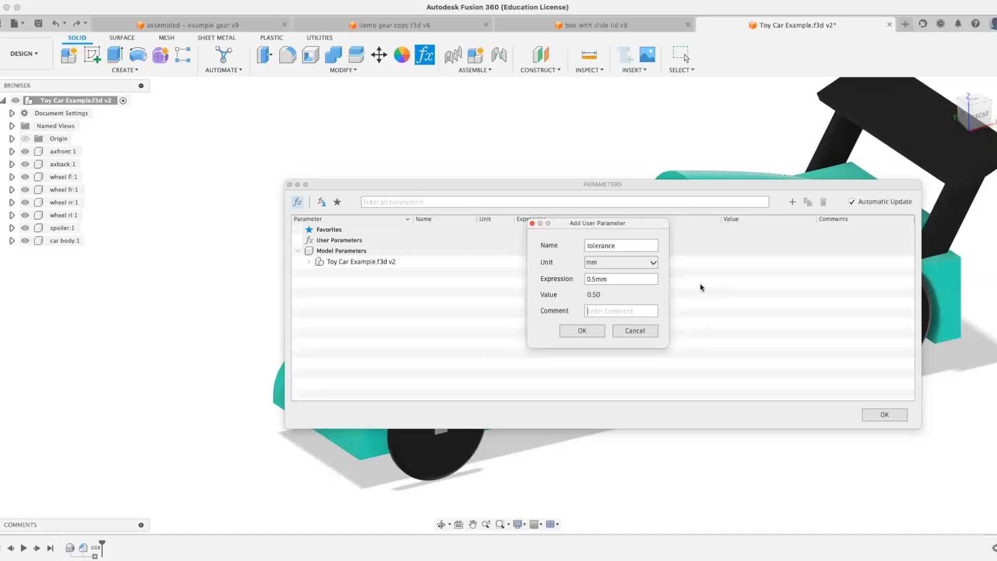
pyautogui.write('loose fit for 3d printing')
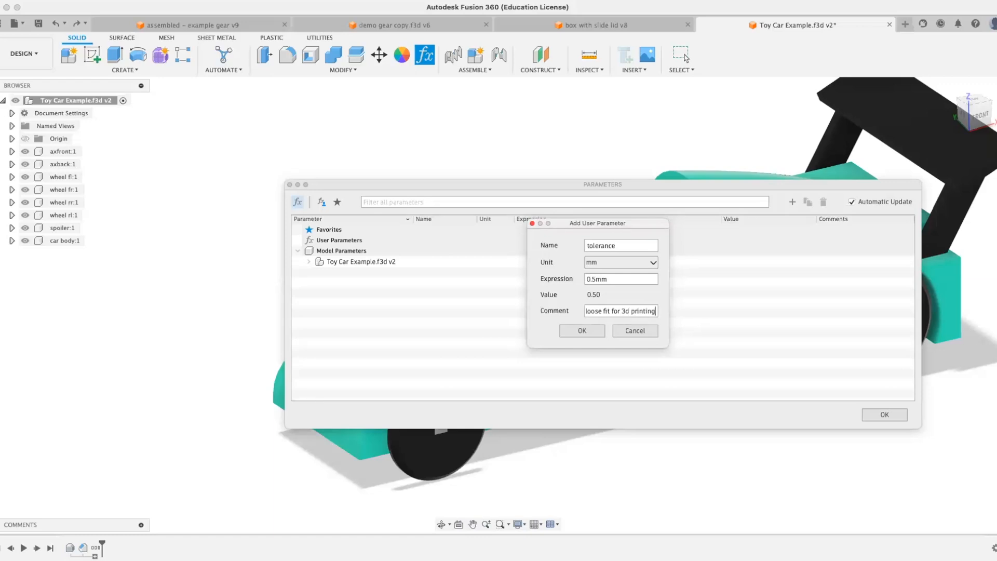
pyautogui.press('Return')
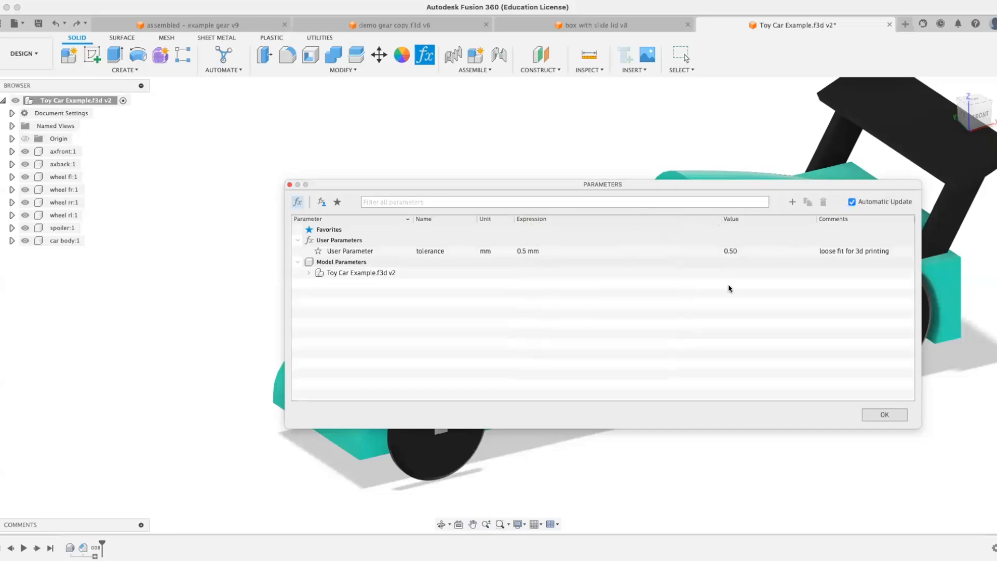
pyautogui.click(874, 414)
# Hide the wheel fl and axfront components to expose the front axle hole in the car body.
pyautogui.moveTo(676, 367)
pyautogui.keyDown('shift'); pyautogui.mouseDown(button='middle')
pyautogui.moveTo(681, 344)
pyautogui.moveTo(692, 367)
pyautogui.mouseUp(button='middle'); pyautogui.keyUp('shift')
pyautogui.scroll(-3, 455, 370)
pyautogui.scroll(6, 455, 370)
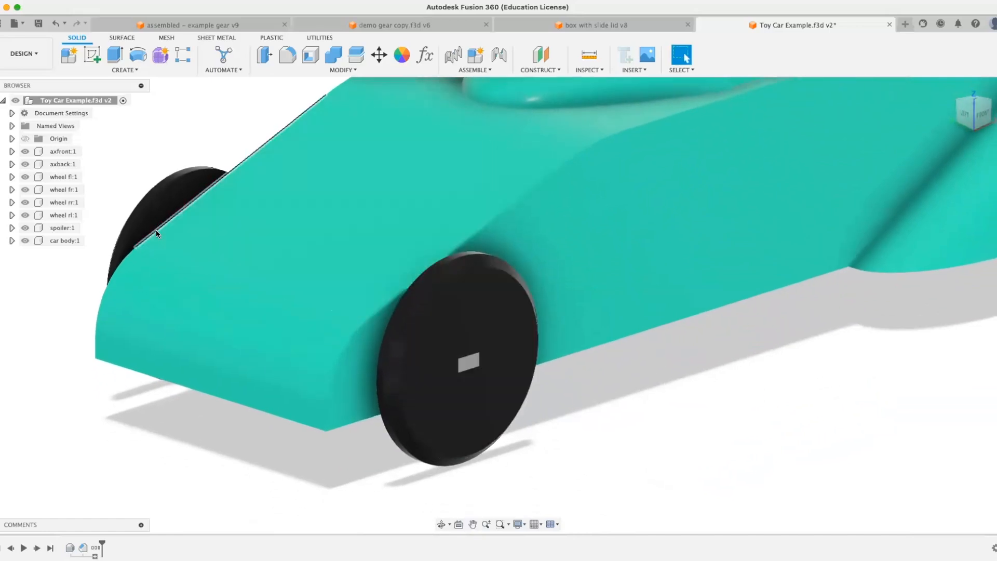
pyautogui.click(19, 178)
pyautogui.click(25, 176)
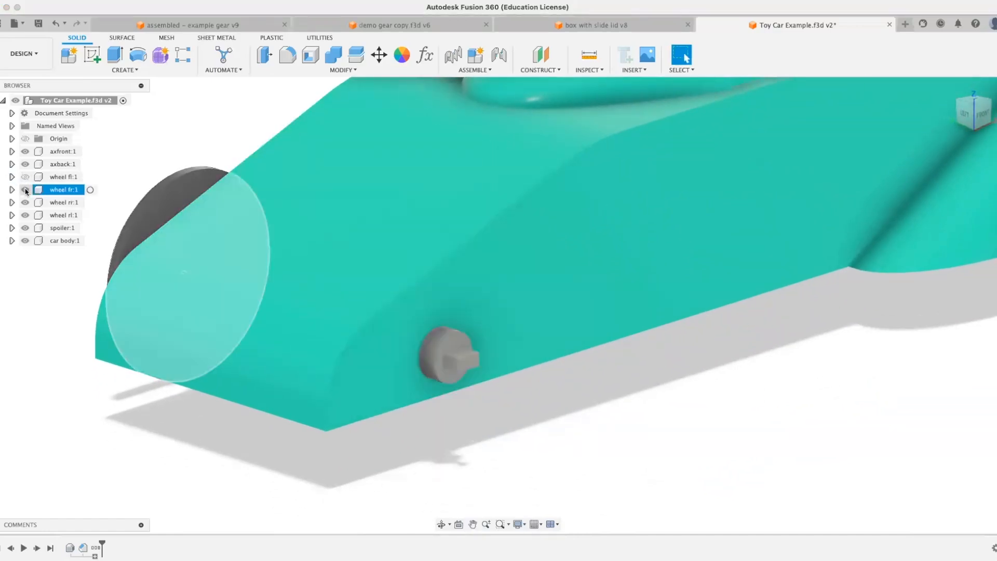
pyautogui.click(26, 162)
pyautogui.click(25, 164)
# Enlarge the front axle hole by offsetting its cylindrical face with Press Pull by -tolerance.
pyautogui.keyDown('shift'); pyautogui.moveTo(353, 384); pyautogui.dragTo(314, 367, button='middle'); pyautogui.keyUp('shift')
pyautogui.scroll(5, 400, 373)
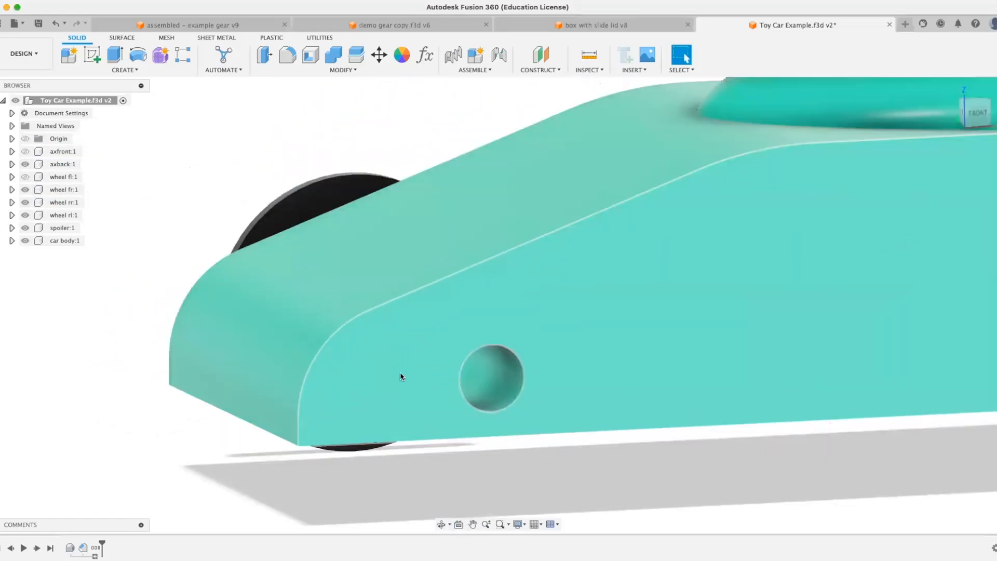
pyautogui.moveTo(470, 382); pyautogui.dragTo(397, 389, button='middle')
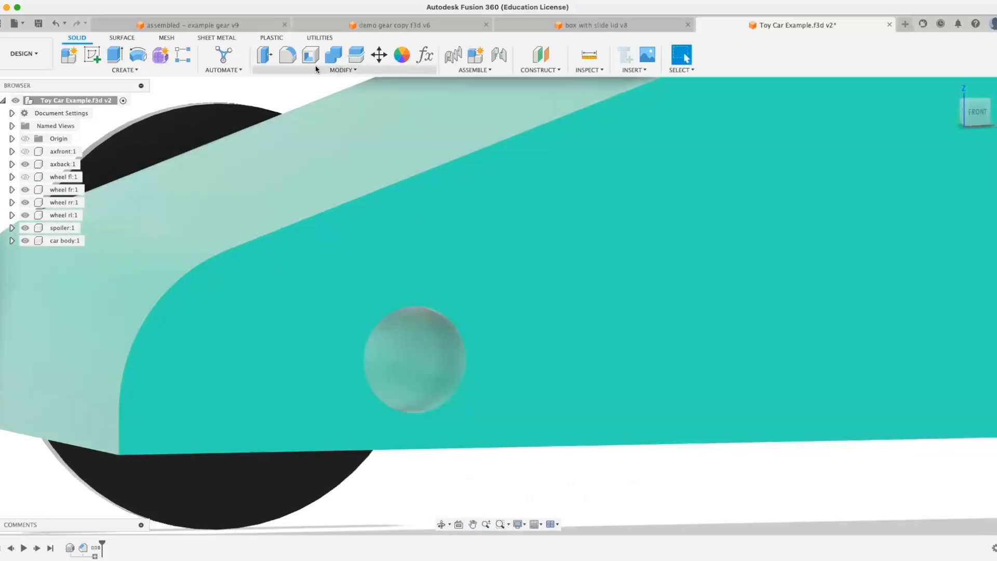
pyautogui.click(270, 53)
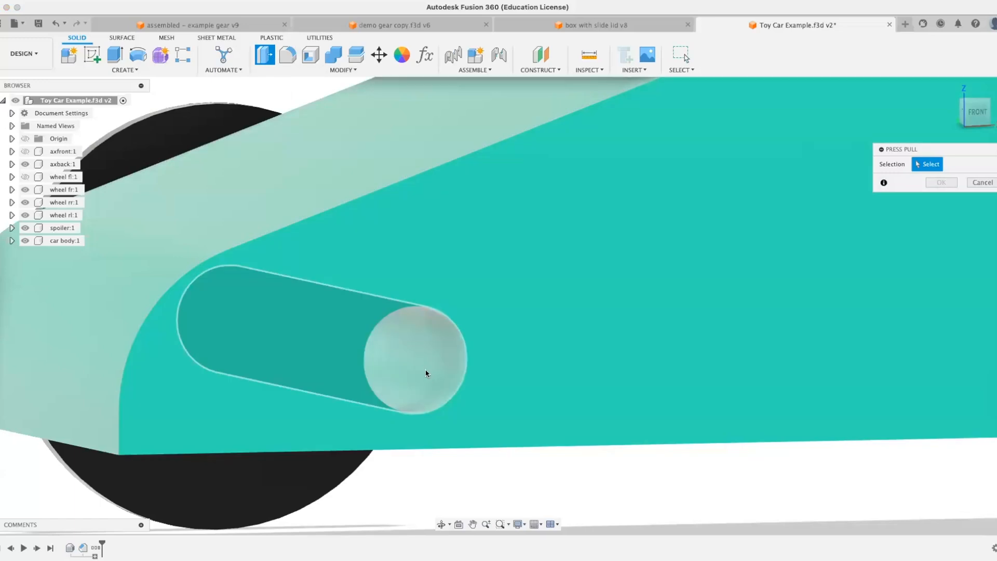
pyautogui.click(431, 369)
pyautogui.moveTo(422, 367); pyautogui.dragTo(436, 383)
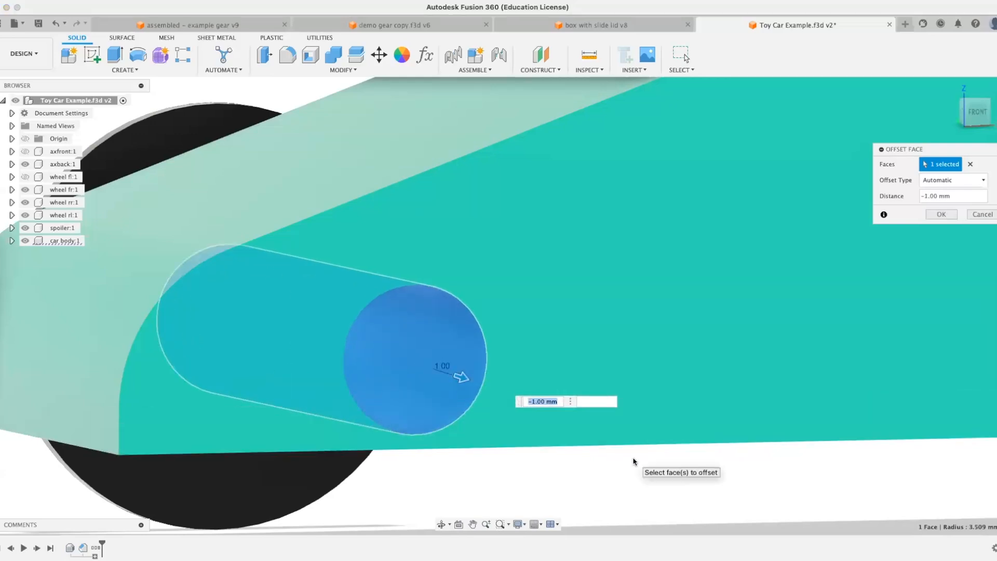
pyautogui.write('tolerance')
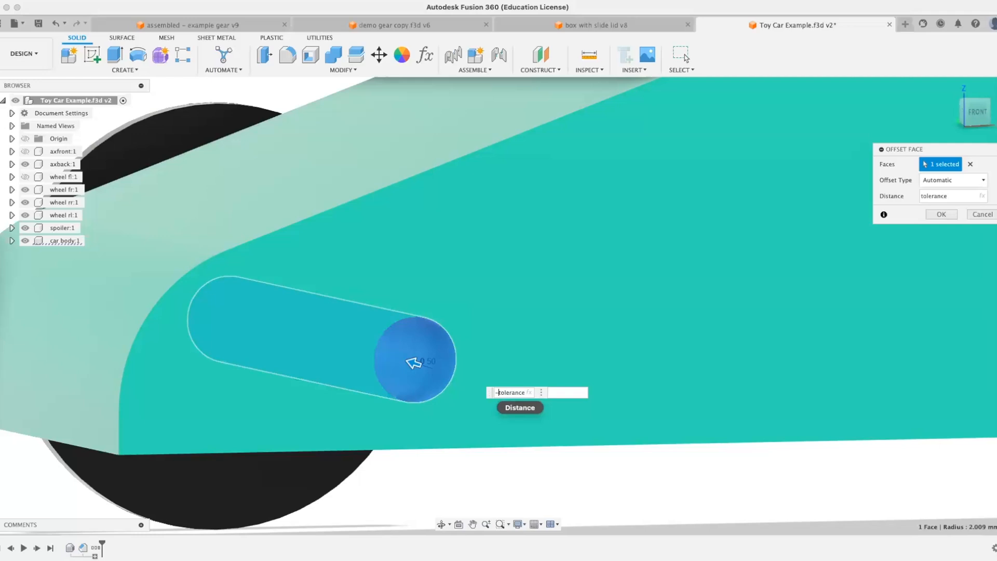
pyautogui.write('-')
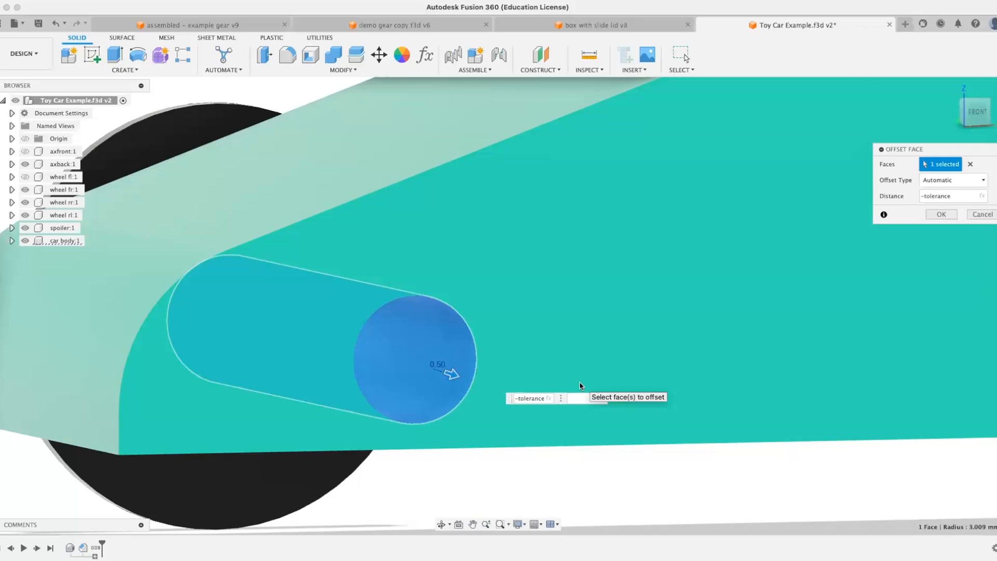
pyautogui.press('Return')
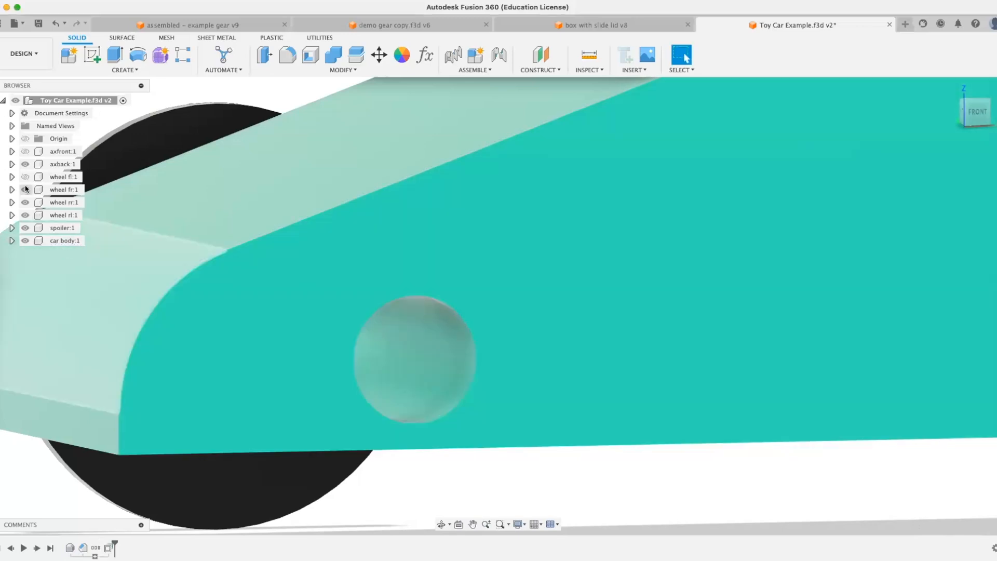
# Show the axfront component again and examine its clearance inside the enlarged front axle hole.
pyautogui.click(25, 151)
pyautogui.keyDown('shift'); pyautogui.moveTo(376, 380); pyautogui.dragTo(360, 373, button='middle'); pyautogui.keyUp('shift')
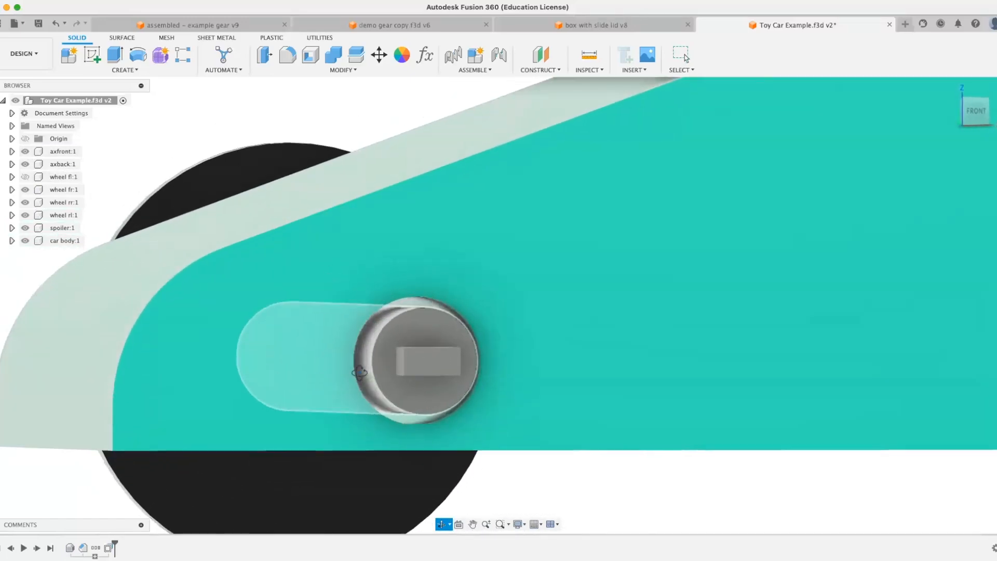
pyautogui.press('Escape')
pyautogui.scroll(10, 522, 338)
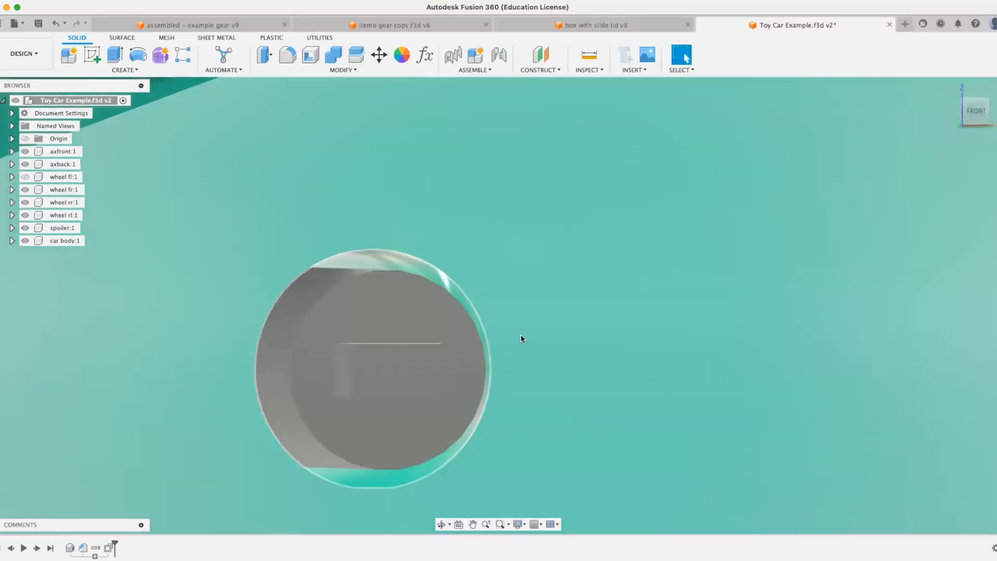
pyautogui.scroll(-10, 522, 339)
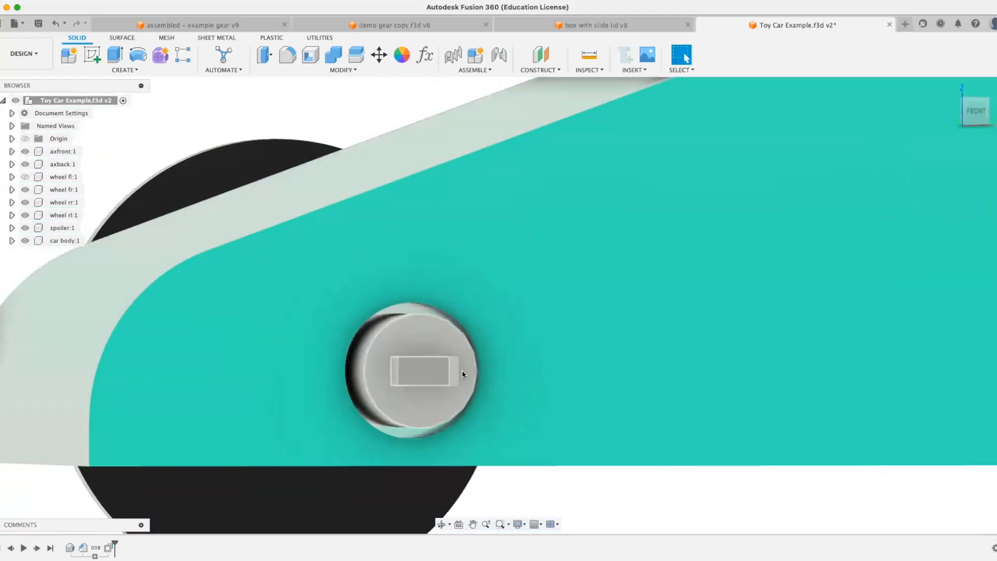
# Hide the wheel rl and axback components to expose the rear axle hole in the car body.
pyautogui.scroll(-6, 463, 373)
pyautogui.moveTo(596, 345); pyautogui.dragTo(178, 359, button='middle')
pyautogui.scroll(-3, 668, 346)
pyautogui.moveTo(668, 346); pyautogui.dragTo(417, 362, button='middle')
pyautogui.press('Escape')
pyautogui.moveTo(671, 367); pyautogui.dragTo(534, 378, button='middle')
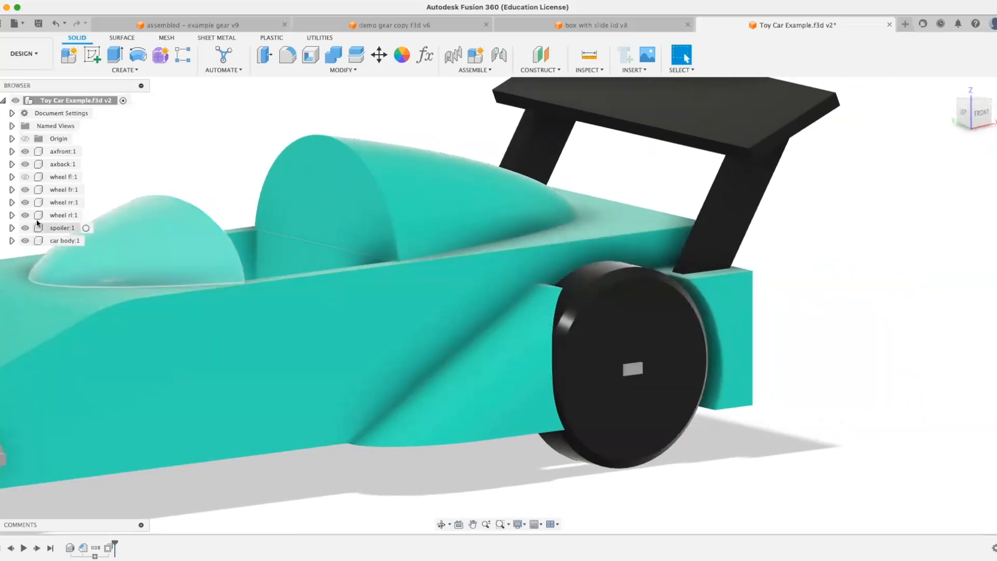
pyautogui.click(25, 215)
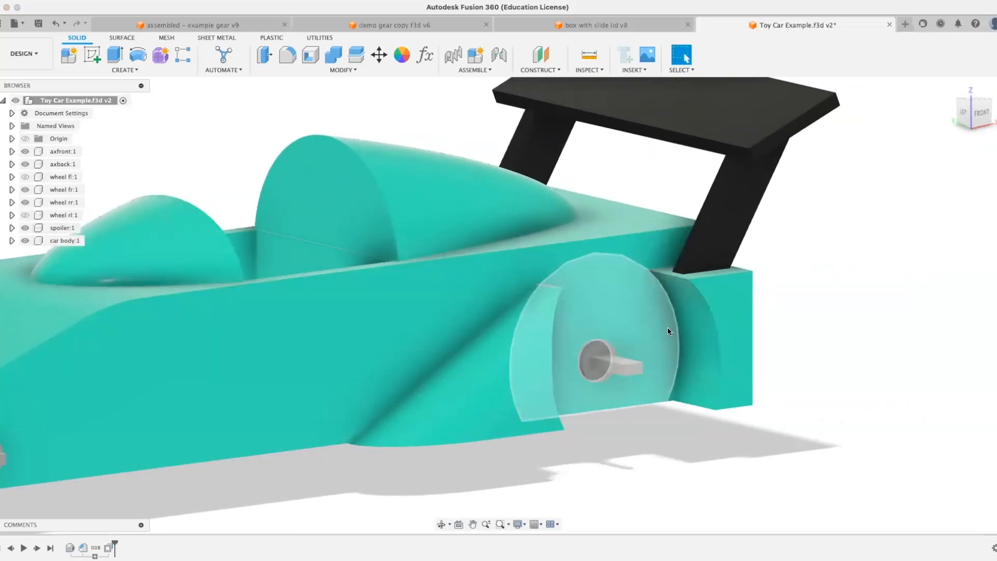
pyautogui.scroll(4, 638, 341)
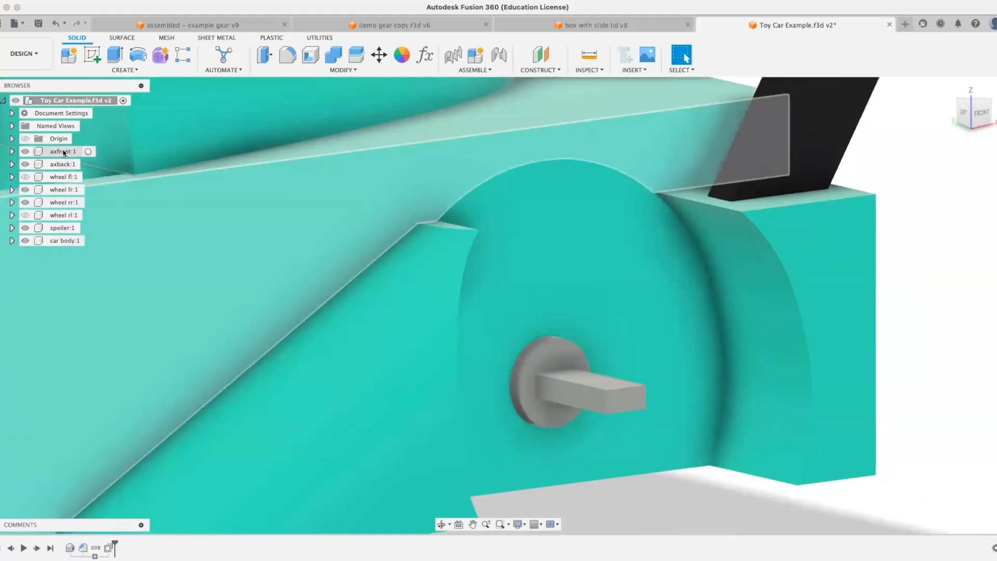
pyautogui.click(25, 164)
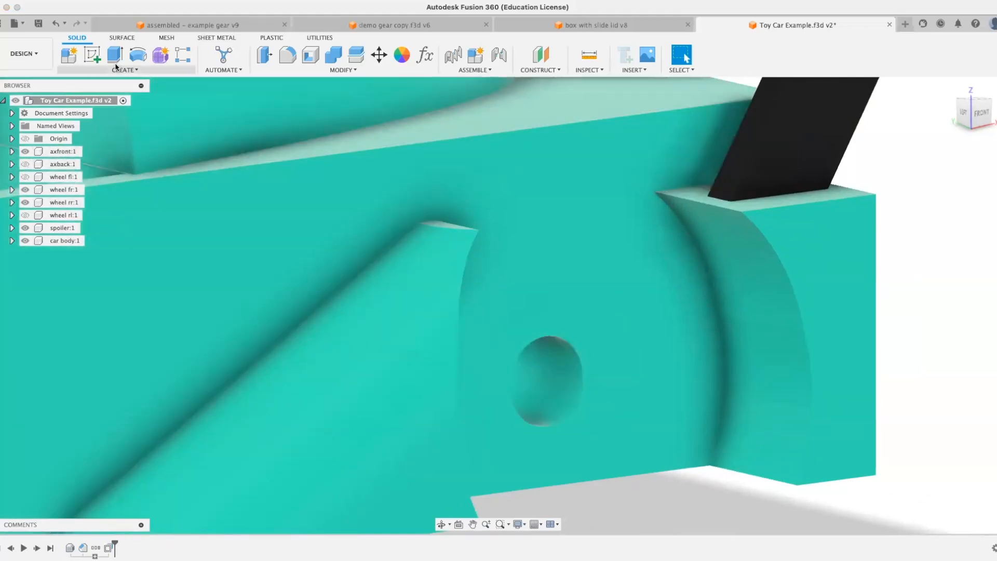
# Enlarge the rear axle hole by offsetting its cylindrical face with Press Pull by -tolerance, and show the axback component again.
pyautogui.click(263, 57)
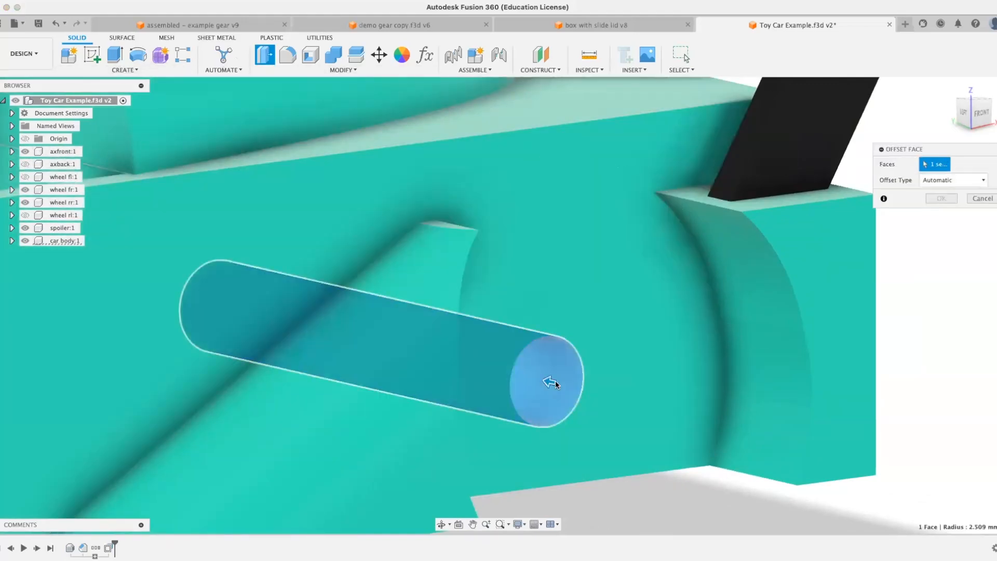
pyautogui.click(554, 381)
pyautogui.write('-to')
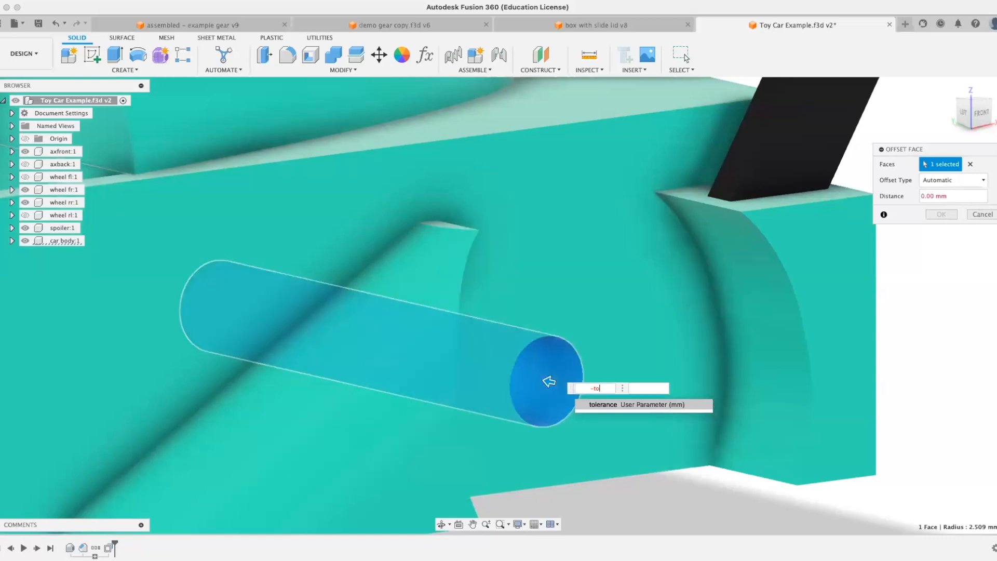
pyautogui.write('le')
pyautogui.press('Return')
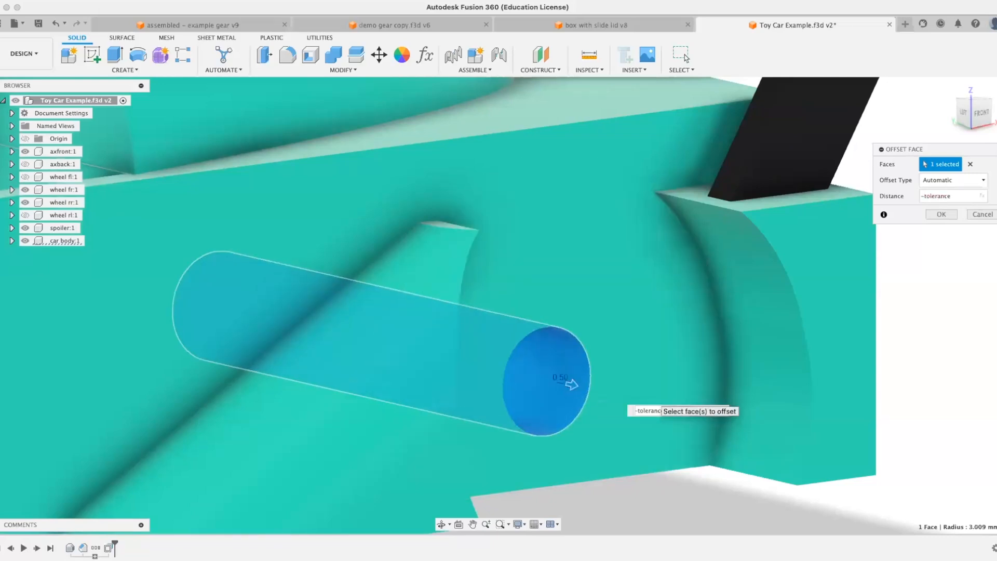
pyautogui.click(933, 215)
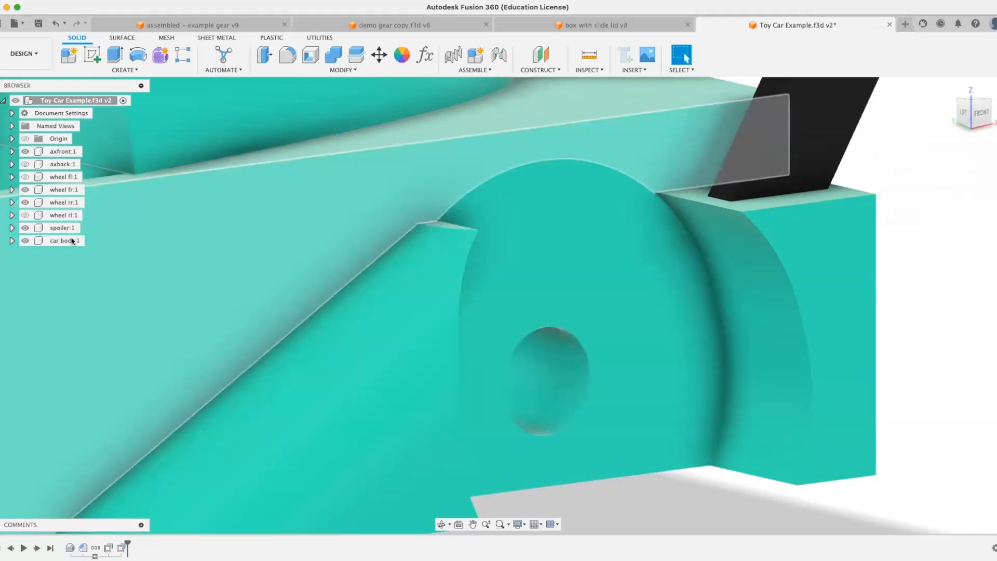
pyautogui.click(25, 164)
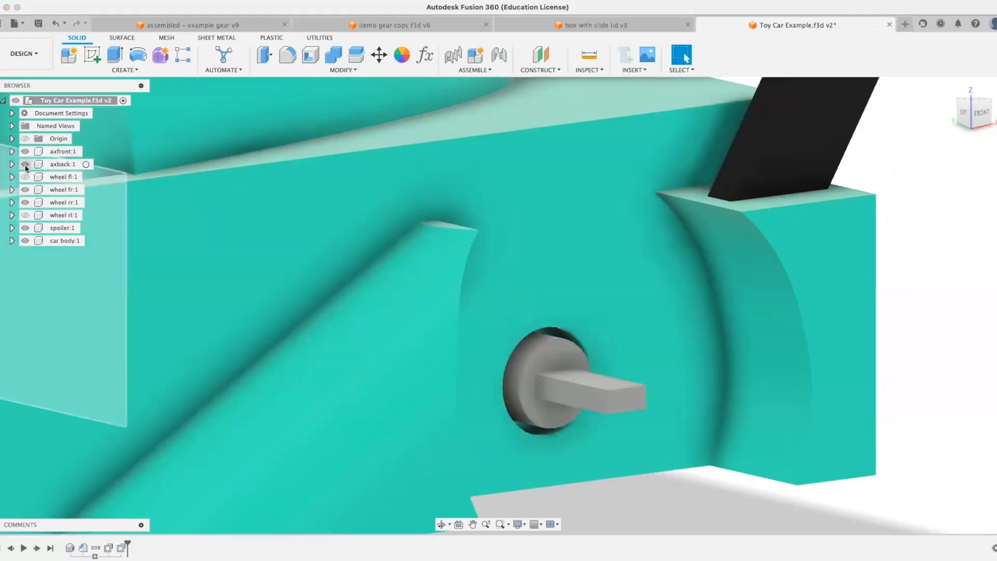
pyautogui.keyDown('shift'); pyautogui.moveTo(394, 330); pyautogui.dragTo(356, 141, button='middle'); pyautogui.keyUp('shift')
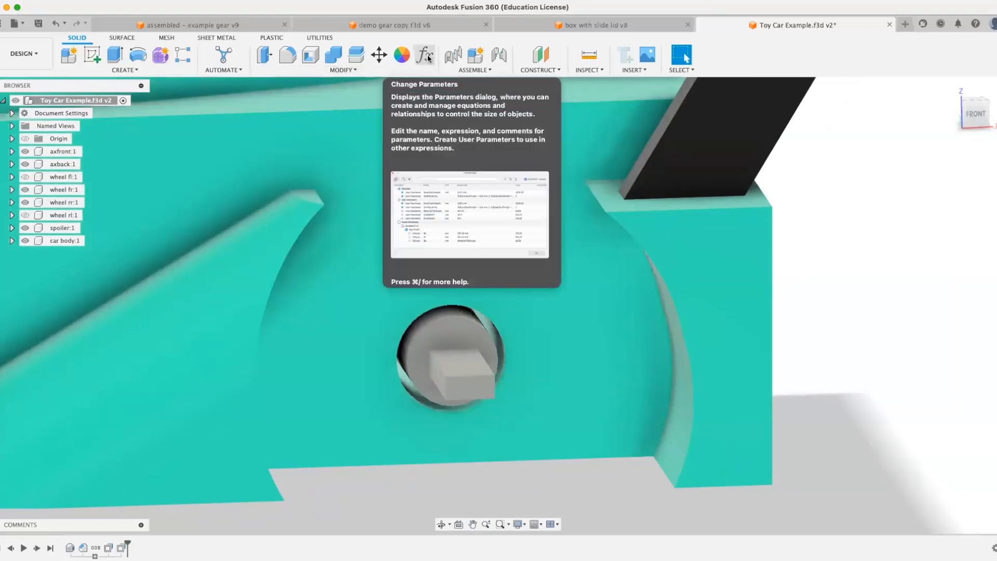
# Set the tolerance user parameter to 0.25 mm and examine the rear axle's clearance in its hole.
pyautogui.click(422, 59)
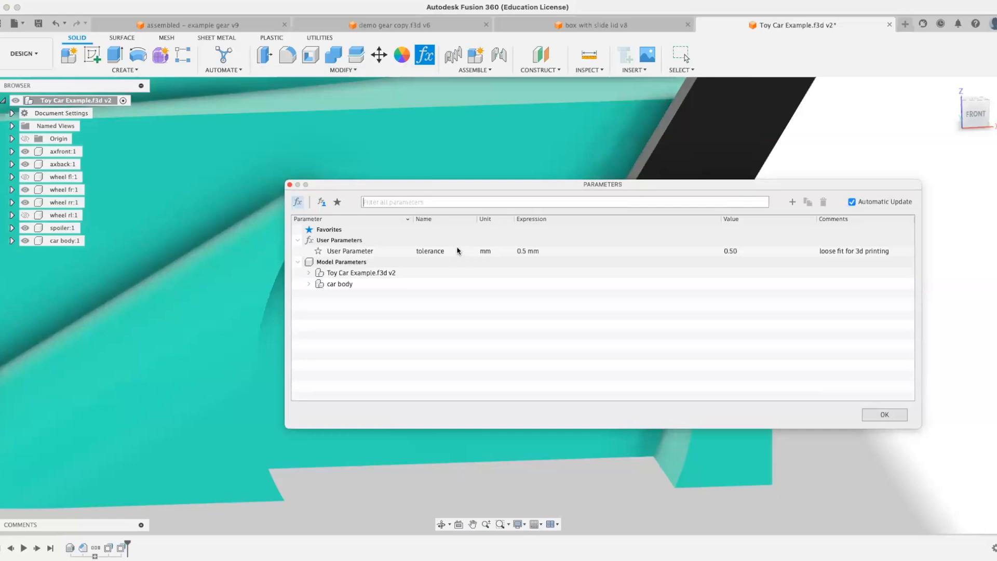
pyautogui.click(457, 251)
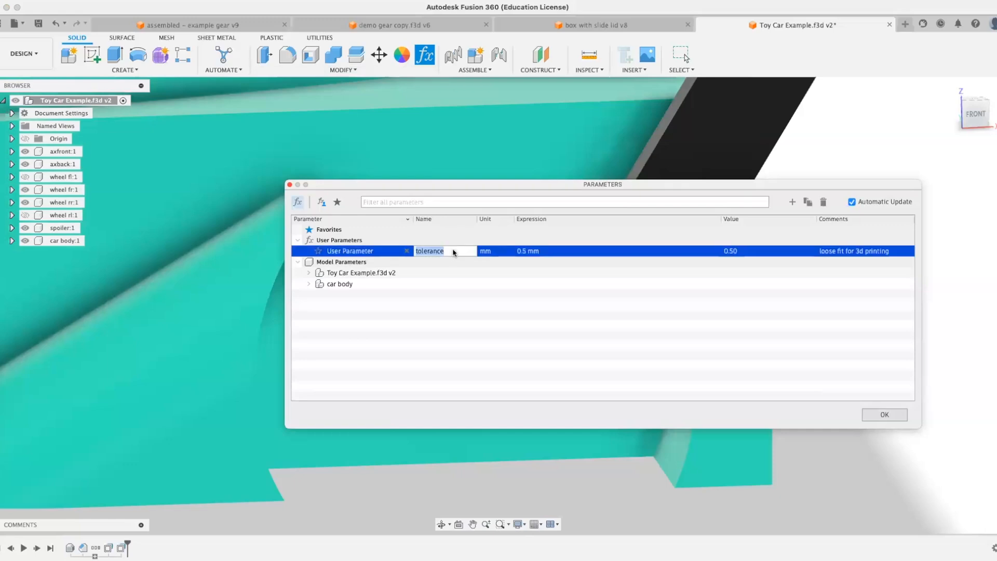
pyautogui.click(515, 250)
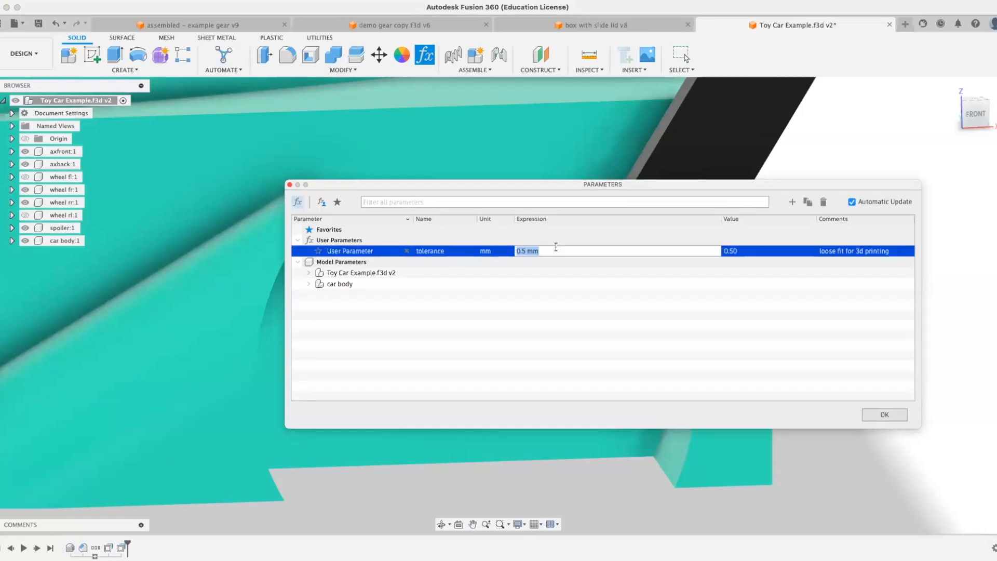
pyautogui.write('.')
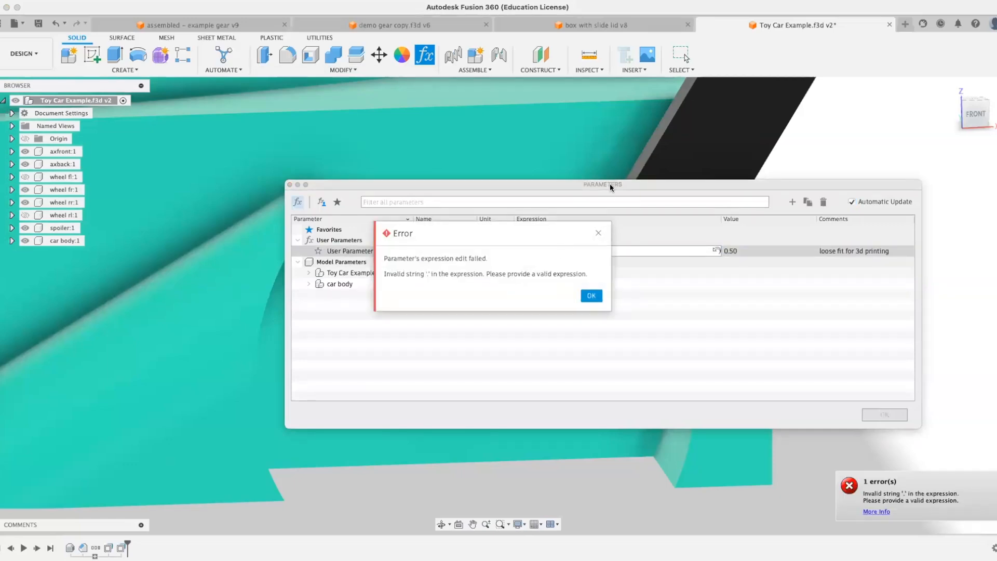
pyautogui.click(597, 232)
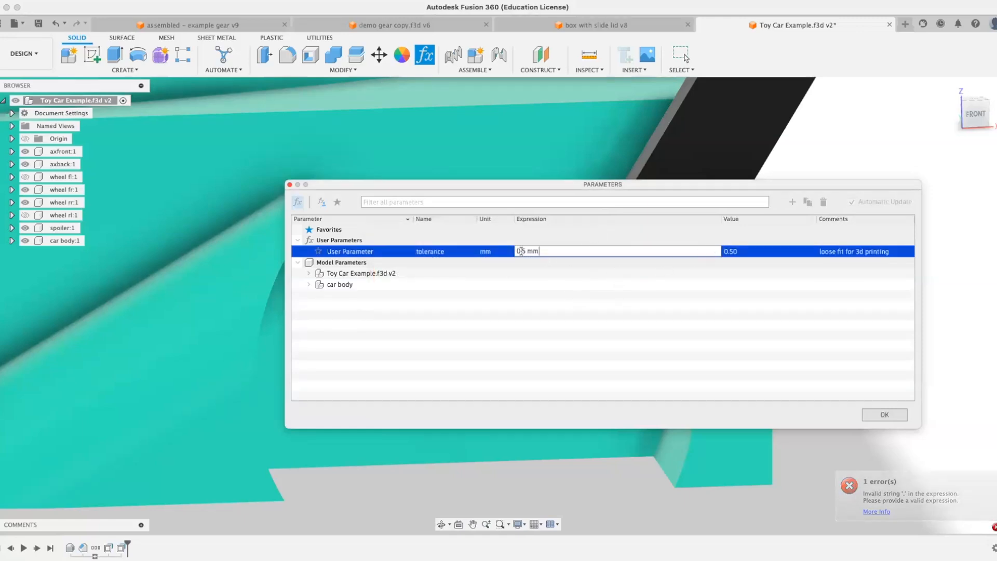
pyautogui.press('Return')
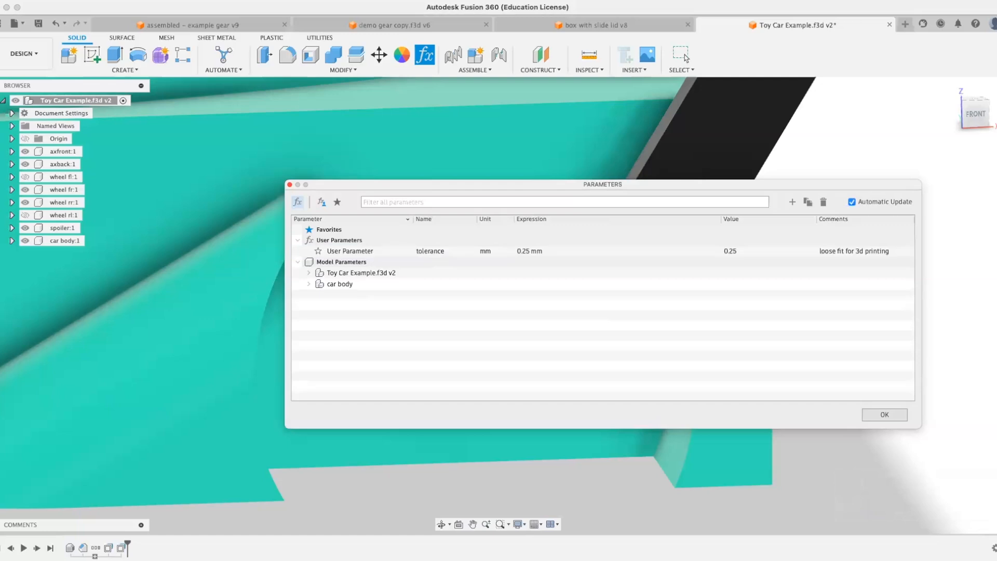
pyautogui.click(884, 414)
pyautogui.scroll(5, 466, 369)
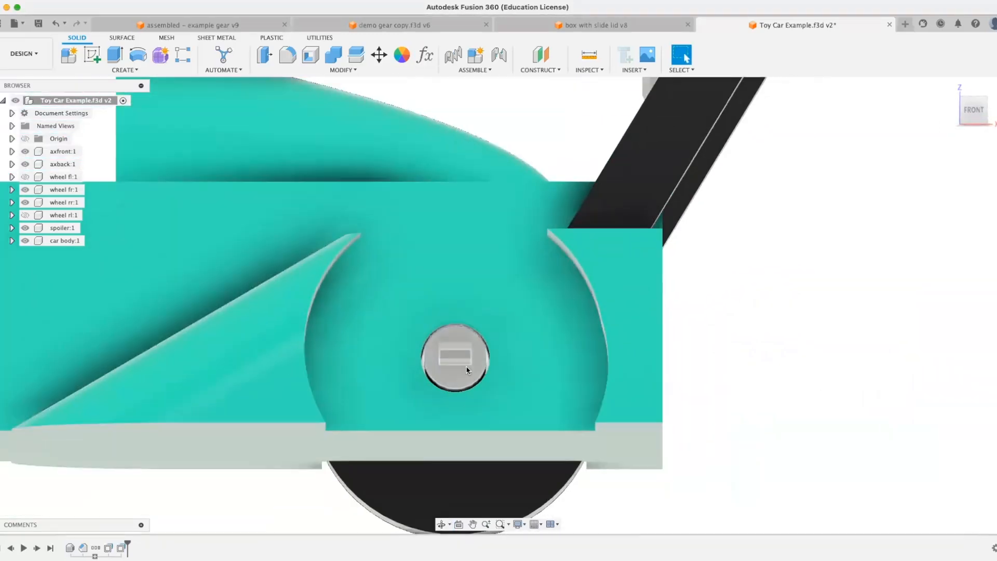
pyautogui.scroll(5, 466, 368)
pyautogui.keyDown('shift'); pyautogui.moveTo(473, 377); pyautogui.dragTo(478, 386, button='middle'); pyautogui.keyUp('shift')
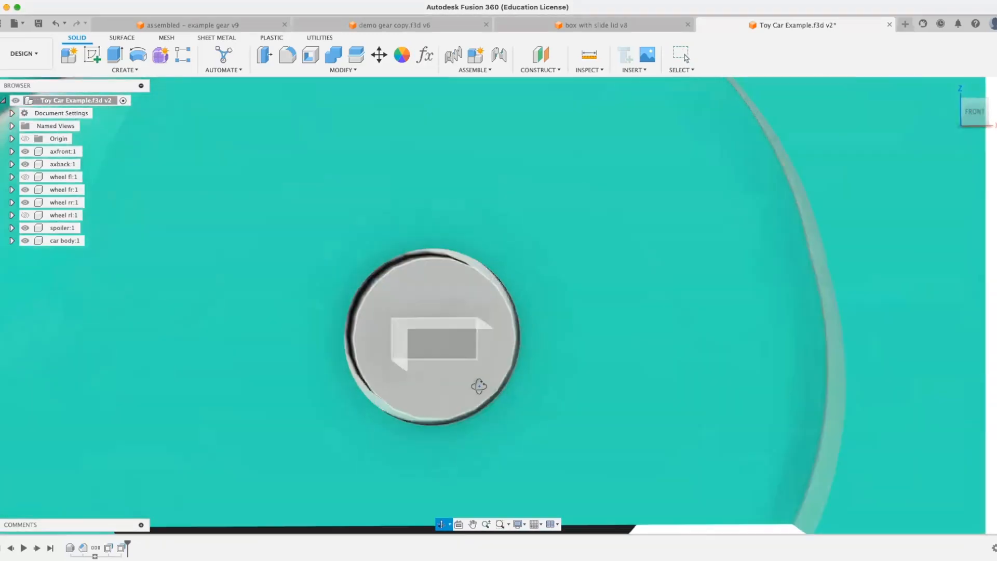
pyautogui.scroll(2, 656, 378)
pyautogui.moveTo(656, 377); pyautogui.dragTo(749, 346, button='middle')
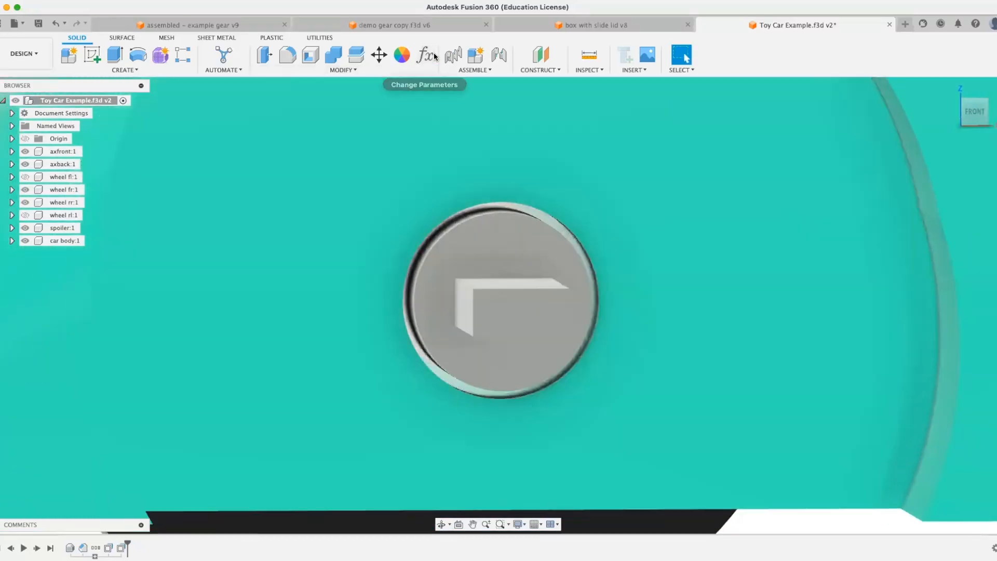
# Set the tolerance user parameter to 2 mm and examine the gap around the rear axle.
pyautogui.click(433, 55)
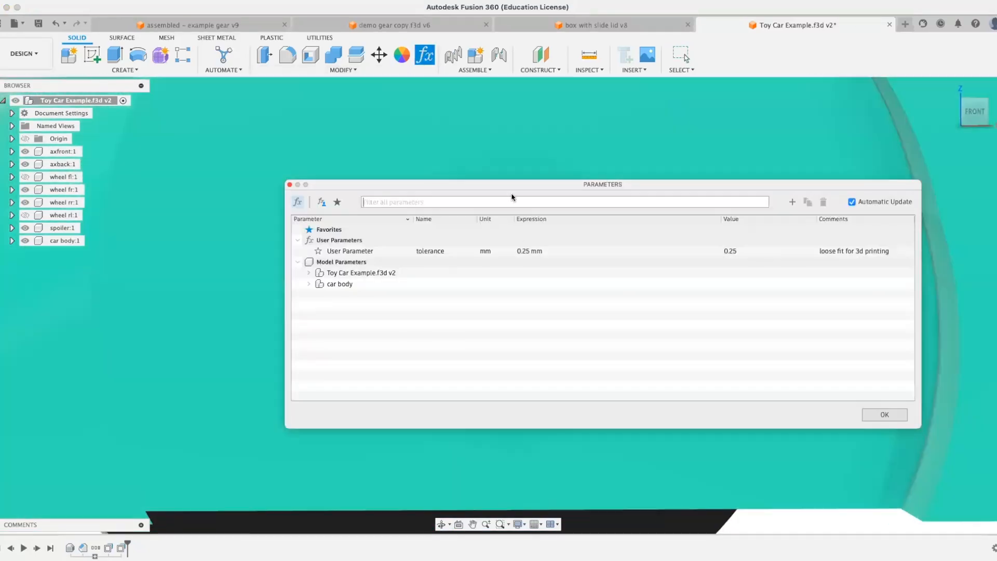
pyautogui.click(522, 251)
pyautogui.write('2')
pyautogui.press('Return')
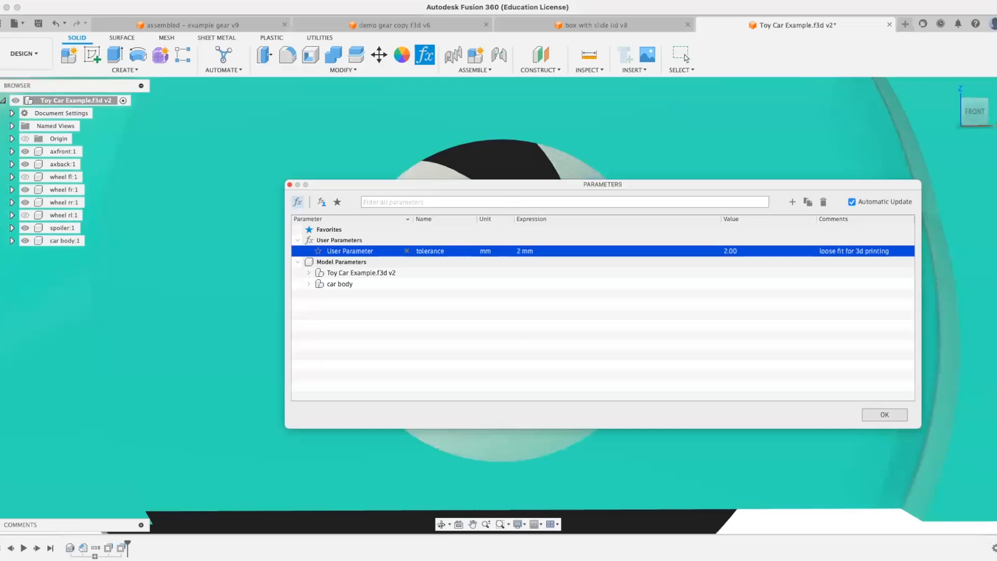
pyautogui.moveTo(367, 191); pyautogui.dragTo(260, 303)
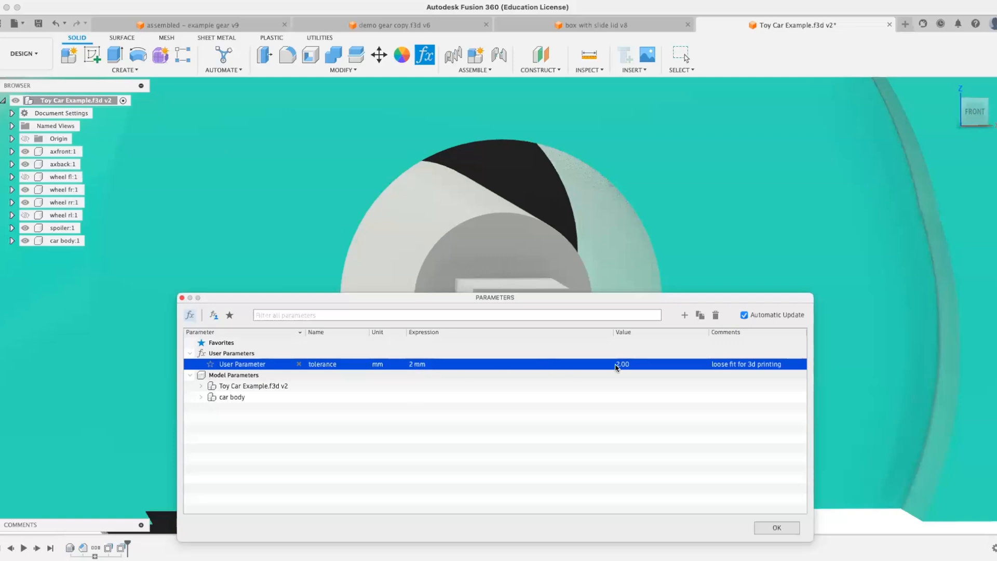
pyautogui.click(777, 528)
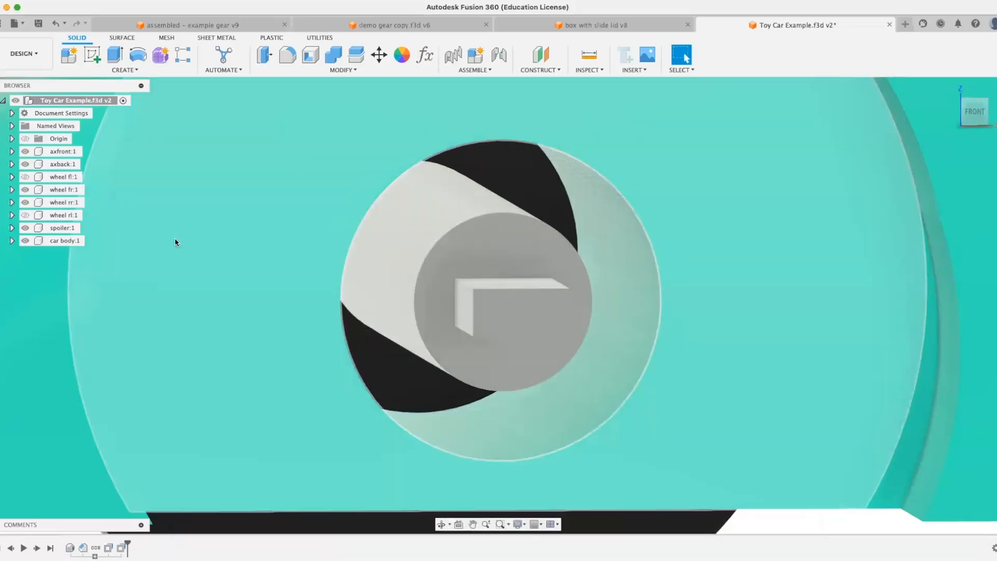
pyautogui.scroll(3, 291, 248)
pyautogui.scroll(-5, 323, 259)
pyautogui.moveTo(320, 273); pyautogui.dragTo(325, 276, button='middle')
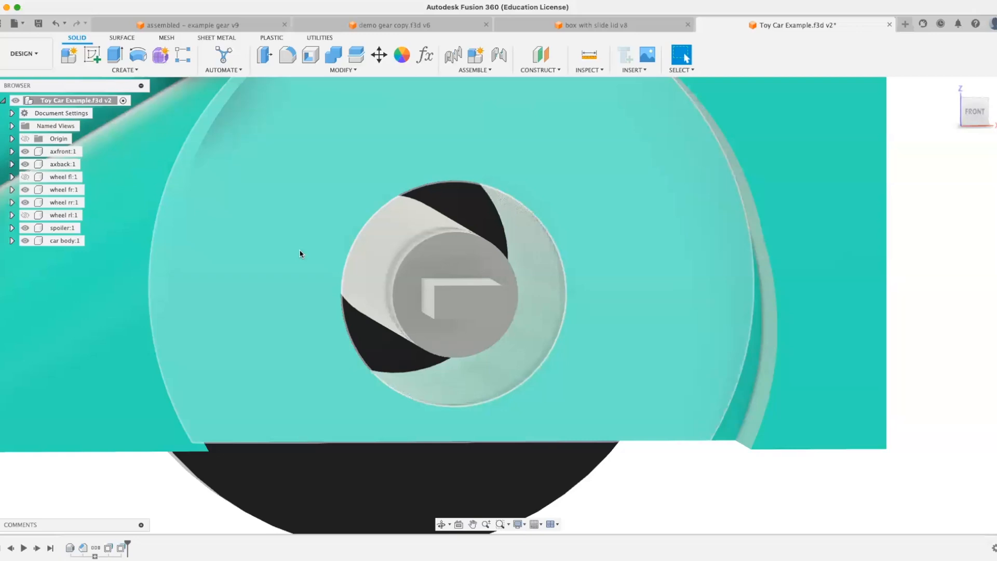
# Set the tolerance user parameter to 0.5 mm.
pyautogui.click(421, 58)
pyautogui.doubleClick(418, 364)
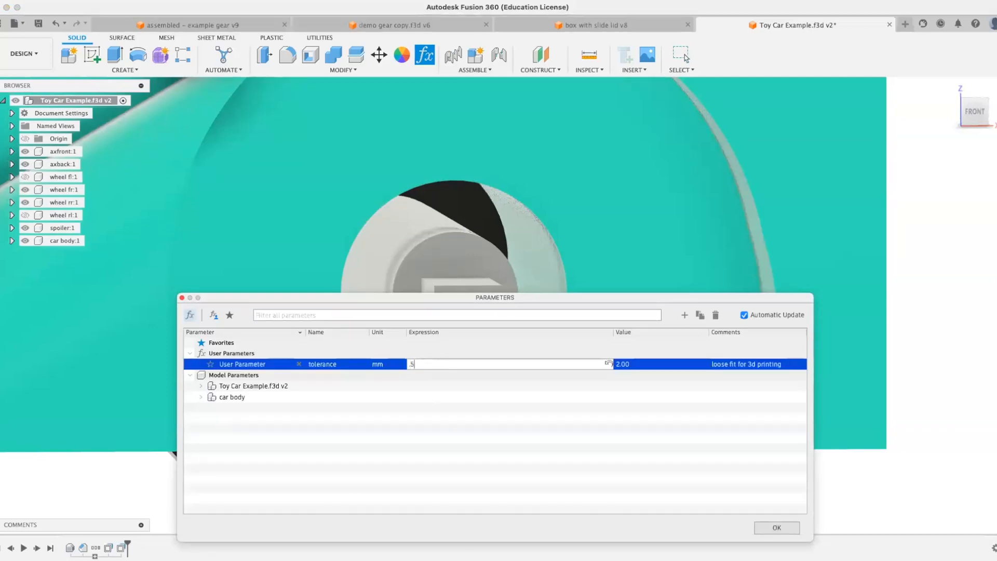
pyautogui.press('Return')
pyautogui.click(777, 527)
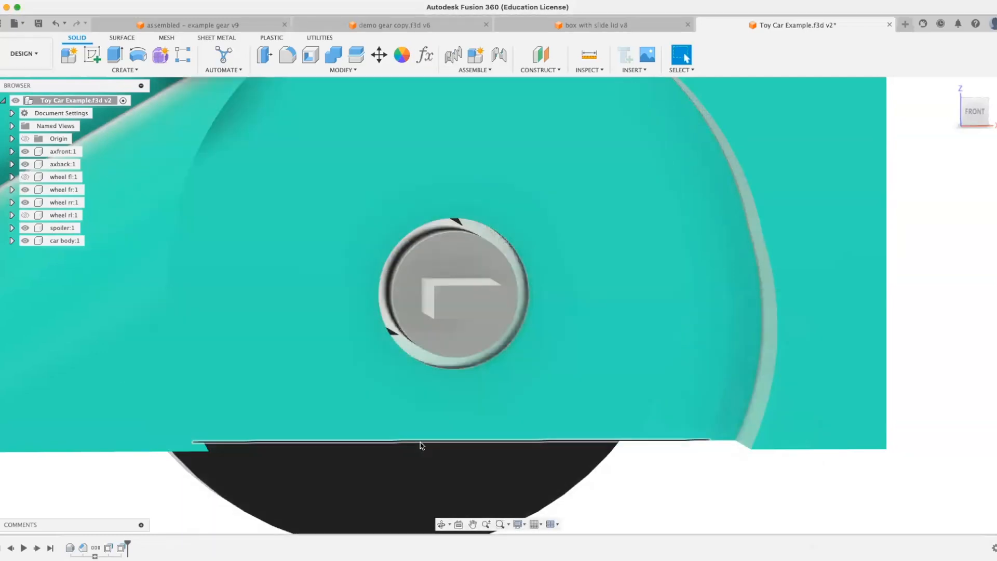
# Show the wheel fl and wheel rl components again to complete the car.
pyautogui.scroll(-5, 420, 445)
pyautogui.scroll(-10, 391, 421)
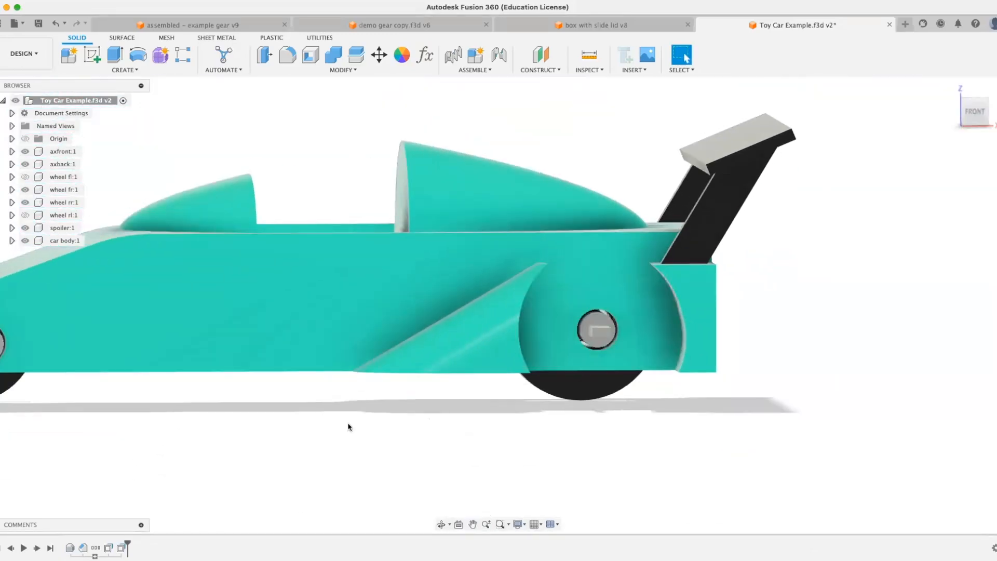
pyautogui.keyDown('shift'); pyautogui.moveTo(487, 429); pyautogui.dragTo(501, 432, button='middle'); pyautogui.keyUp('shift')
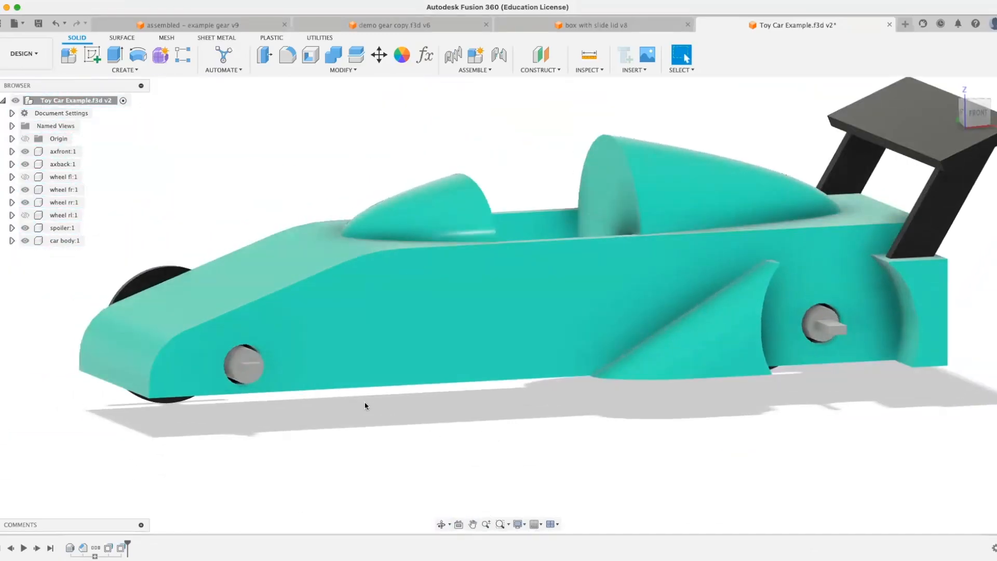
pyautogui.click(25, 176)
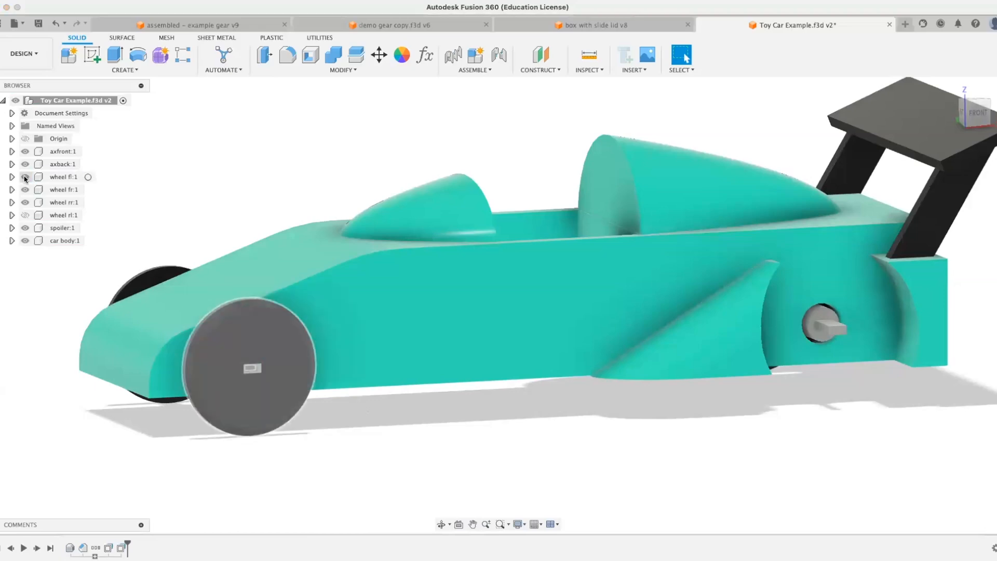
pyautogui.keyDown('shift'); pyautogui.moveTo(233, 280); pyautogui.dragTo(482, 371, button='middle'); pyautogui.keyUp('shift')
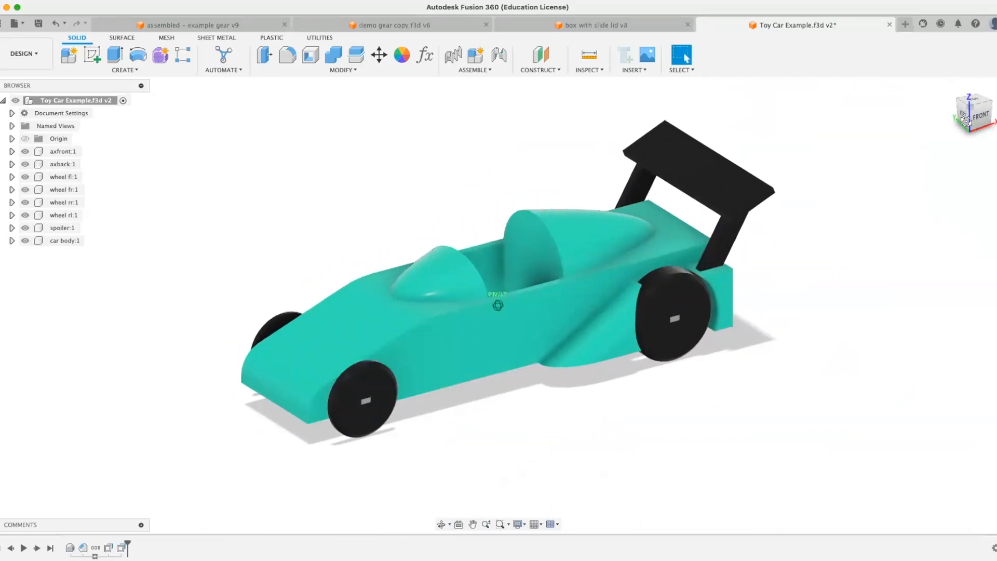
pyautogui.moveTo(966, 121)
pyautogui.mouseDown()
pyautogui.moveTo(947, 125)
pyautogui.moveTo(978, 123)
pyautogui.moveTo(969, 115)
pyautogui.mouseUp()
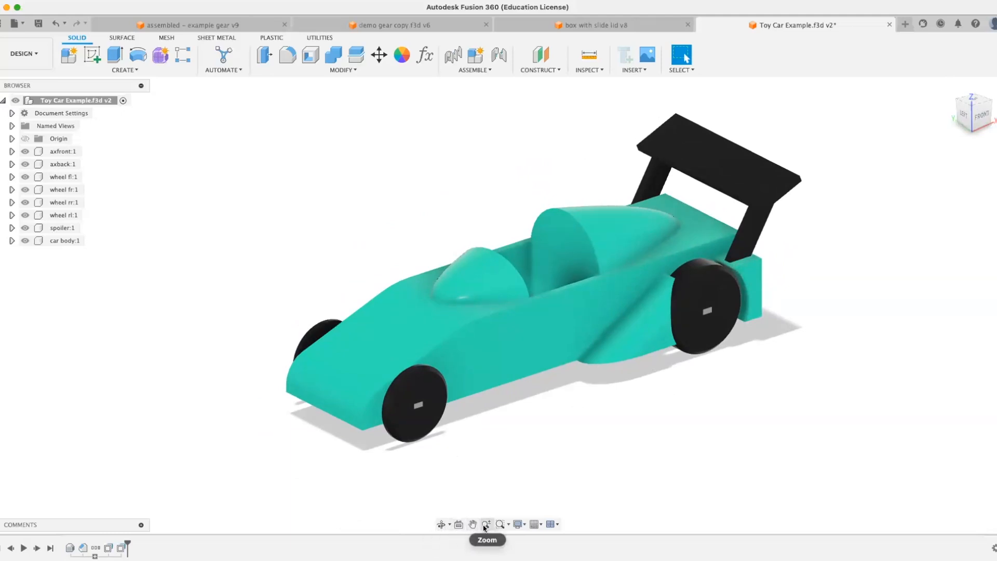
pyautogui.moveTo(586, 404); pyautogui.dragTo(596, 426, button='middle')
pyautogui.scroll(-3, 595, 405)
pyautogui.scroll(4, 595, 406)
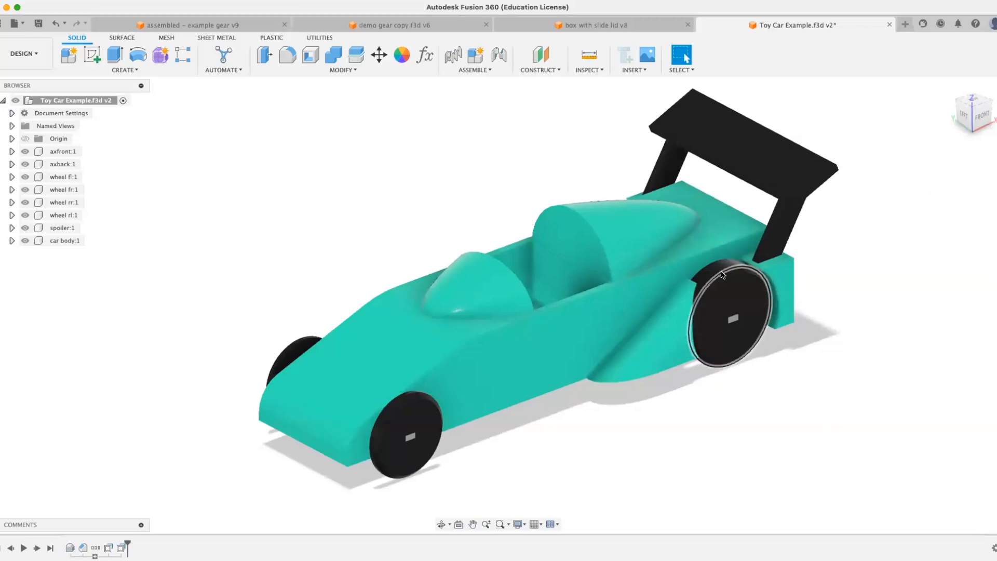
pyautogui.moveTo(723, 274); pyautogui.dragTo(702, 294, button='middle')
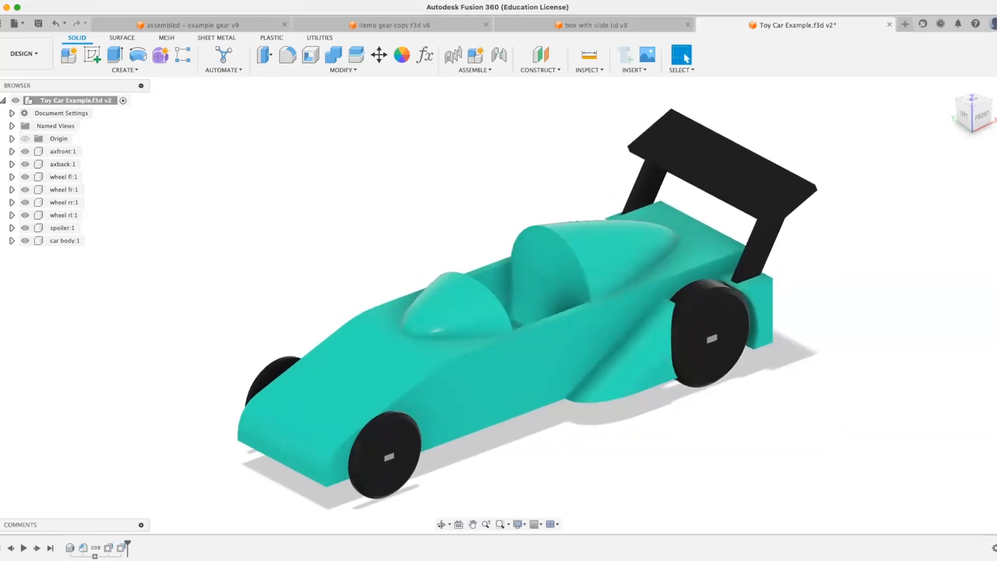
pyautogui.press('super+Tab')
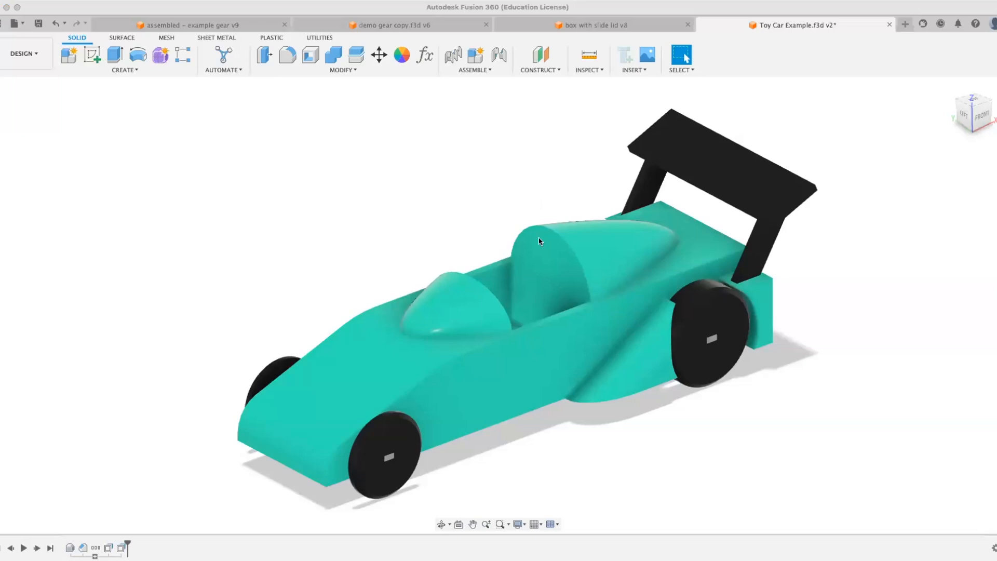
pyautogui.click(484, 203)
pyautogui.scroll(2, 484, 203)
pyautogui.scroll(-4, 484, 203)
pyautogui.moveTo(484, 203); pyautogui.dragTo(384, 191, button='middle')
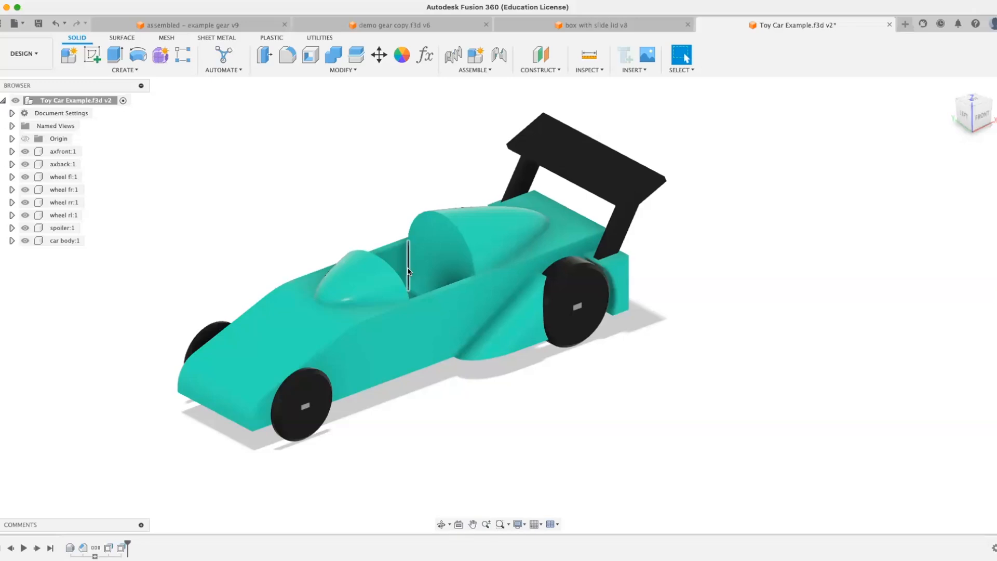
pyautogui.moveTo(423, 203); pyautogui.dragTo(463, 208, button='middle')
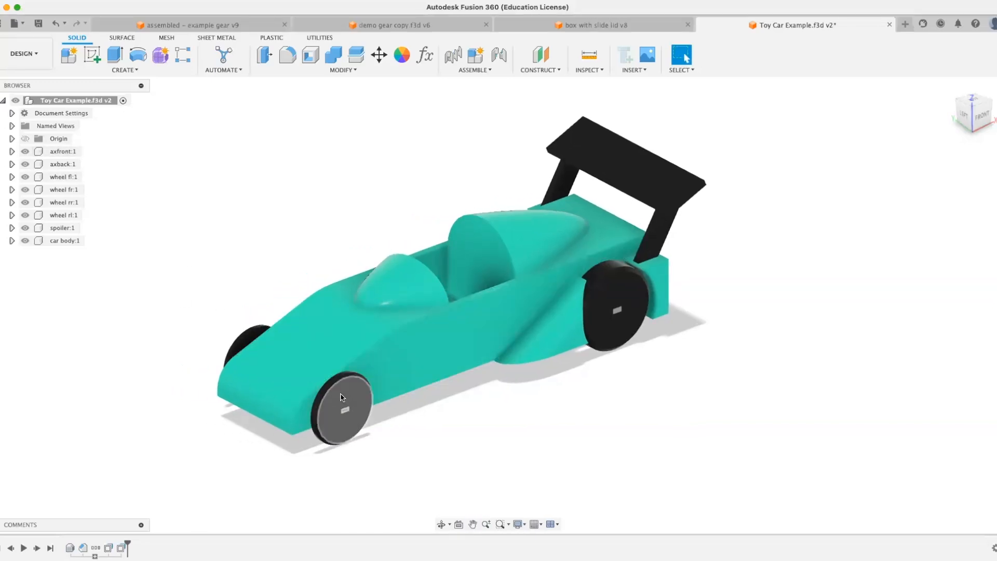
# Move the wheel fl component off its axle into the nose of the car body, and undo the move.
pyautogui.moveTo(339, 396); pyautogui.dragTo(281, 366)
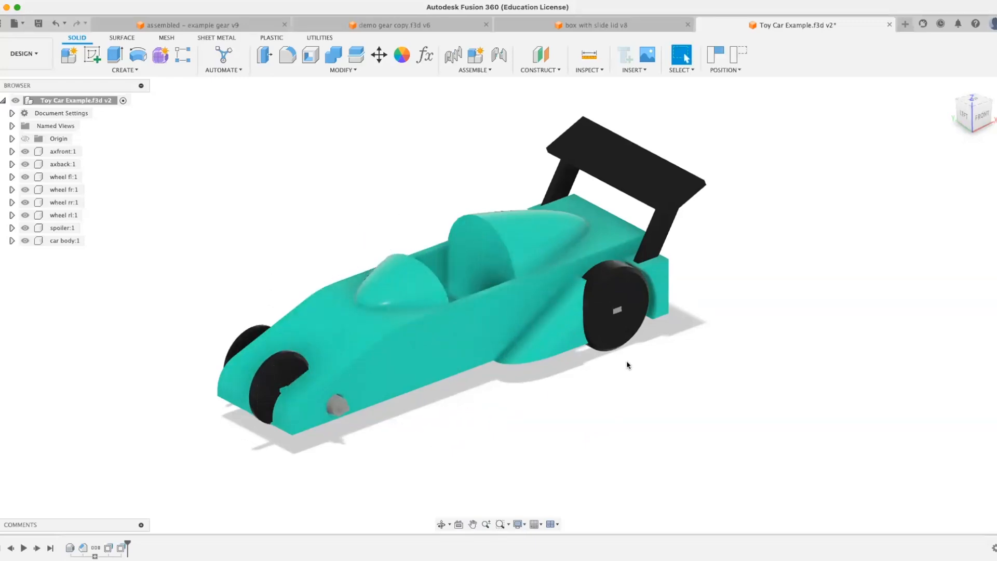
pyautogui.scroll(-3, 280, 366)
pyautogui.scroll(6, 285, 378)
pyautogui.moveTo(297, 407); pyautogui.dragTo(410, 379, button='middle')
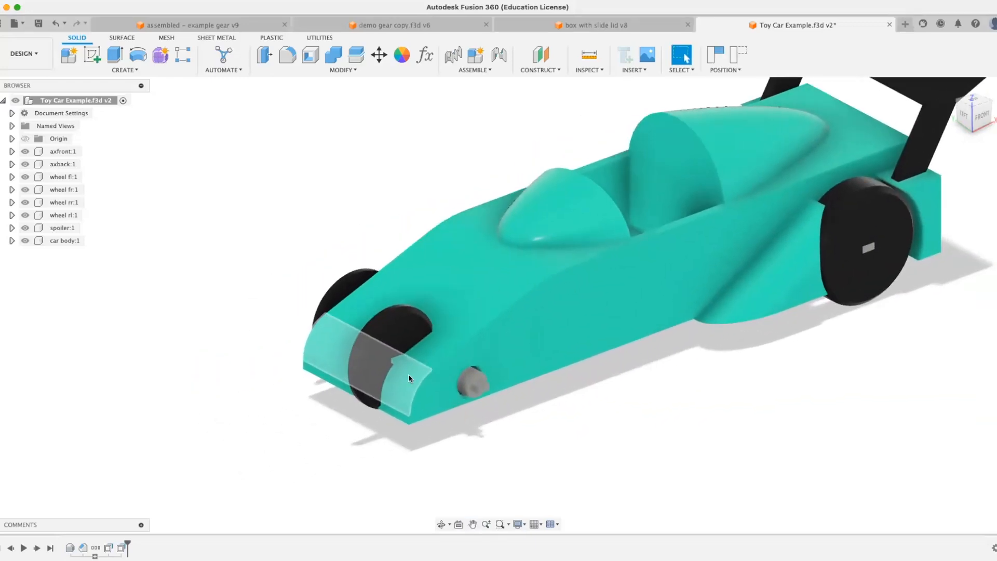
pyautogui.click(379, 351)
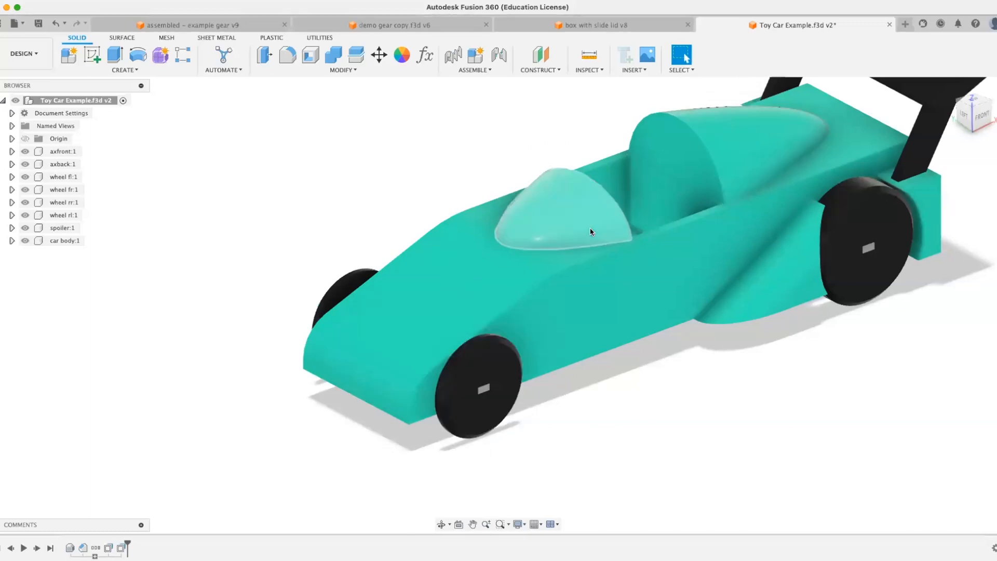
# Move the front-left wheel's body 30 mm outward off its axle along Z with Move/Copy.
pyautogui.click(380, 56)
pyautogui.click(474, 388)
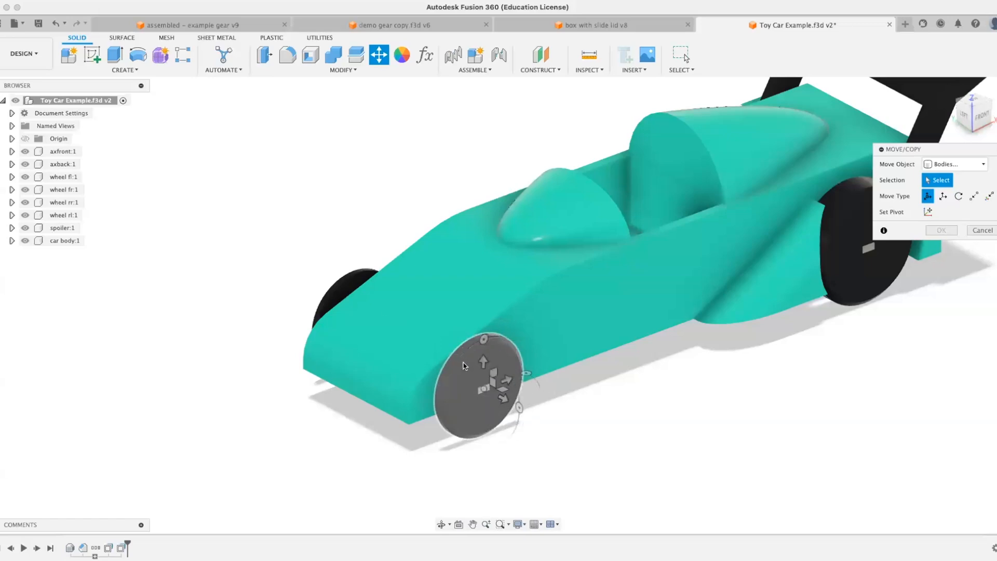
pyautogui.scroll(5, 483, 358)
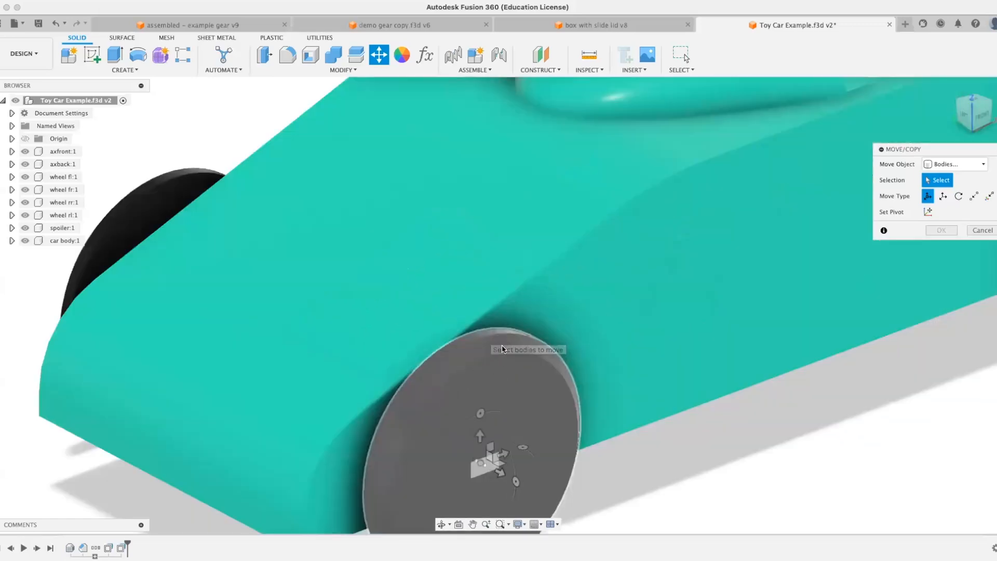
pyautogui.click(561, 392)
pyautogui.scroll(2, 519, 394)
pyautogui.scroll(-6, 494, 391)
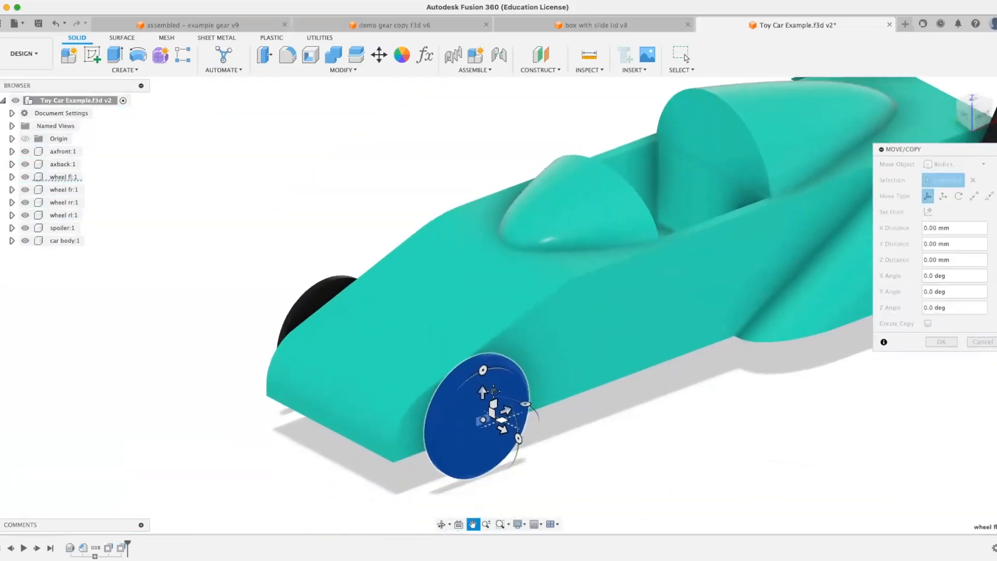
pyautogui.moveTo(496, 402); pyautogui.dragTo(623, 481)
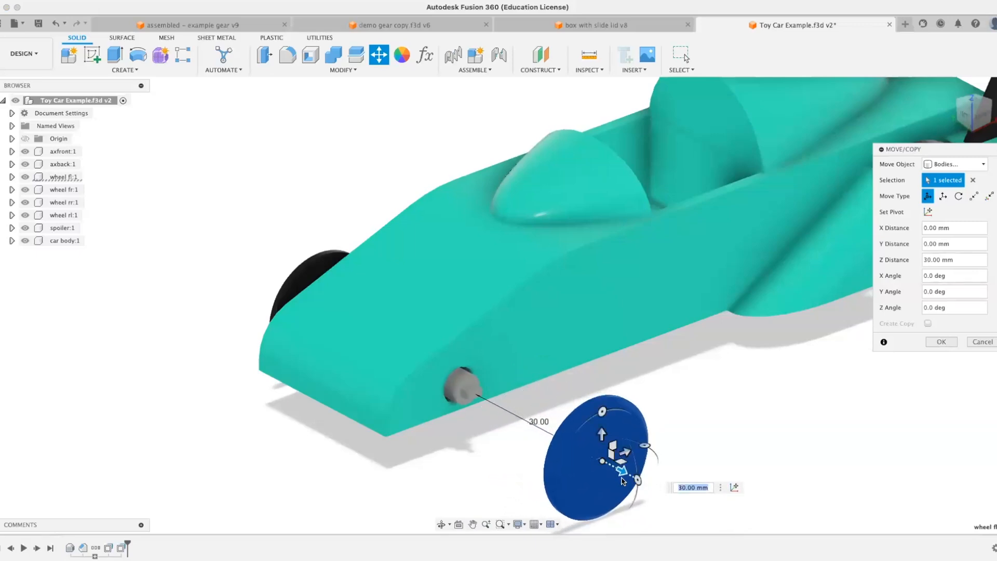
pyautogui.keyDown('shift'); pyautogui.moveTo(705, 429); pyautogui.dragTo(703, 359, button='middle'); pyautogui.keyUp('shift')
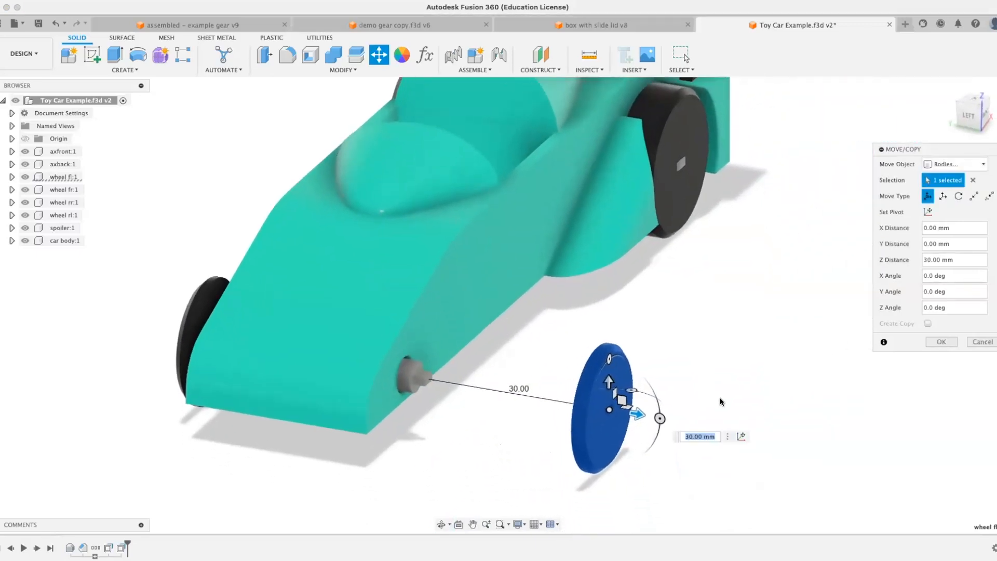
pyautogui.keyDown('shift'); pyautogui.moveTo(668, 399); pyautogui.dragTo(658, 407, button='middle'); pyautogui.keyUp('shift')
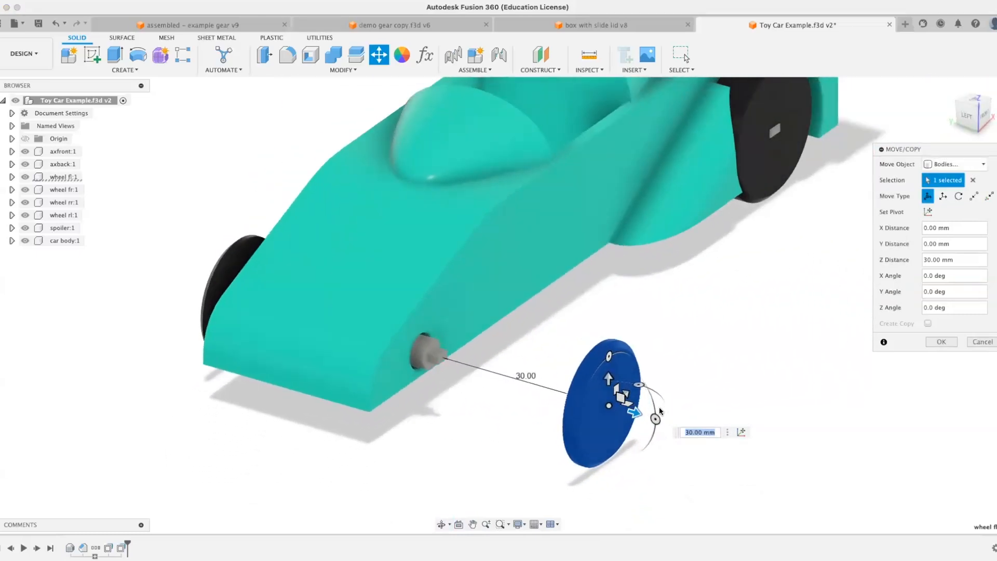
# Raise the front-left wheel's body 19 mm along Y, and cancel the whole move.
pyautogui.moveTo(611, 380); pyautogui.dragTo(610, 267)
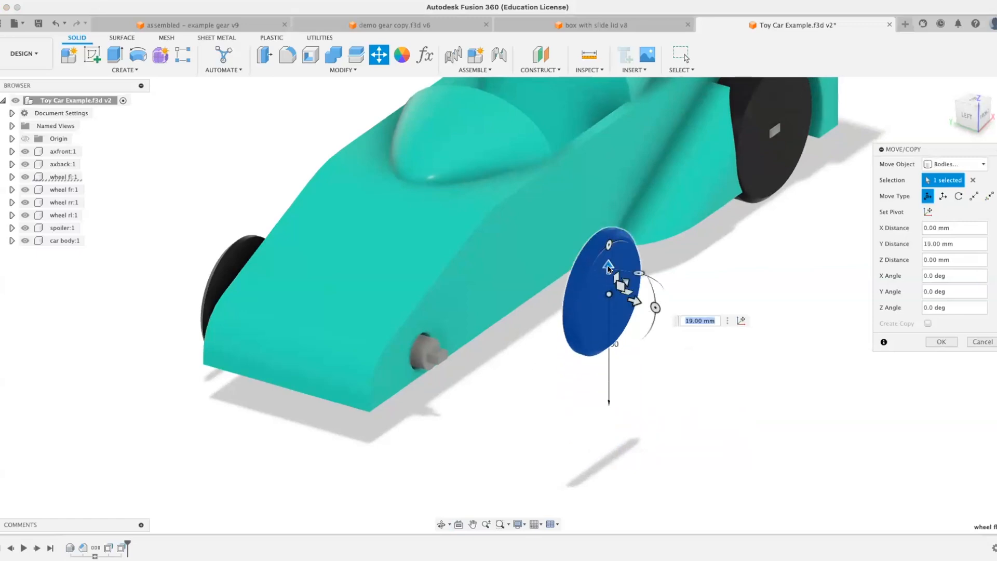
pyautogui.keyDown('shift'); pyautogui.moveTo(709, 279); pyautogui.dragTo(665, 285, button='middle'); pyautogui.keyUp('shift')
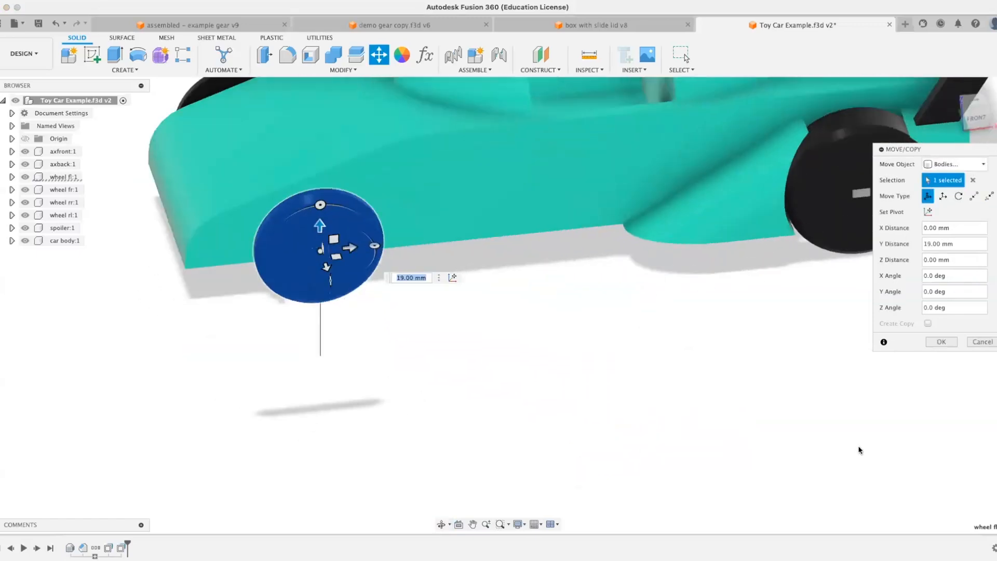
pyautogui.click(982, 347)
# Try to create a copy of the front-left wheel's body offset -36 mm along X, and cancel the copy.
pyautogui.moveTo(655, 327); pyautogui.dragTo(849, 418, button='middle')
pyautogui.scroll(-3, 546, 297)
pyautogui.moveTo(549, 299); pyautogui.dragTo(619, 378, button='middle')
pyautogui.scroll(-1, 516, 320)
pyautogui.scroll(3, 516, 320)
pyautogui.click(379, 55)
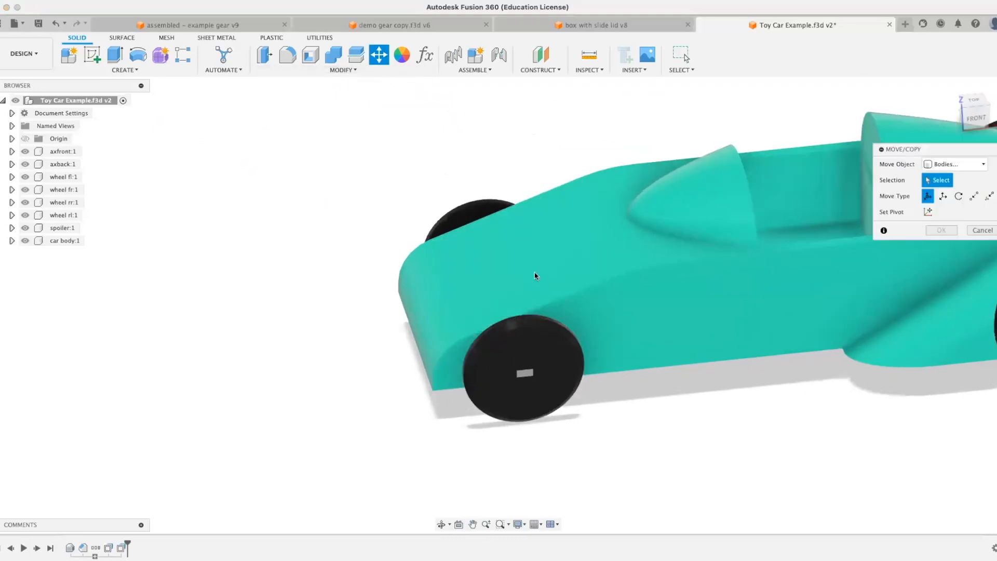
pyautogui.click(532, 341)
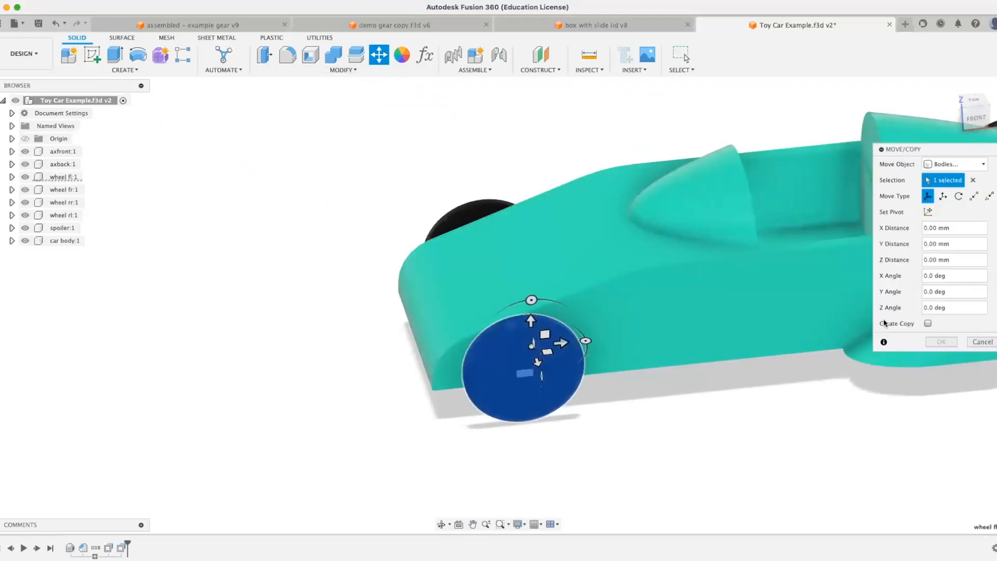
pyautogui.click(927, 323)
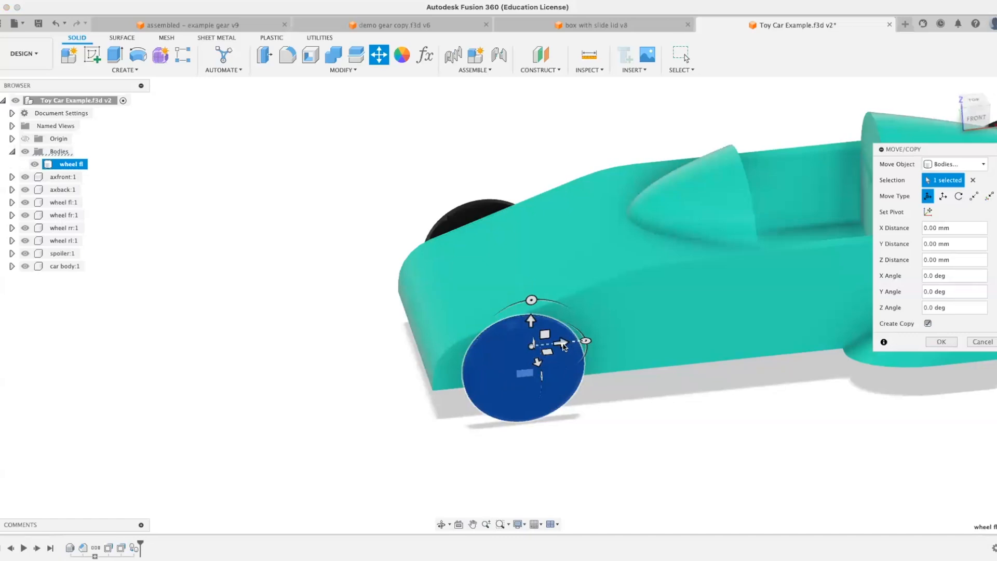
pyautogui.moveTo(563, 345); pyautogui.dragTo(524, 436)
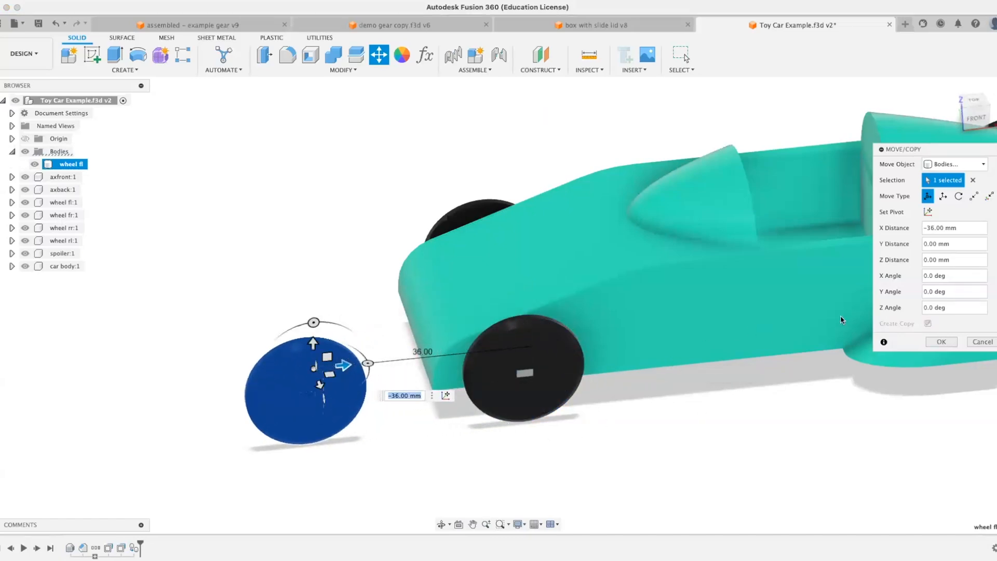
pyautogui.click(976, 344)
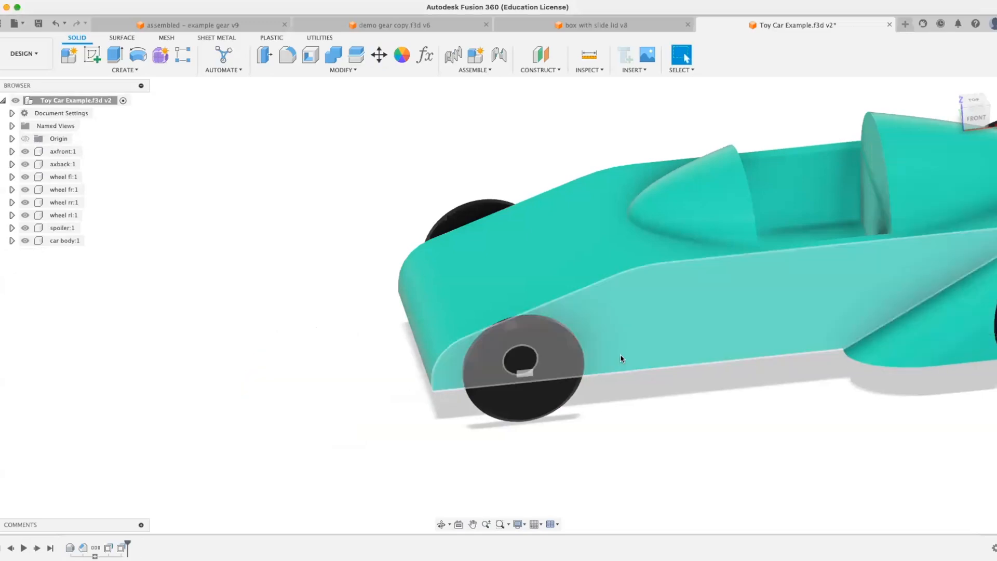
# Pull the wheel fl component off its axle and choose its inner face around the rectangular hole as the Align source.
pyautogui.keyDown('shift'); pyautogui.moveTo(621, 357); pyautogui.dragTo(544, 383, button='middle'); pyautogui.keyUp('shift')
pyautogui.moveTo(544, 383); pyautogui.dragTo(758, 383)
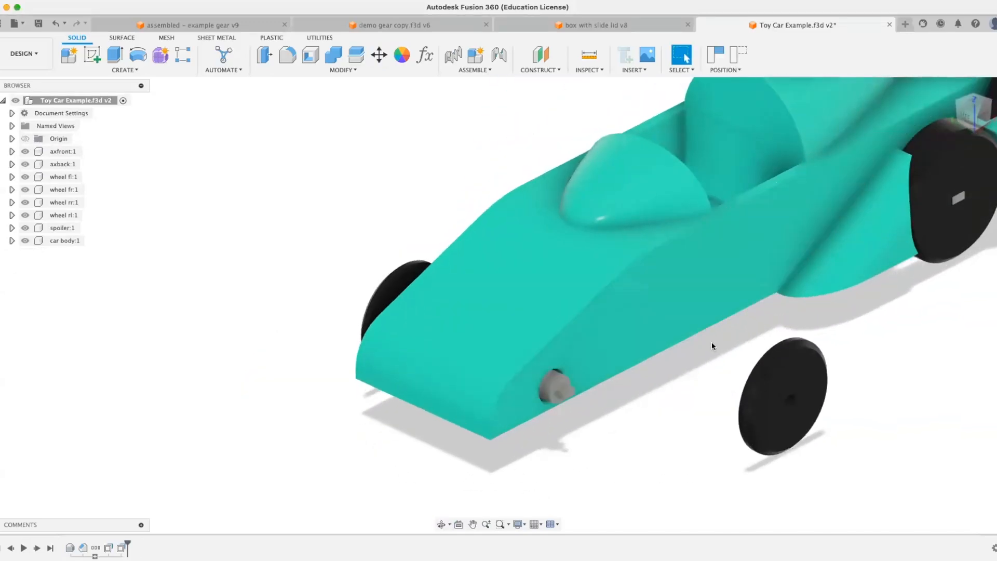
pyautogui.click(341, 70)
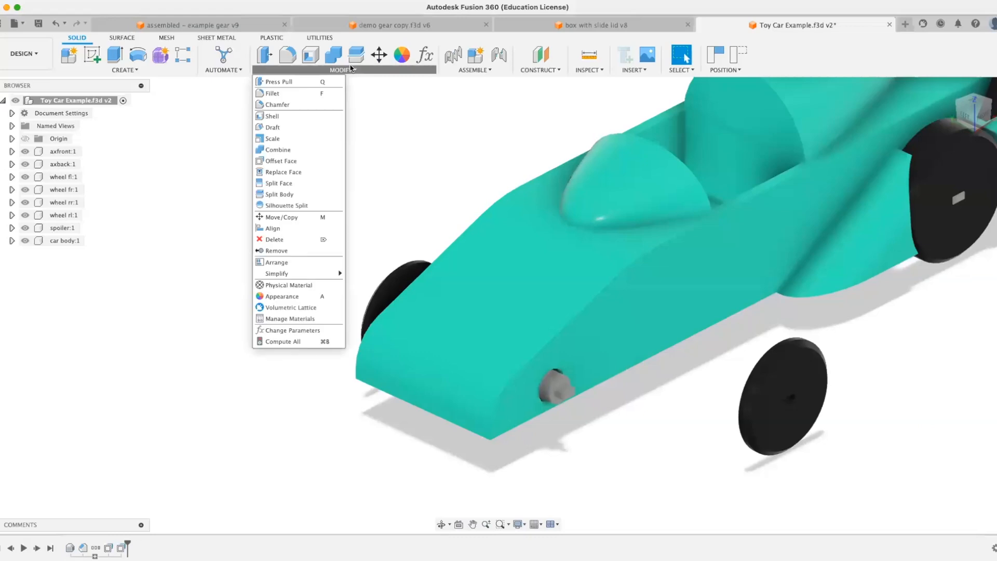
pyautogui.click(294, 232)
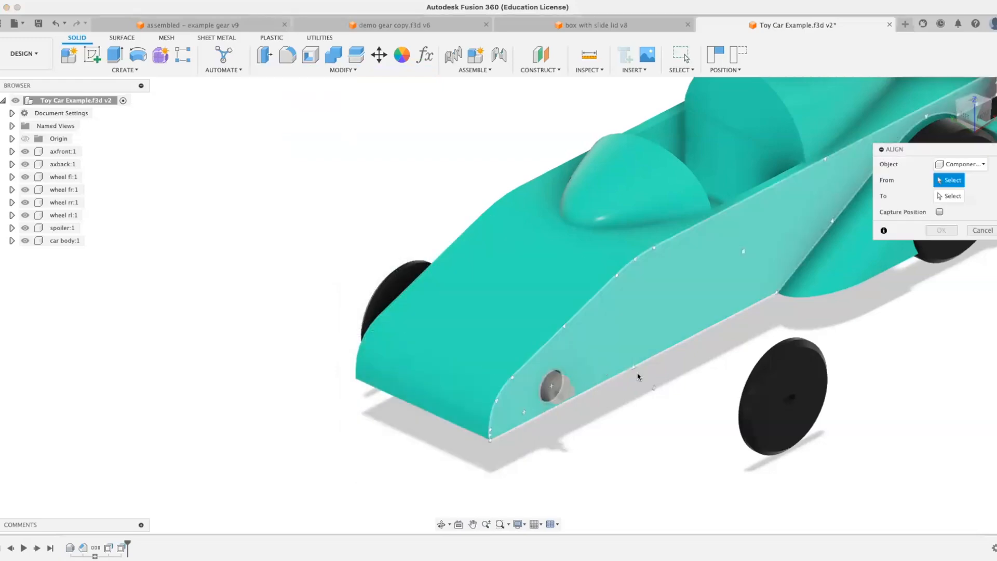
pyautogui.keyDown('shift'); pyautogui.moveTo(737, 420); pyautogui.dragTo(691, 389, button='middle'); pyautogui.keyUp('shift')
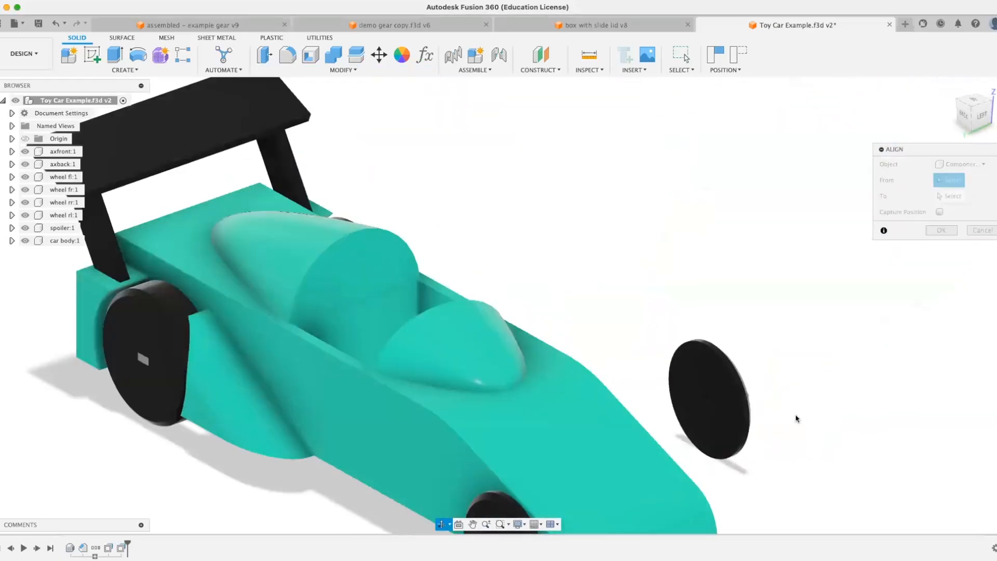
pyautogui.scroll(3, 689, 377)
pyautogui.scroll(5, 689, 377)
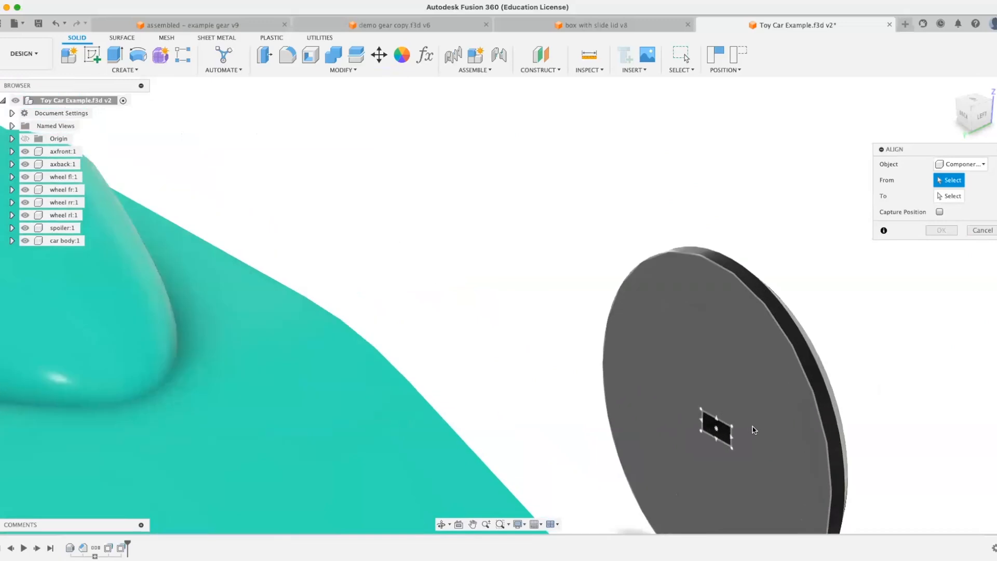
pyautogui.click(718, 392)
pyautogui.scroll(-5, 718, 392)
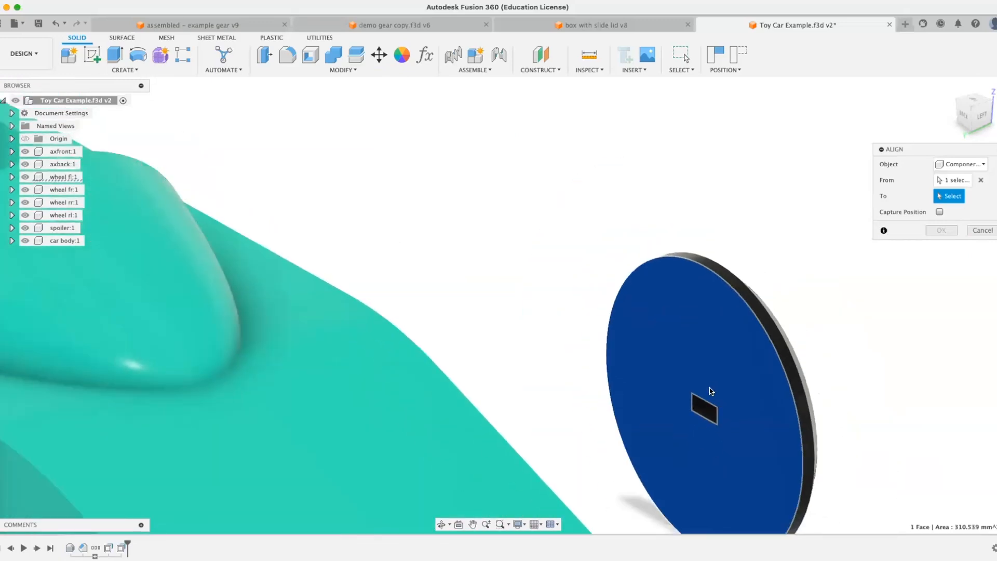
pyautogui.keyDown('shift'); pyautogui.moveTo(718, 392); pyautogui.dragTo(778, 331, button='middle'); pyautogui.keyUp('shift')
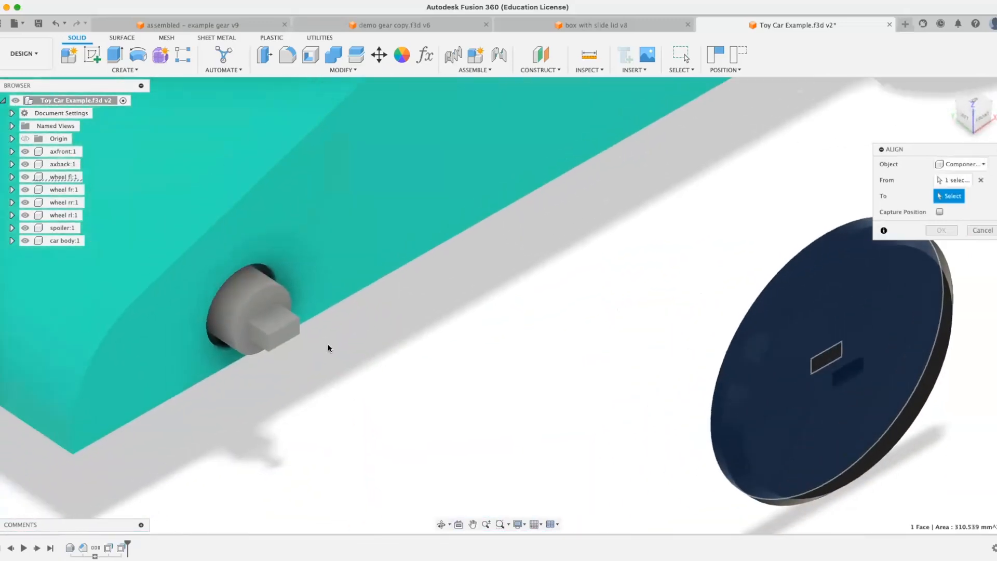
# Try to align the front-left wheel's inner face with the end of the front axle, flipping the alignment direction.
pyautogui.click(278, 336)
pyautogui.keyDown('shift'); pyautogui.moveTo(279, 336); pyautogui.dragTo(426, 229, button='middle'); pyautogui.keyUp('shift')
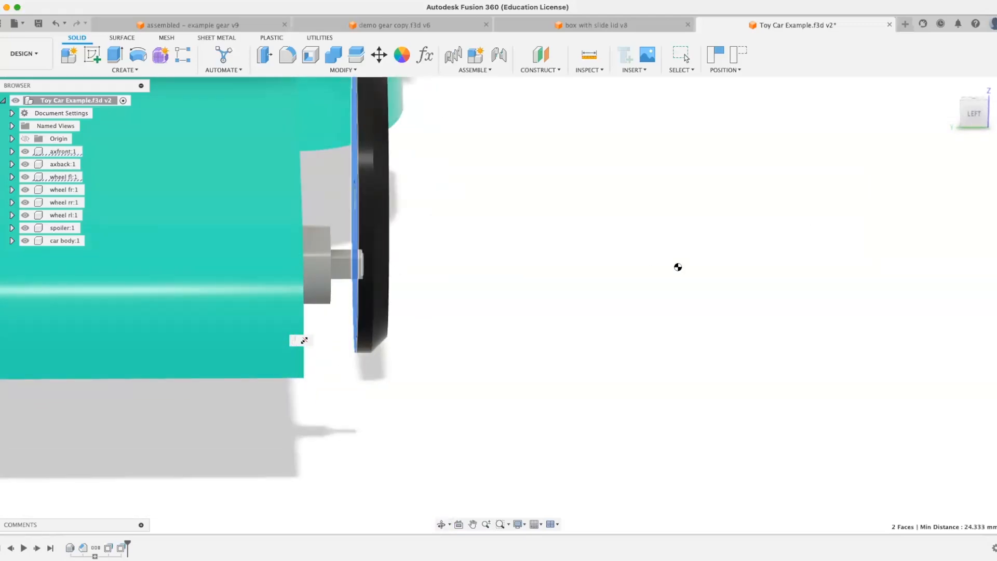
pyautogui.click(305, 340)
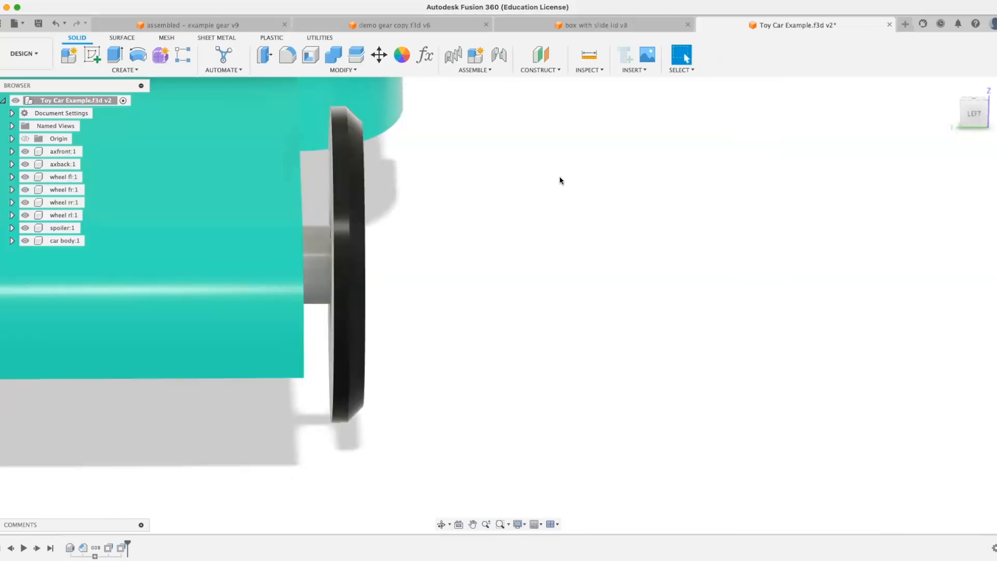
# Pull the front-left wheel off the axle and align the bottom face of its slot with the underside of the axle's rectangular peg.
pyautogui.keyDown('shift'); pyautogui.moveTo(391, 291); pyautogui.dragTo(359, 294, button='middle'); pyautogui.keyUp('shift')
pyautogui.moveTo(371, 288); pyautogui.dragTo(578, 303)
pyautogui.click(346, 67)
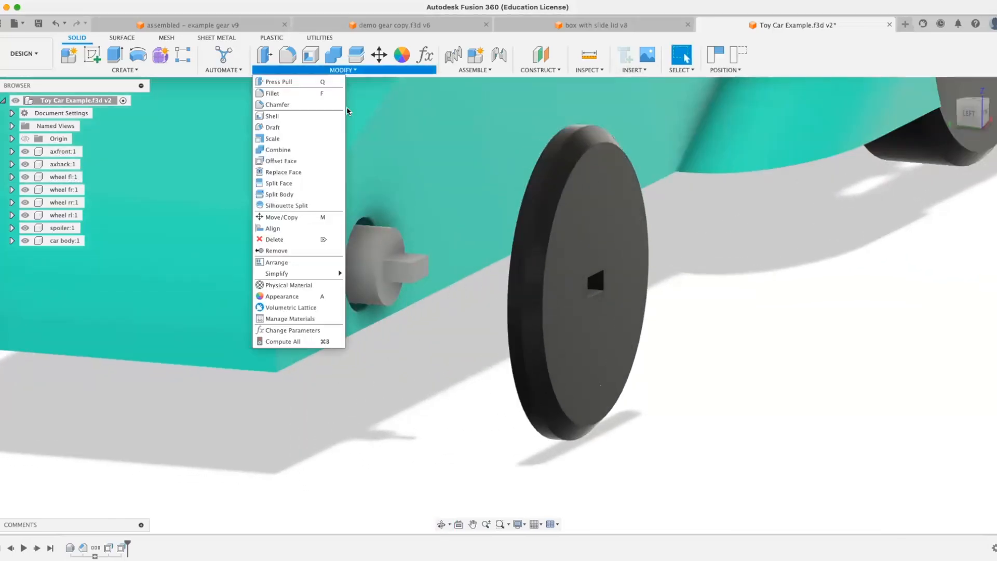
pyautogui.click(301, 227)
pyautogui.keyDown('shift'); pyautogui.moveTo(400, 267); pyautogui.dragTo(567, 304, button='middle'); pyautogui.keyUp('shift')
pyautogui.scroll(-3, 615, 300)
pyautogui.scroll(8, 610, 285)
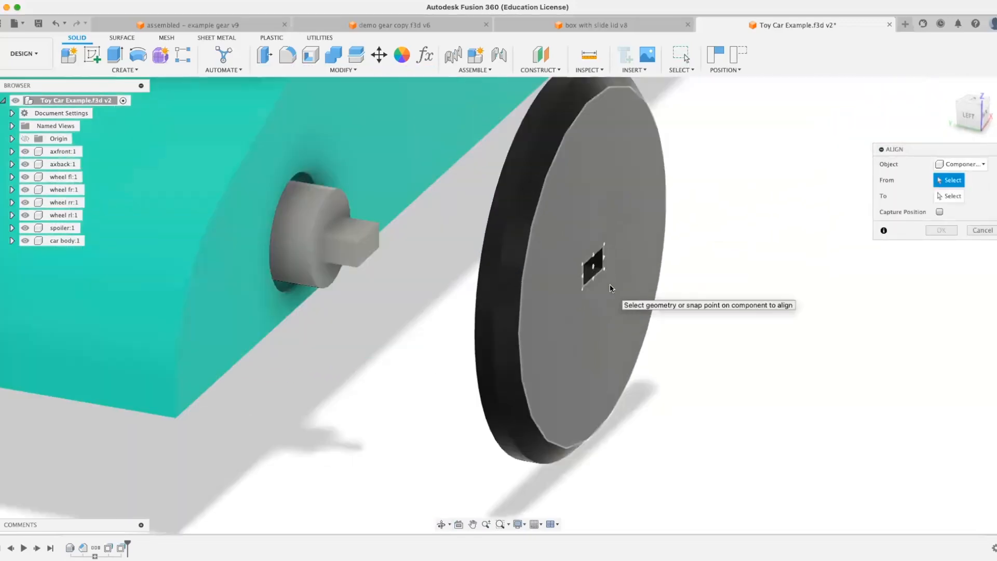
pyautogui.click(575, 270)
pyautogui.keyDown('shift'); pyautogui.moveTo(187, 321); pyautogui.dragTo(171, 235, button='middle'); pyautogui.keyUp('shift')
pyautogui.click(171, 235)
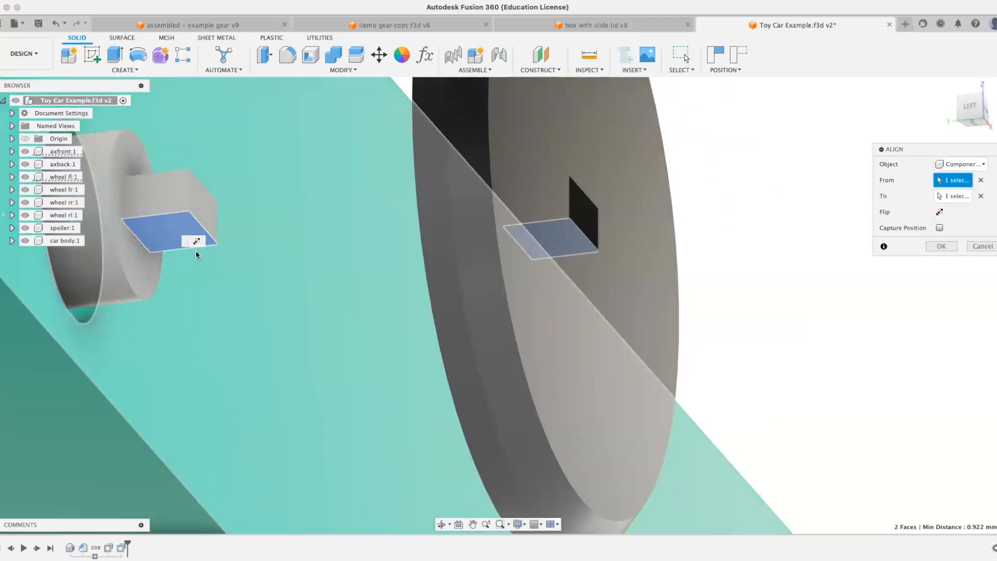
pyautogui.rightClick(297, 287)
pyautogui.click(949, 244)
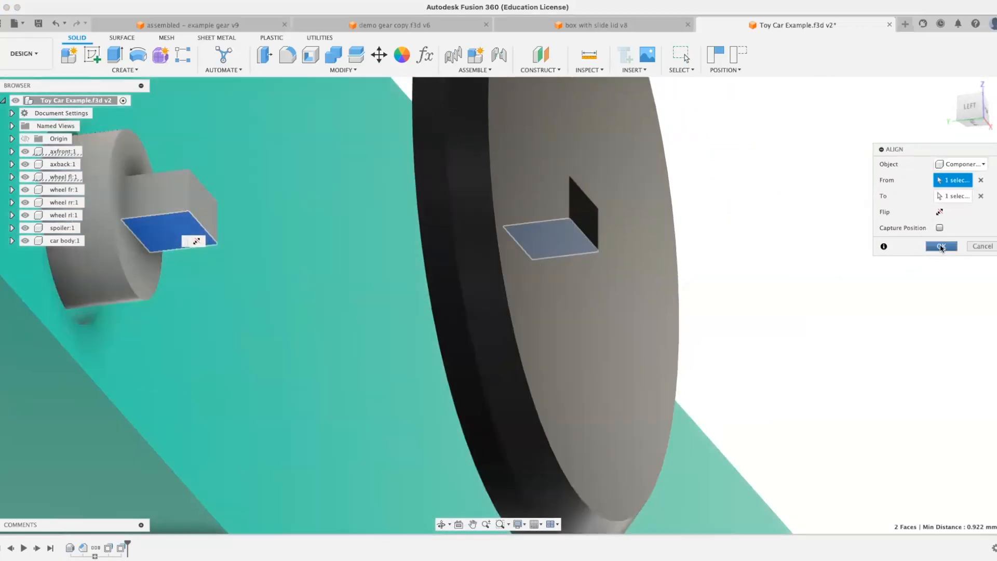
pyautogui.click(941, 246)
# Align the front-left wheel flush with the end of the front axle's peg.
pyautogui.keyDown('shift'); pyautogui.moveTo(643, 243); pyautogui.dragTo(502, 222, button='middle'); pyautogui.keyUp('shift')
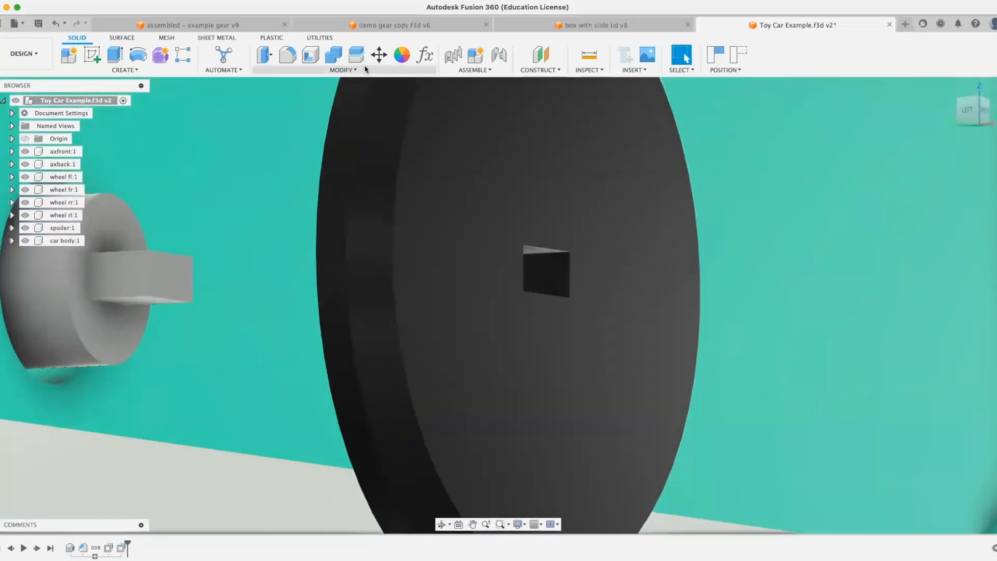
pyautogui.click(343, 70)
pyautogui.click(307, 226)
pyautogui.keyDown('shift'); pyautogui.moveTo(307, 227); pyautogui.dragTo(442, 232, button='middle'); pyautogui.keyUp('shift')
pyautogui.click(271, 239)
pyautogui.keyDown('shift'); pyautogui.moveTo(269, 239); pyautogui.dragTo(362, 274, button='middle'); pyautogui.keyUp('shift')
pyautogui.click(194, 167)
pyautogui.keyDown('shift'); pyautogui.moveTo(474, 270); pyautogui.dragTo(623, 337, button='middle'); pyautogui.keyUp('shift')
pyautogui.click(940, 246)
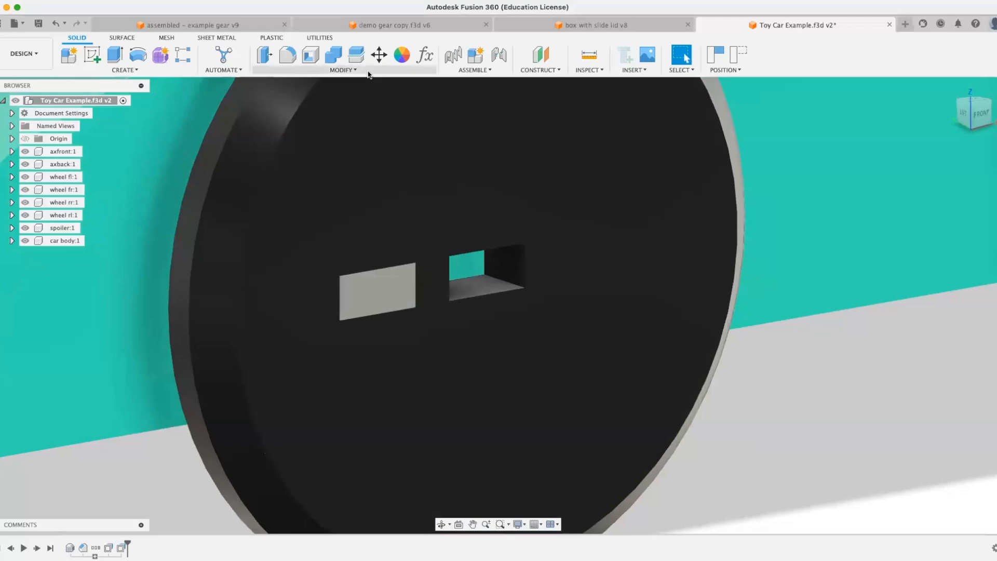
# Try to align the wheel slot's side face with the axle's peg, and revert the wheel to its stored position.
pyautogui.click(342, 69)
pyautogui.click(296, 225)
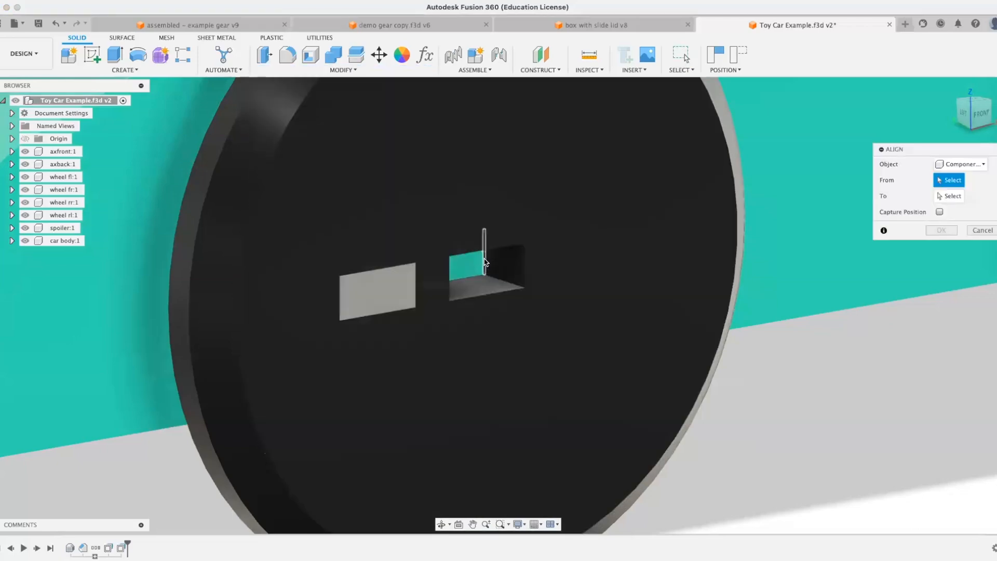
pyautogui.click(497, 270)
pyautogui.keyDown('shift'); pyautogui.moveTo(383, 302); pyautogui.dragTo(419, 298, button='middle'); pyautogui.keyUp('shift')
pyautogui.scroll(2, 419, 298)
pyautogui.click(980, 231)
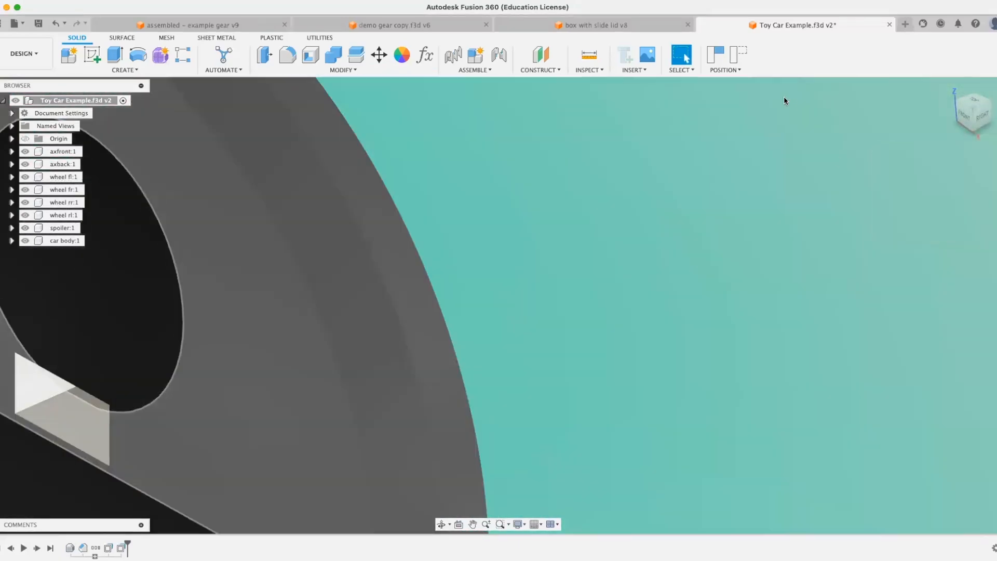
pyautogui.click(736, 55)
# Shift the front-left wheel slightly and revert the position change.
pyautogui.scroll(2, 678, 189)
pyautogui.scroll(-3, 613, 237)
pyautogui.keyDown('shift'); pyautogui.moveTo(614, 238); pyautogui.dragTo(569, 299, button='middle'); pyautogui.keyUp('shift')
pyautogui.scroll(2, 569, 299)
pyautogui.scroll(-3, 574, 303)
pyautogui.scroll(-3, 575, 303)
pyautogui.keyDown('shift'); pyautogui.moveTo(610, 228); pyautogui.dragTo(572, 327, button='middle'); pyautogui.keyUp('shift')
pyautogui.scroll(2, 583, 318)
pyautogui.moveTo(581, 315); pyautogui.dragTo(569, 326)
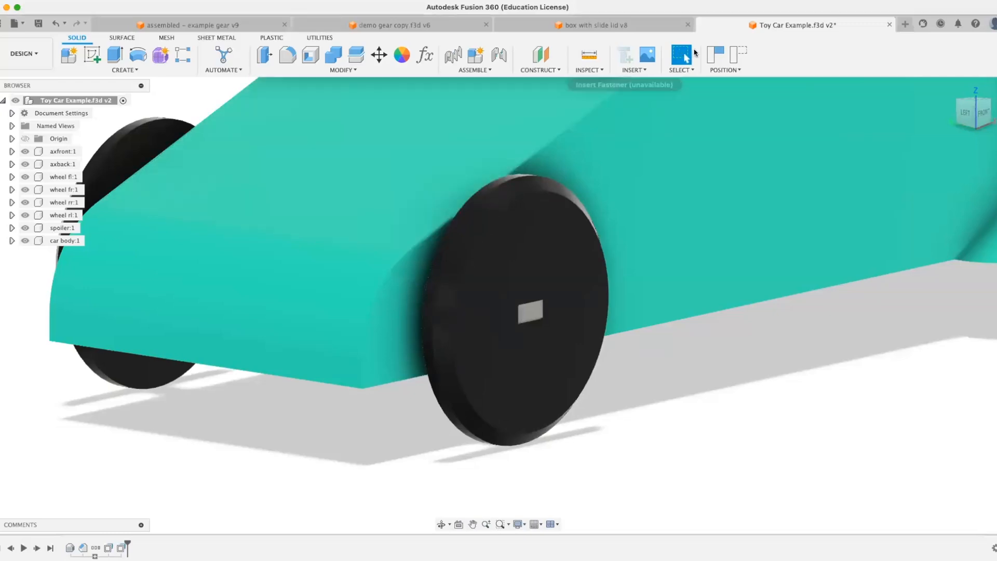
pyautogui.click(729, 56)
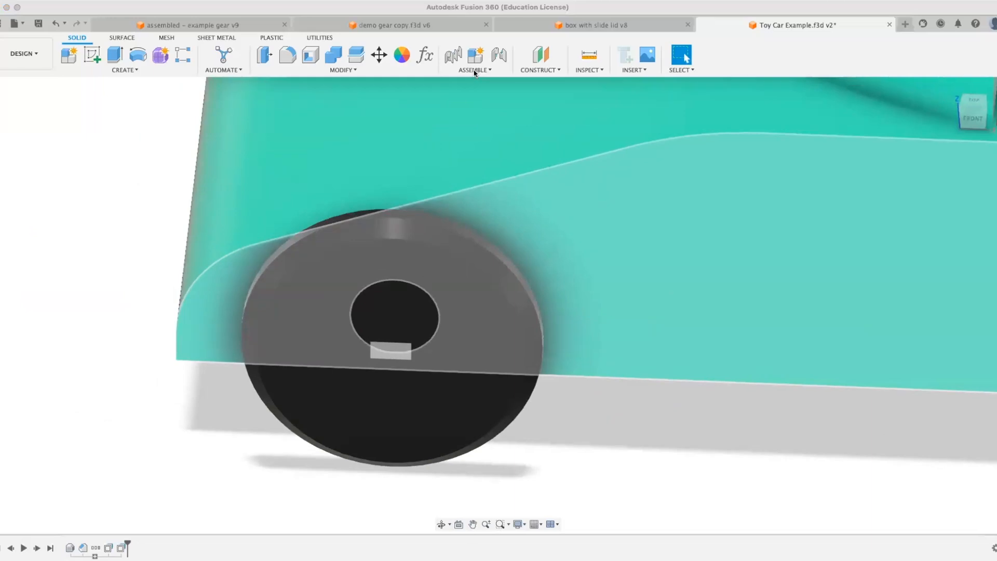
# Review the available assembly joint commands and examine how the front wheels sit on the axle and car body.
pyautogui.click(474, 71)
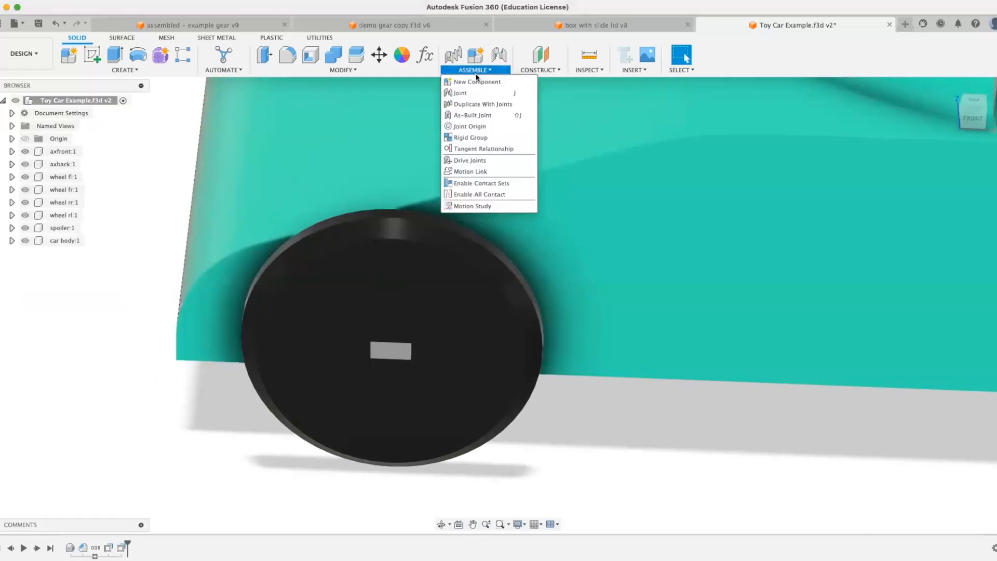
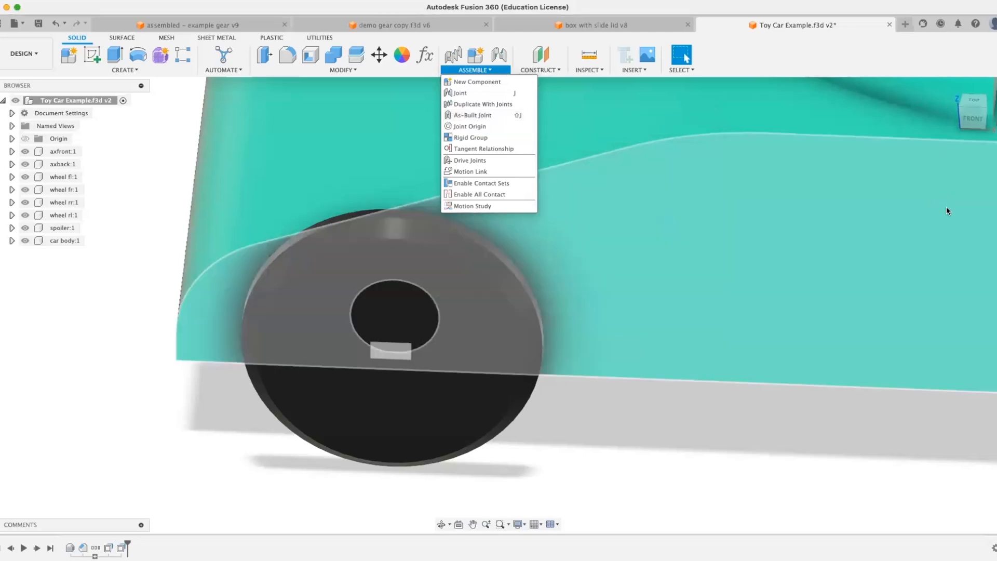
pyautogui.click(585, 414)
pyautogui.scroll(3, 585, 405)
pyautogui.scroll(-5, 586, 396)
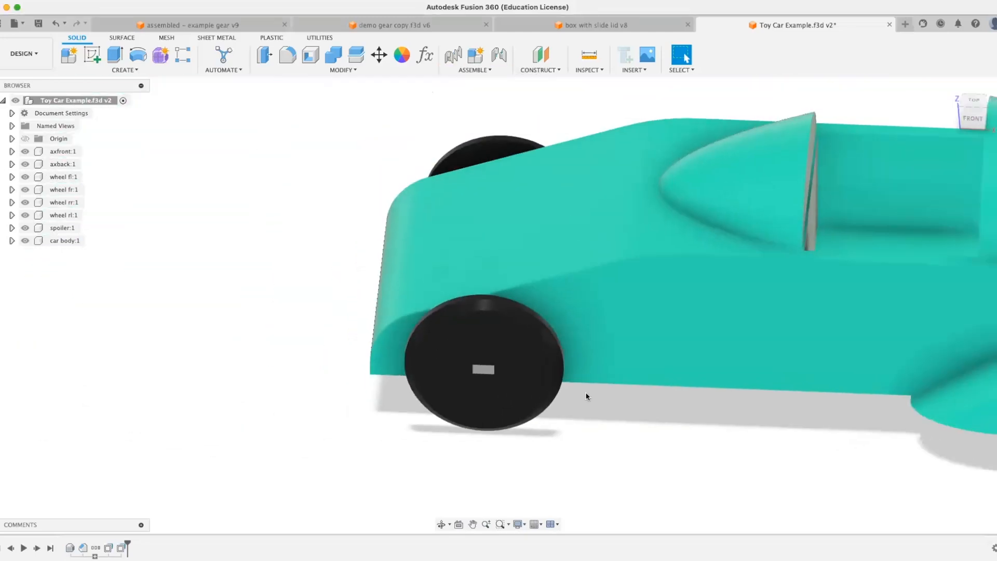
pyautogui.moveTo(576, 407); pyautogui.dragTo(531, 244, button='middle')
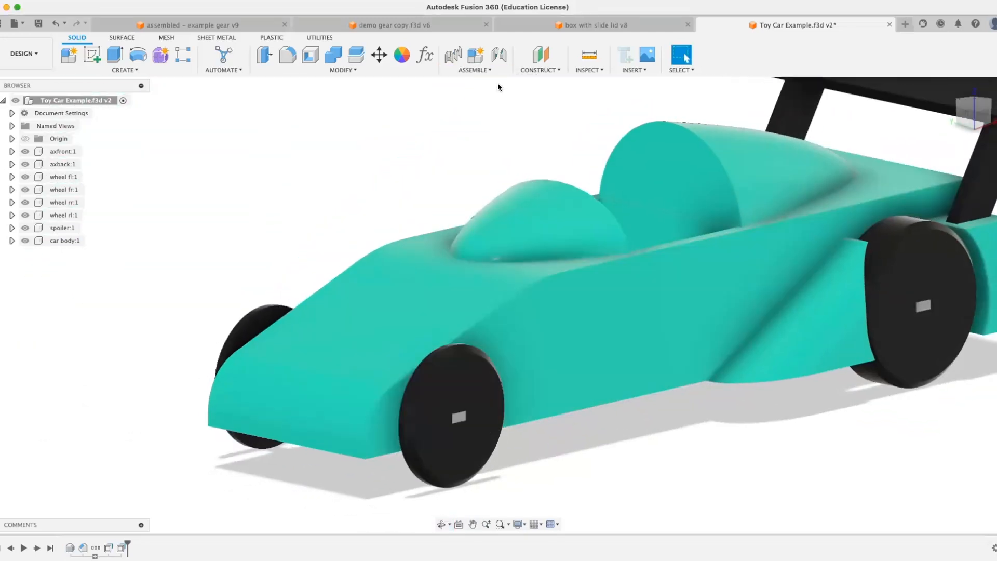
pyautogui.click(485, 71)
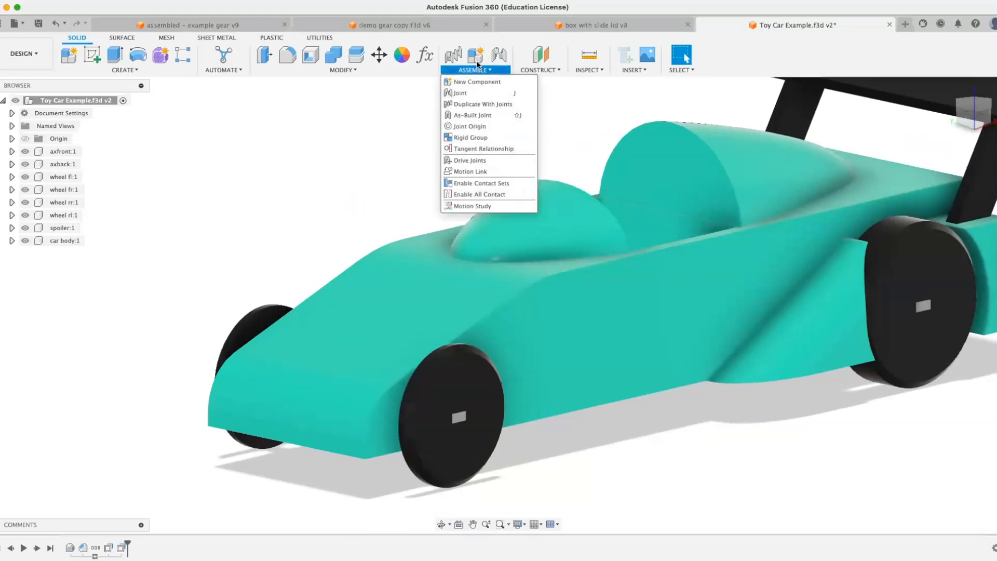
pyautogui.scroll(5, 376, 264)
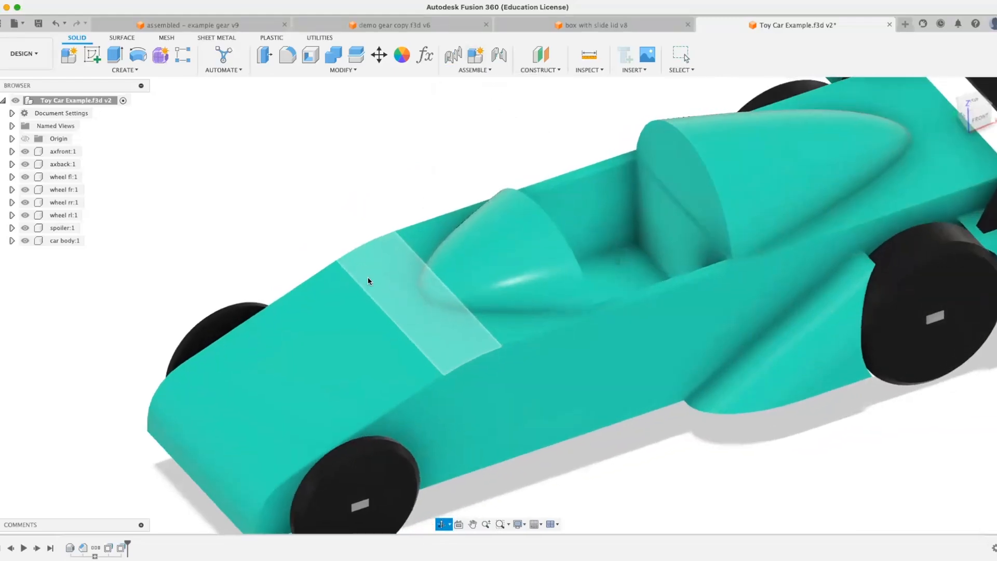
pyautogui.scroll(-5, 398, 239)
pyautogui.scroll(-1, 345, 263)
pyautogui.moveTo(400, 239); pyautogui.dragTo(369, 246, button='middle')
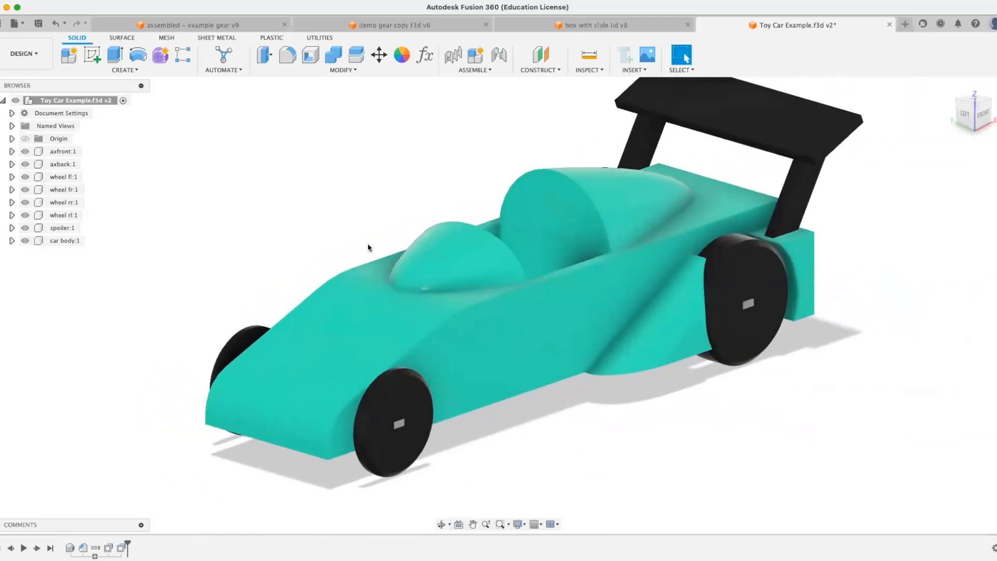
pyautogui.keyDown('shift'); pyautogui.moveTo(469, 353); pyautogui.dragTo(502, 413, button='middle'); pyautogui.keyUp('shift')
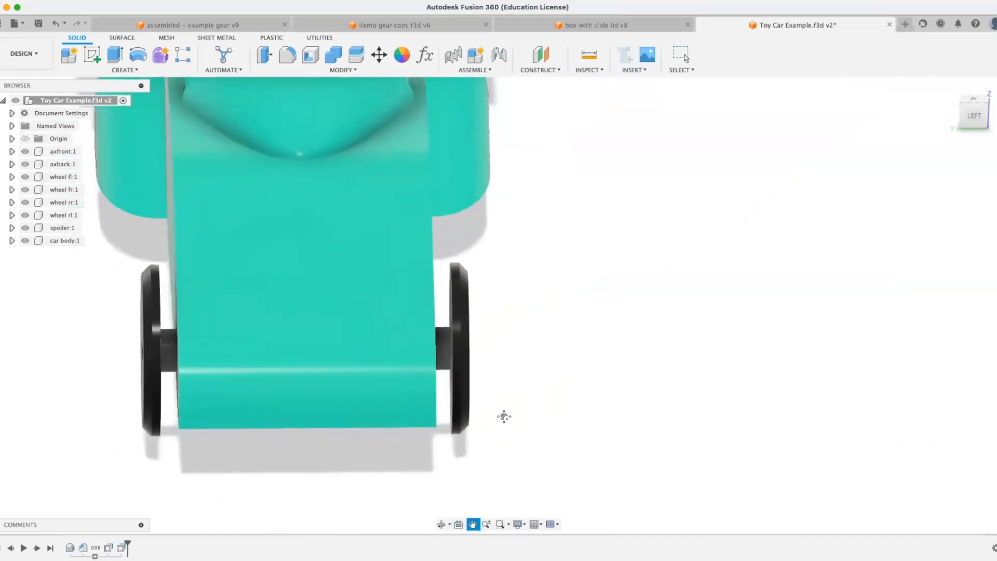
pyautogui.click(179, 358)
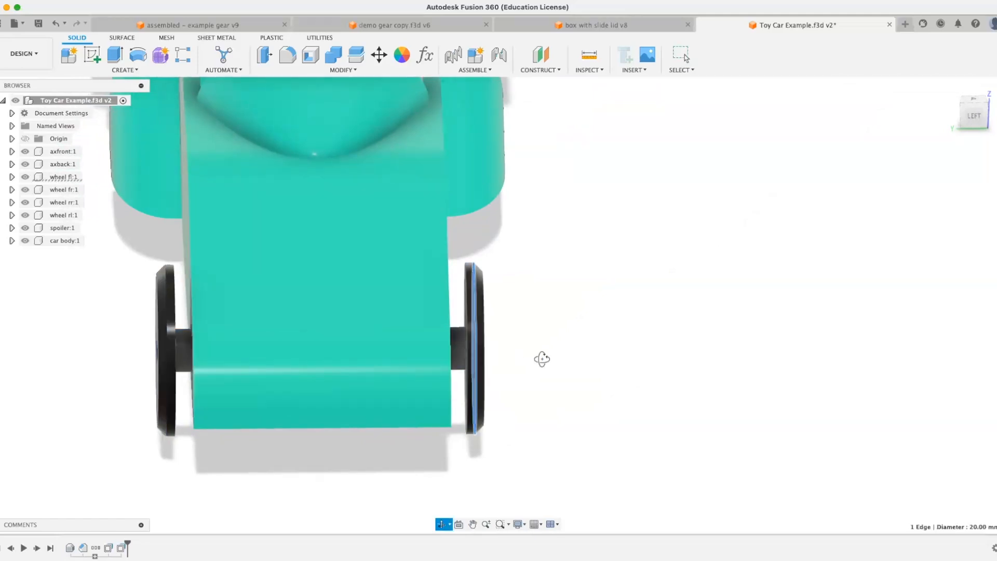
pyautogui.keyDown('shift'); pyautogui.moveTo(541, 359); pyautogui.dragTo(477, 365, button='middle'); pyautogui.keyUp('shift')
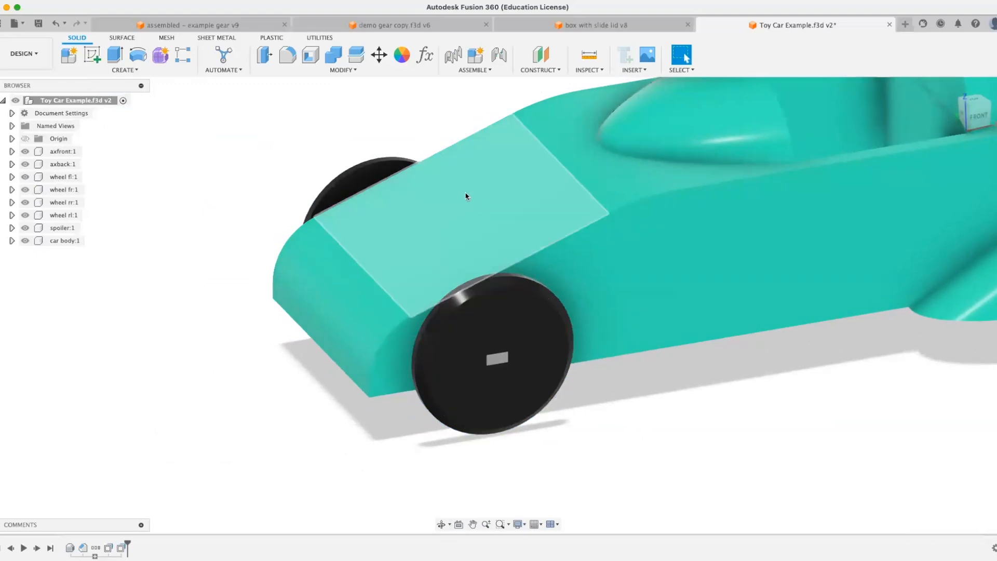
# Create a rigid as-built joint between the front-left wheel and the front axle.
pyautogui.click(473, 70)
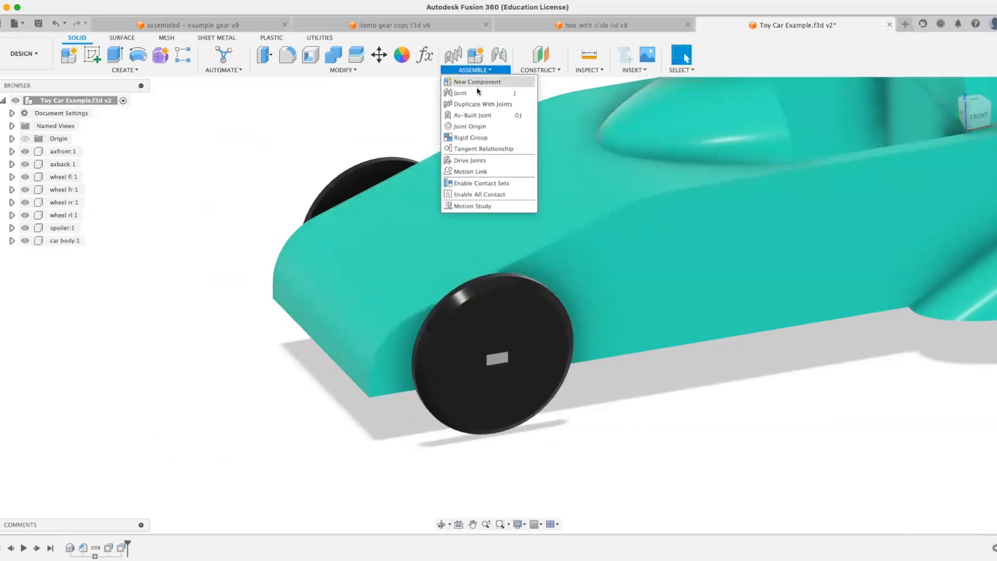
pyautogui.click(473, 115)
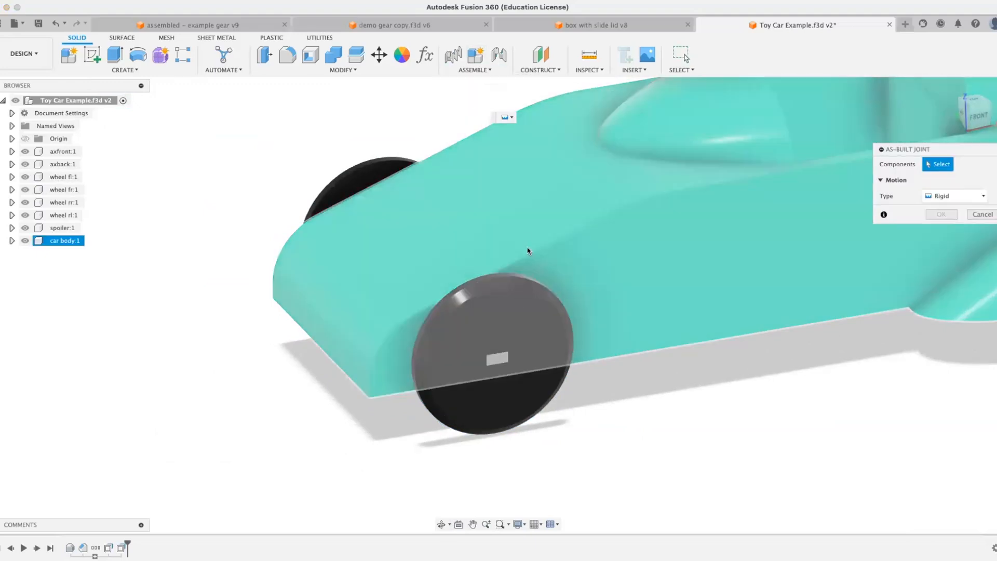
pyautogui.keyDown('shift'); pyautogui.moveTo(528, 251); pyautogui.dragTo(399, 348, button='middle'); pyautogui.keyUp('shift')
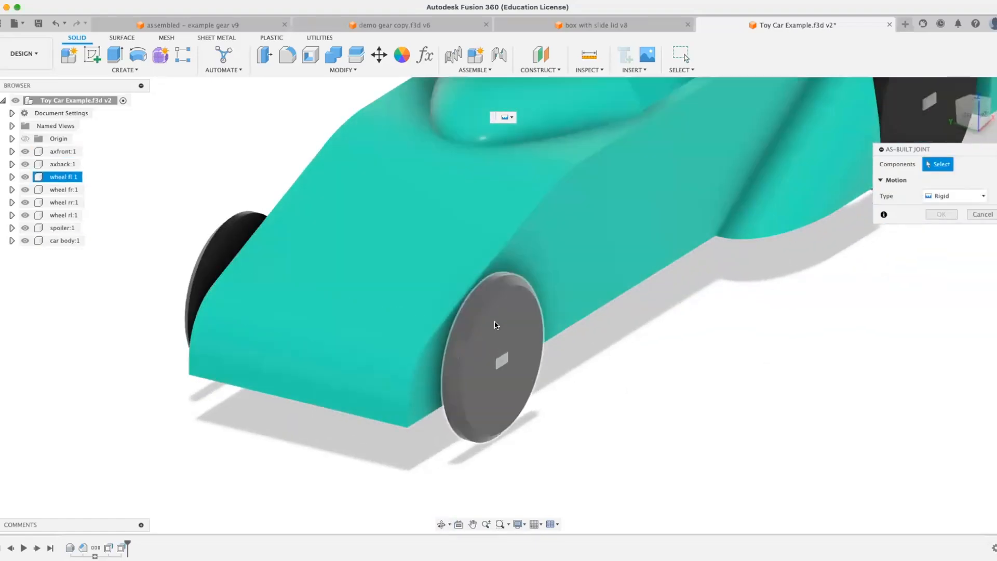
pyautogui.click(494, 325)
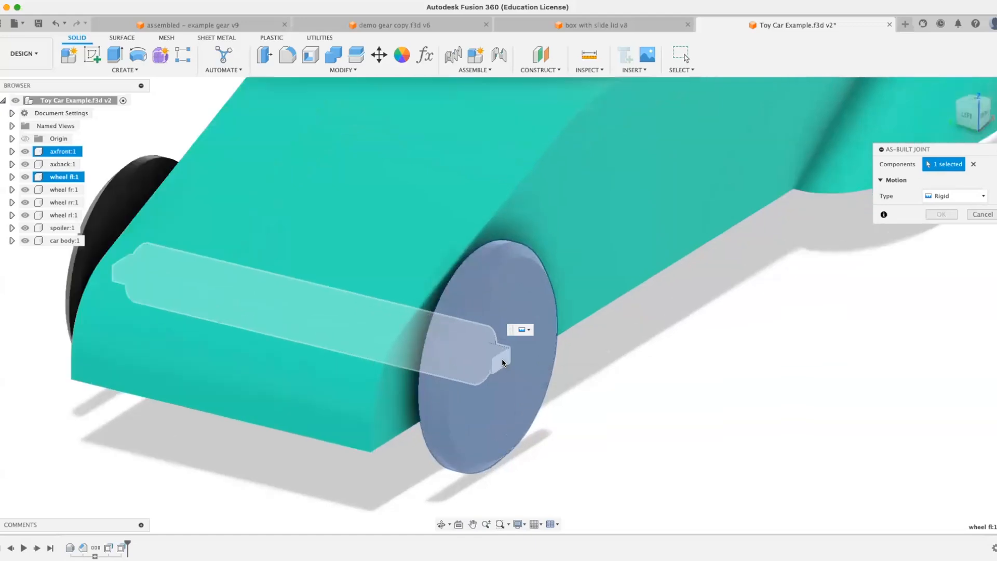
pyautogui.click(501, 358)
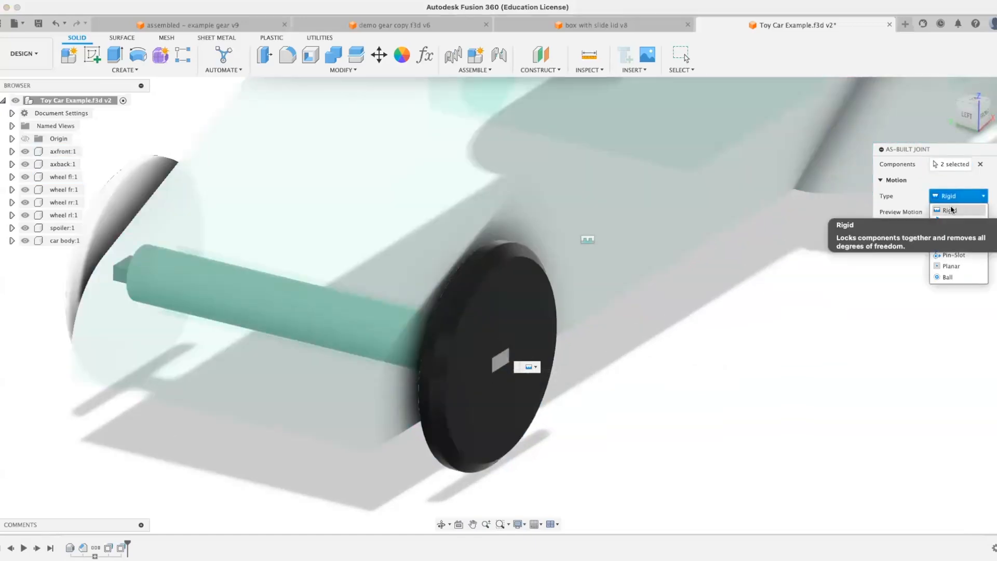
pyautogui.click(949, 208)
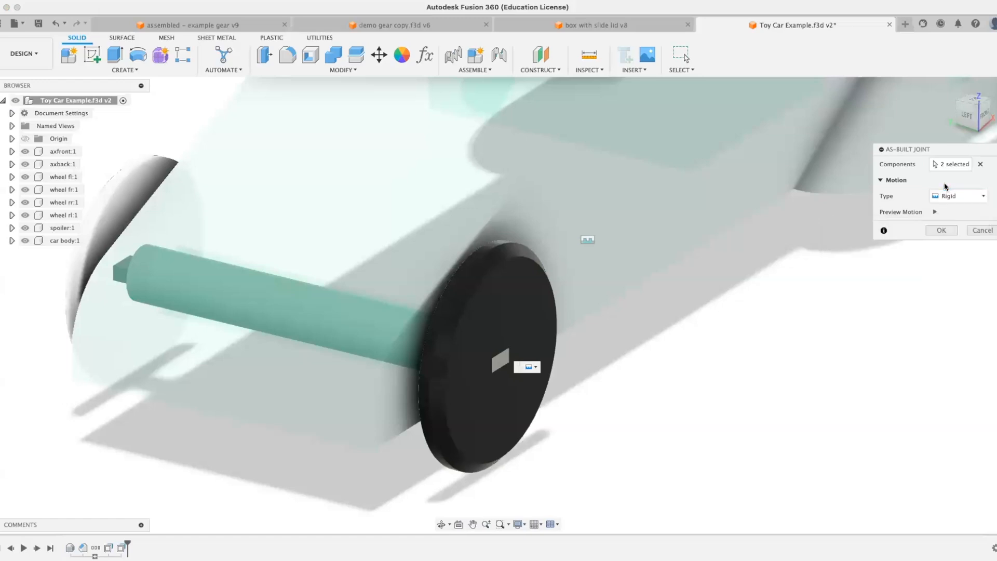
pyautogui.click(932, 231)
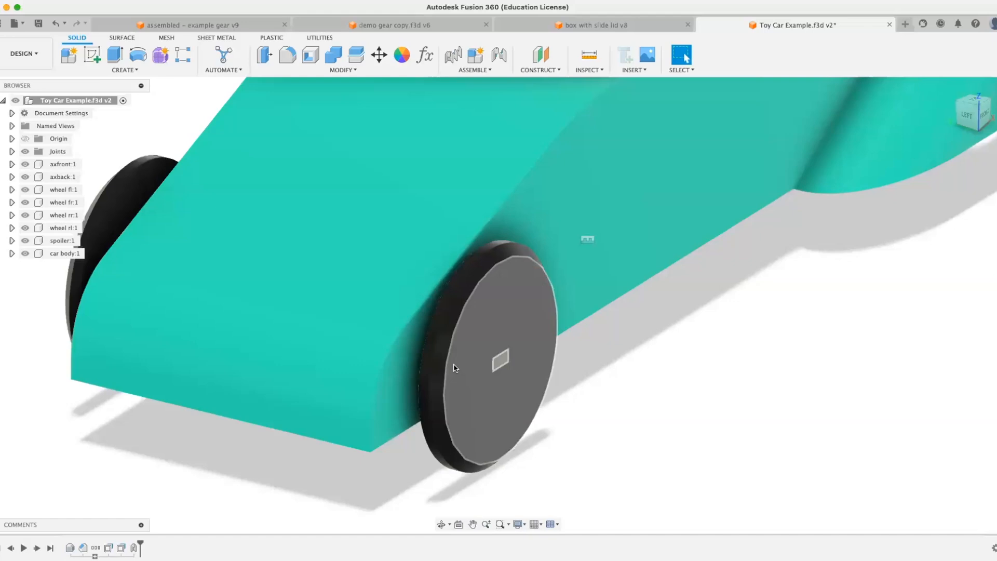
# Pull the front-left wheel away from the car to test its joint with the axle, and revert the position.
pyautogui.moveTo(453, 367); pyautogui.dragTo(753, 437)
pyautogui.scroll(5, 754, 437)
pyautogui.scroll(-5, 753, 437)
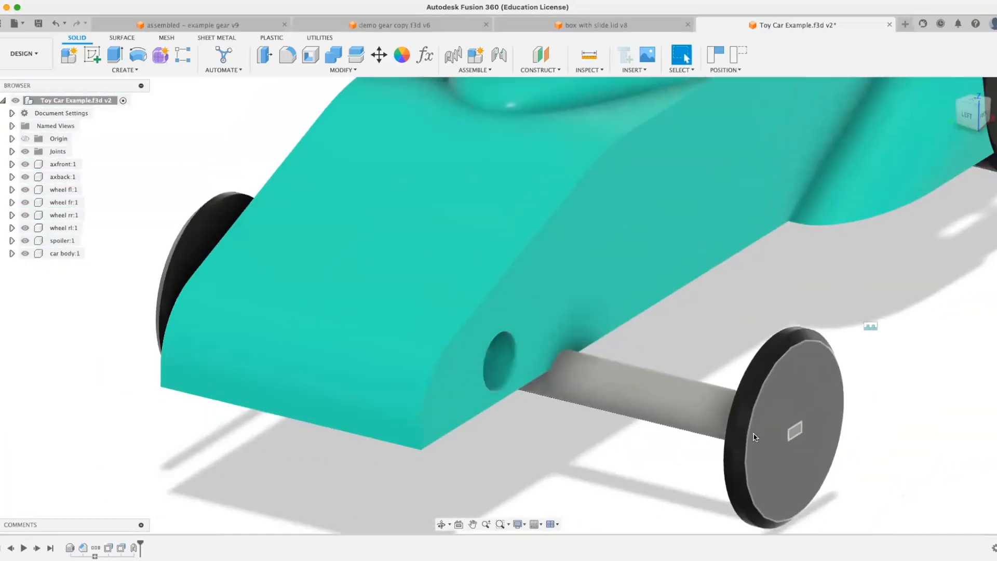
pyautogui.scroll(-5, 754, 436)
pyautogui.moveTo(754, 437); pyautogui.dragTo(629, 369, button='middle')
pyautogui.moveTo(629, 369); pyautogui.dragTo(603, 393)
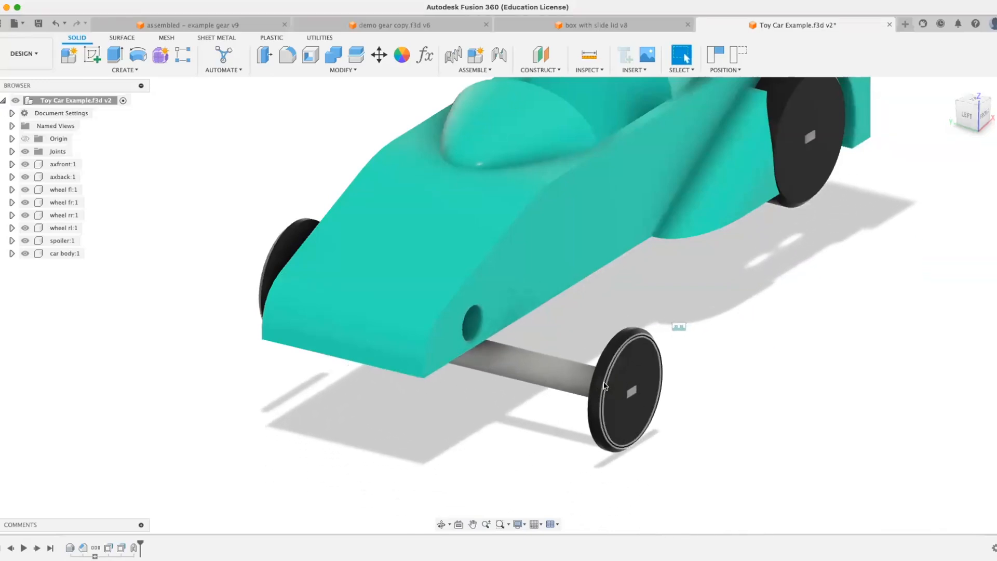
pyautogui.click(743, 51)
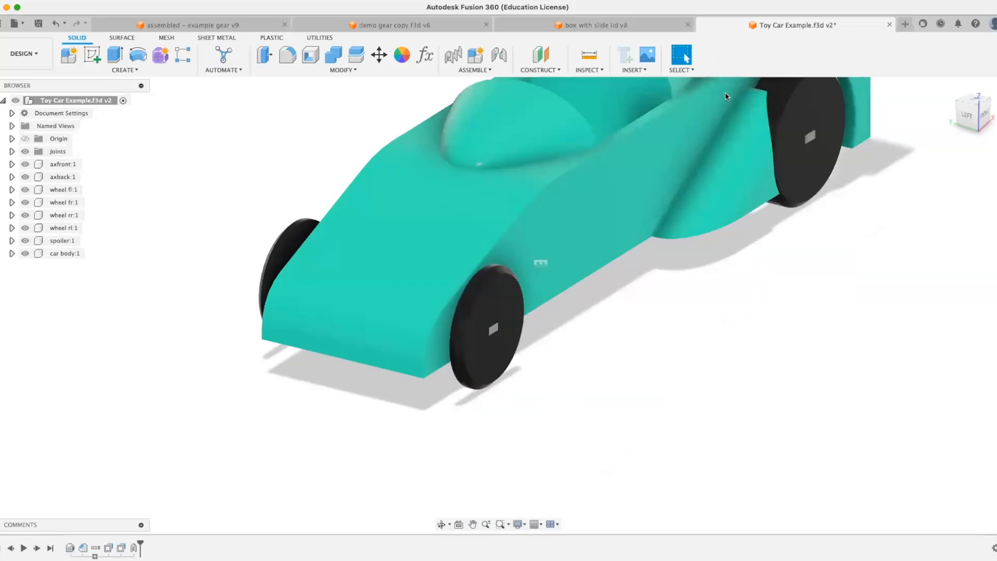
# Open the rigid joint between the front-left wheel and front axle to review its components and motion type, and cancel the edit.
pyautogui.keyDown('shift'); pyautogui.moveTo(648, 340); pyautogui.dragTo(635, 340, button='middle'); pyautogui.keyUp('shift')
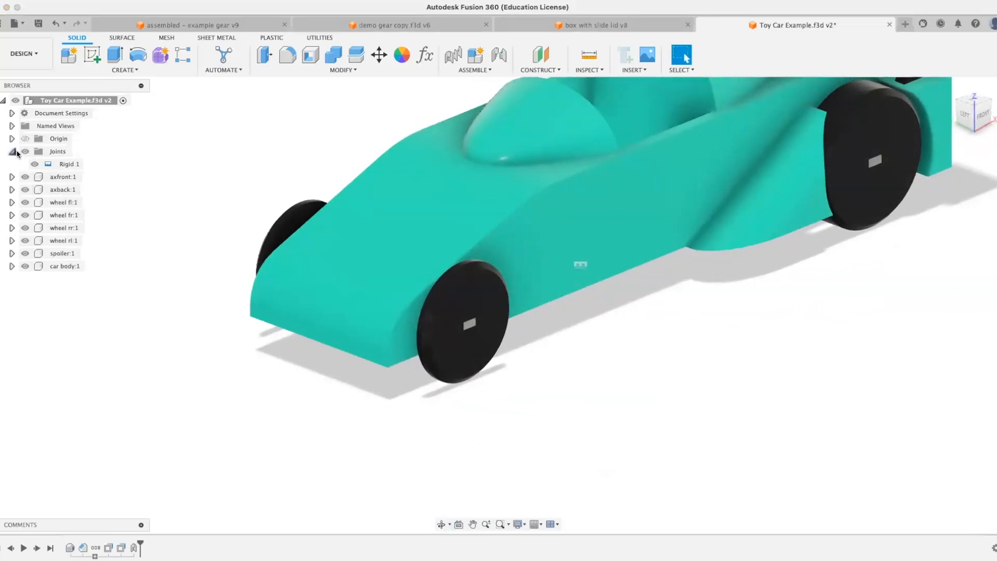
pyautogui.click(60, 165)
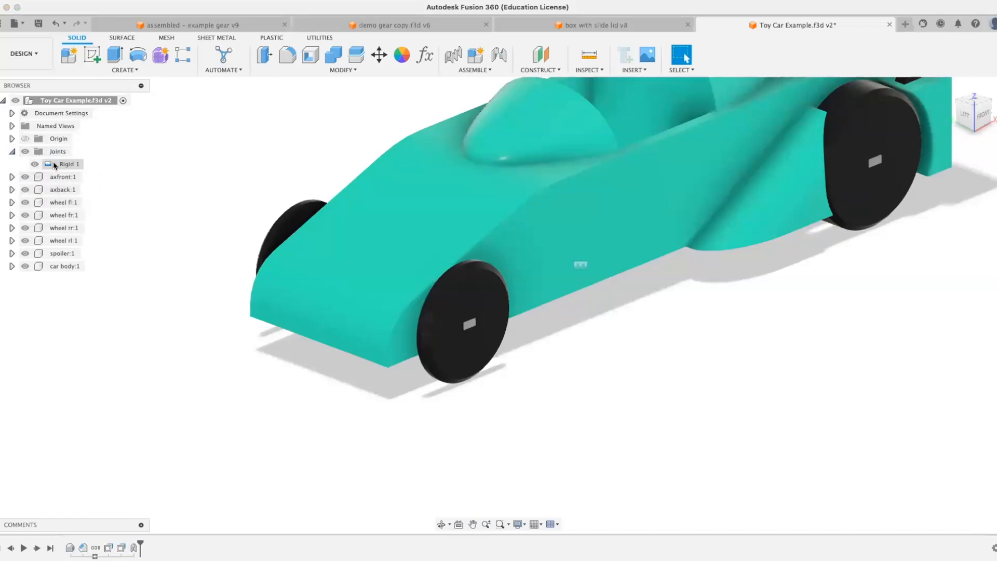
pyautogui.rightClick(55, 165)
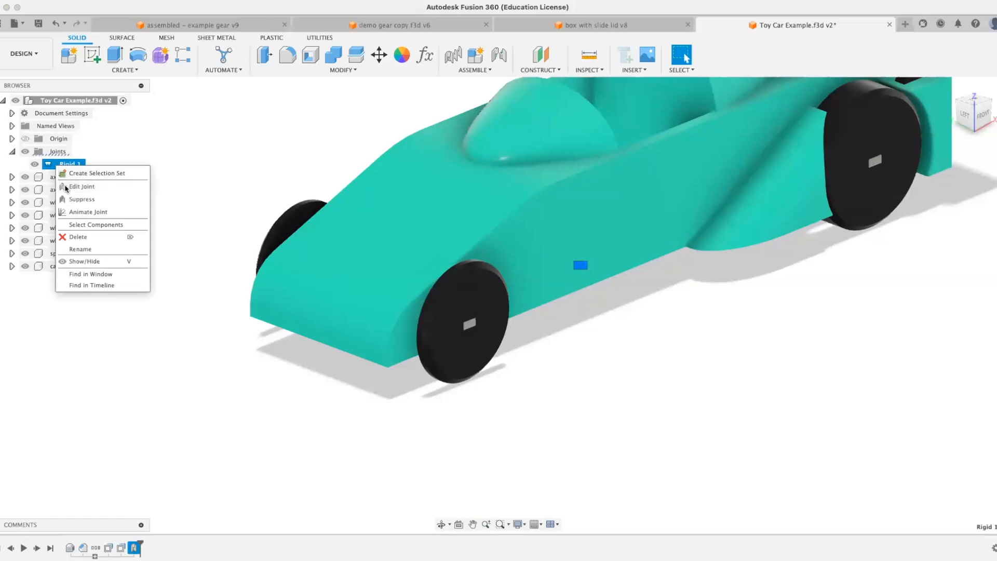
pyautogui.click(81, 187)
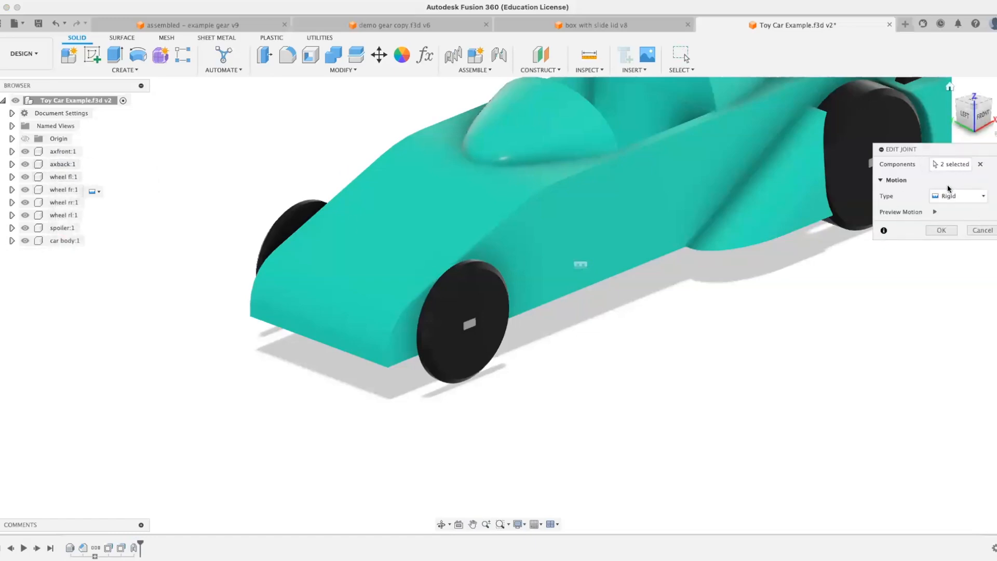
pyautogui.click(974, 230)
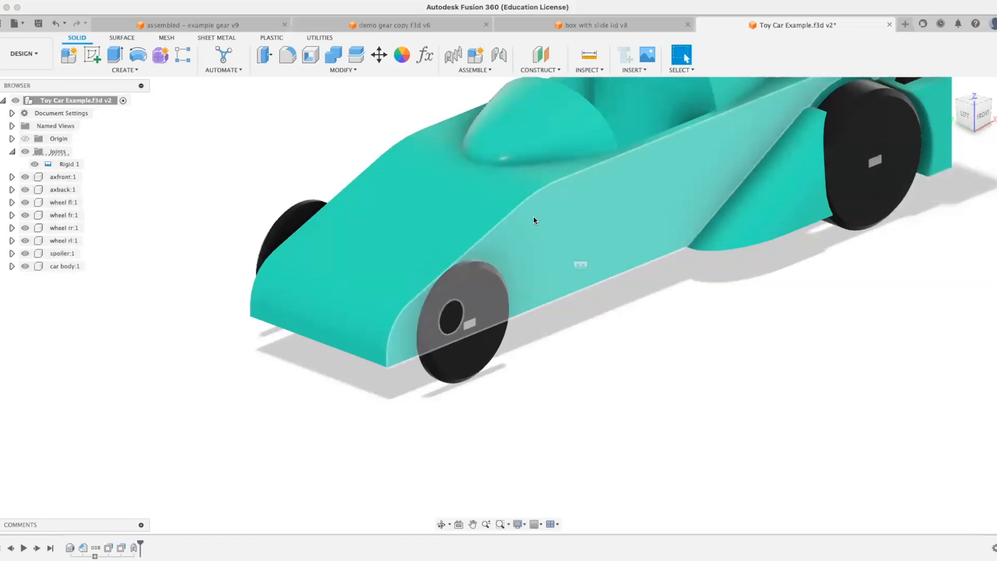
# Delete the rigid joint between the front-left wheel and the front axle.
pyautogui.rightClick(58, 165)
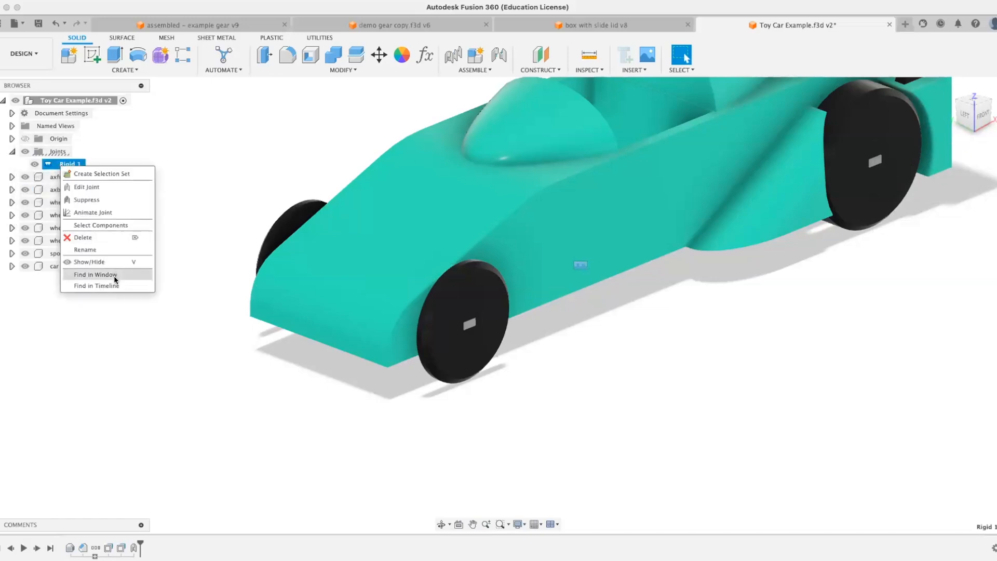
pyautogui.click(83, 238)
pyautogui.scroll(-2, 317, 306)
pyautogui.scroll(4, 343, 353)
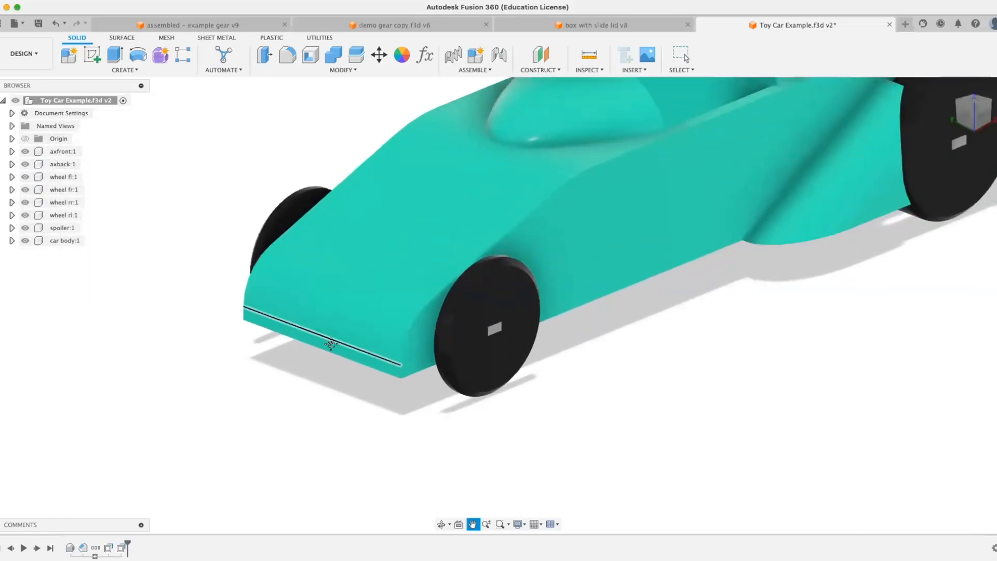
# Create a rigid group from the front axle and both front wheels, leaving the car body out.
pyautogui.click(482, 68)
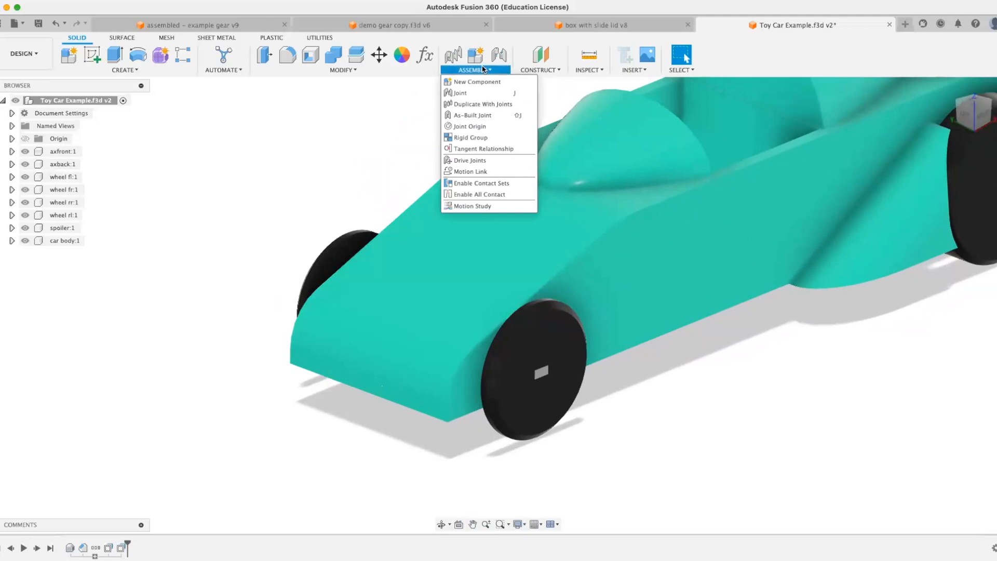
pyautogui.click(469, 137)
pyautogui.click(636, 247)
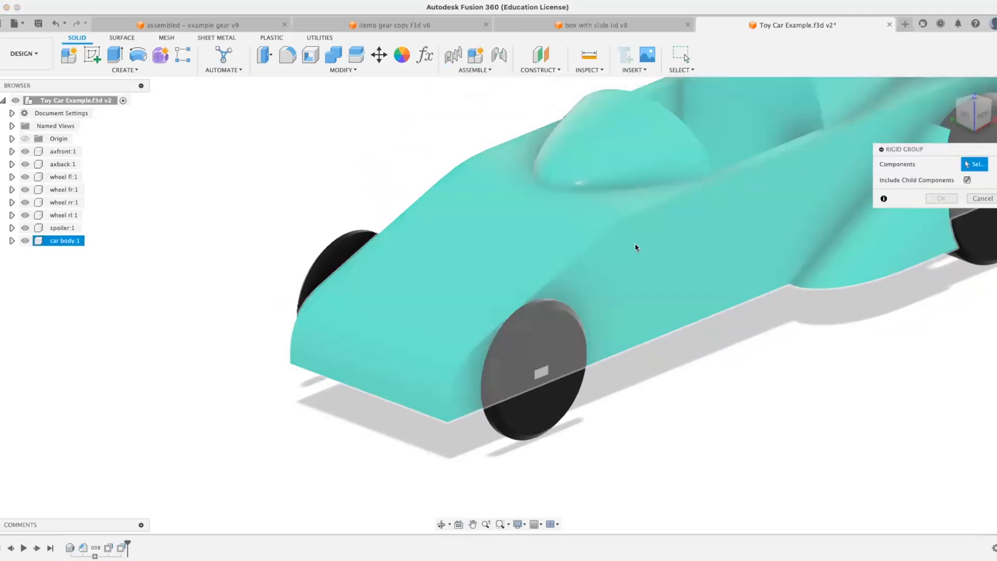
pyautogui.keyDown('shift'); pyautogui.moveTo(690, 321); pyautogui.dragTo(690, 324, button='middle'); pyautogui.keyUp('shift')
pyautogui.click(380, 342)
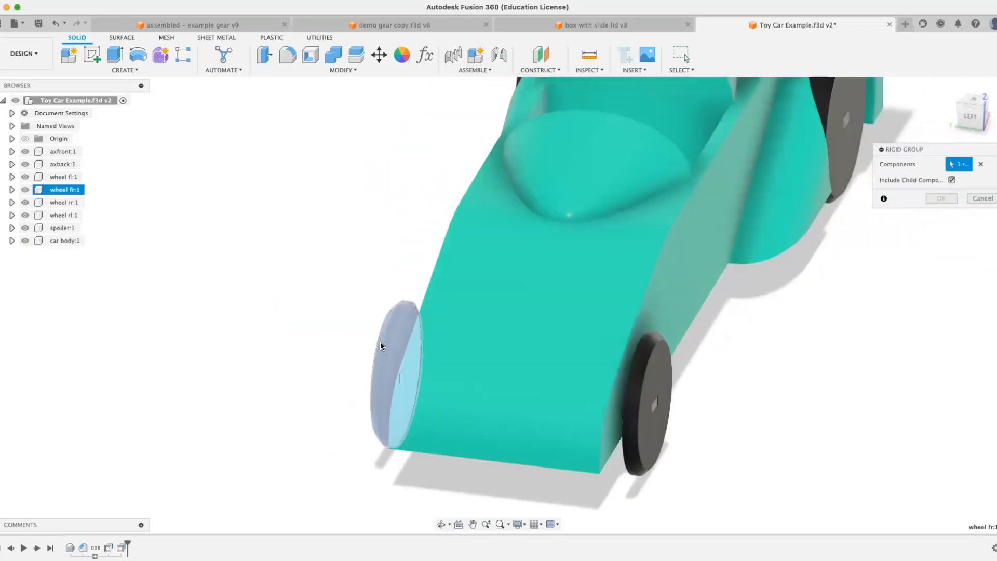
pyautogui.keyDown('shift'); pyautogui.moveTo(555, 382); pyautogui.dragTo(625, 367, button='middle'); pyautogui.keyUp('shift')
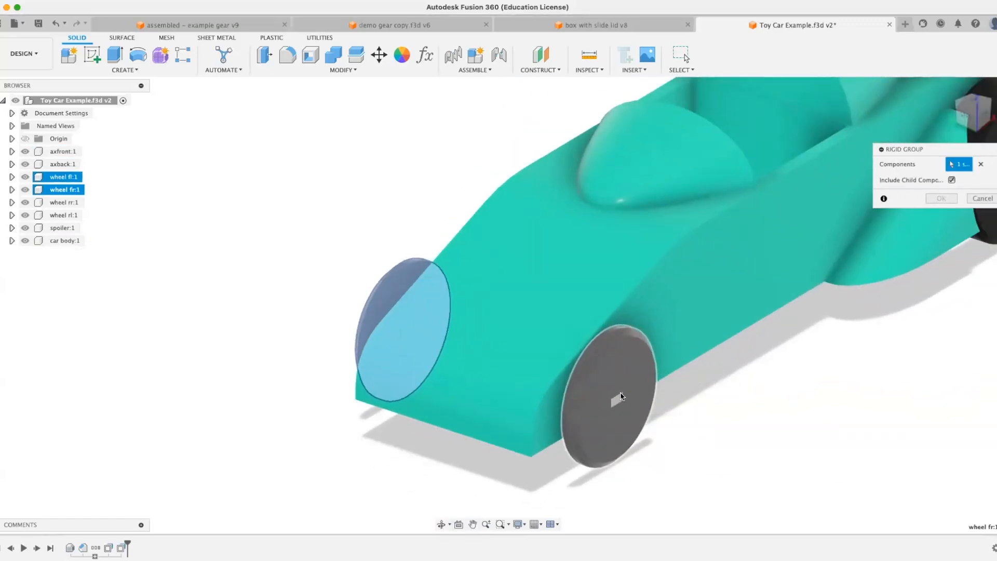
pyautogui.click(617, 378)
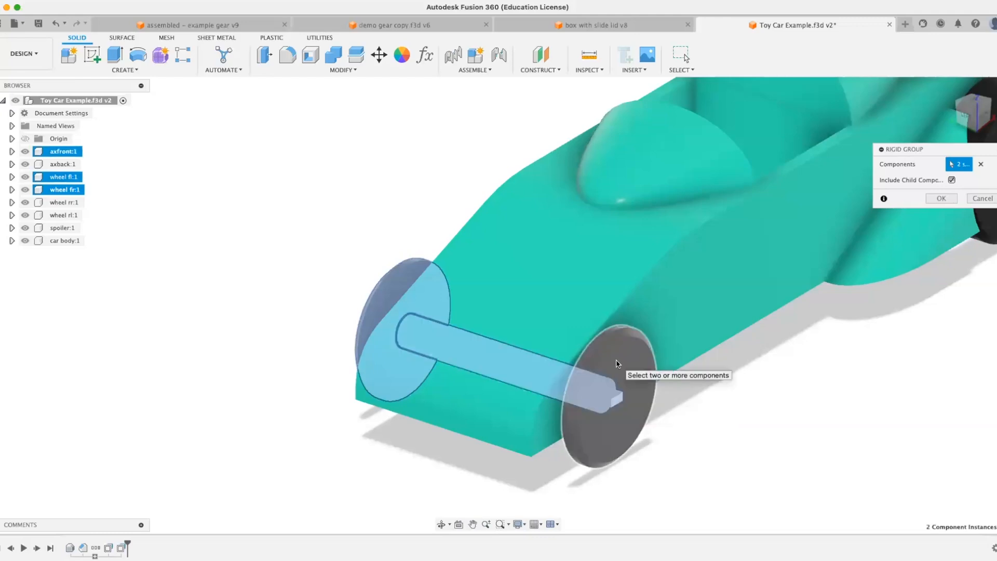
pyautogui.click(617, 363)
pyautogui.moveTo(671, 419)
pyautogui.keyDown('shift'); pyautogui.mouseDown(button='middle')
pyautogui.moveTo(683, 401)
pyautogui.moveTo(703, 407)
pyautogui.moveTo(686, 415)
pyautogui.mouseUp(button='middle'); pyautogui.keyUp('shift')
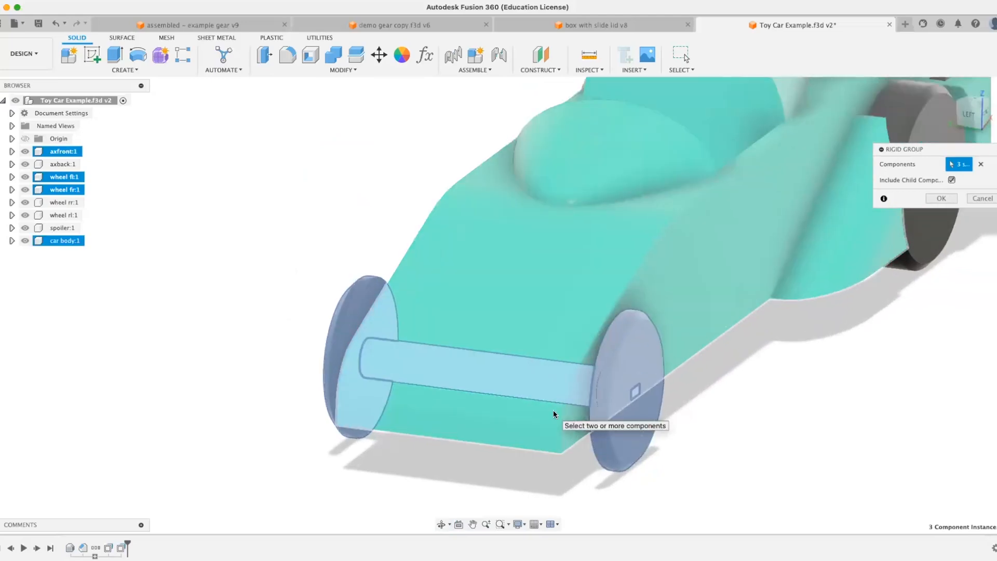
pyautogui.keyDown('shift'); pyautogui.moveTo(423, 396); pyautogui.dragTo(289, 384, button='middle'); pyautogui.keyUp('shift')
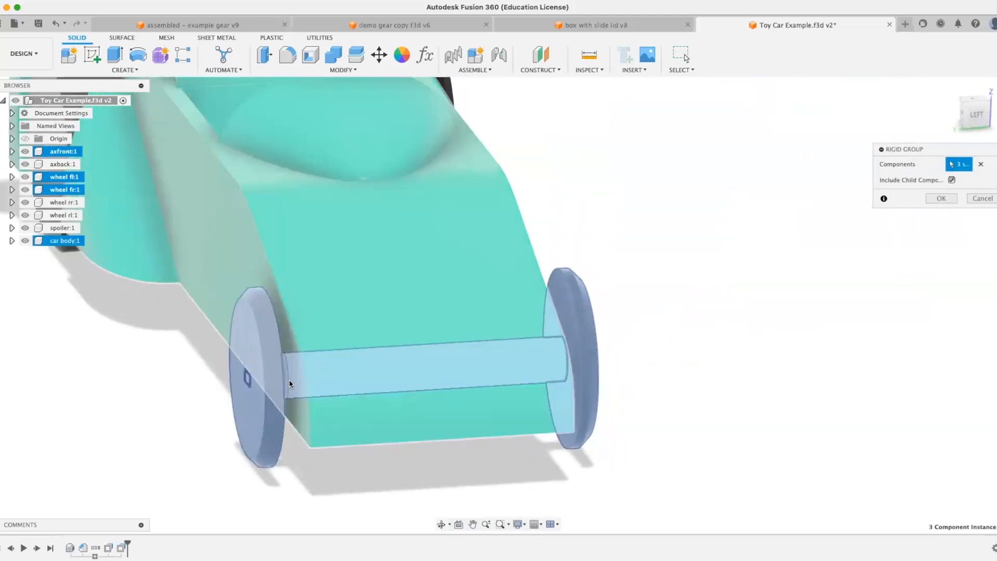
pyautogui.keyDown('shift'); pyautogui.moveTo(497, 383); pyautogui.dragTo(556, 386, button='middle'); pyautogui.keyUp('shift')
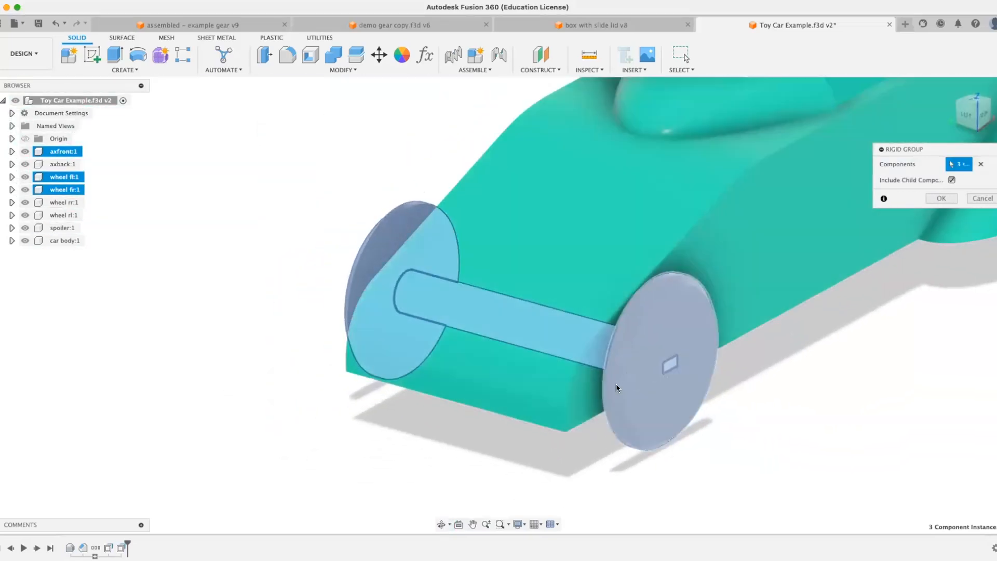
pyautogui.click(945, 203)
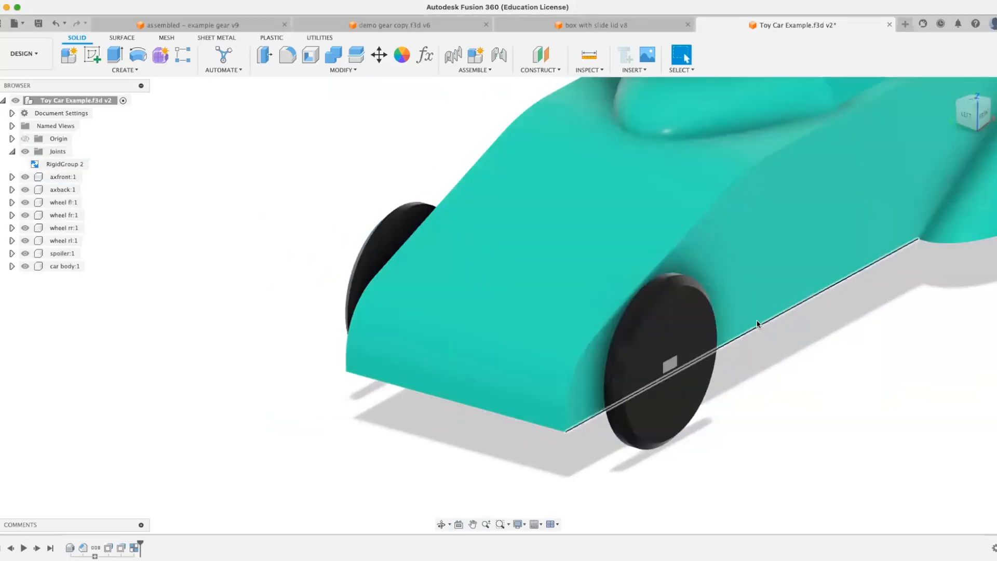
# Pull the front wheels and axle away from the car to test their rigid group, and revert the position.
pyautogui.scroll(3, 756, 323)
pyautogui.scroll(-6, 756, 323)
pyautogui.moveTo(756, 322); pyautogui.dragTo(563, 347, button='middle')
pyautogui.moveTo(525, 359); pyautogui.dragTo(910, 386)
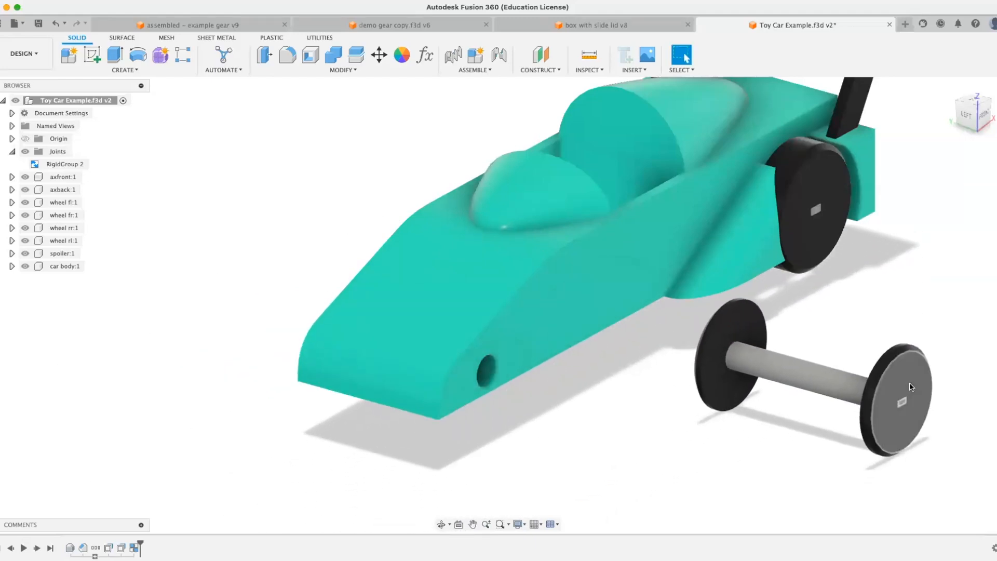
pyautogui.moveTo(910, 385)
pyautogui.keyDown('shift'); pyautogui.mouseDown(button='middle')
pyautogui.moveTo(883, 368)
pyautogui.moveTo(915, 376)
pyautogui.mouseUp(button='middle'); pyautogui.keyUp('shift')
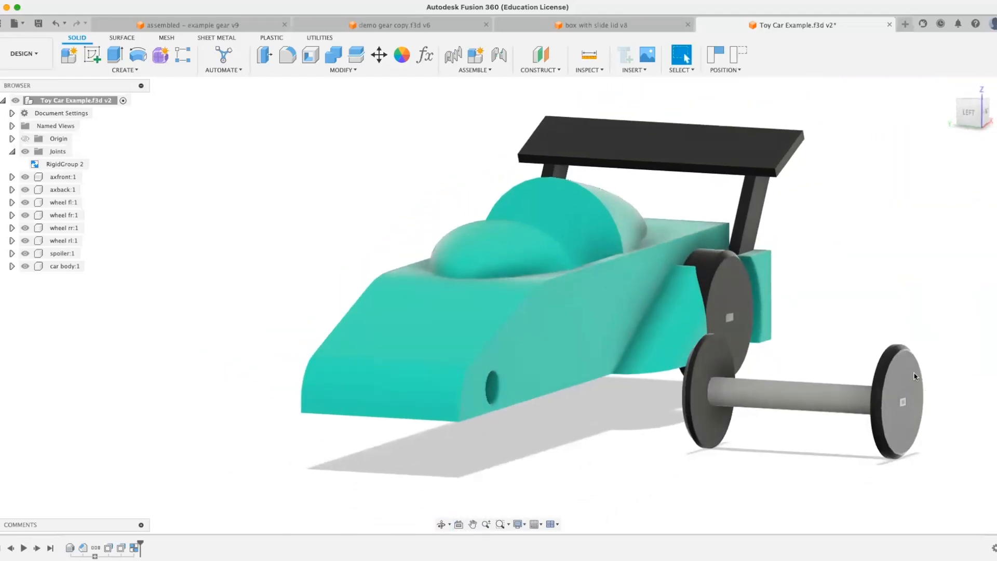
pyautogui.click(738, 54)
pyautogui.scroll(2, 428, 271)
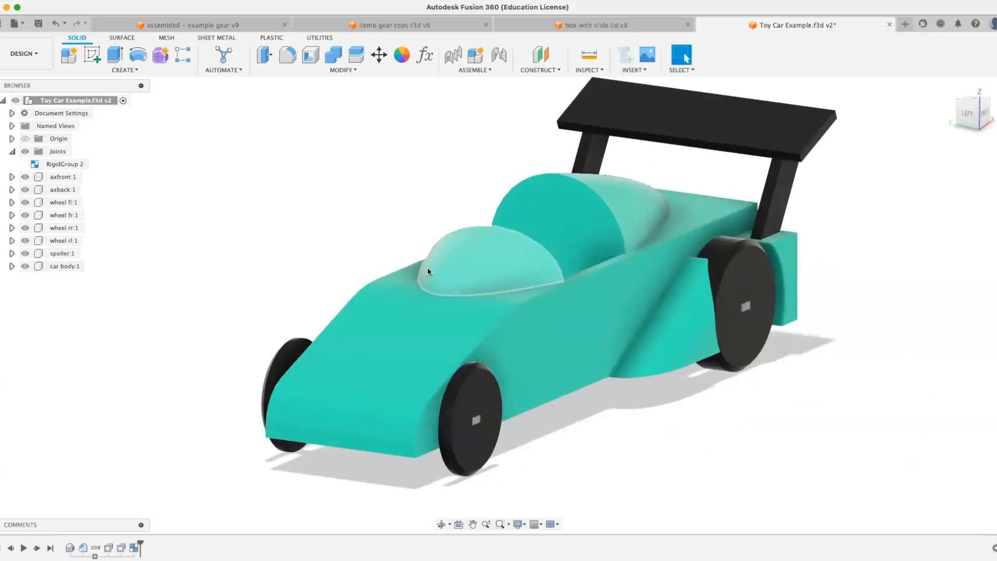
# Rename the front wheels' rigid group as "front drive".
pyautogui.rightClick(58, 165)
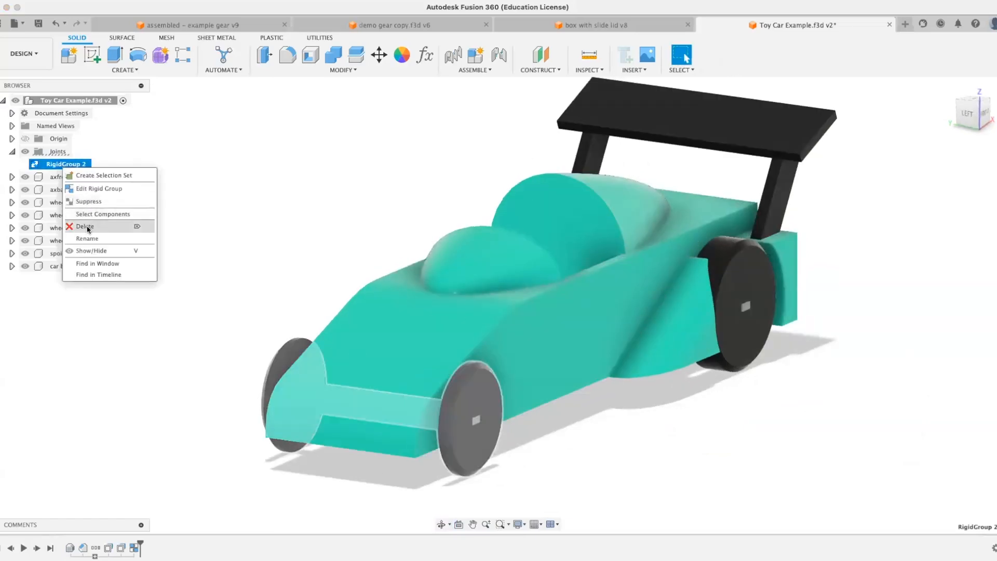
pyautogui.doubleClick(66, 163)
pyautogui.write('front')
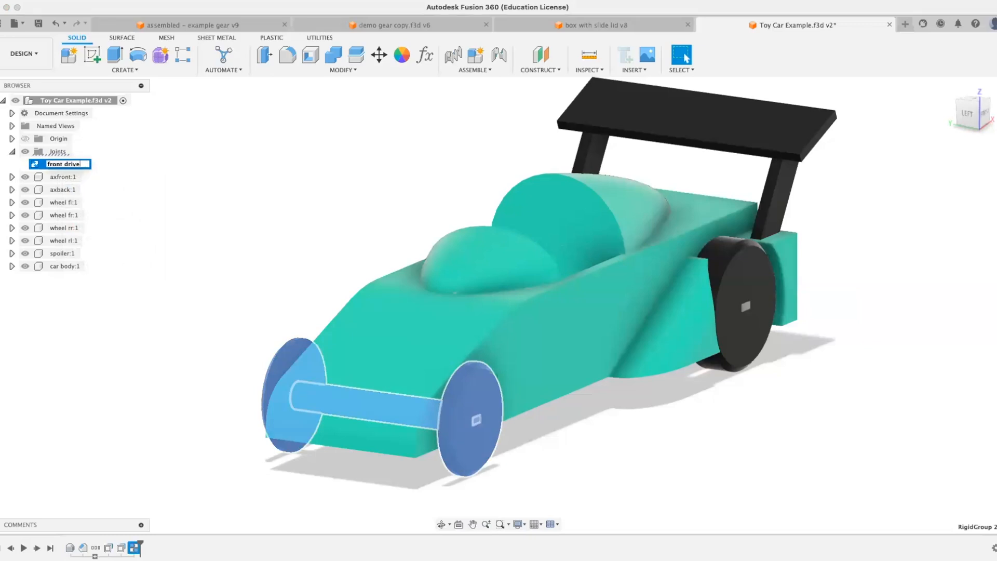
pyautogui.write(' drive')
pyautogui.press('Return')
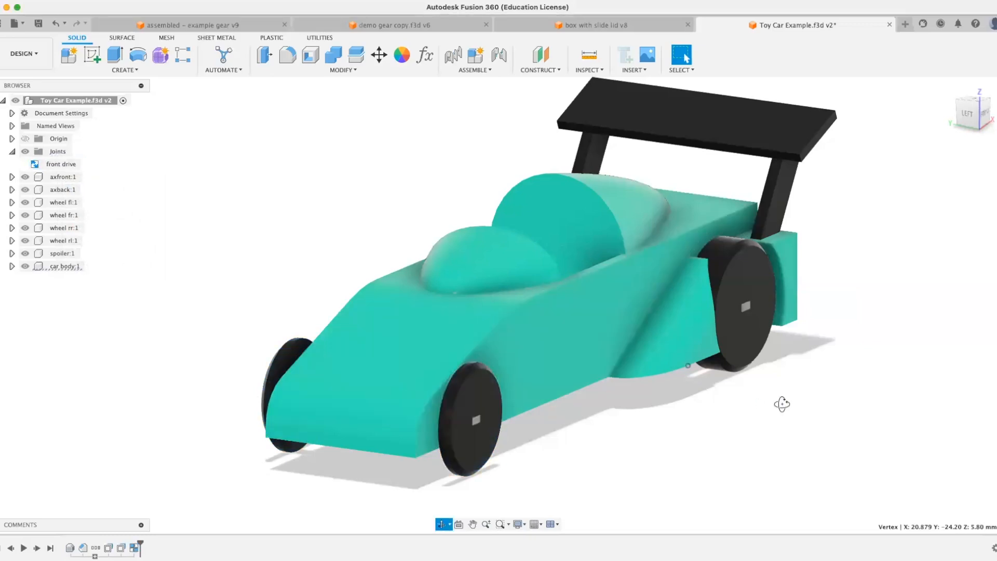
# Create a rigid group from the rear axle and both rear wheels, without the car body.
pyautogui.keyDown('shift'); pyautogui.moveTo(781, 404); pyautogui.dragTo(659, 400, button='middle'); pyautogui.keyUp('shift')
pyautogui.click(480, 71)
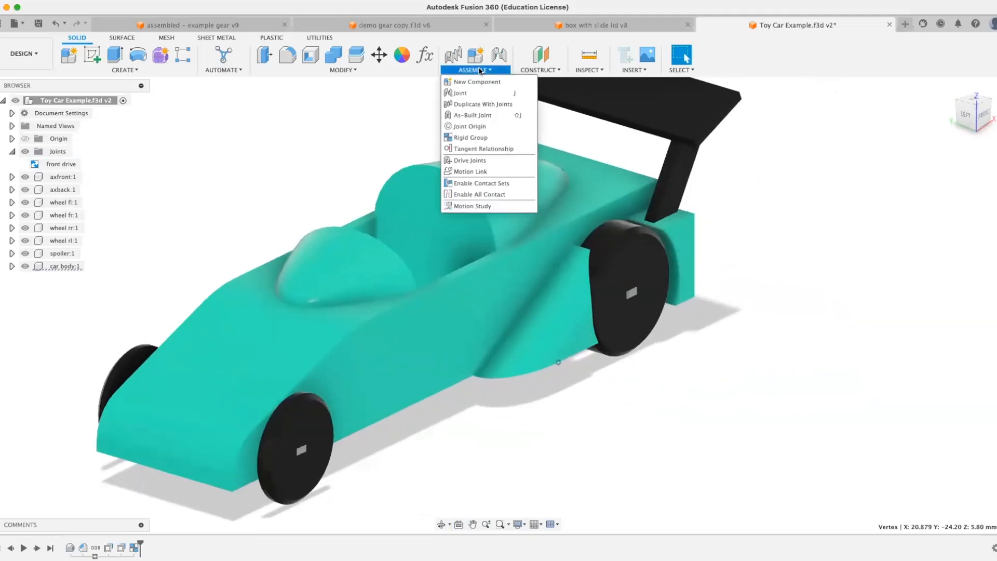
pyautogui.click(470, 137)
pyautogui.click(625, 229)
pyautogui.click(628, 291)
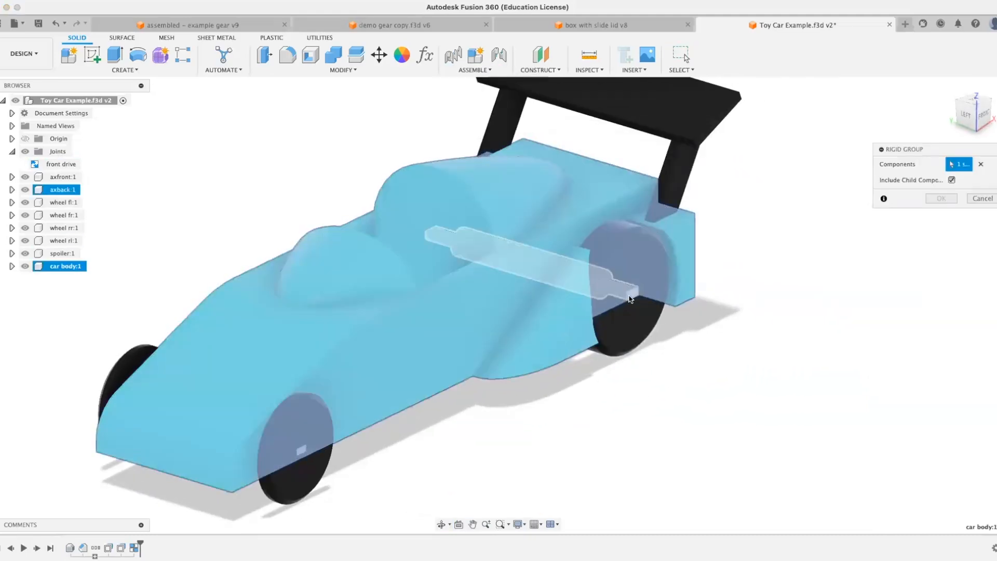
pyautogui.click(628, 270)
pyautogui.click(644, 328)
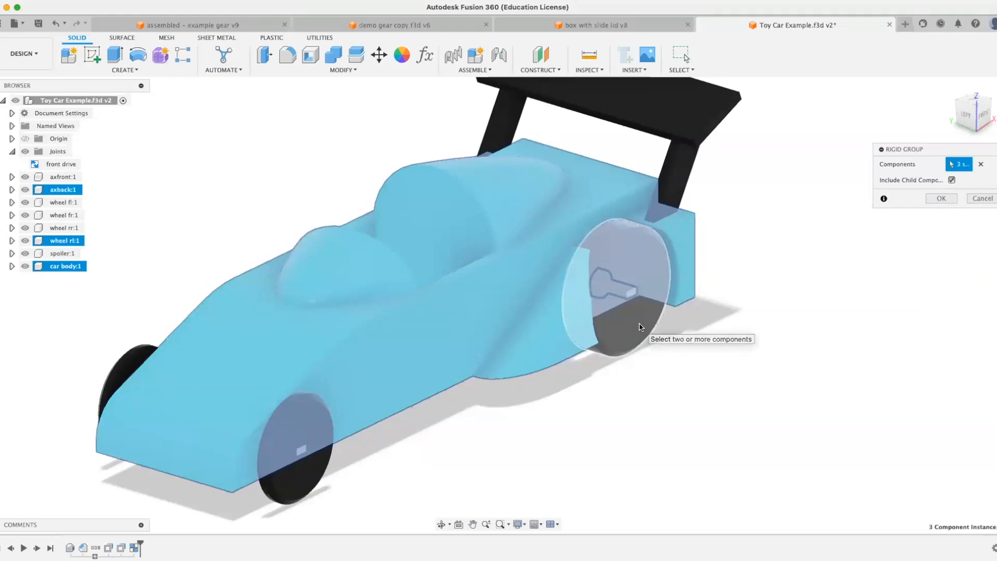
pyautogui.click(980, 164)
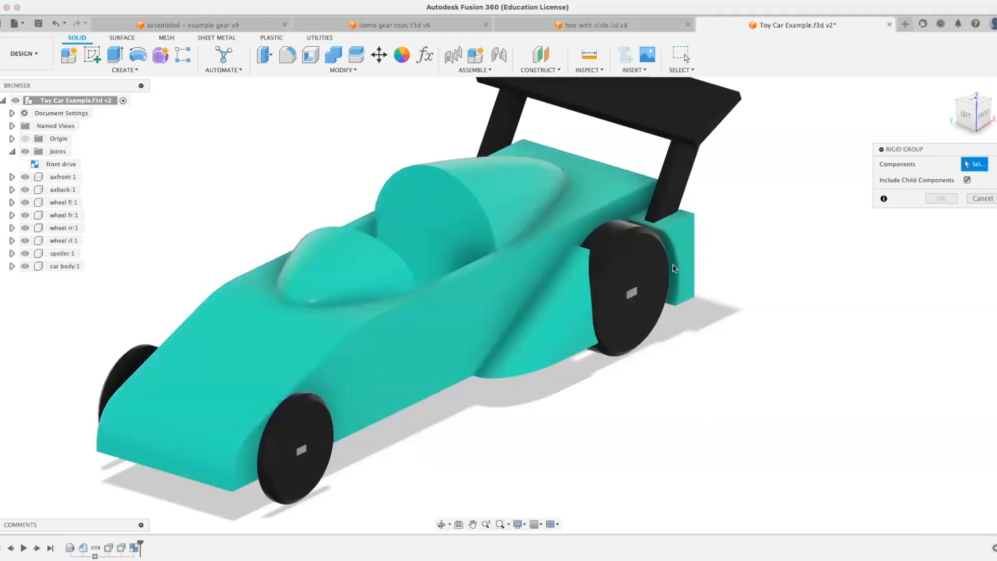
pyautogui.click(634, 295)
pyautogui.click(634, 266)
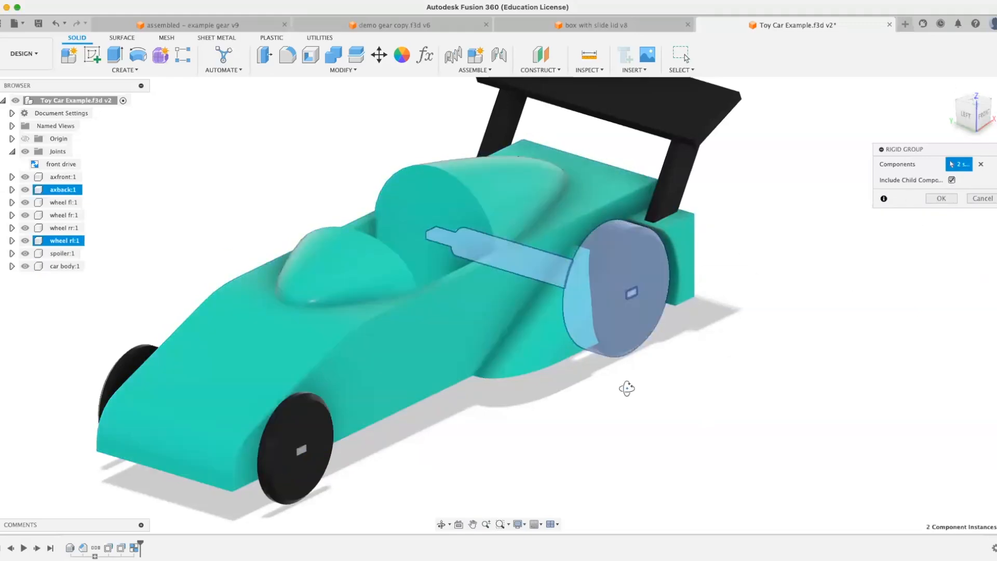
pyautogui.keyDown('shift'); pyautogui.moveTo(627, 387); pyautogui.dragTo(681, 387, button='middle'); pyautogui.keyUp('shift')
pyautogui.click(208, 264)
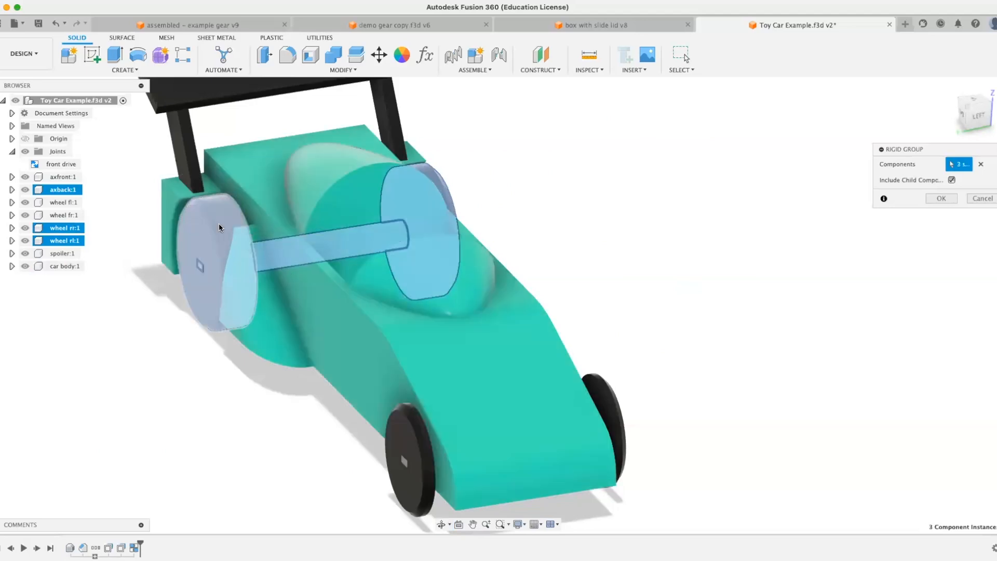
pyautogui.click(937, 198)
# Rename the rear wheels' rigid group as "rear drive" and clear the selection.
pyautogui.keyDown('shift'); pyautogui.moveTo(639, 330); pyautogui.dragTo(263, 256, button='middle'); pyautogui.keyUp('shift')
pyautogui.rightClick(64, 177)
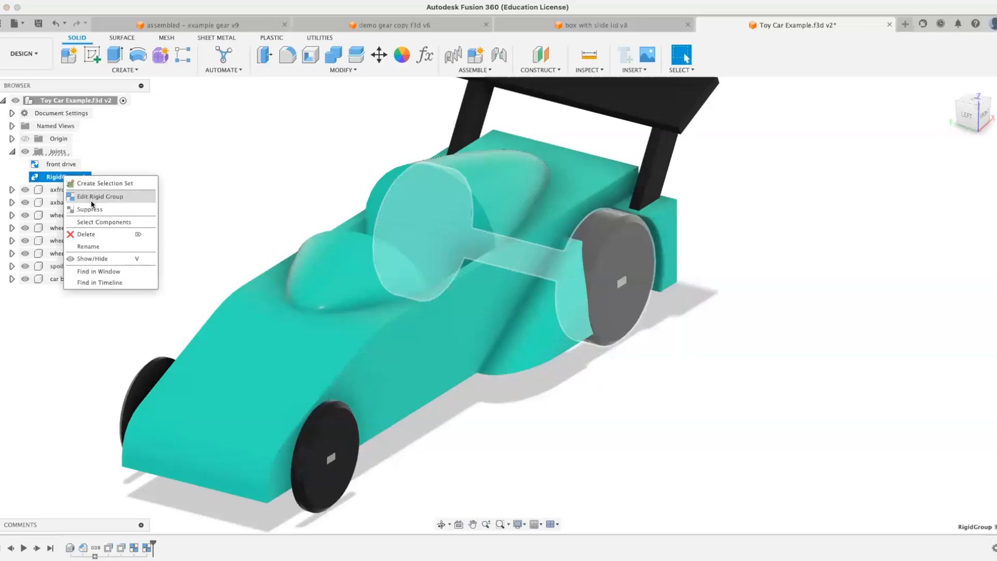
pyautogui.click(88, 246)
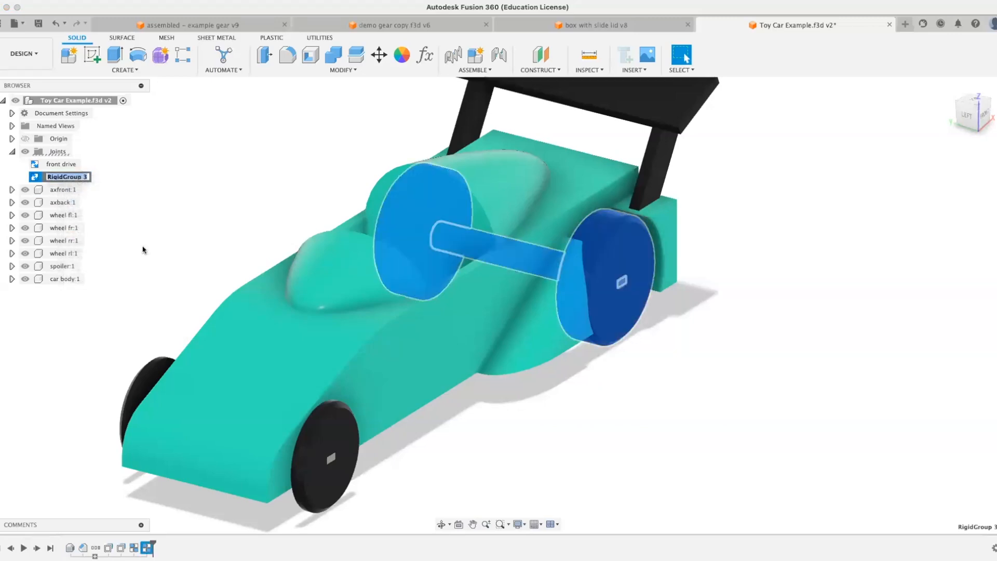
pyautogui.write('rear drive')
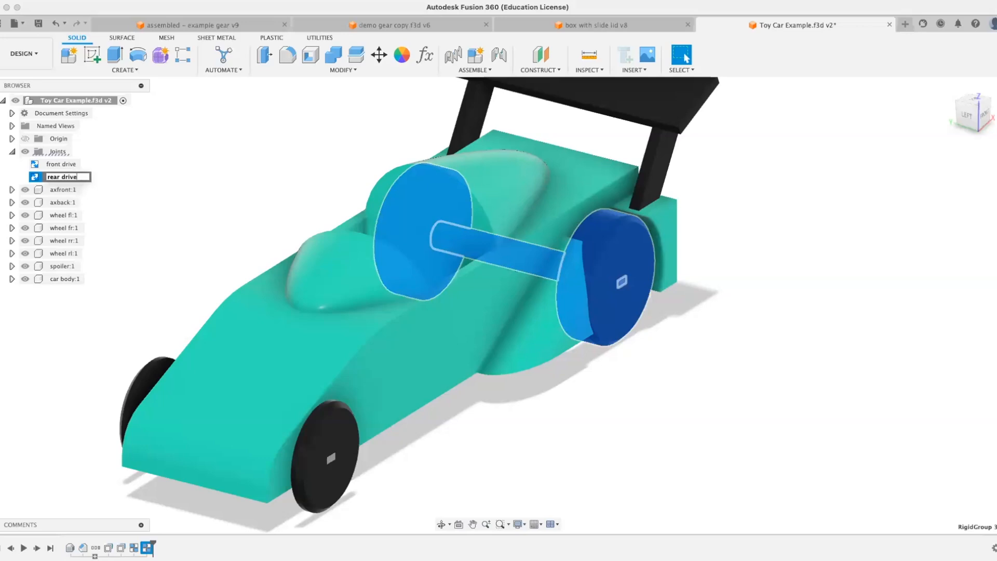
pyautogui.press('Return')
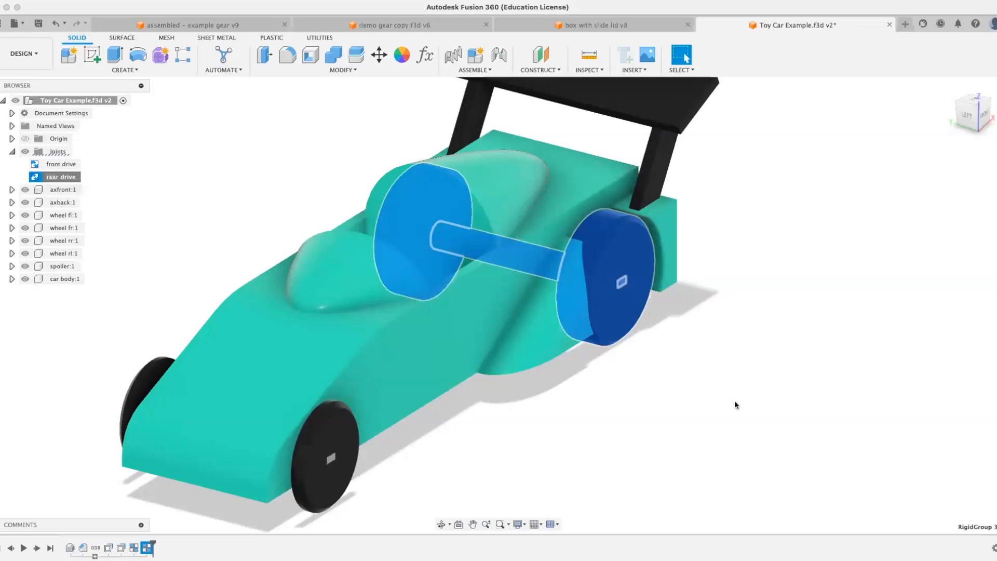
pyautogui.click(792, 401)
# Pull the spoiler away from the car body to test whether it is attached, and revert the position.
pyautogui.keyDown('shift'); pyautogui.moveTo(782, 401); pyautogui.dragTo(627, 458, button='middle'); pyautogui.keyUp('shift')
pyautogui.moveTo(675, 233); pyautogui.dragTo(760, 196)
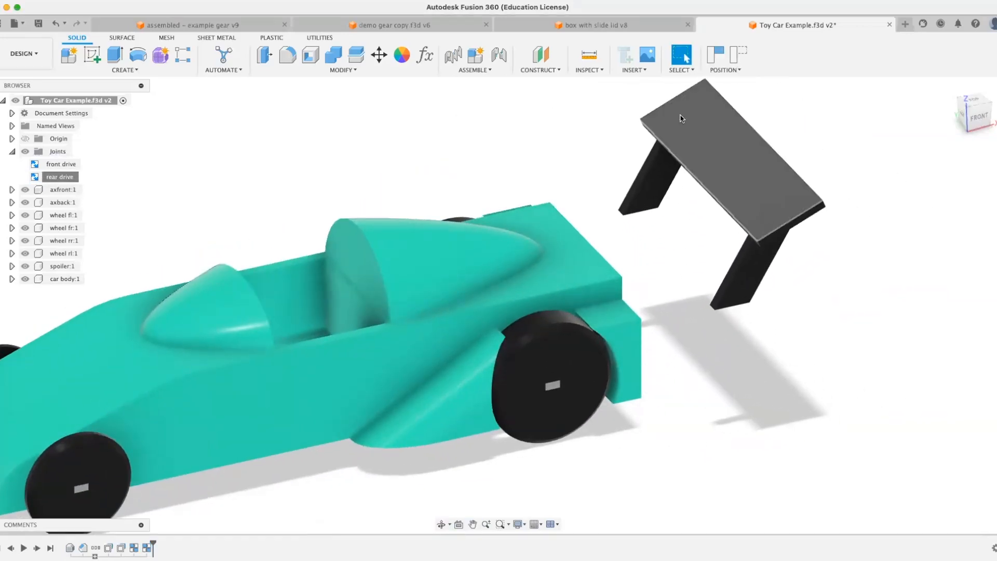
pyautogui.click(733, 62)
# Create a rigid group from the spoiler and the car body.
pyautogui.click(480, 71)
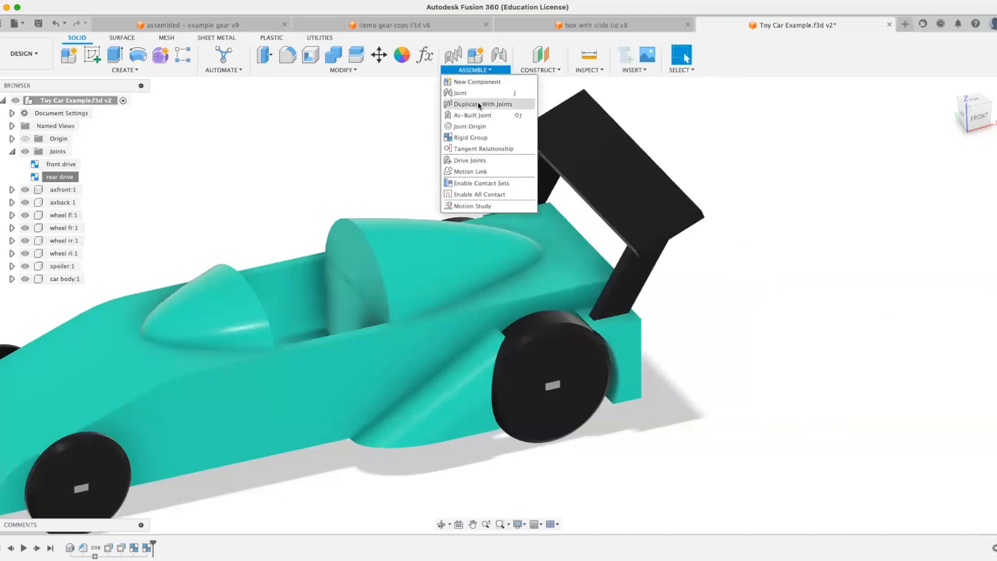
pyautogui.click(483, 127)
pyautogui.click(568, 160)
pyautogui.click(542, 248)
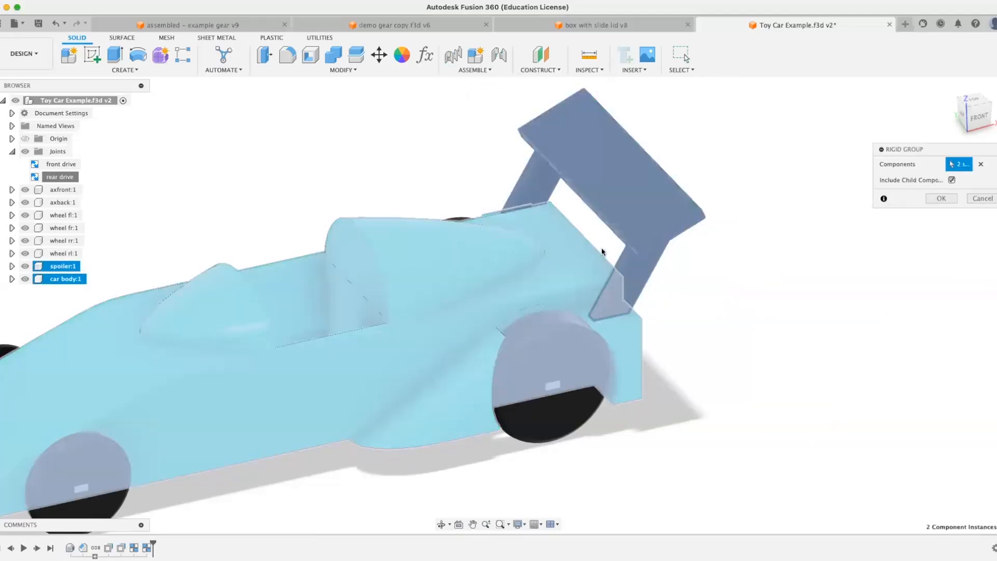
pyautogui.click(942, 199)
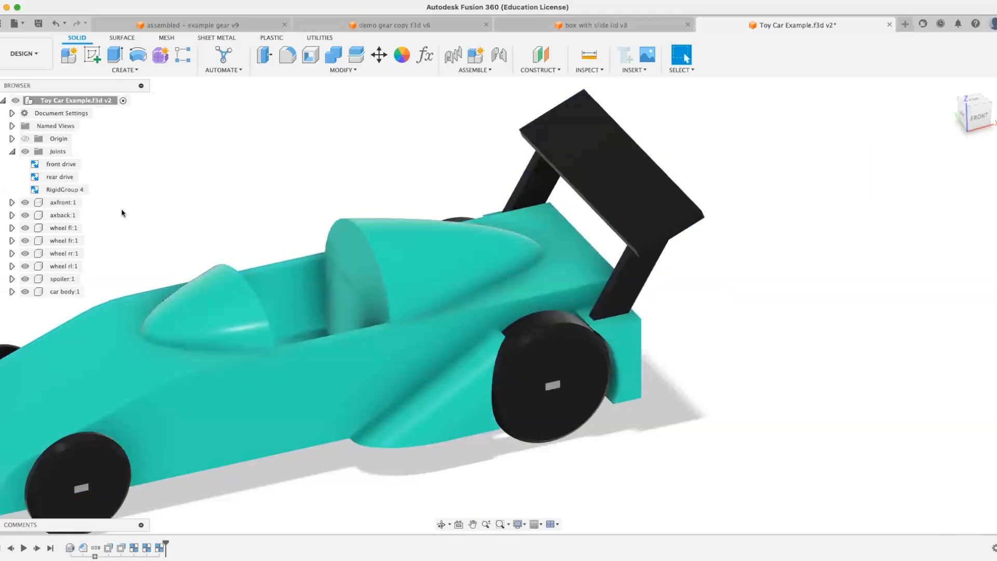
# Rename the spoiler and car body's rigid group as "car" and clear the selection.
pyautogui.rightClick(66, 194)
pyautogui.click(110, 265)
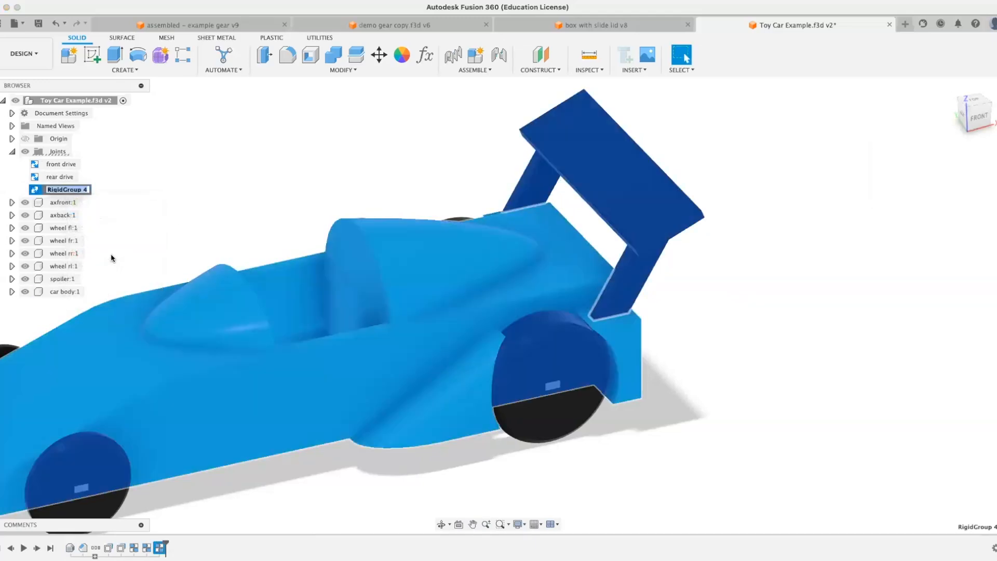
pyautogui.write('car')
pyautogui.press('Return')
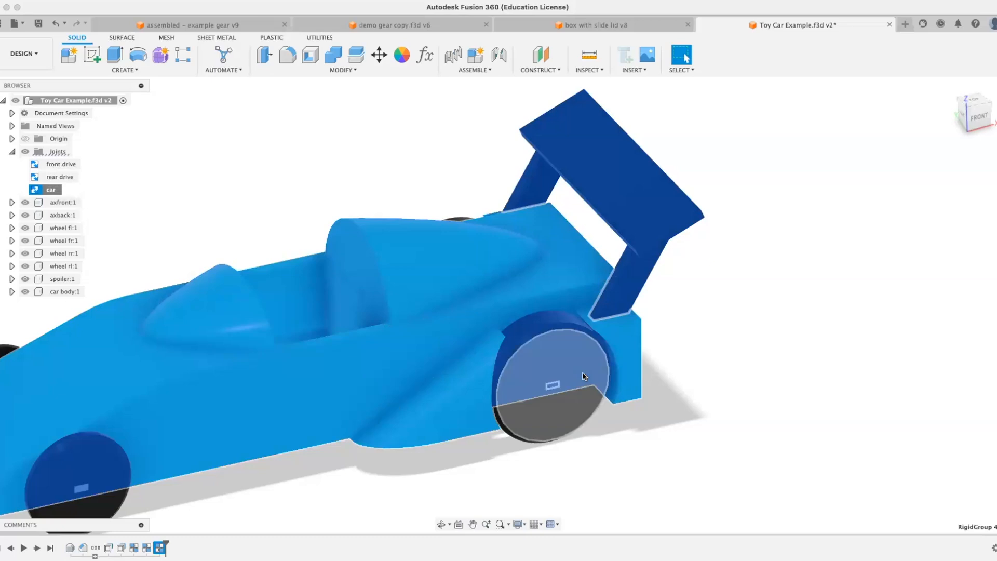
pyautogui.moveTo(846, 336); pyautogui.dragTo(928, 285, button='middle')
pyautogui.scroll(-3, 763, 358)
pyautogui.moveTo(763, 358)
pyautogui.mouseDown(button='middle')
pyautogui.moveTo(792, 378)
pyautogui.moveTo(817, 380)
pyautogui.moveTo(792, 356)
pyautogui.moveTo(751, 353)
pyautogui.mouseUp(button='middle')
pyautogui.click(781, 383)
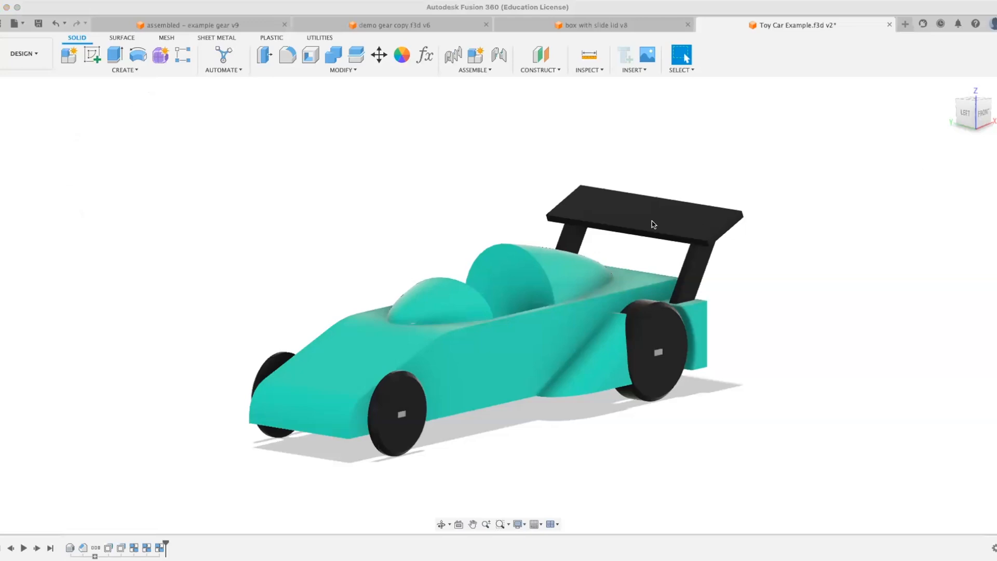
pyautogui.click(399, 234)
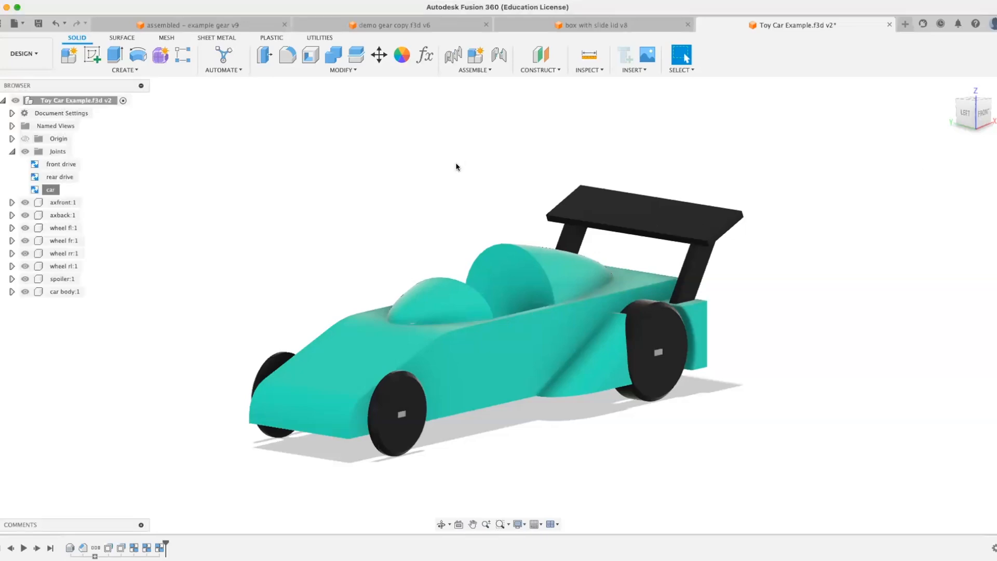
# Hide the front left wheel and pick the front axle and the car body as the components of an as-built joint.
pyautogui.click(474, 70)
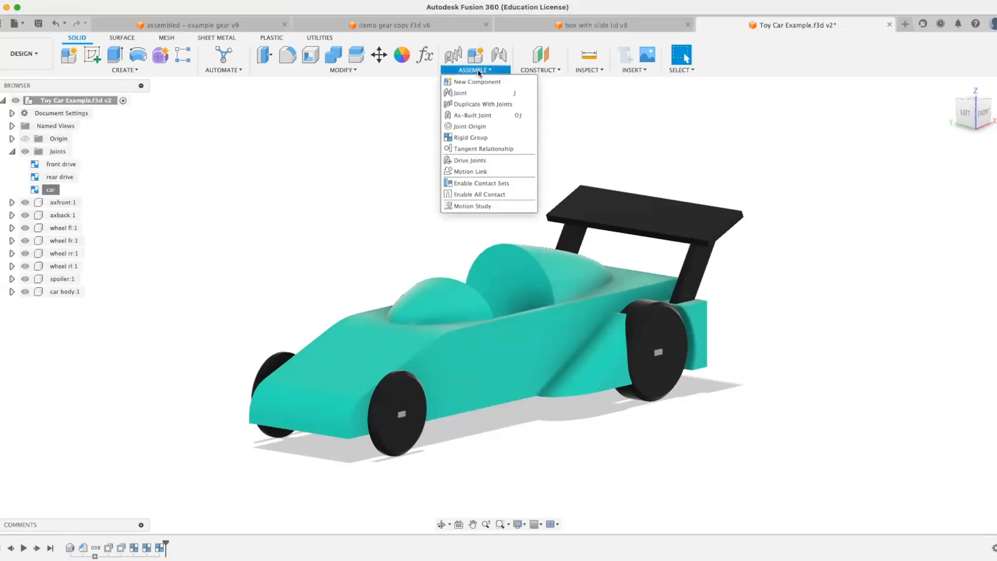
pyautogui.click(476, 116)
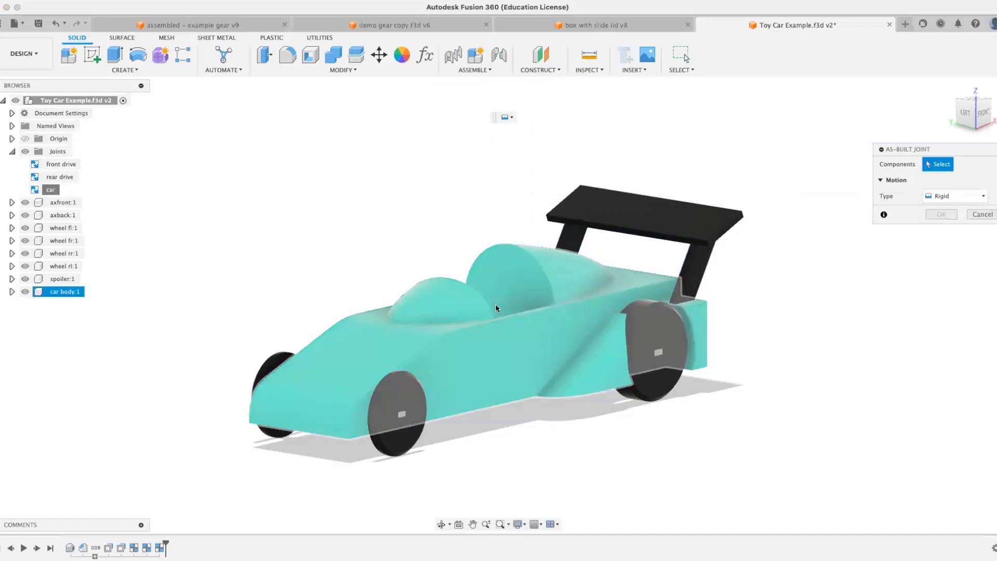
pyautogui.scroll(5, 307, 426)
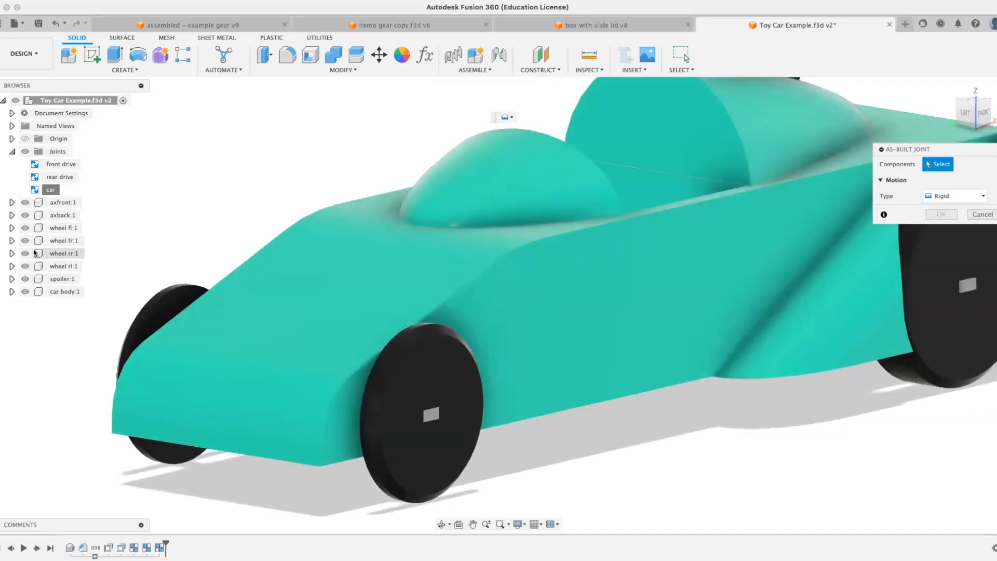
pyautogui.click(25, 228)
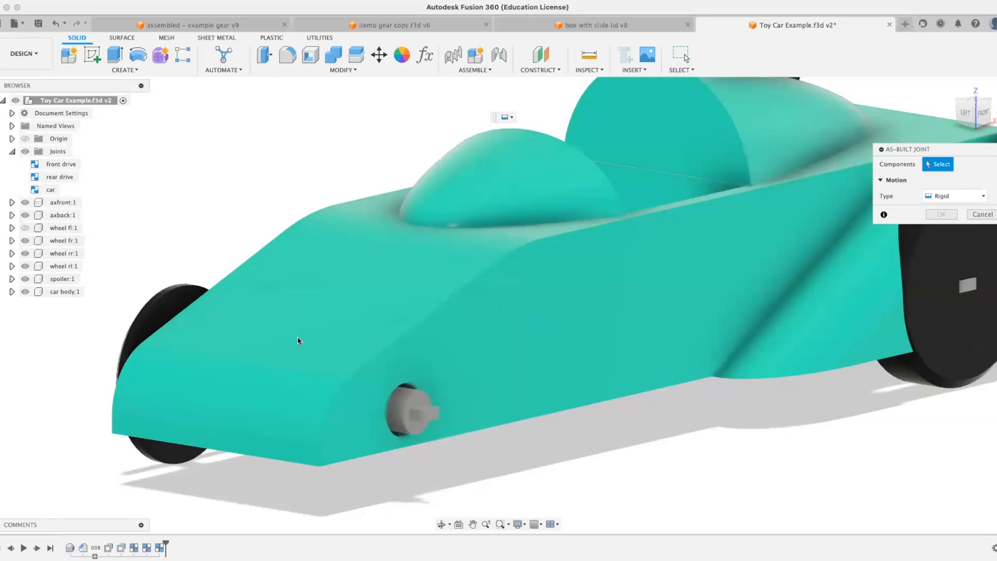
pyautogui.scroll(5, 412, 404)
pyautogui.click(403, 405)
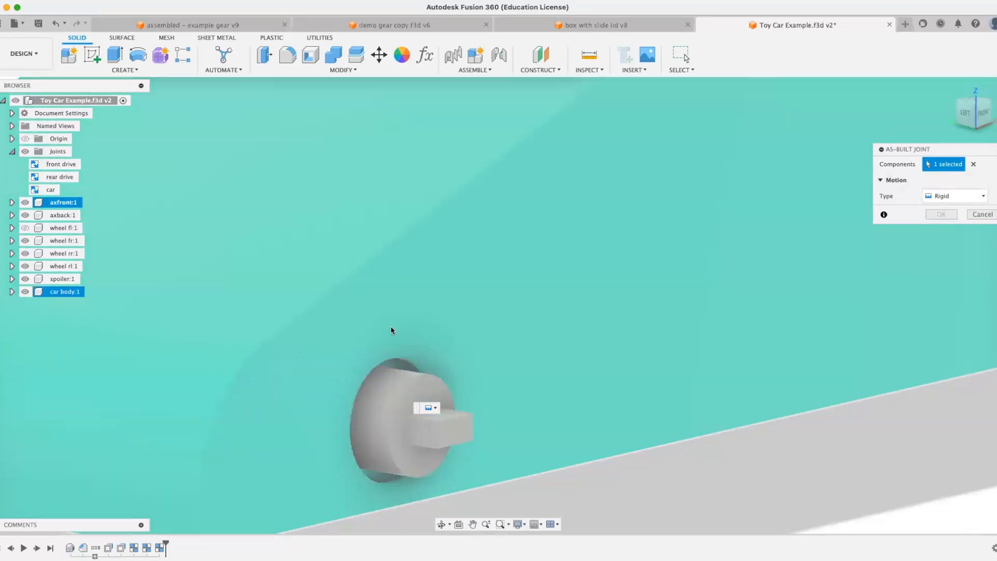
pyautogui.click(390, 326)
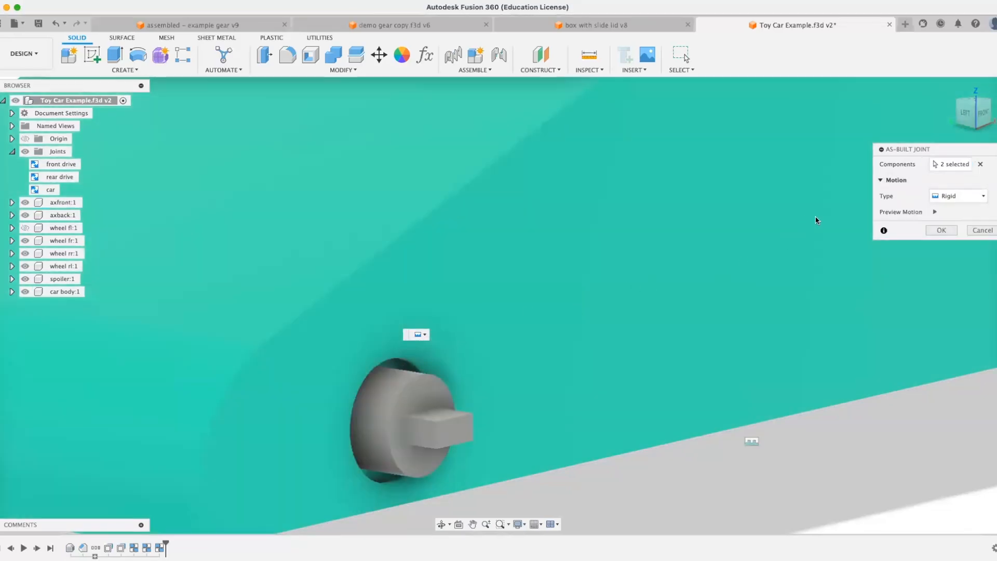
# Make the joint Revolute about the Z axis, centred on the car body's front axle hole, and show the front left wheel again.
pyautogui.click(953, 195)
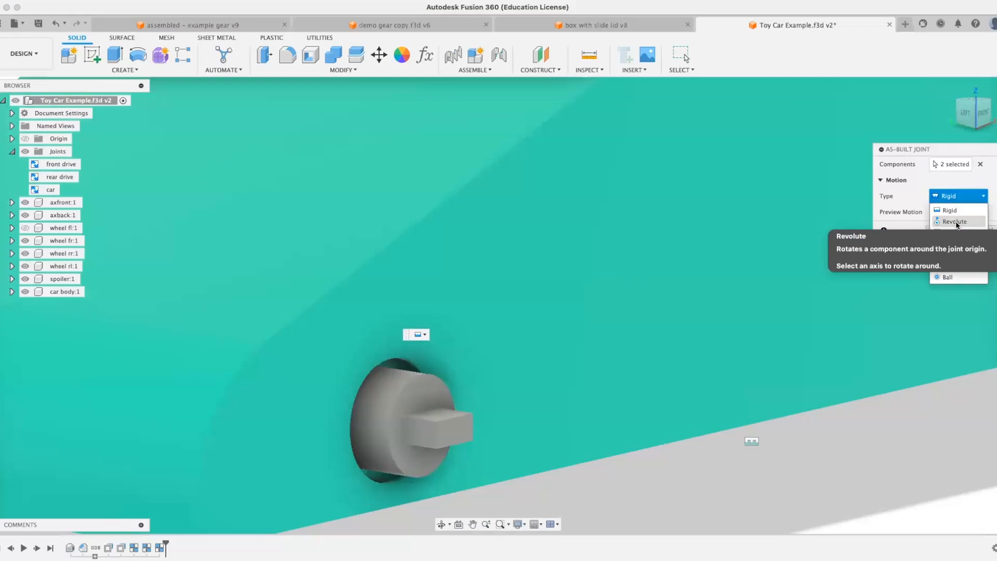
pyautogui.click(955, 222)
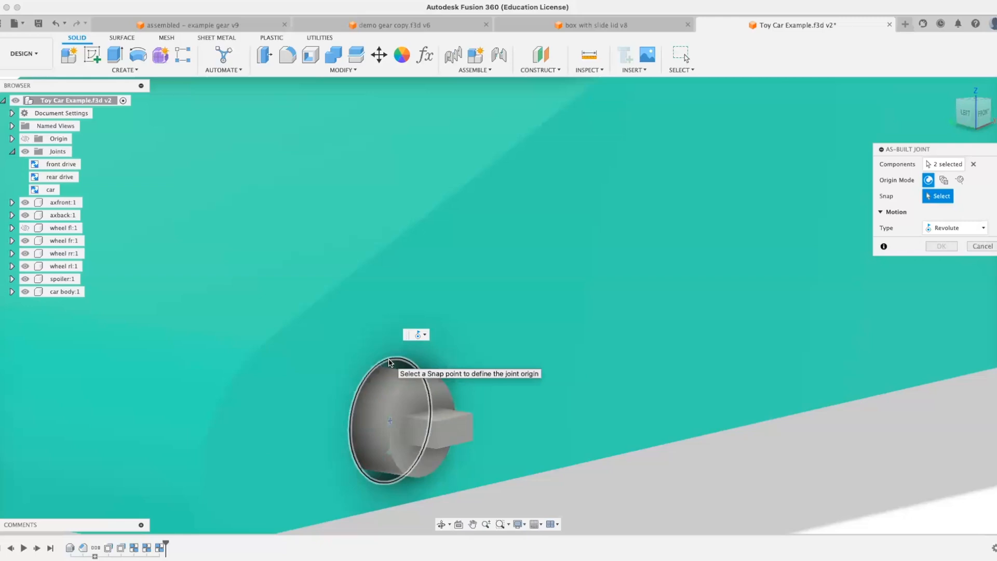
pyautogui.click(390, 362)
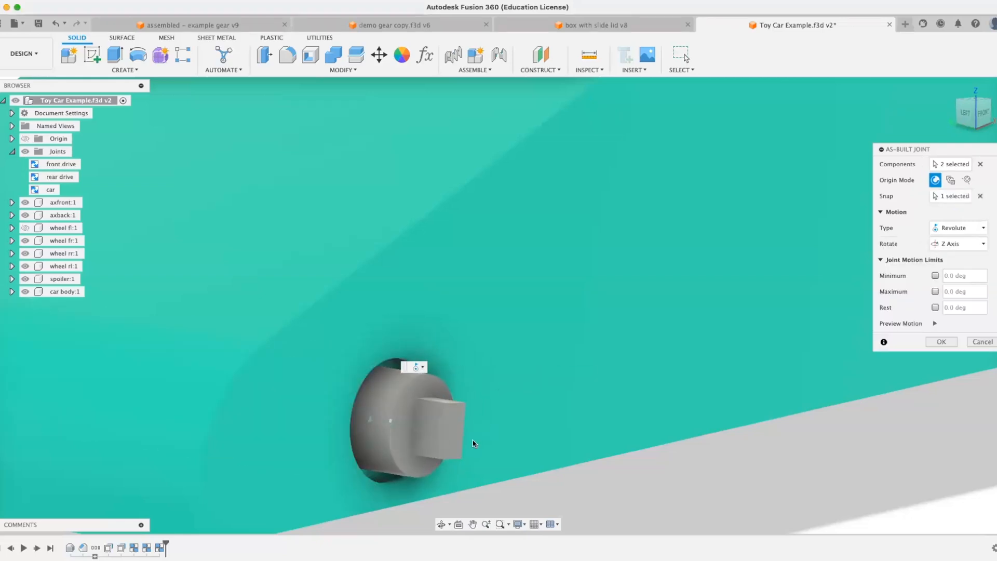
pyautogui.keyDown('shift'); pyautogui.moveTo(473, 443); pyautogui.dragTo(488, 389, button='middle'); pyautogui.keyUp('shift')
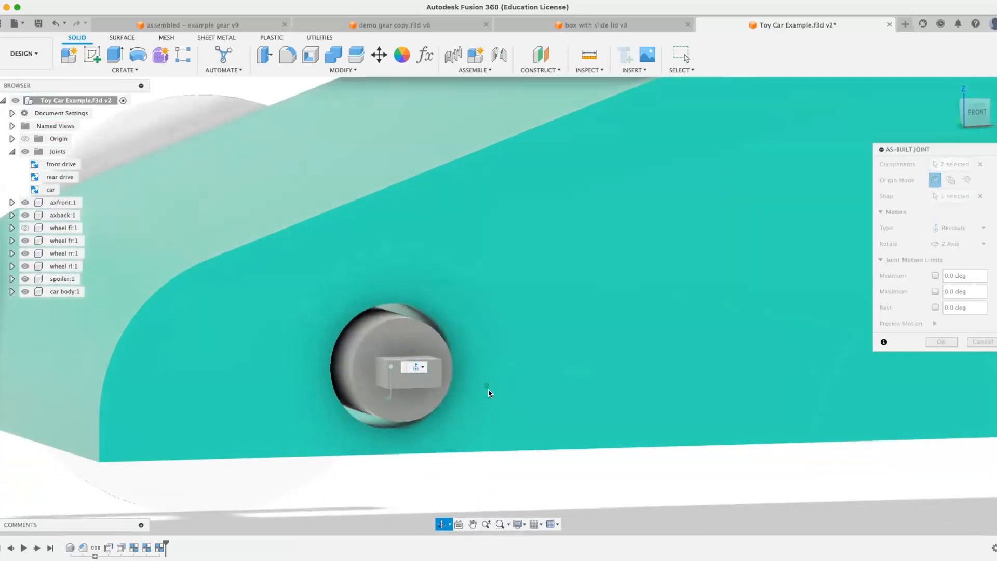
pyautogui.click(934, 323)
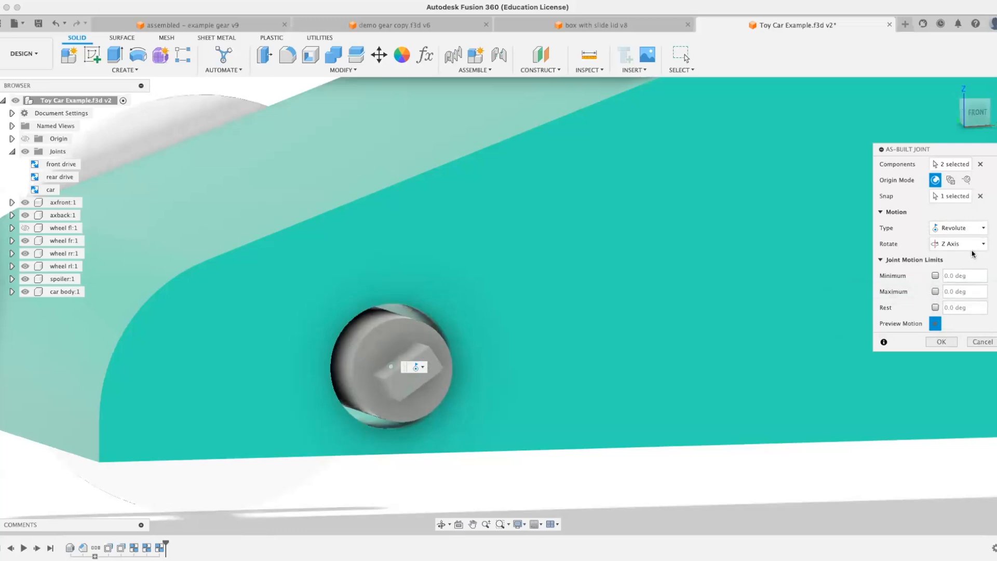
pyautogui.click(936, 341)
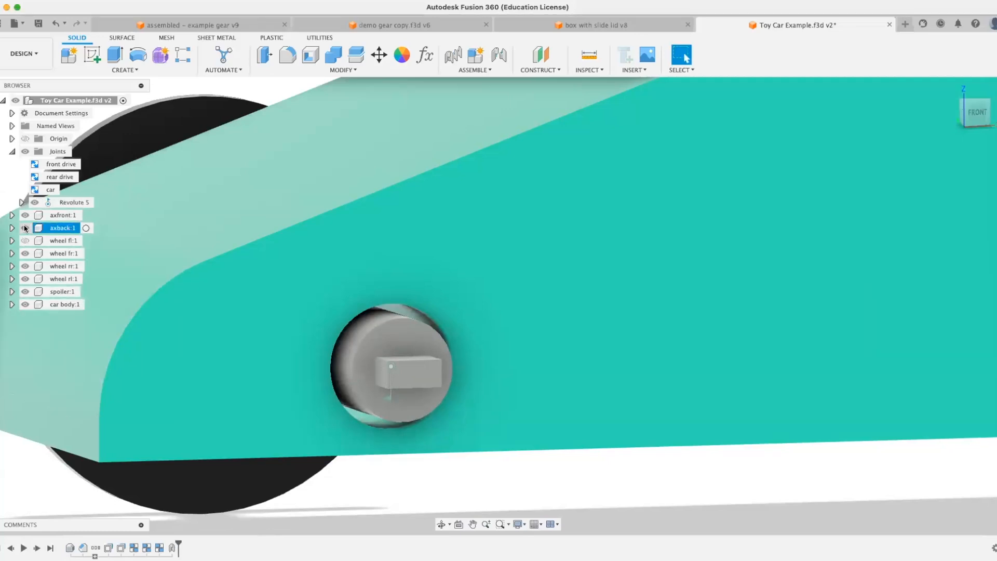
pyautogui.click(24, 240)
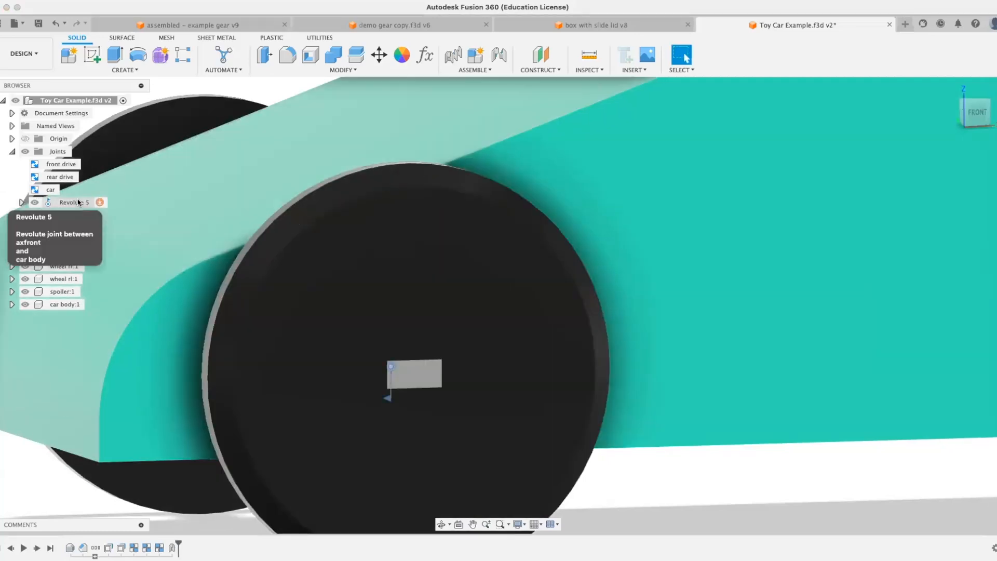
# Reopen the front axle's revolute joint for editing and preview its motion with the wheel shown.
pyautogui.rightClick(78, 202)
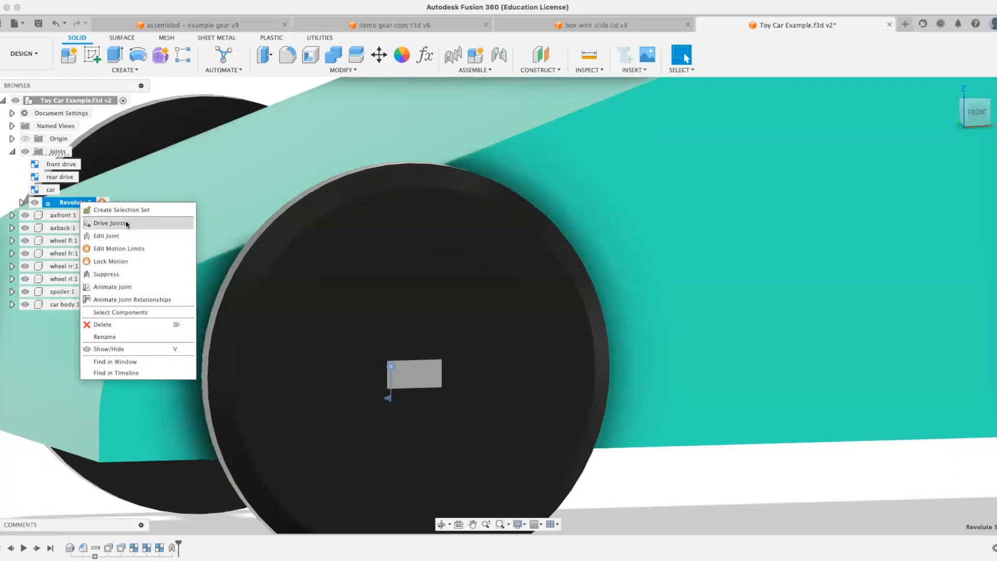
pyautogui.click(69, 202)
pyautogui.doubleClick(46, 204)
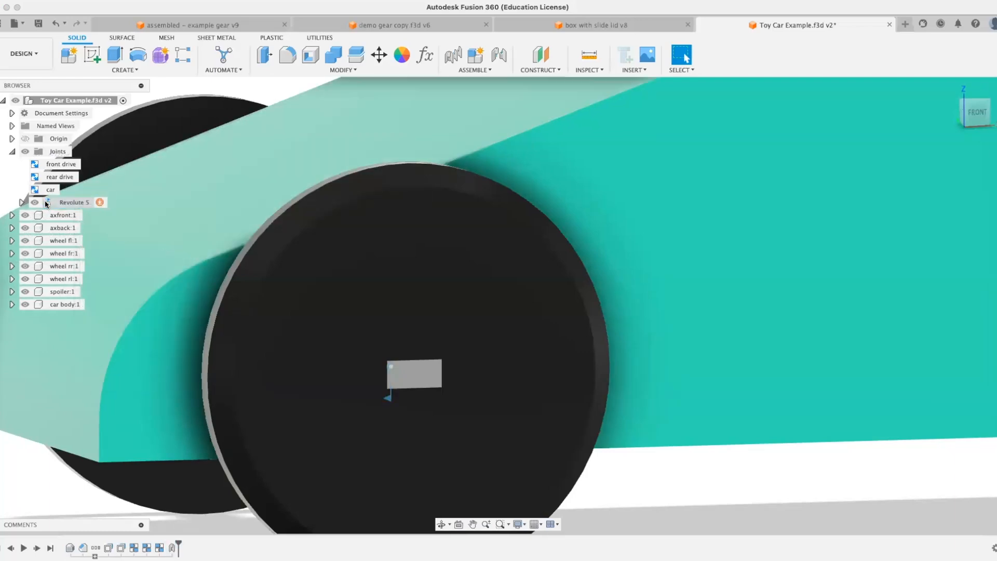
pyautogui.click(50, 204)
pyautogui.rightClick(50, 204)
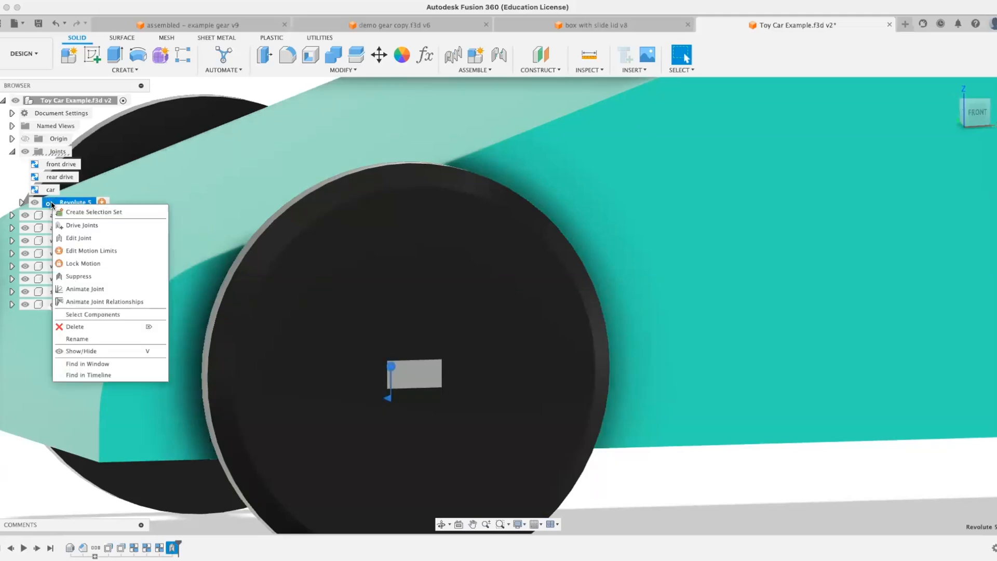
pyautogui.click(115, 239)
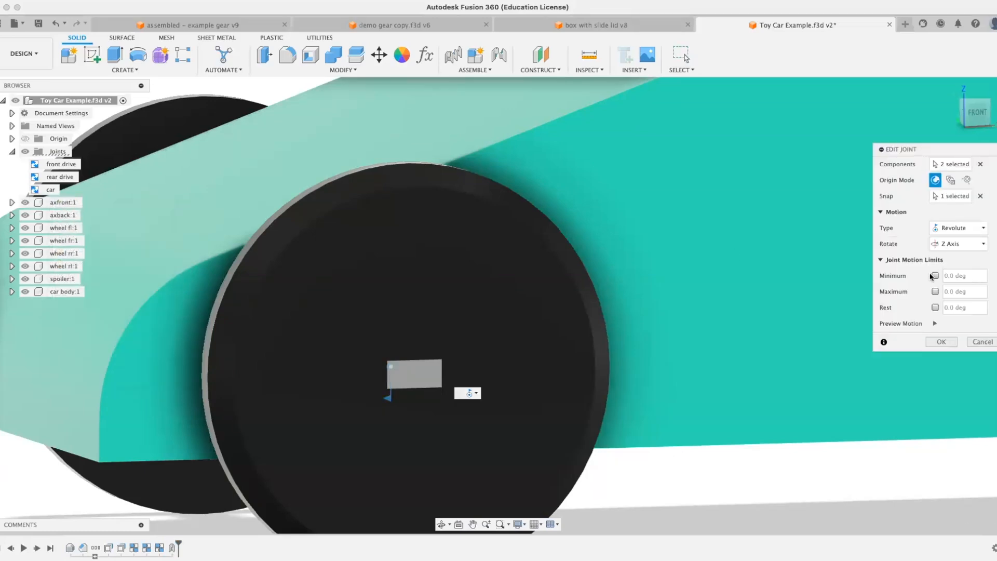
pyautogui.click(934, 323)
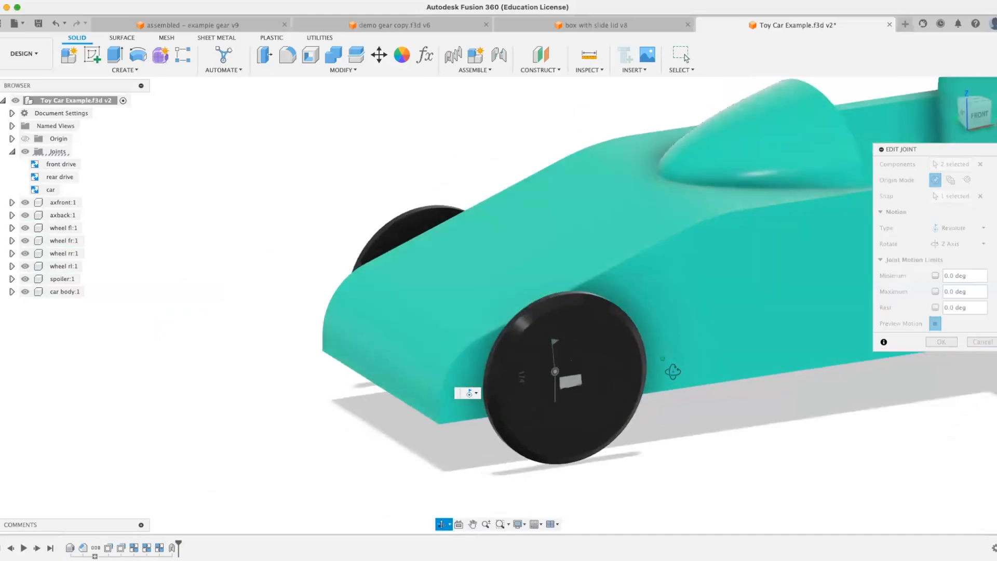
pyautogui.click(941, 341)
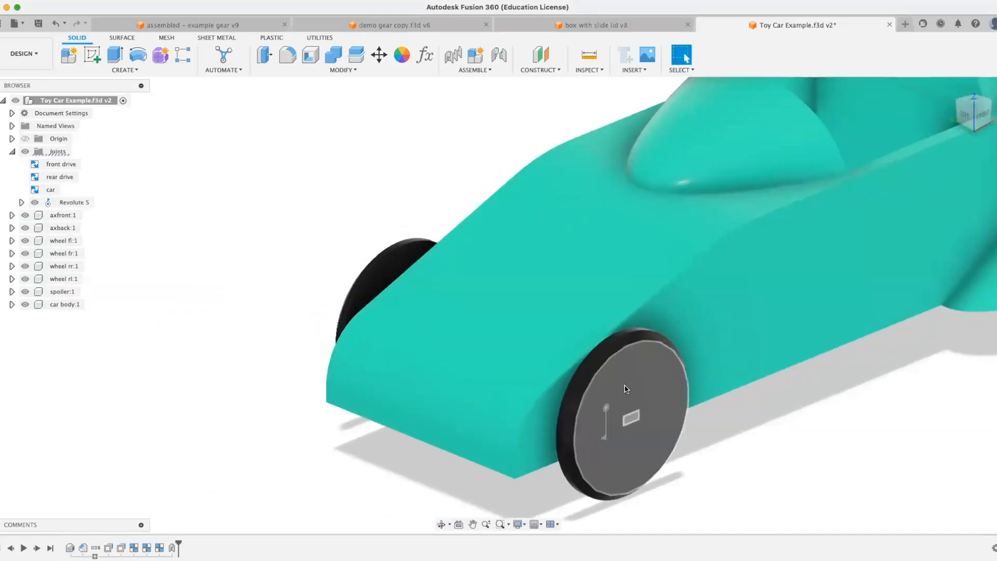
pyautogui.scroll(-5, 583, 374)
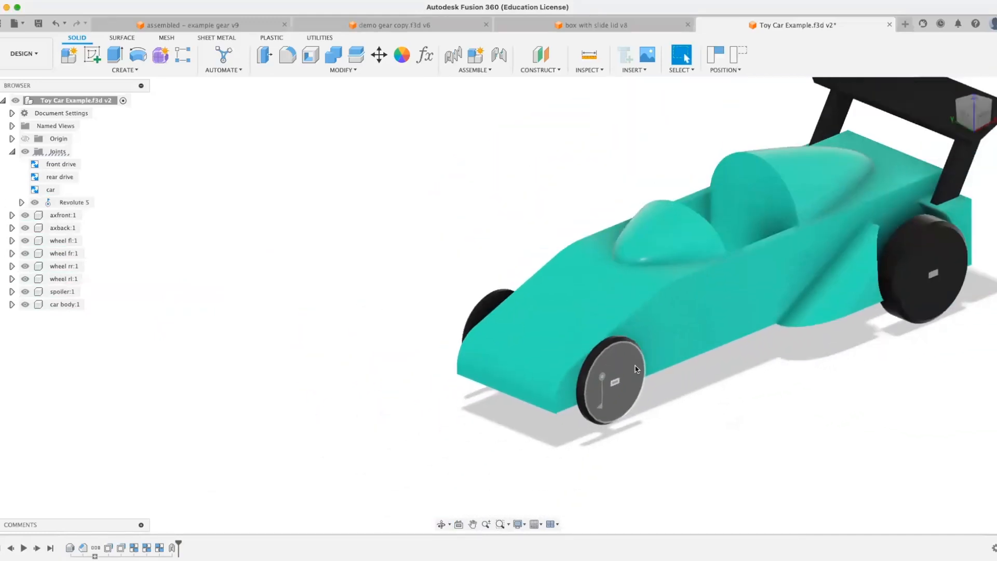
pyautogui.rightClick(632, 325)
pyautogui.click(553, 336)
pyautogui.moveTo(643, 393); pyautogui.dragTo(546, 422, button='middle')
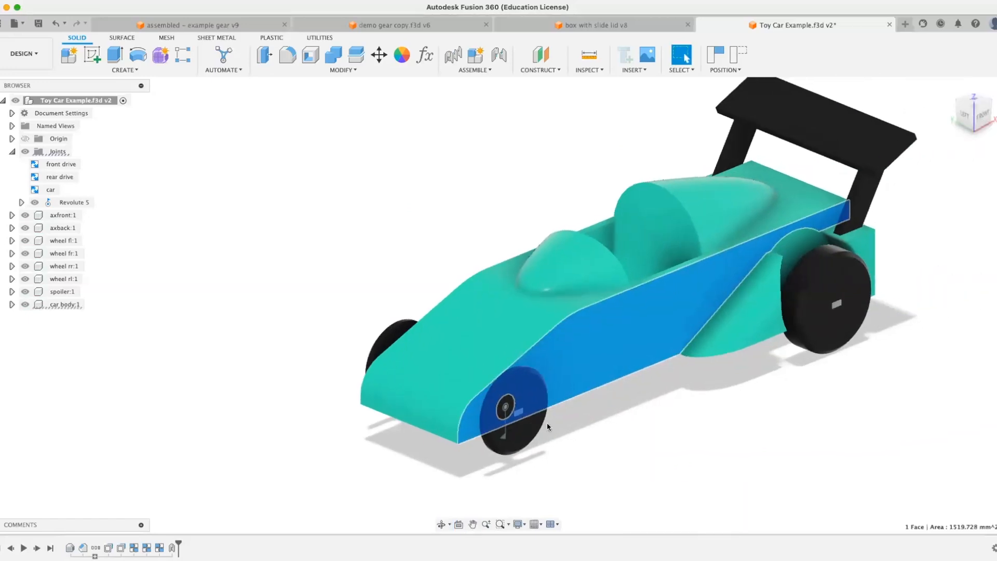
pyautogui.click(586, 438)
# Ground the car body component, reverting the moved components to their previous positions.
pyautogui.click(52, 190)
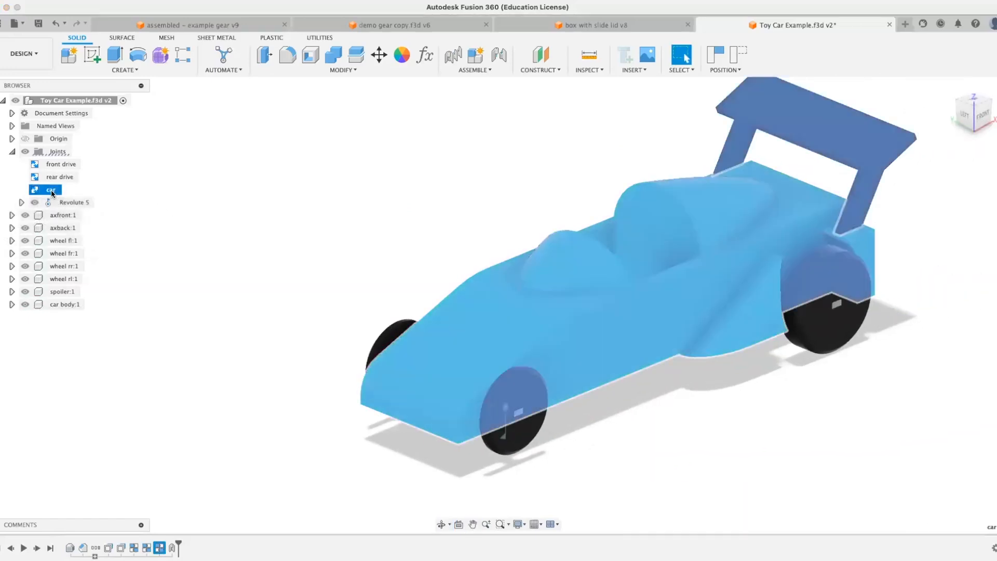
pyautogui.rightClick(52, 189)
pyautogui.click(75, 164)
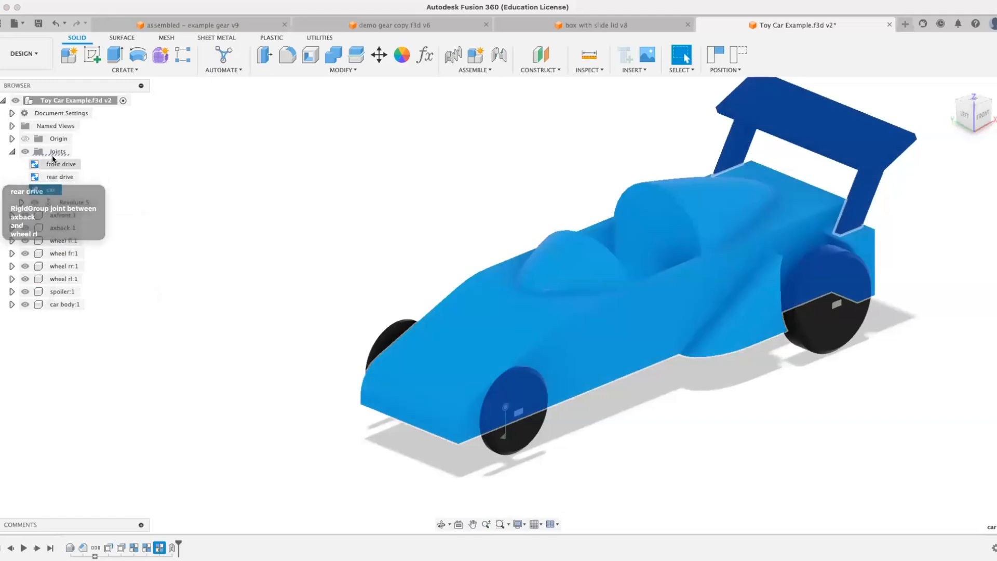
pyautogui.click(79, 124)
pyautogui.rightClick(51, 307)
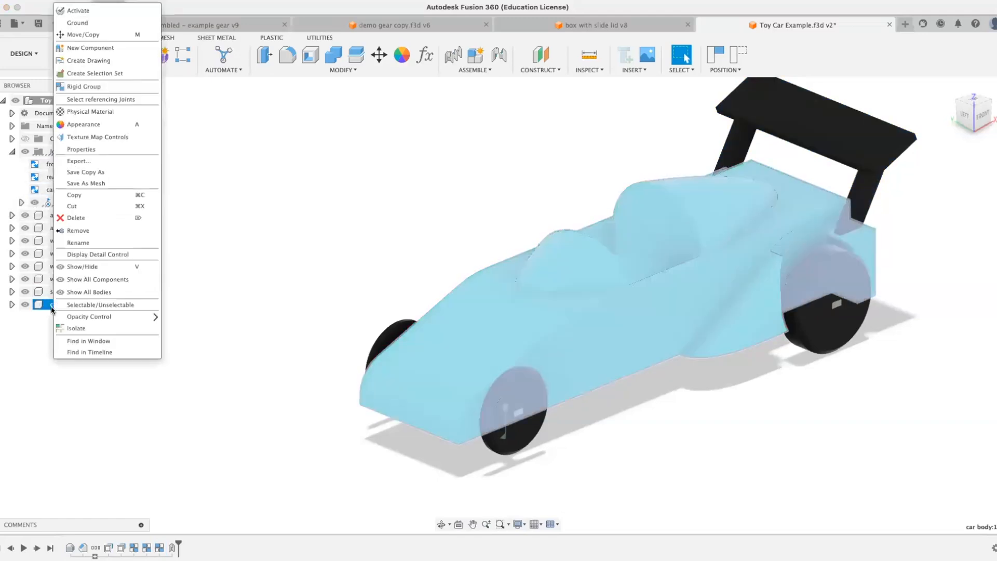
pyautogui.click(94, 25)
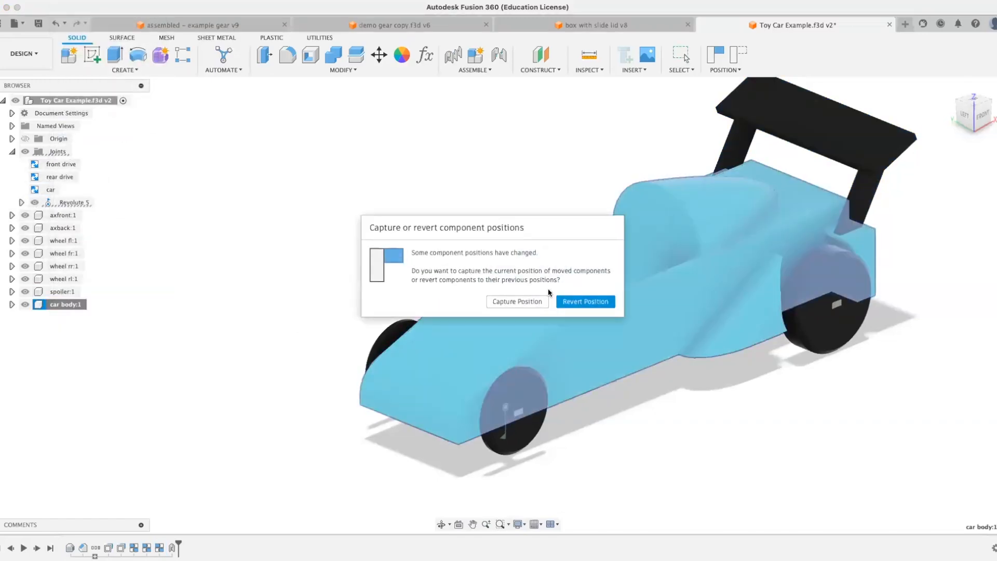
pyautogui.click(560, 303)
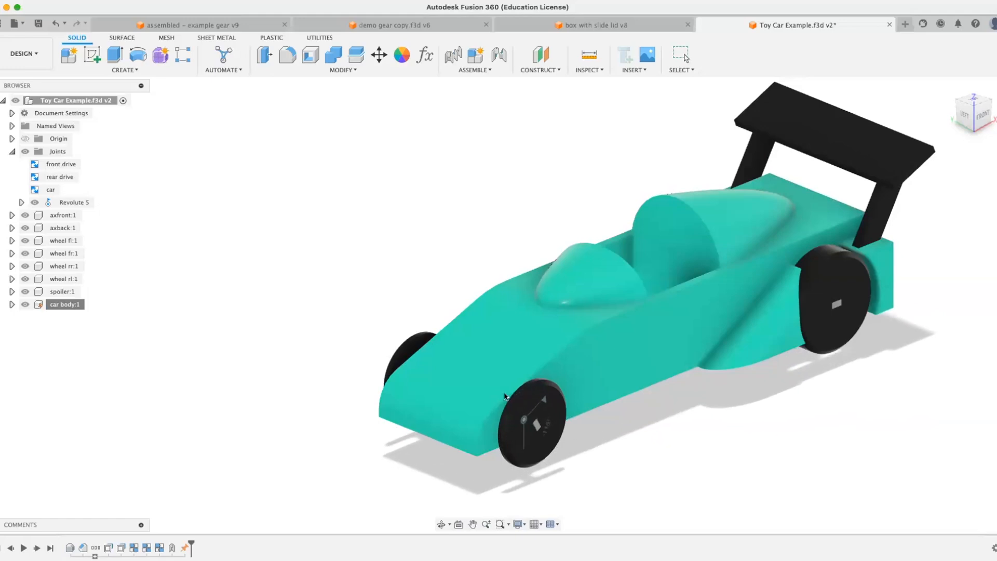
# Spin the front left wheel by hand and examine the opposite front wheel to test the axle's rotation.
pyautogui.moveTo(545, 384); pyautogui.dragTo(548, 439)
pyautogui.keyDown('shift'); pyautogui.moveTo(425, 442); pyautogui.dragTo(586, 434, button='middle'); pyautogui.keyUp('shift')
pyautogui.scroll(5, 675, 407)
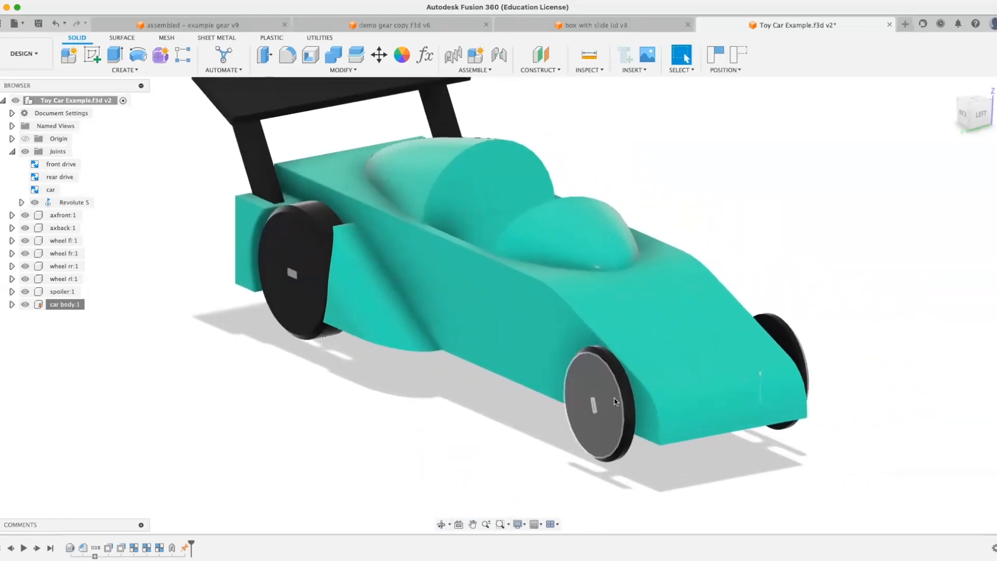
pyautogui.scroll(3, 615, 401)
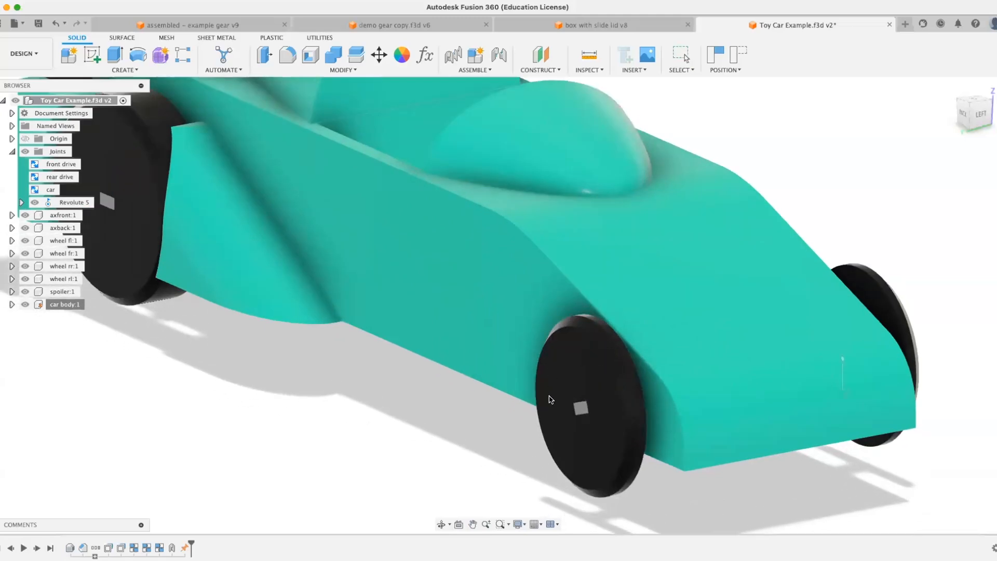
# Spin the front left wheel again, inspect the car from both sides and revert the components to their previous positions.
pyautogui.moveTo(608, 462); pyautogui.dragTo(619, 345)
pyautogui.keyDown('shift'); pyautogui.moveTo(791, 291); pyautogui.dragTo(737, 301, button='middle'); pyautogui.keyUp('shift')
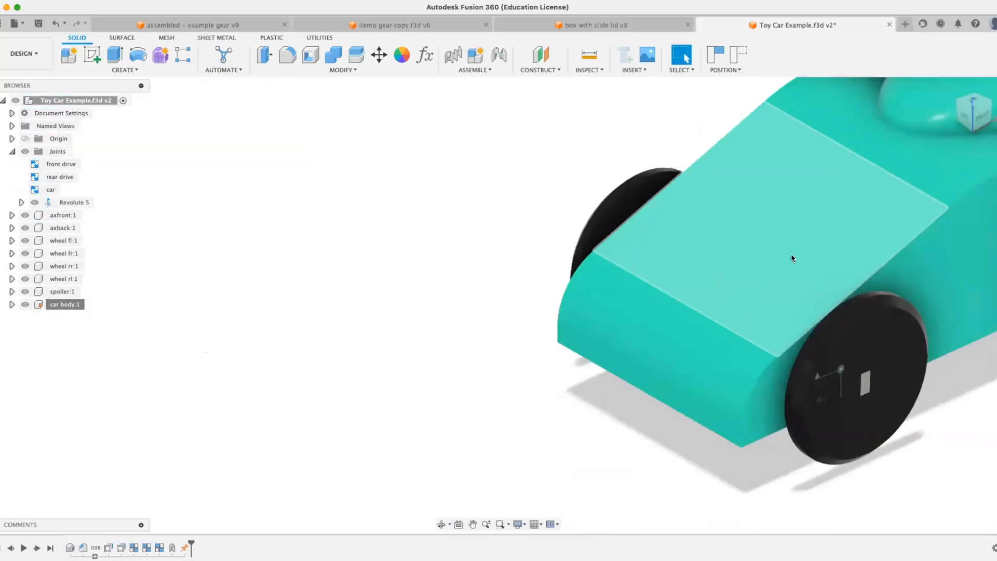
pyautogui.moveTo(790, 254); pyautogui.dragTo(421, 321, button='middle')
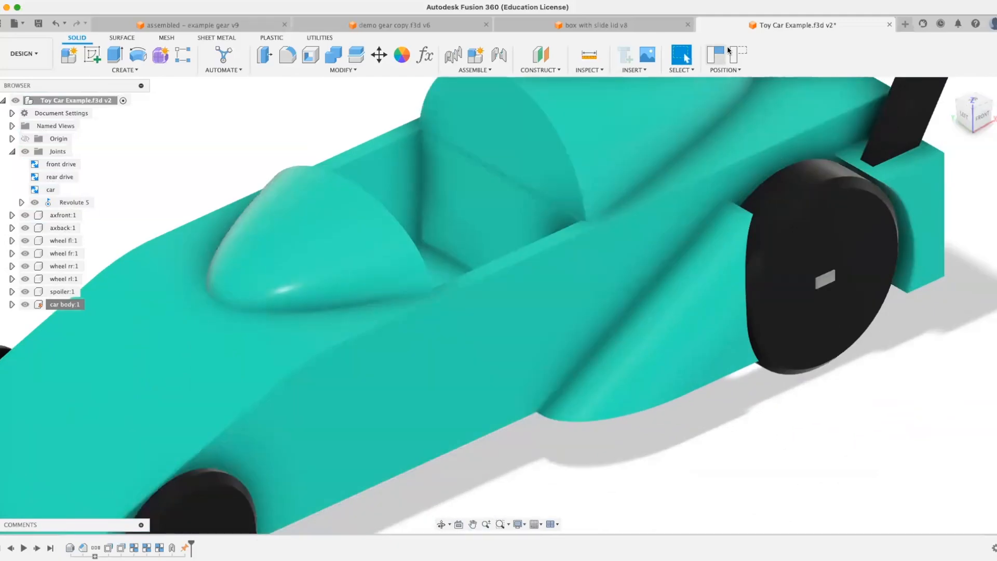
pyautogui.click(728, 50)
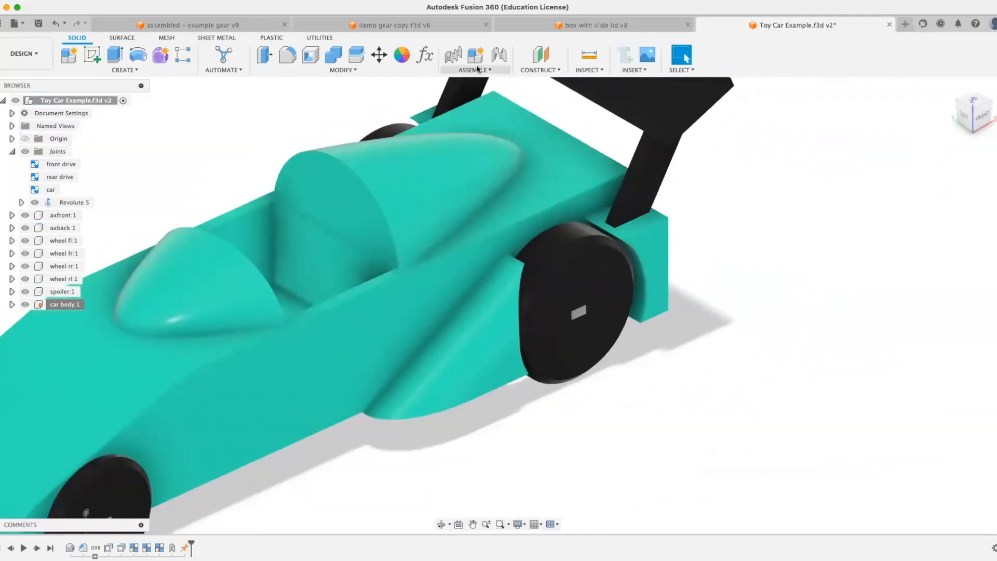
# Start an as-built joint between the rear axle and the car body, hiding the rear left wheel to reach the axle.
pyautogui.click(477, 69)
pyautogui.click(470, 105)
pyautogui.scroll(3, 553, 253)
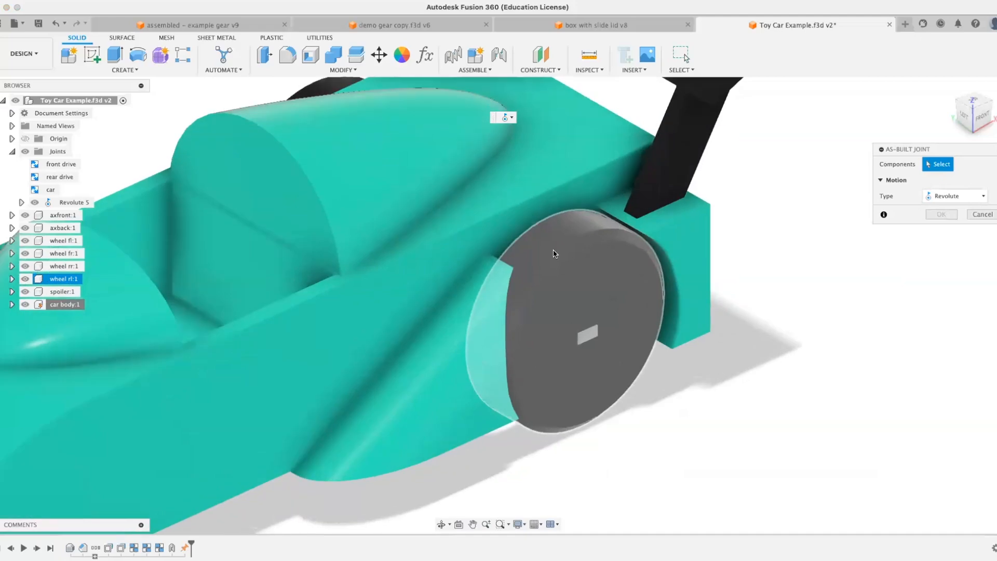
pyautogui.scroll(2, 554, 253)
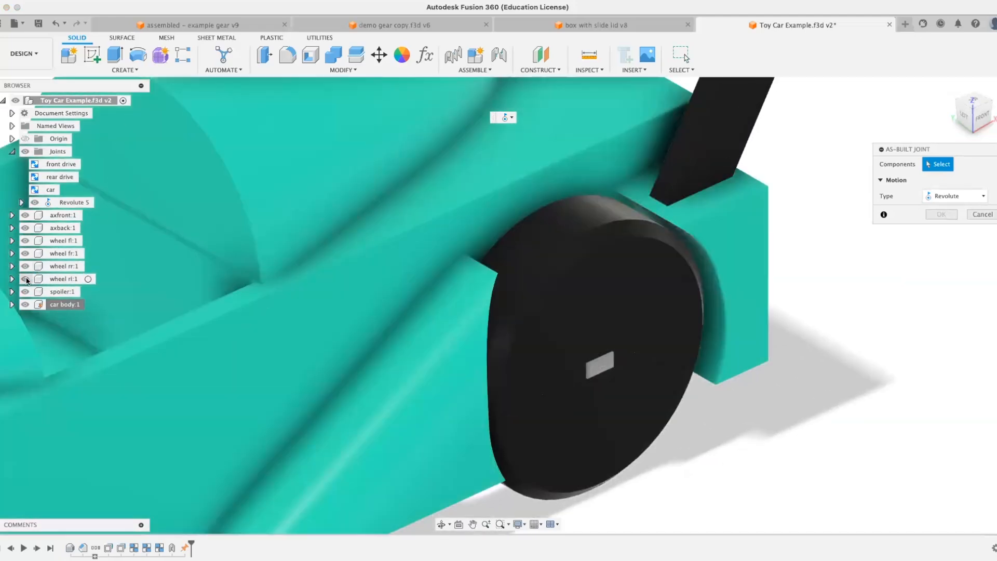
pyautogui.click(26, 279)
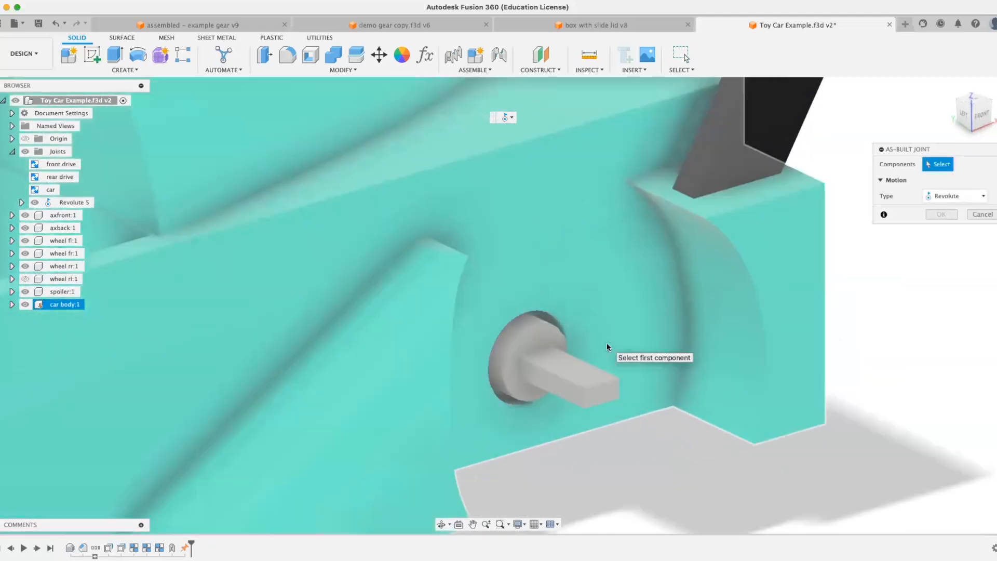
pyautogui.click(611, 345)
pyautogui.scroll(2, 617, 342)
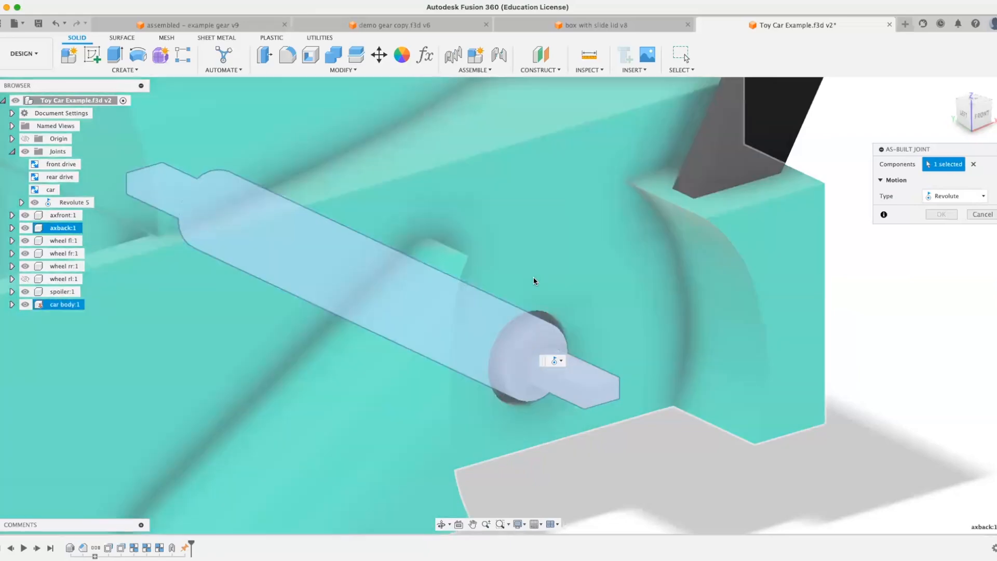
pyautogui.click(531, 272)
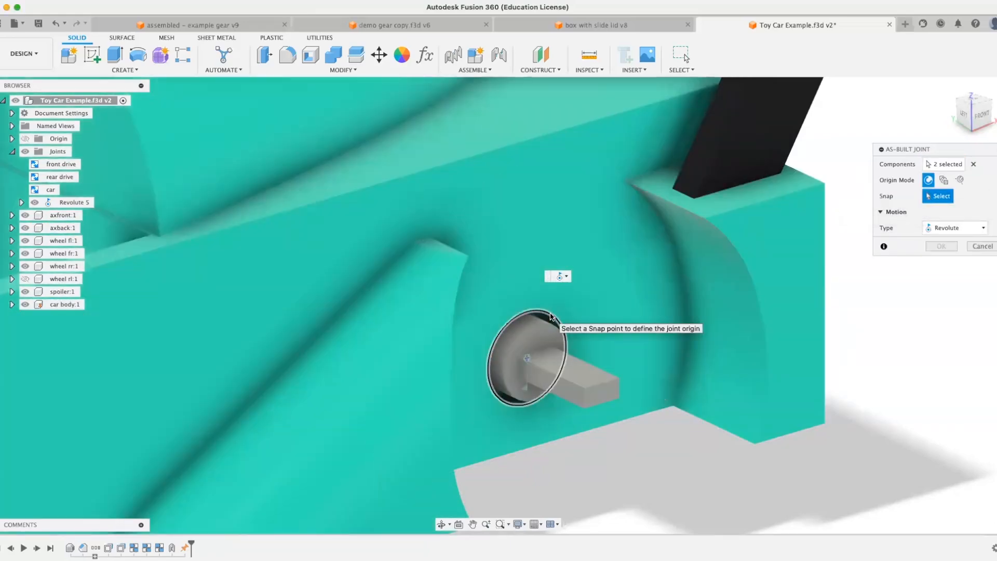
# Make the joint Revolute about the Z axis, centred on the body's rear axle hole, and show the rear left wheel again.
pyautogui.click(553, 319)
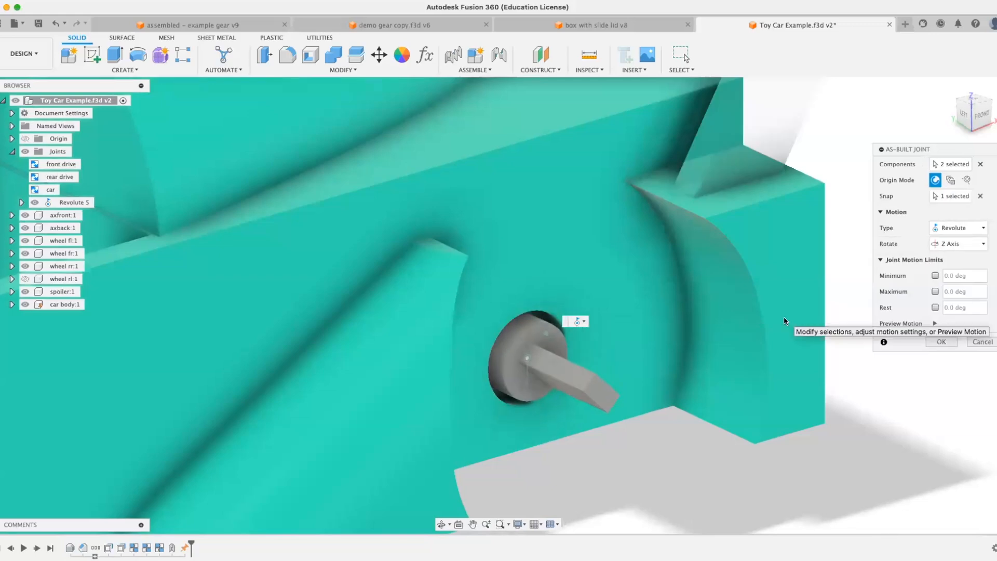
pyautogui.click(941, 340)
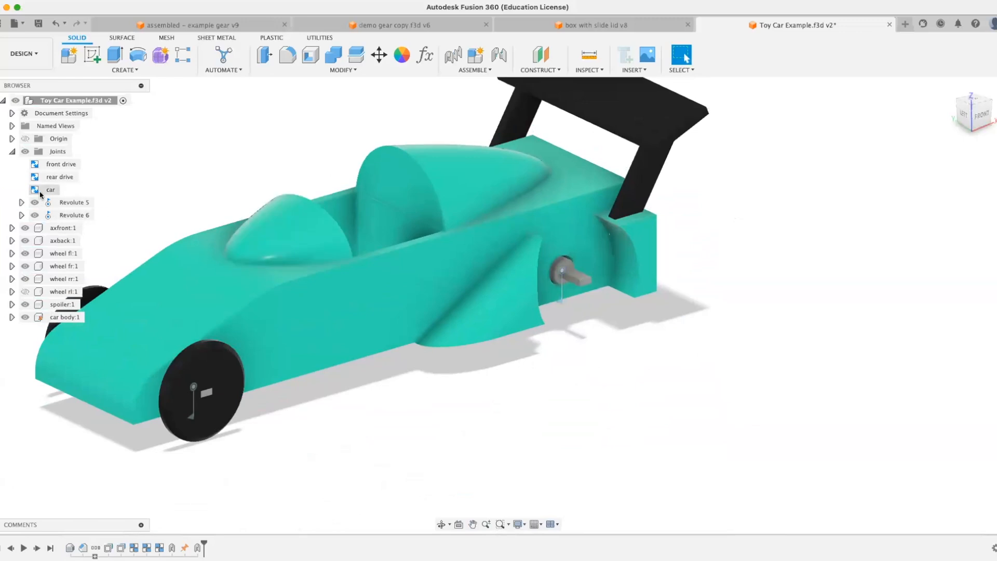
pyautogui.click(25, 291)
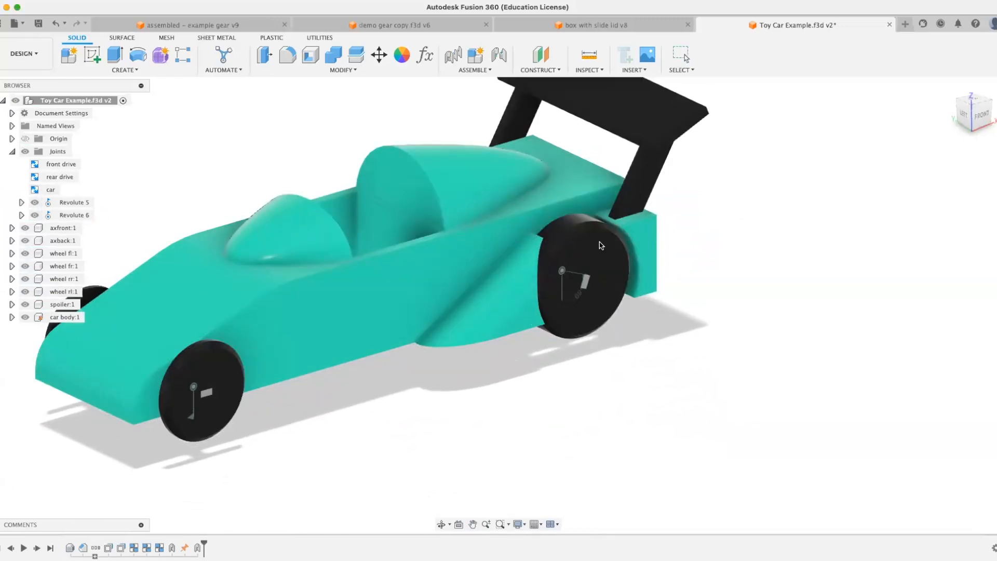
# Spin the rear left wheel by hand to test its rotation, and revert the components to their previous positions.
pyautogui.moveTo(574, 291); pyautogui.dragTo(534, 330)
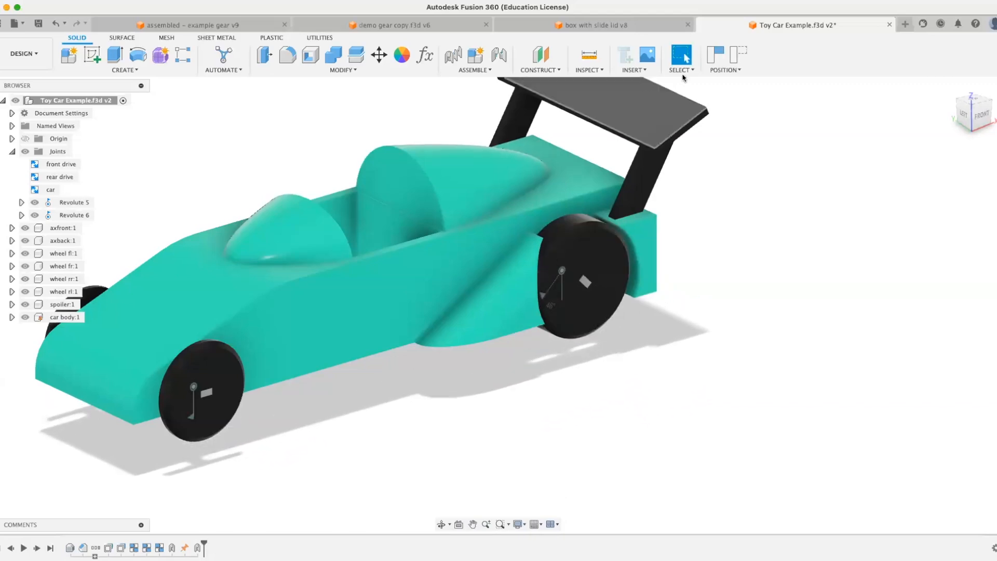
pyautogui.click(737, 56)
pyautogui.moveTo(699, 206); pyautogui.dragTo(838, 238, button='middle')
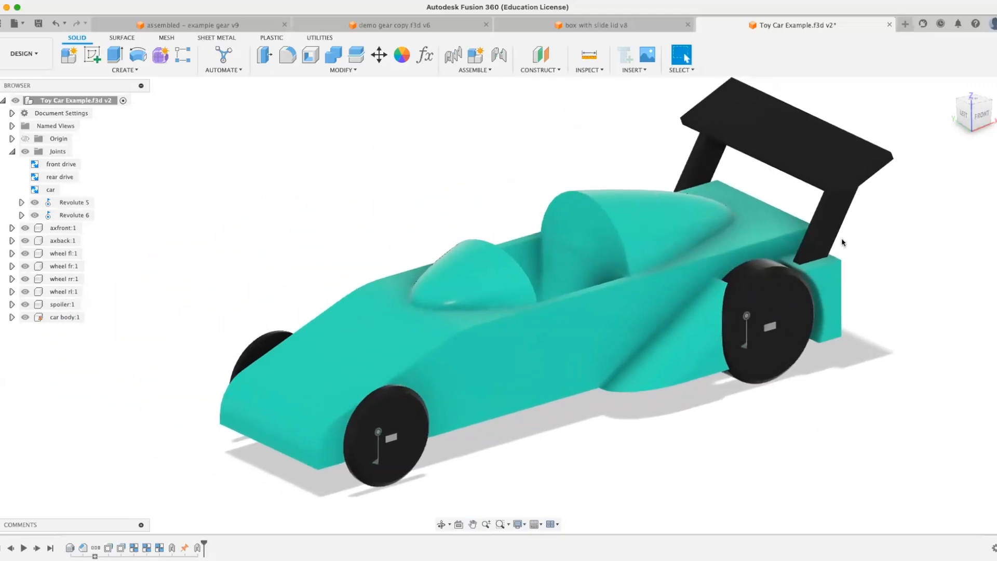
pyautogui.scroll(-5, 841, 238)
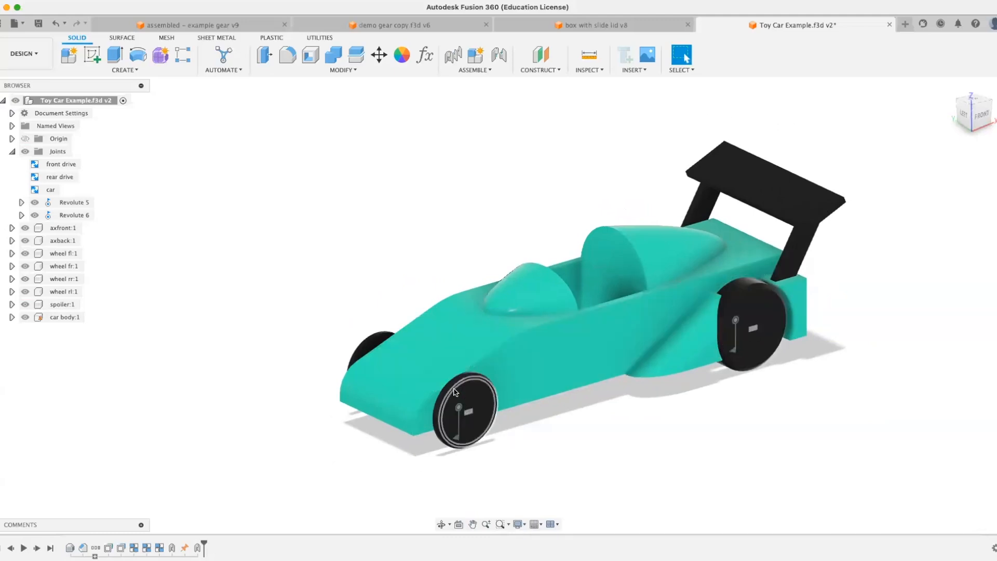
pyautogui.moveTo(526, 373); pyautogui.dragTo(431, 381, button='middle')
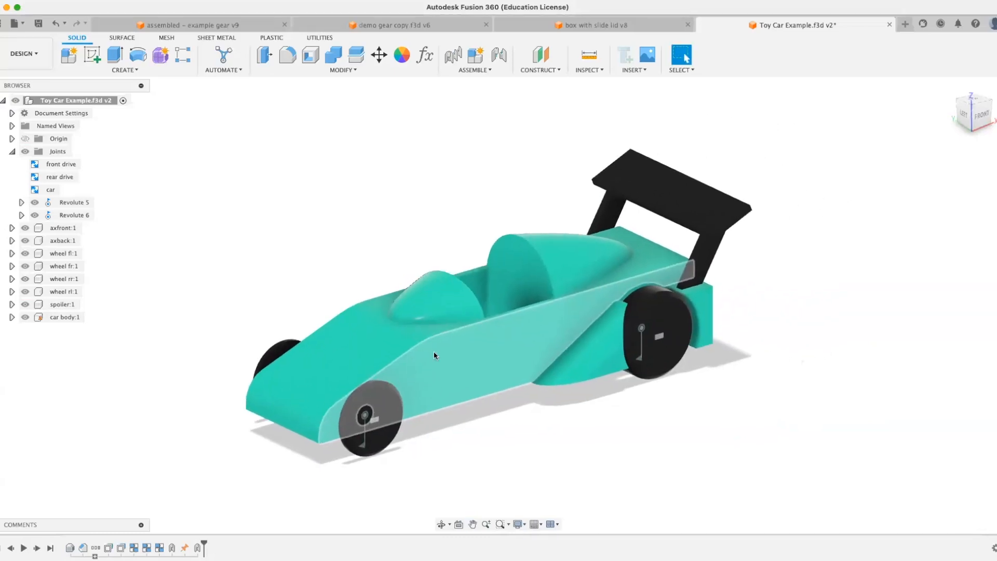
# Create a motion link between the front and rear axle revolute joints, 360 deg each, with both turning in the same direction.
pyautogui.click(493, 70)
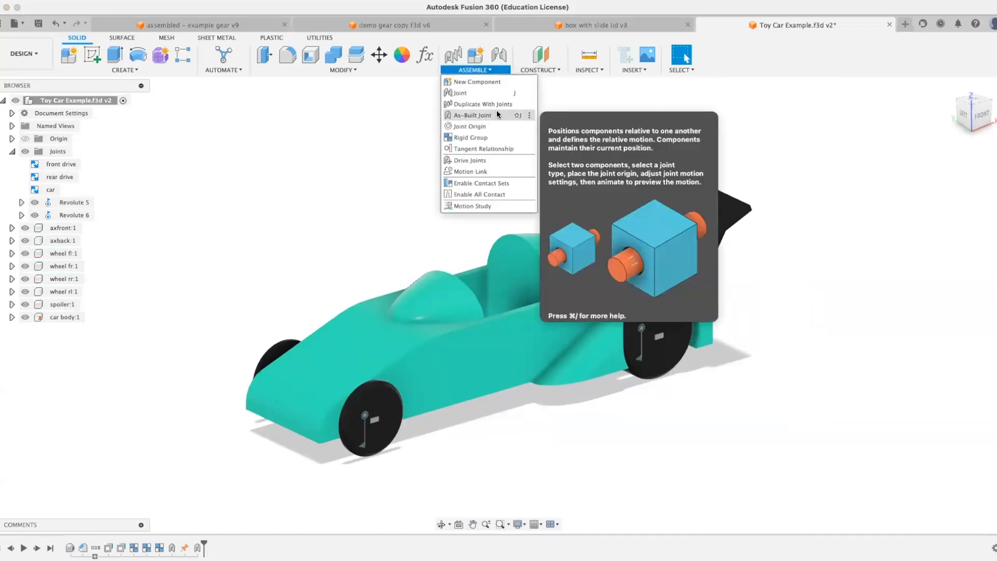
pyautogui.click(492, 170)
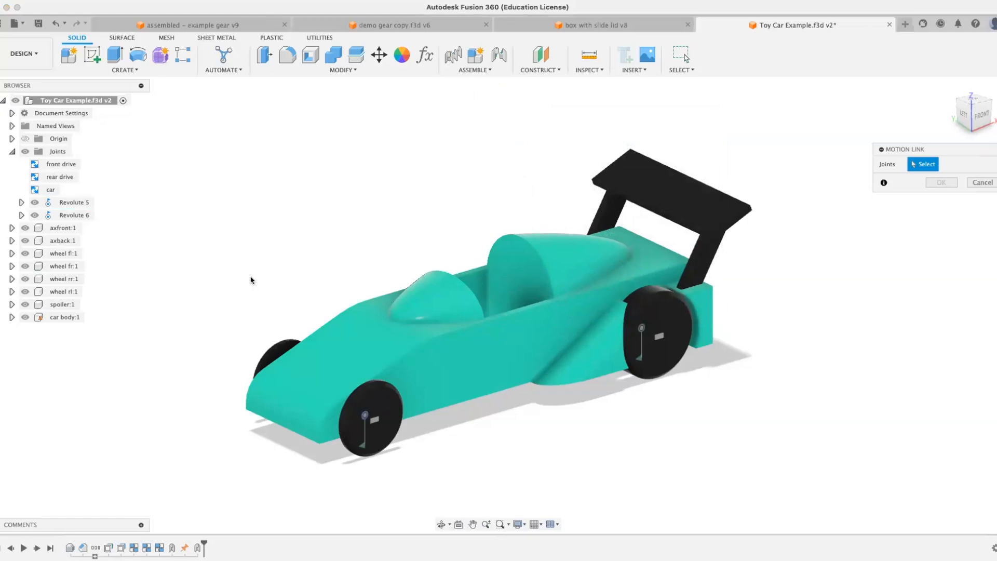
pyautogui.click(73, 203)
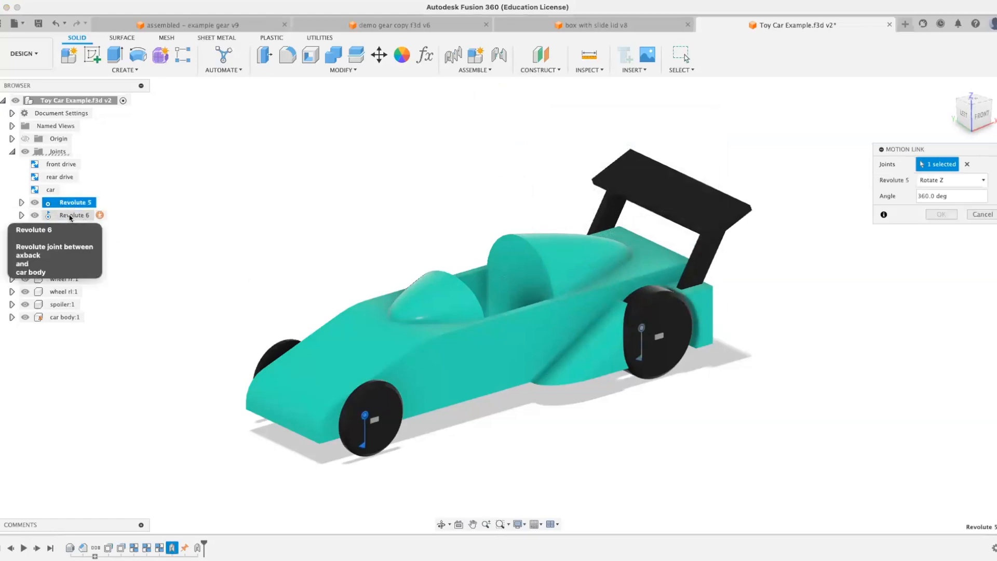
pyautogui.click(70, 216)
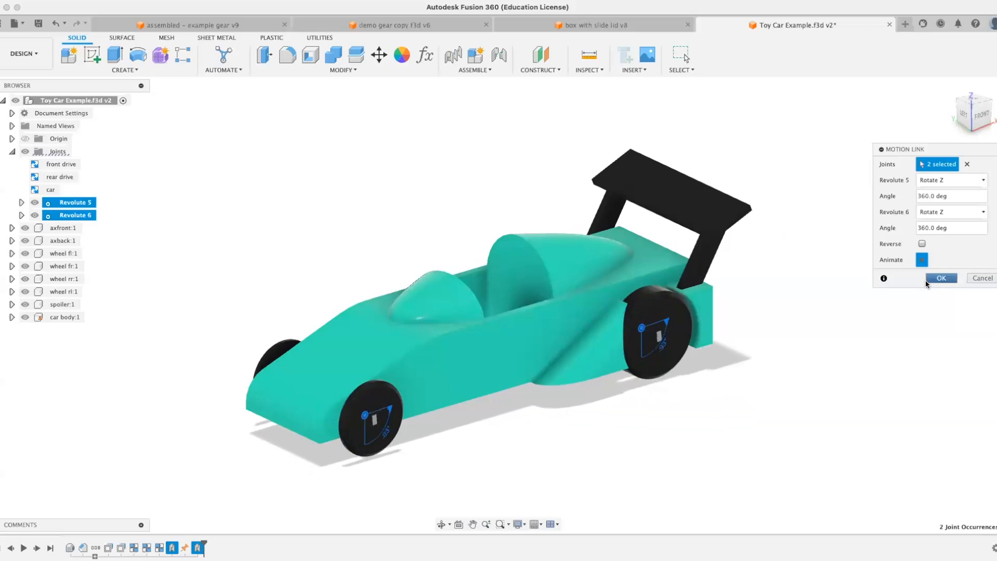
pyautogui.click(920, 244)
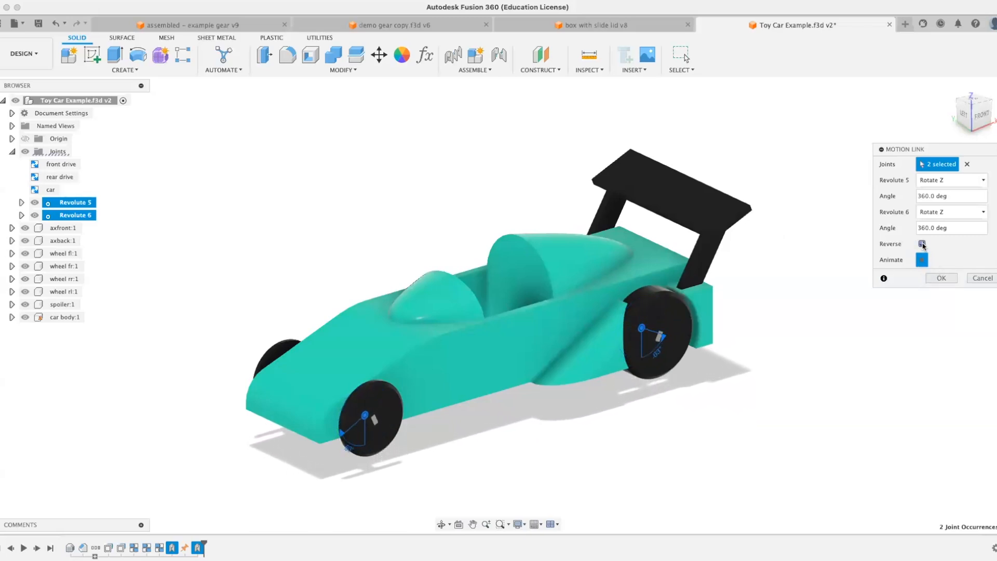
pyautogui.click(941, 278)
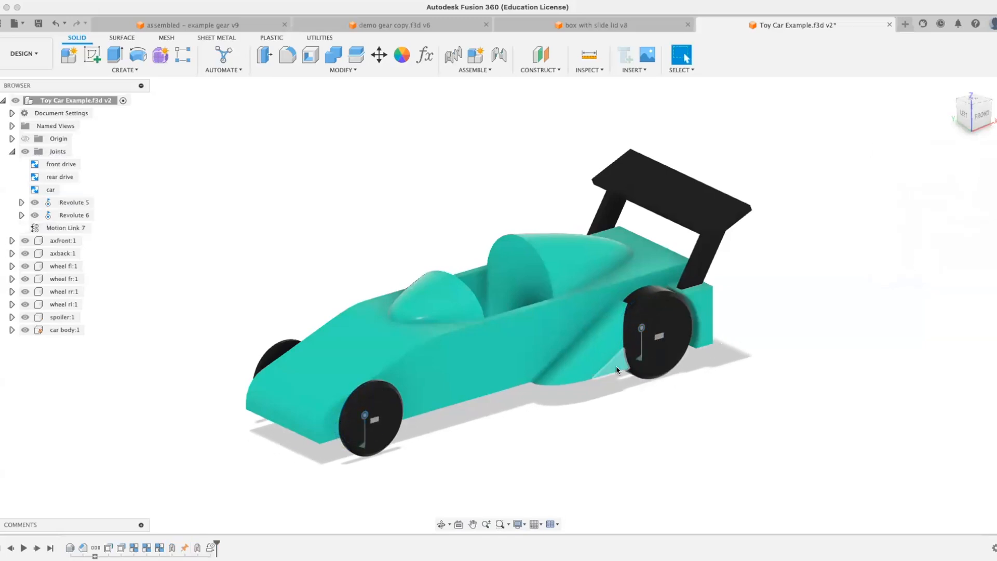
# Spin the front left wheel by hand to test the linked rotation of both axles.
pyautogui.keyDown('shift'); pyautogui.moveTo(778, 353); pyautogui.dragTo(442, 416, button='middle'); pyautogui.keyUp('shift')
pyautogui.scroll(5, 442, 416)
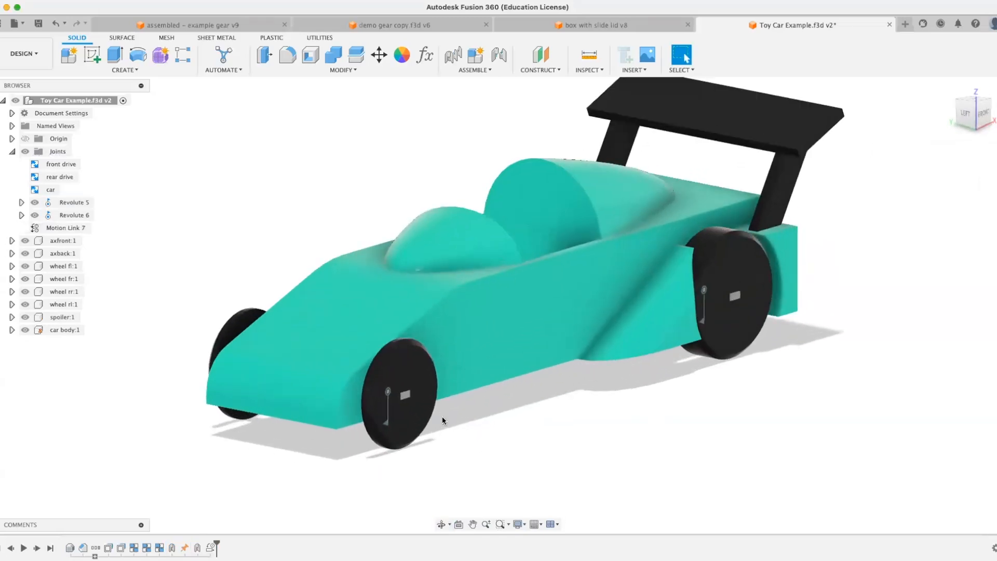
pyautogui.moveTo(393, 425); pyautogui.dragTo(420, 414)
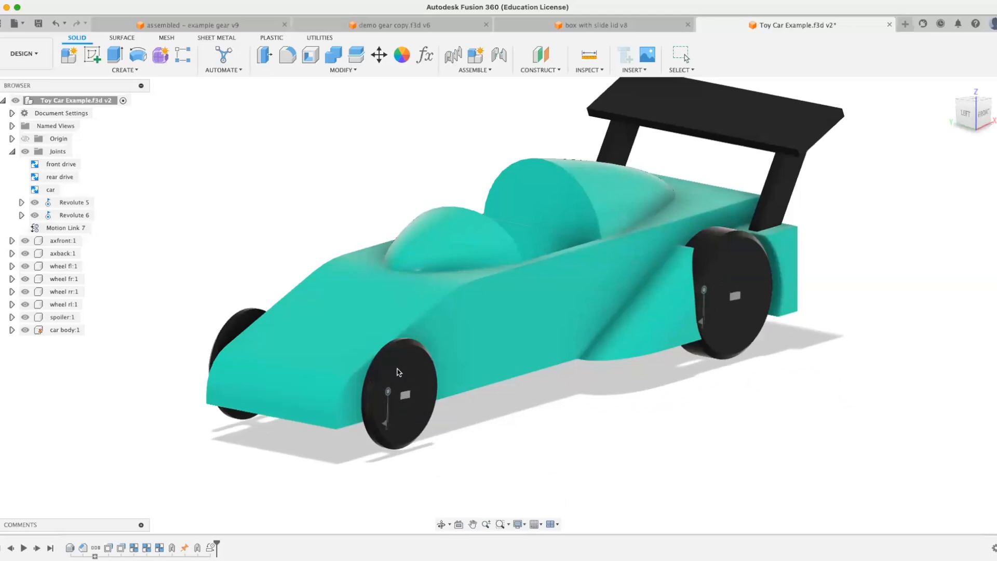
pyautogui.moveTo(399, 372); pyautogui.dragTo(369, 350)
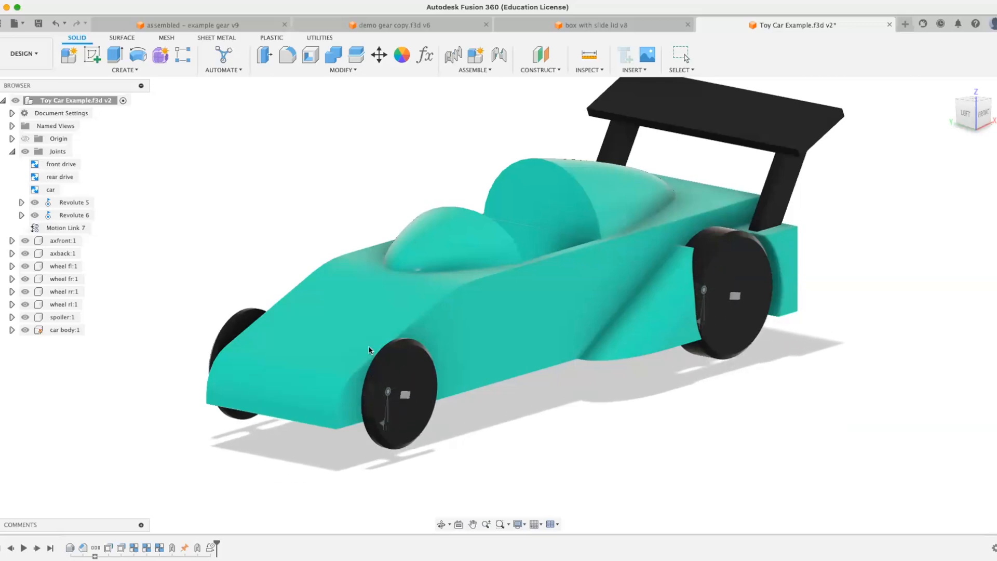
pyautogui.keyDown('shift'); pyautogui.moveTo(495, 399); pyautogui.dragTo(555, 223, button='middle'); pyautogui.keyUp('shift')
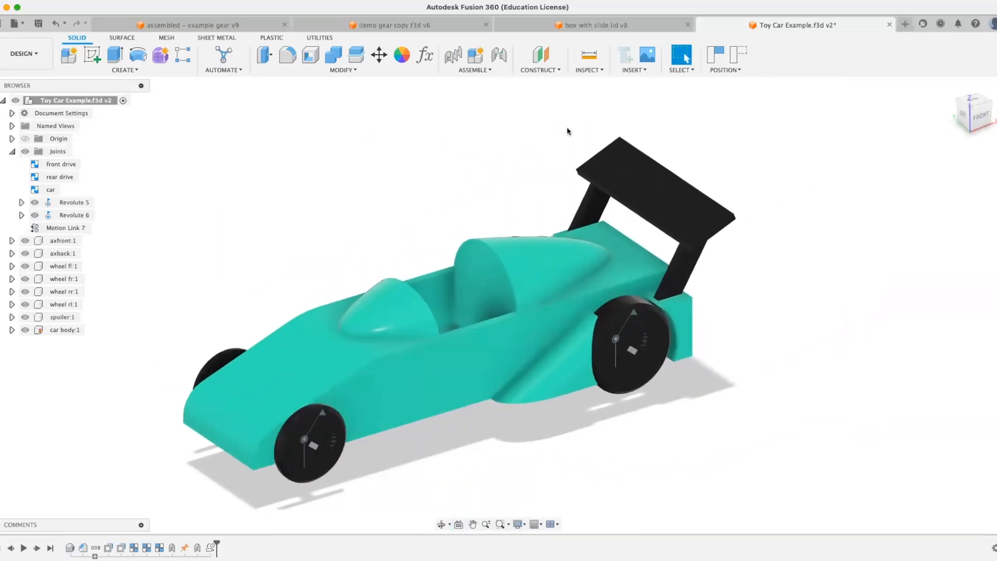
pyautogui.click(473, 71)
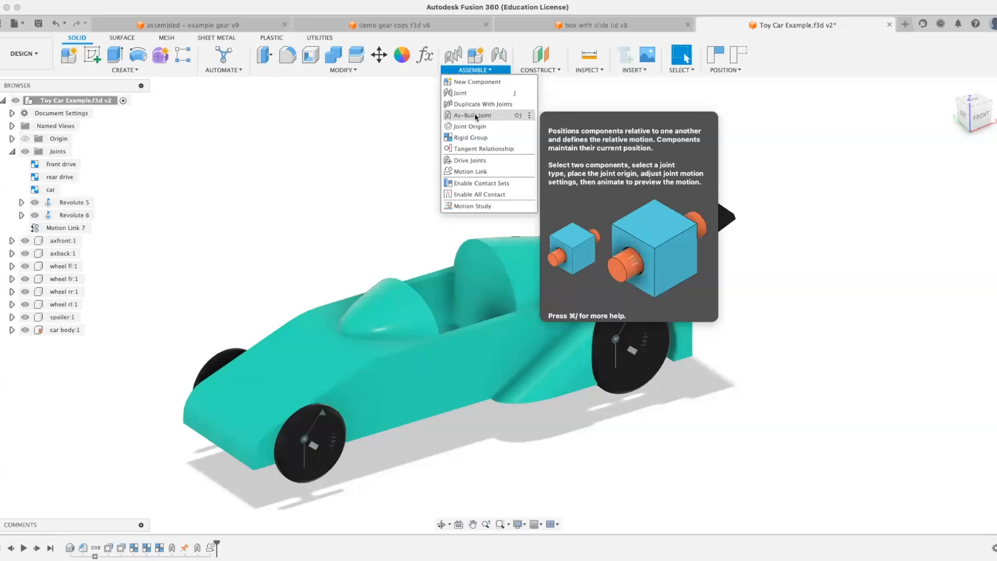
pyautogui.click(331, 188)
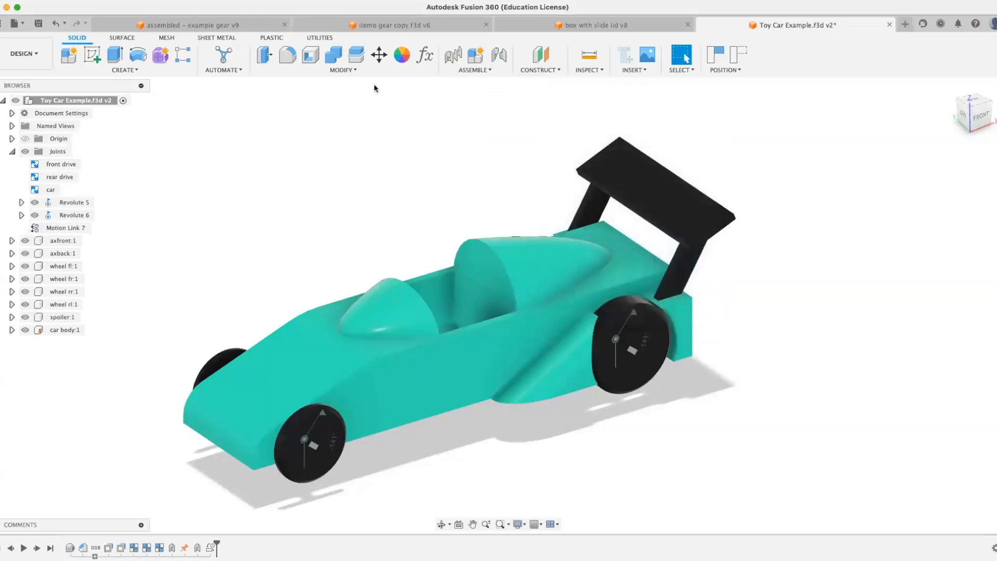
# Look over the assembled example gear document, and copy the Gear Part component from the demo gear copy document.
pyautogui.click(186, 26)
pyautogui.keyDown('shift'); pyautogui.moveTo(506, 223); pyautogui.dragTo(427, 211, button='middle'); pyautogui.keyUp('shift')
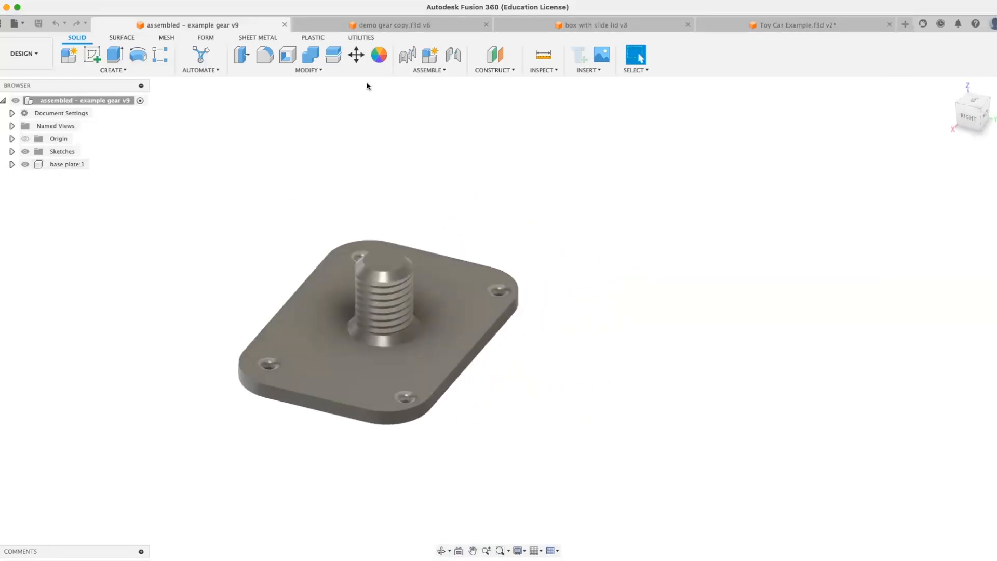
pyautogui.click(389, 26)
pyautogui.moveTo(358, 244)
pyautogui.keyDown('shift'); pyautogui.mouseDown(button='middle')
pyautogui.moveTo(300, 252)
pyautogui.moveTo(282, 189)
pyautogui.moveTo(403, 207)
pyautogui.moveTo(437, 257)
pyautogui.moveTo(296, 256)
pyautogui.moveTo(291, 238)
pyautogui.moveTo(324, 219)
pyautogui.moveTo(335, 272)
pyautogui.moveTo(337, 224)
pyautogui.moveTo(343, 238)
pyautogui.mouseUp(button='middle'); pyautogui.keyUp('shift')
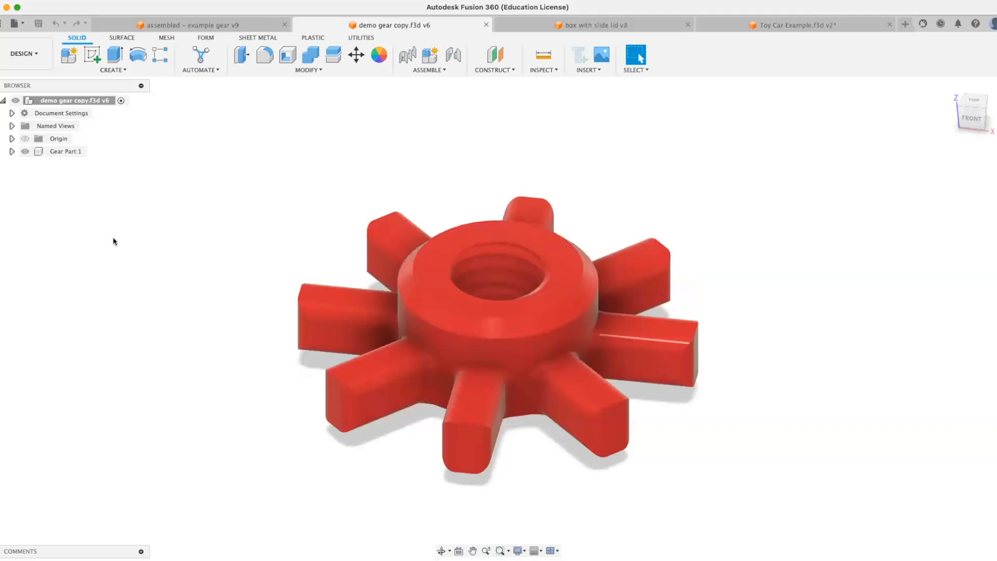
pyautogui.rightClick(62, 151)
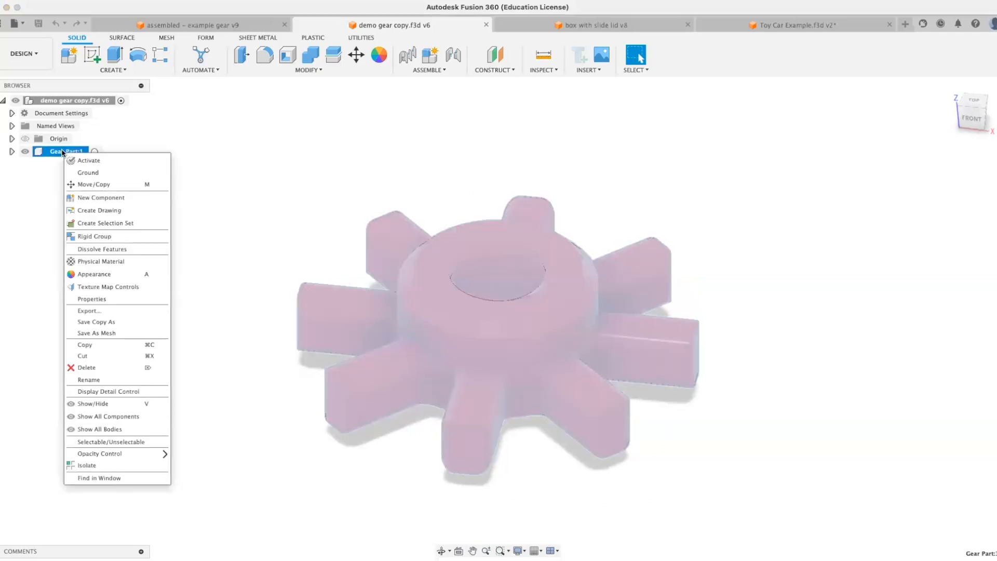
pyautogui.click(102, 347)
# Paste the copied Gear Part as a new component into the assembled example gear document.
pyautogui.click(207, 25)
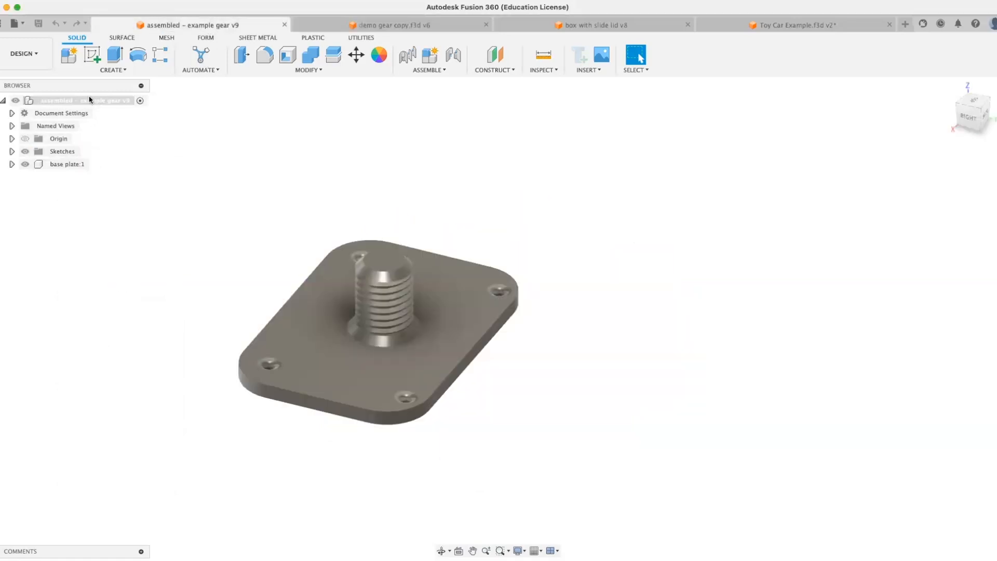
pyautogui.rightClick(90, 99)
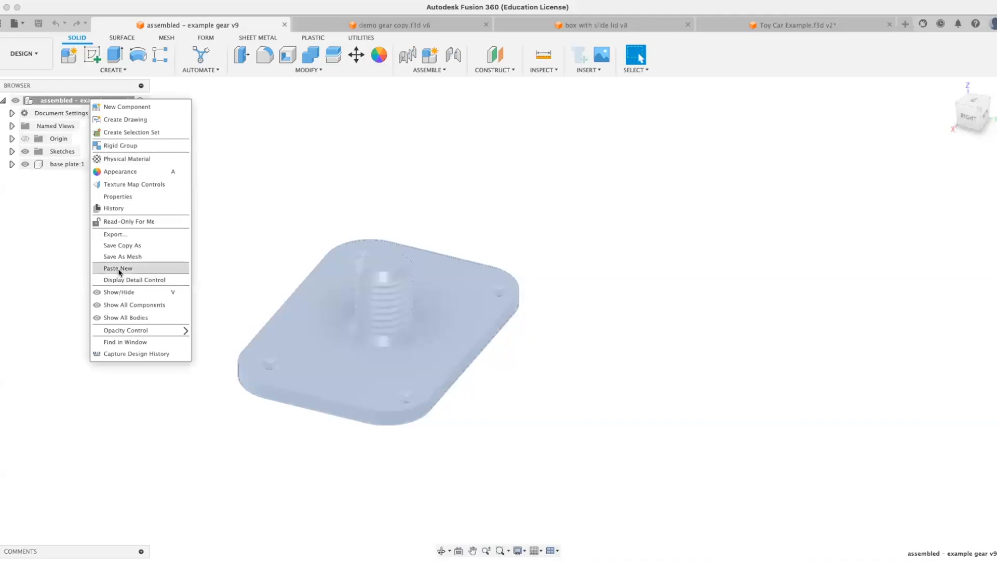
pyautogui.click(119, 268)
# Move the pasted gear clear of the base plate, about -4.478 in along X and 4.013 in along Y.
pyautogui.moveTo(232, 281)
pyautogui.keyDown('shift'); pyautogui.mouseDown(button='middle')
pyautogui.moveTo(274, 289)
pyautogui.moveTo(273, 323)
pyautogui.moveTo(220, 271)
pyautogui.mouseUp(button='middle'); pyautogui.keyUp('shift')
pyautogui.moveTo(220, 271); pyautogui.dragTo(276, 317, button='middle')
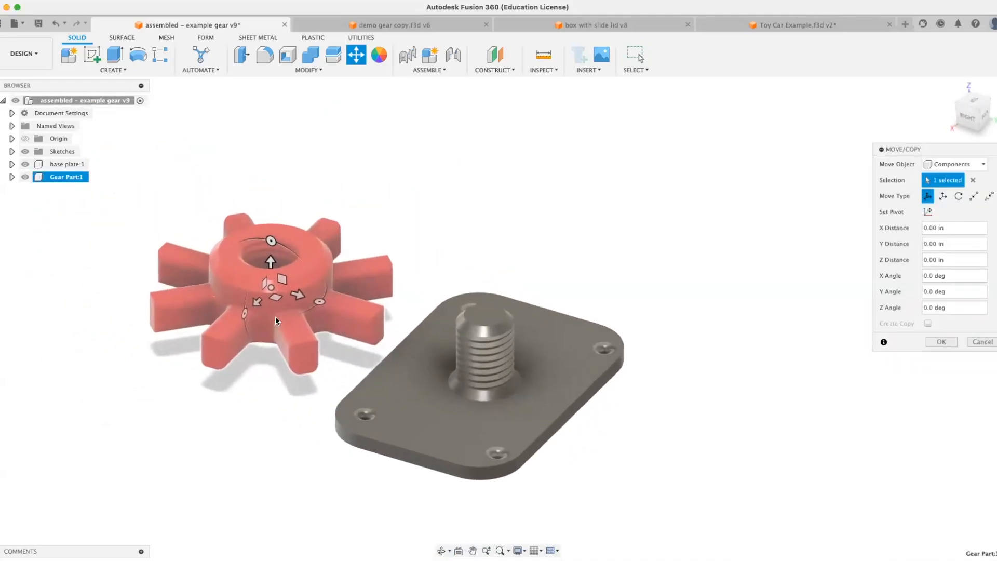
pyautogui.scroll(-5, 282, 318)
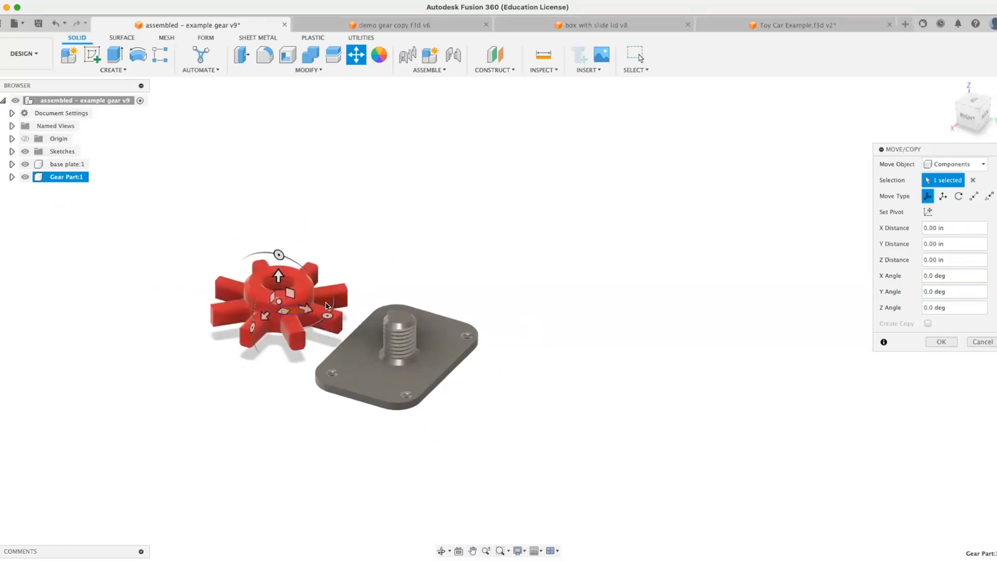
pyautogui.click(283, 316)
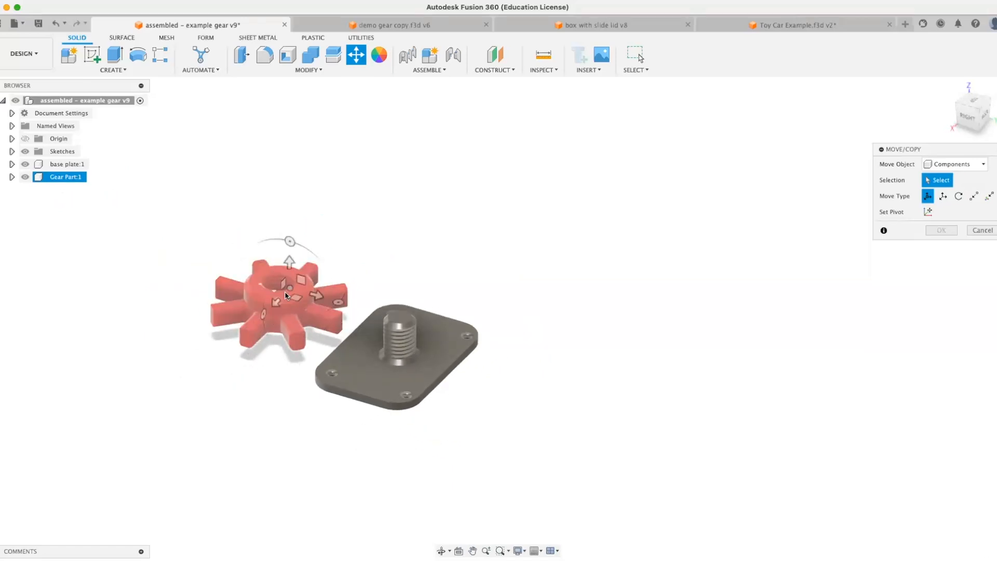
pyautogui.click(285, 295)
pyautogui.moveTo(285, 295); pyautogui.dragTo(535, 244)
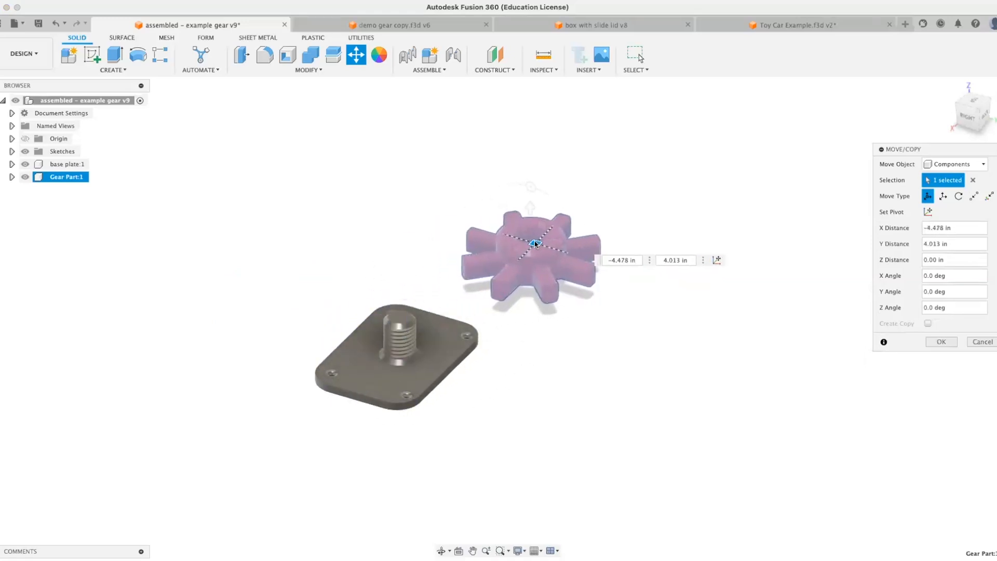
pyautogui.scroll(3, 597, 291)
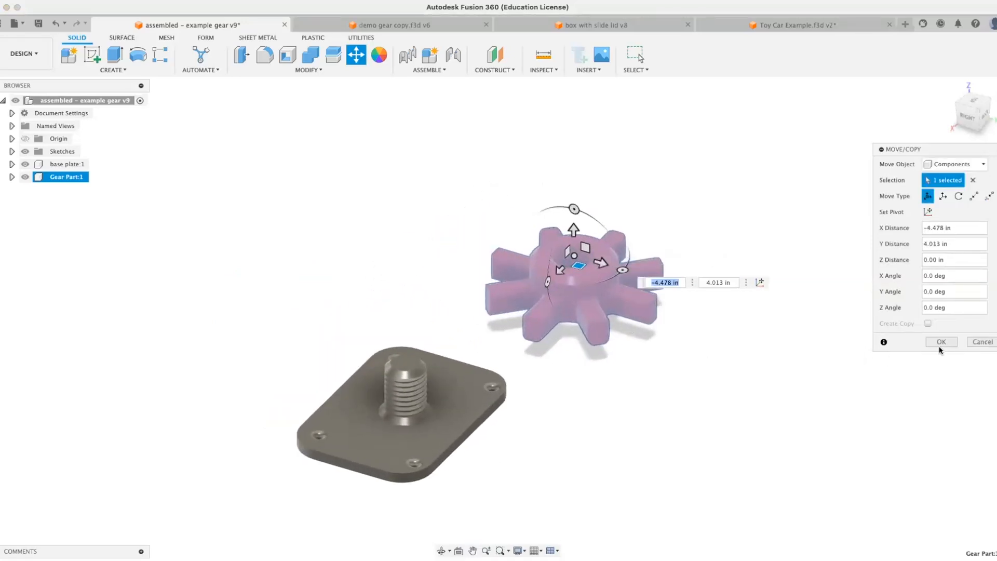
pyautogui.click(940, 342)
pyautogui.keyDown('shift'); pyautogui.moveTo(761, 403); pyautogui.dragTo(585, 338, button='middle'); pyautogui.keyUp('shift')
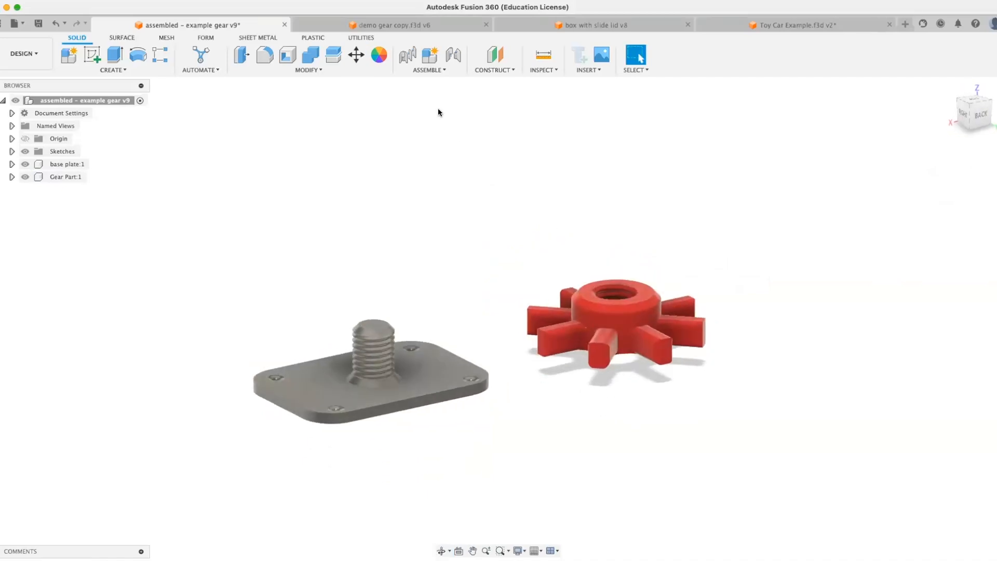
pyautogui.click(432, 70)
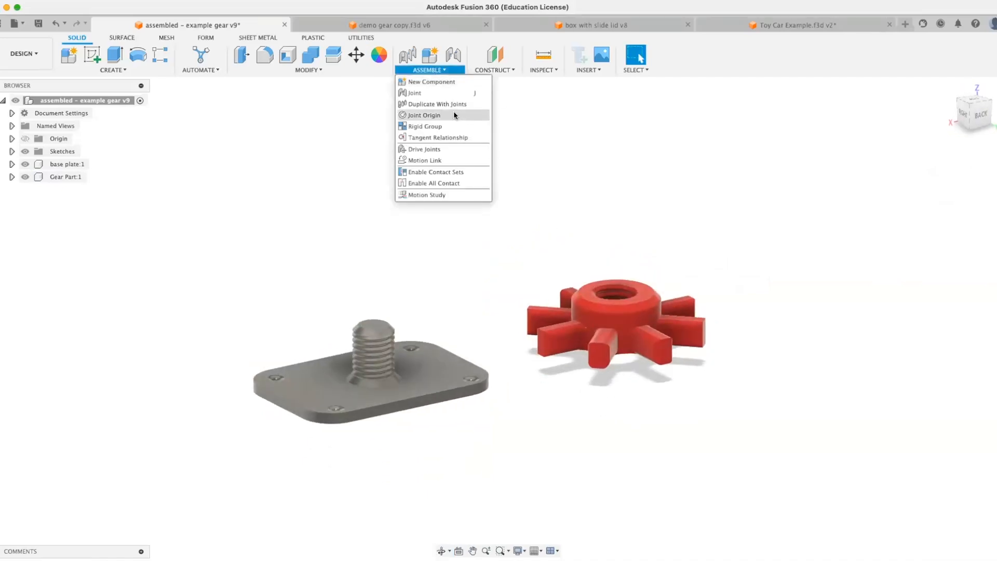
pyautogui.click(429, 95)
pyautogui.keyDown('shift'); pyautogui.moveTo(618, 197); pyautogui.dragTo(675, 250, button='middle'); pyautogui.keyUp('shift')
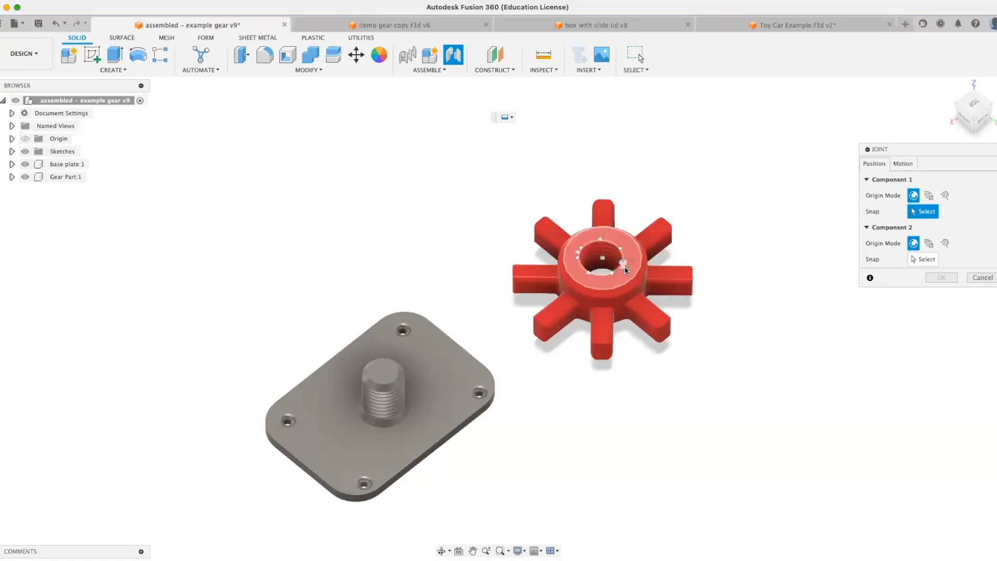
pyautogui.click(624, 263)
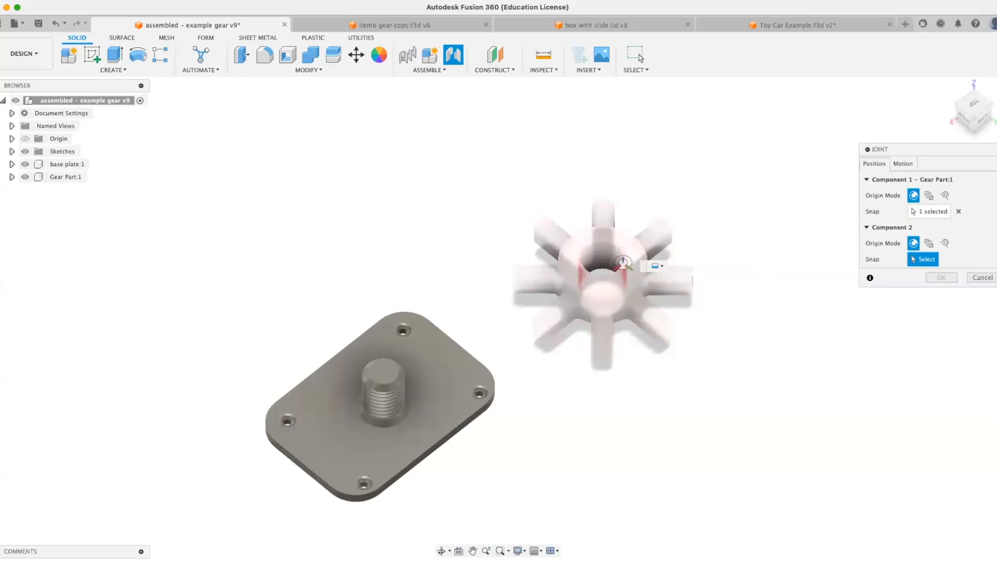
pyautogui.press('Escape')
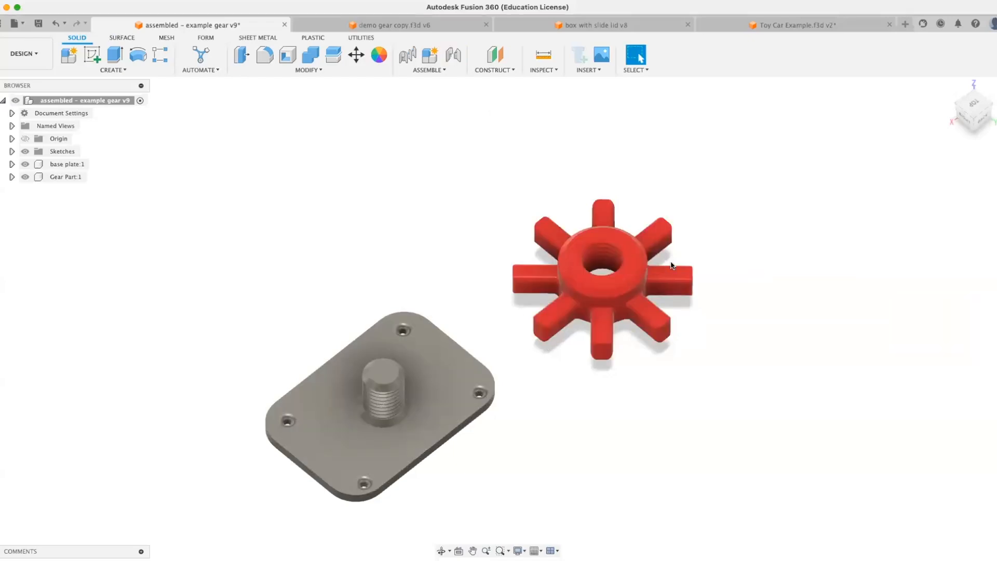
# Start a joint that snaps the top centre of the base plate's threaded post to the top centre of the gear hub.
pyautogui.click(420, 72)
pyautogui.click(418, 94)
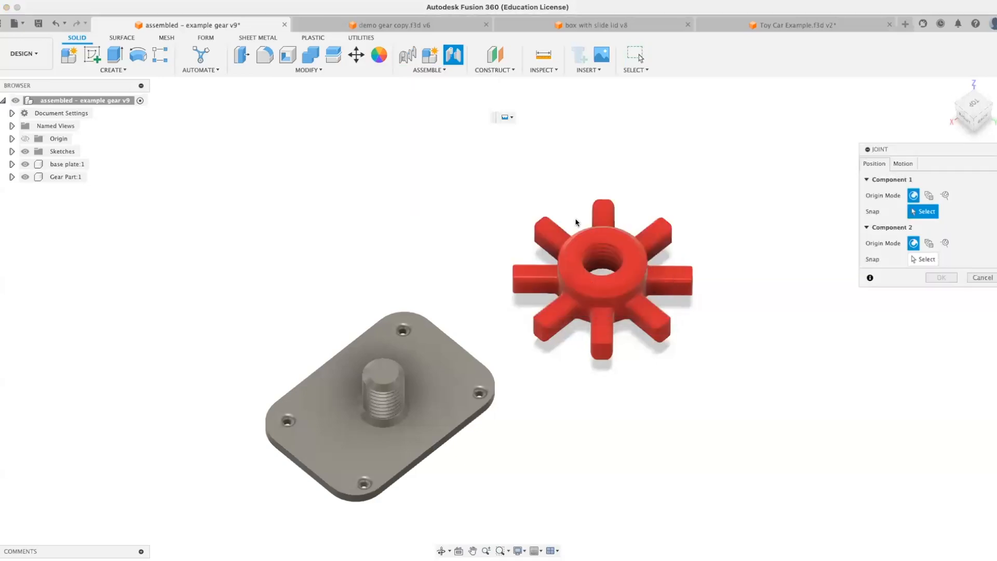
pyautogui.click(383, 371)
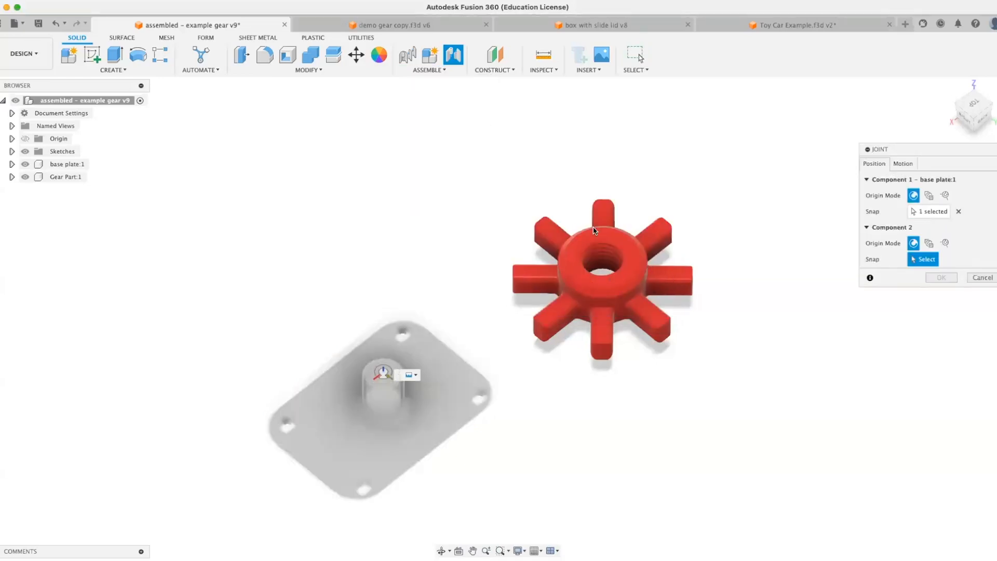
pyautogui.click(619, 232)
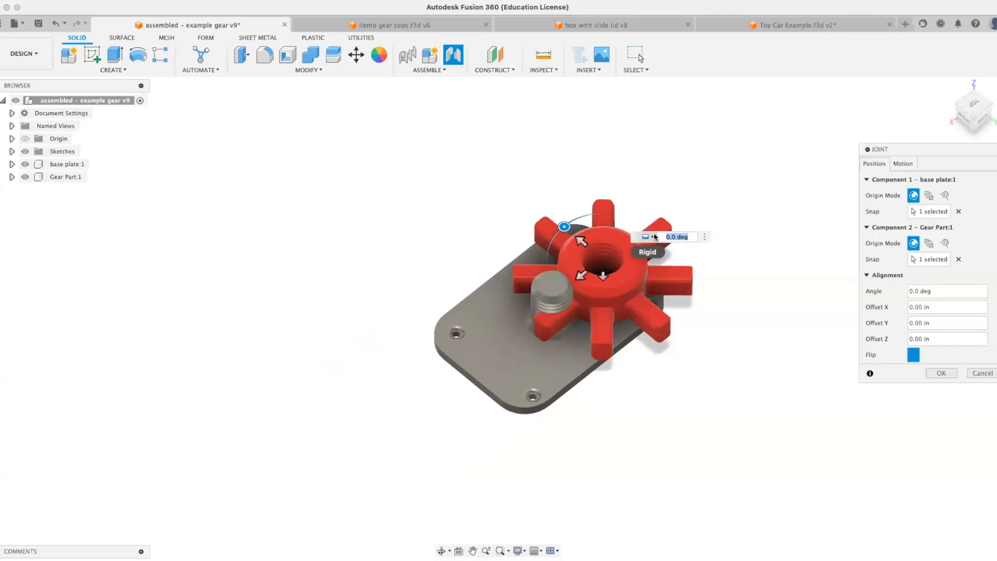
pyautogui.scroll(5, 697, 220)
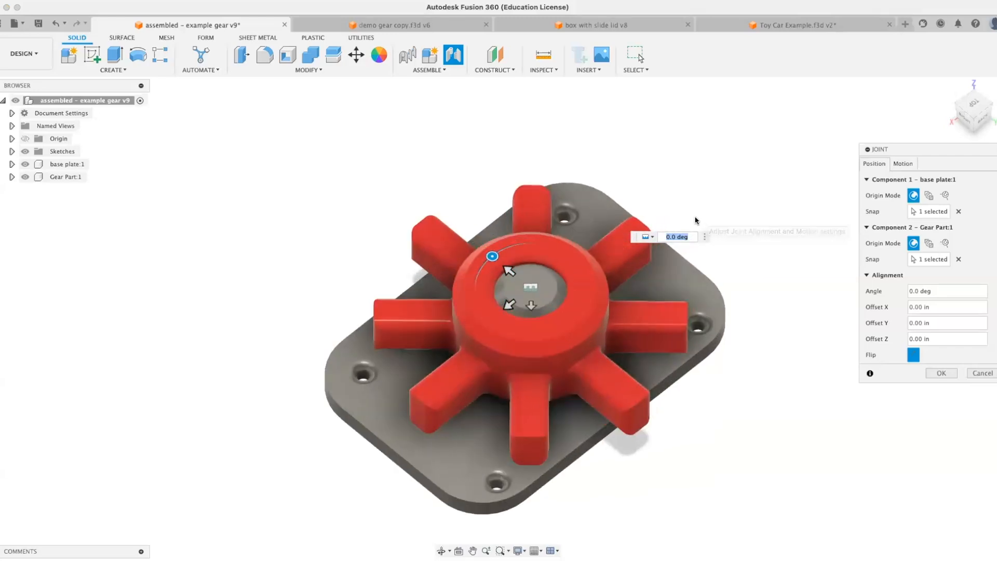
pyautogui.keyDown('shift'); pyautogui.moveTo(695, 219); pyautogui.dragTo(721, 213, button='middle'); pyautogui.keyUp('shift')
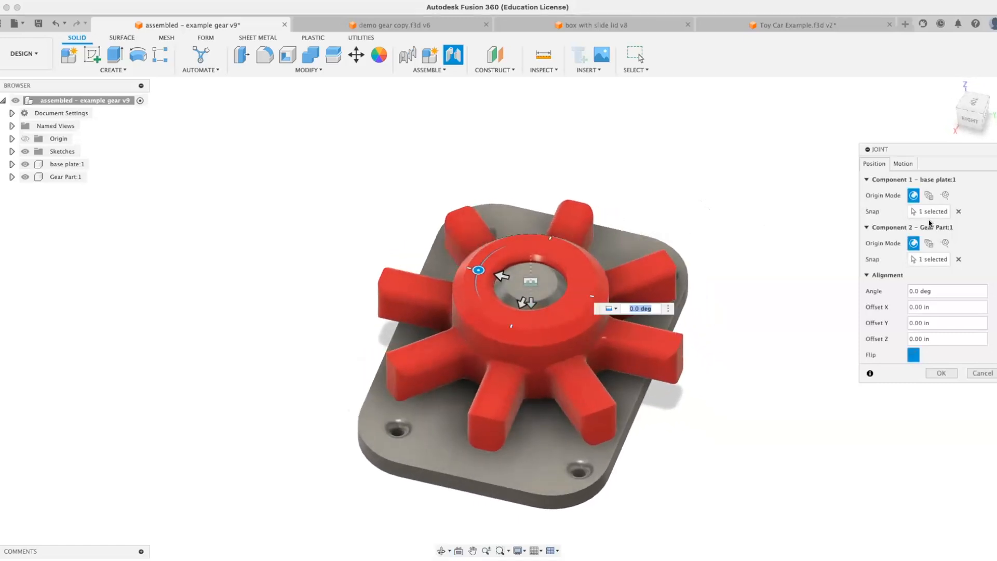
# Make the joint between base plate and gear revolute, rotating about the Z axis, and create it.
pyautogui.click(903, 164)
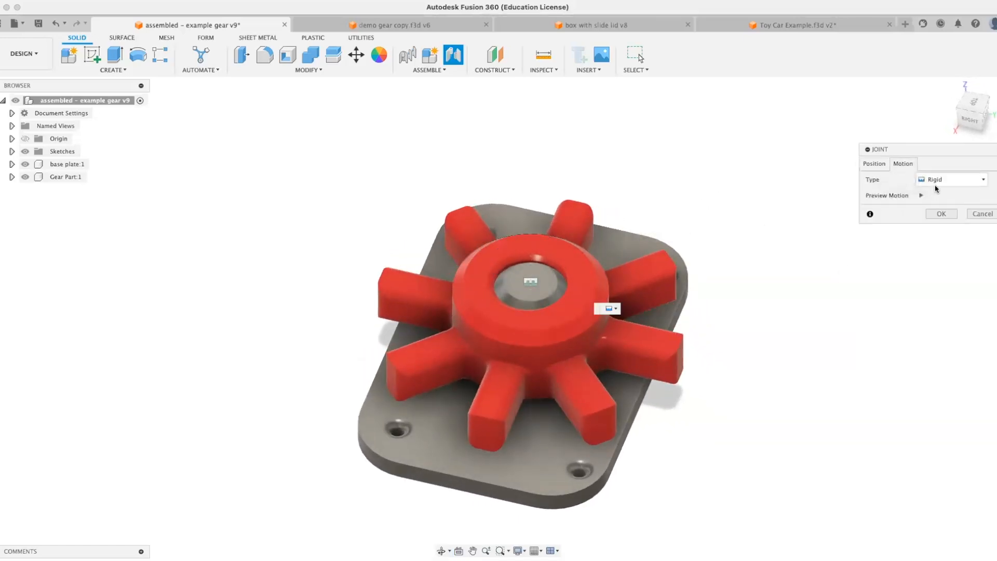
pyautogui.click(934, 179)
pyautogui.click(882, 193)
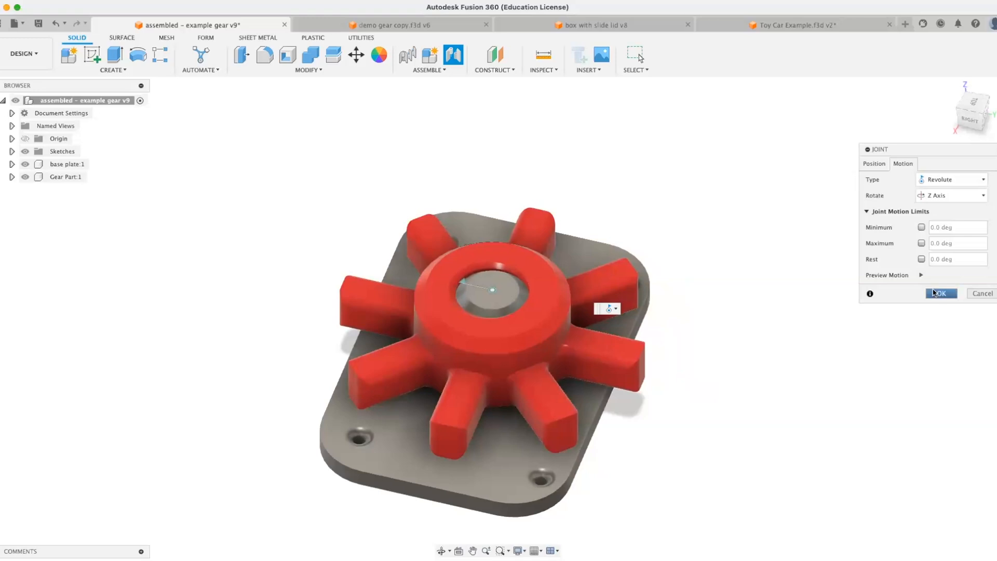
pyautogui.click(934, 292)
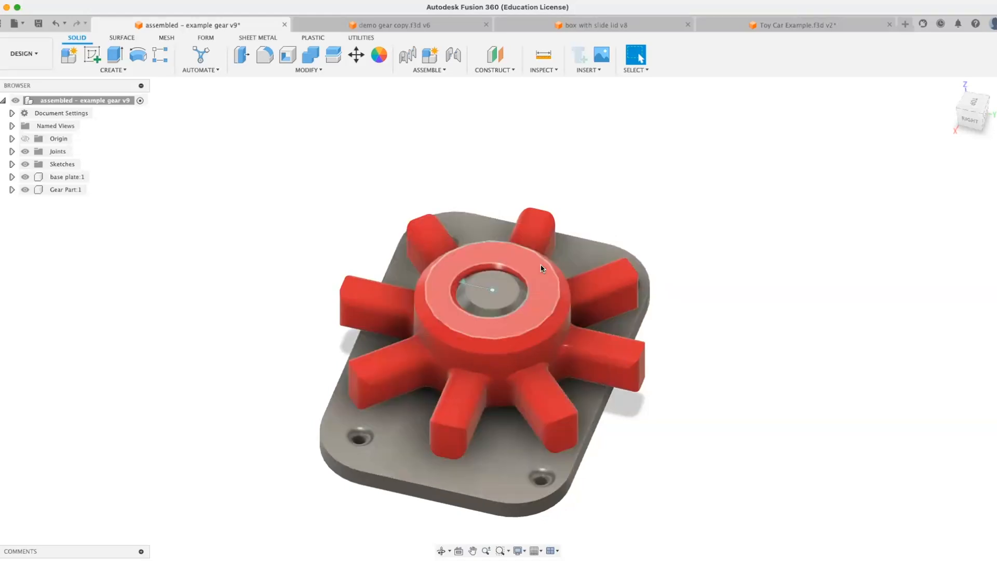
pyautogui.click(430, 70)
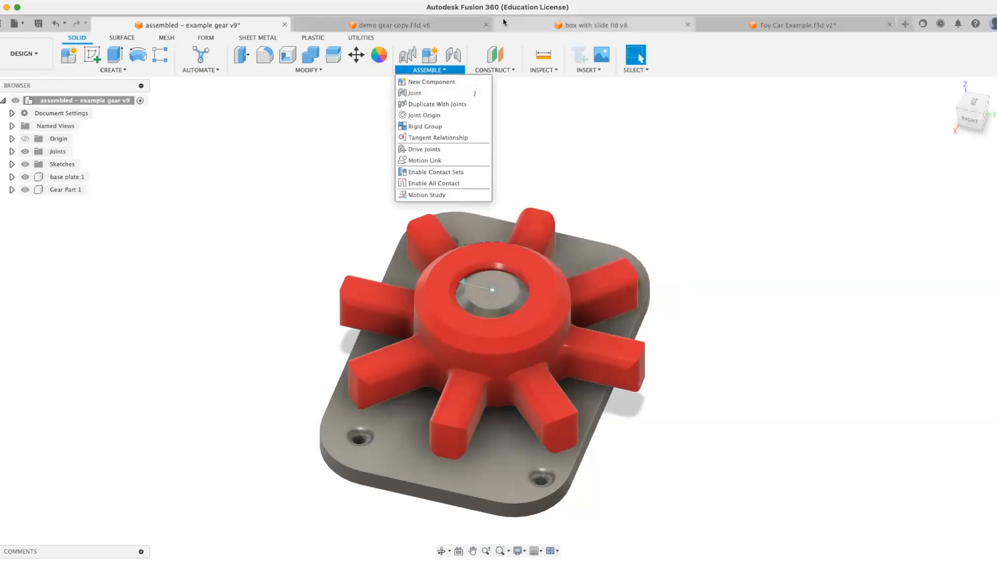
pyautogui.click(754, 23)
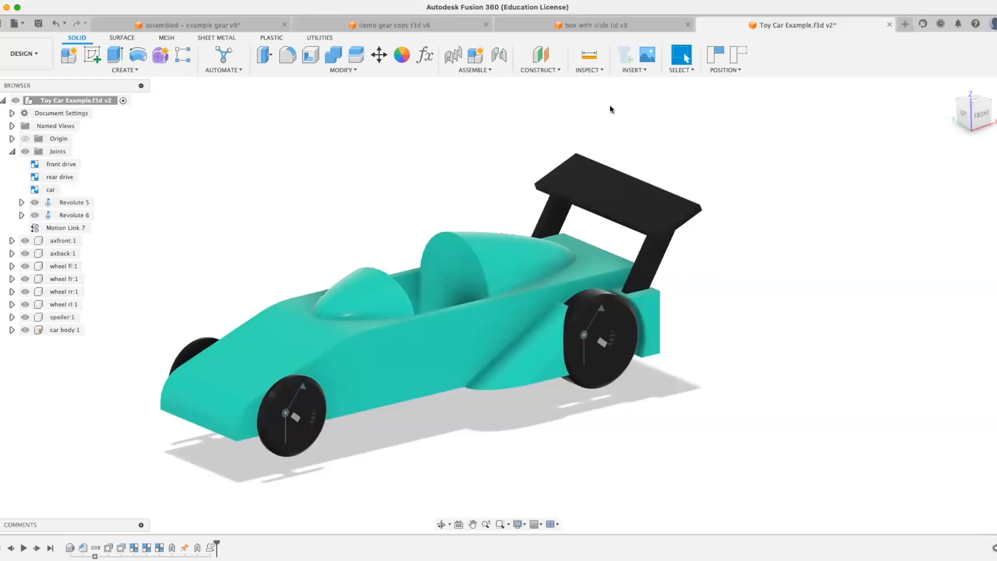
pyautogui.click(493, 70)
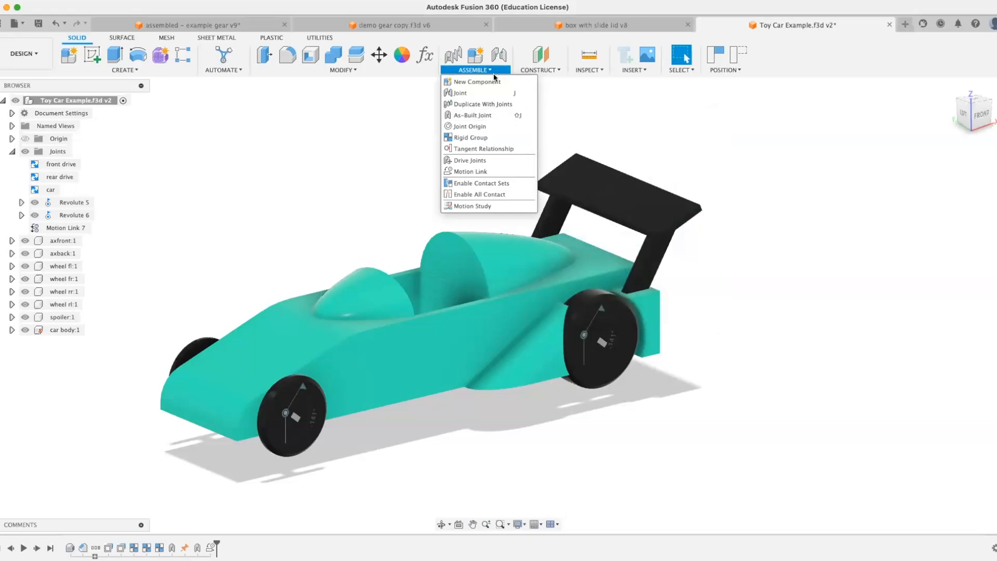
pyautogui.click(588, 70)
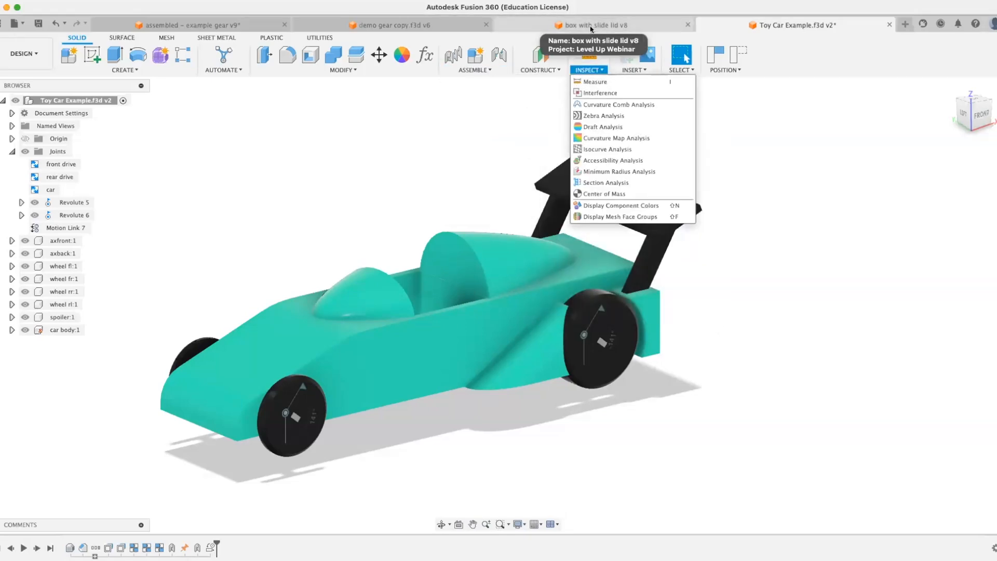
# Switch to the box with slide lid document and orbit the closed box to show its long front side.
pyautogui.click(588, 25)
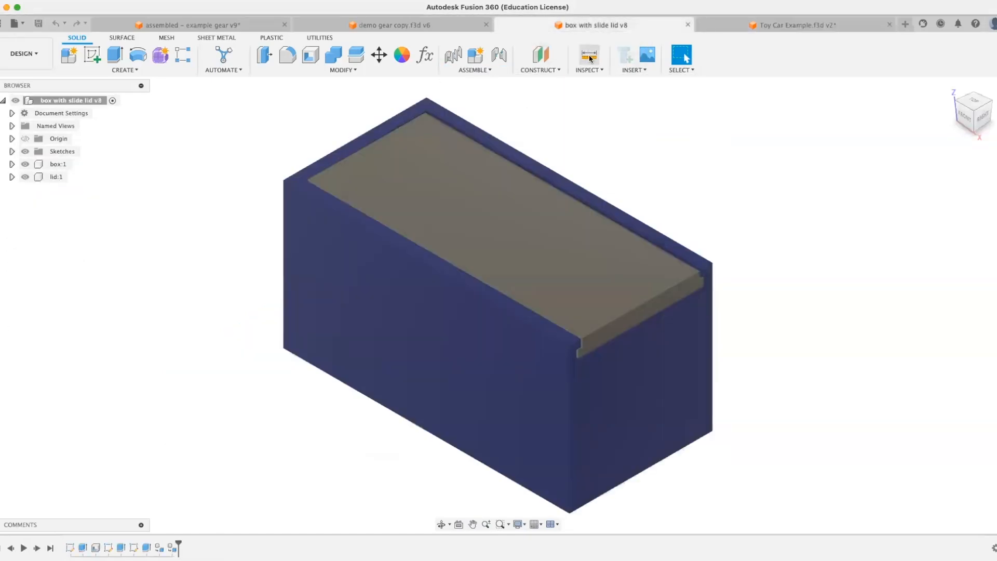
pyautogui.click(442, 524)
pyautogui.moveTo(567, 204); pyautogui.dragTo(591, 211)
pyautogui.press('Escape')
pyautogui.click(460, 208)
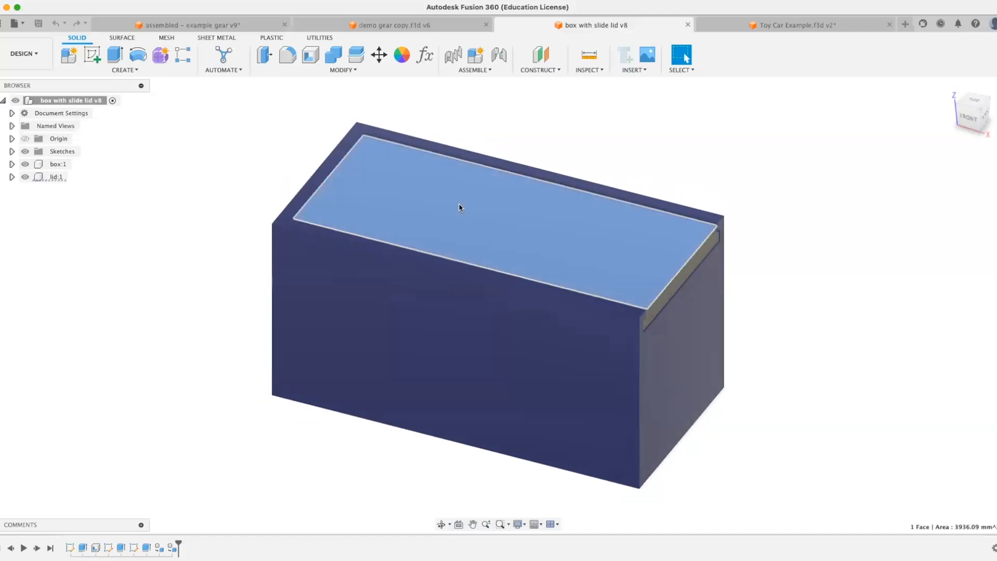
pyautogui.click(380, 55)
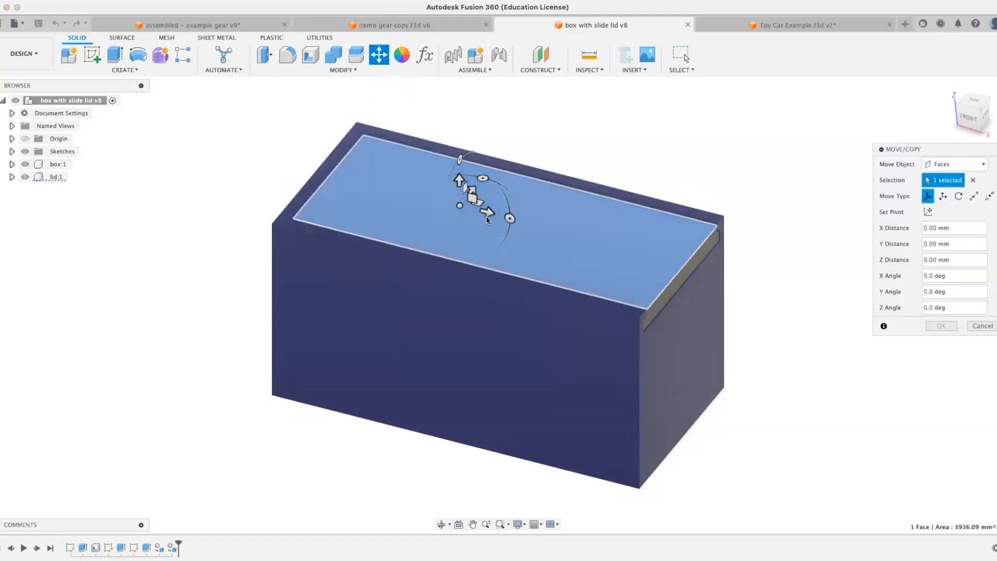
pyautogui.moveTo(512, 216); pyautogui.dragTo(559, 240)
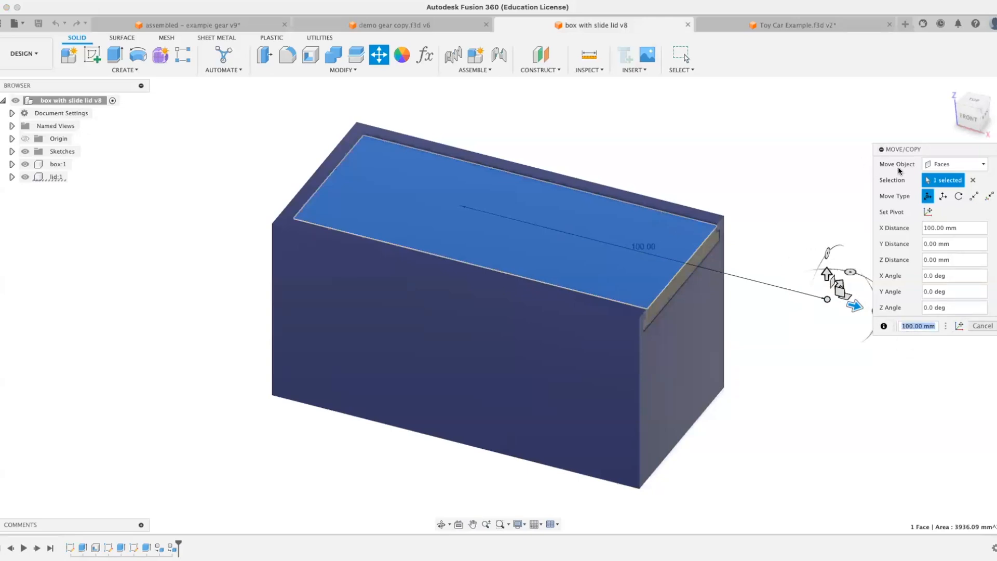
pyautogui.click(983, 325)
# Pull the unjointed lid off the box by hand to test its movement, and revert it to its previous position.
pyautogui.moveTo(614, 245); pyautogui.dragTo(785, 168)
pyautogui.keyDown('shift'); pyautogui.moveTo(785, 167); pyautogui.dragTo(741, 69, button='middle'); pyautogui.keyUp('shift')
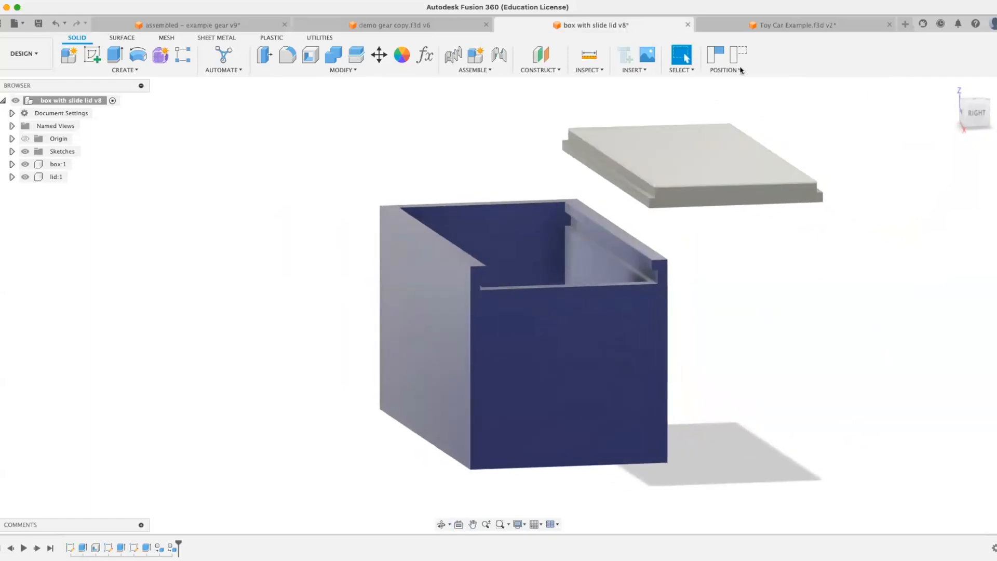
pyautogui.click(741, 56)
# Examine how the lid's stepped edge fits the box's groove at the open end.
pyautogui.scroll(10, 521, 291)
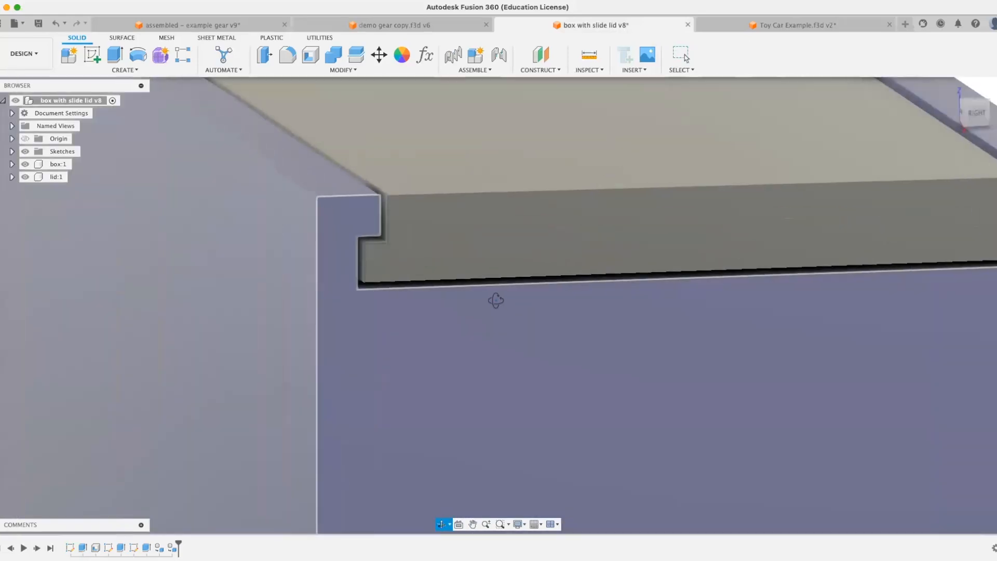
pyautogui.keyDown('shift'); pyautogui.moveTo(495, 300); pyautogui.dragTo(349, 249, button='middle'); pyautogui.keyUp('shift')
pyautogui.scroll(-6, 494, 296)
pyautogui.scroll(-5, 520, 312)
pyautogui.scroll(-4, 349, 250)
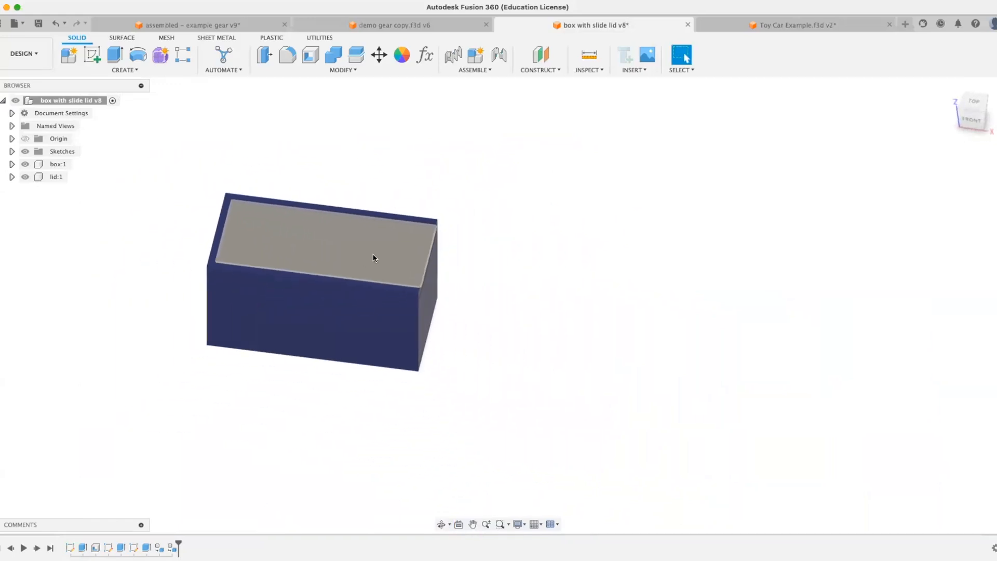
# Drag the lid far away from the box and back over it by hand, and revert the component positions.
pyautogui.moveTo(392, 265); pyautogui.dragTo(747, 372)
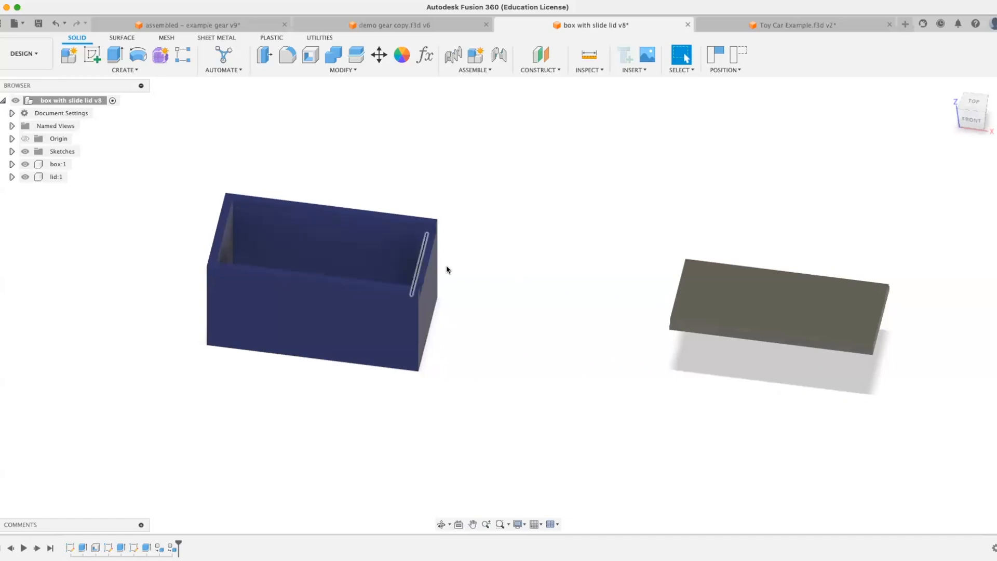
pyautogui.moveTo(322, 280); pyautogui.dragTo(397, 326, button='middle')
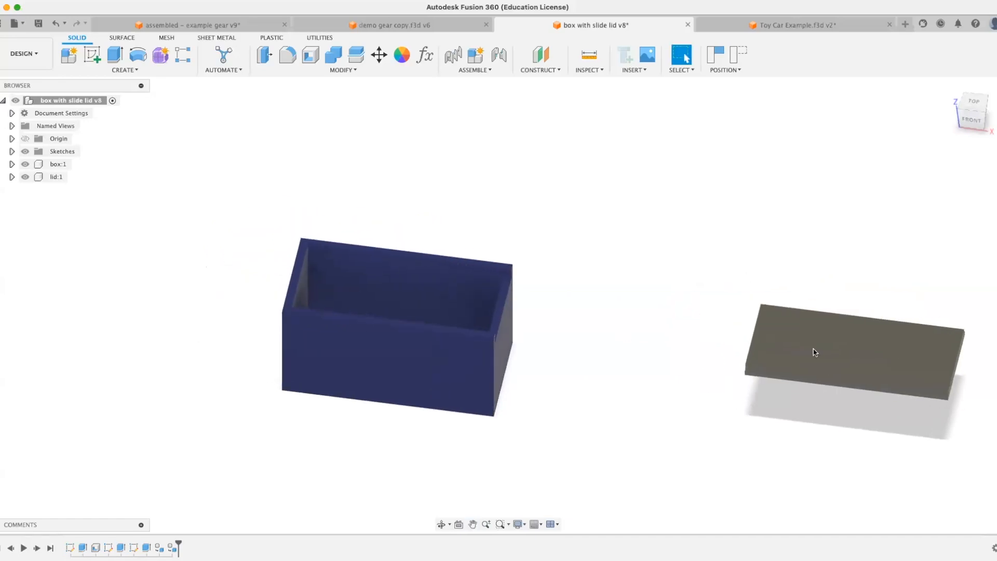
pyautogui.moveTo(811, 348)
pyautogui.mouseDown()
pyautogui.moveTo(423, 280)
pyautogui.moveTo(353, 286)
pyautogui.moveTo(260, 269)
pyautogui.moveTo(285, 296)
pyautogui.mouseUp()
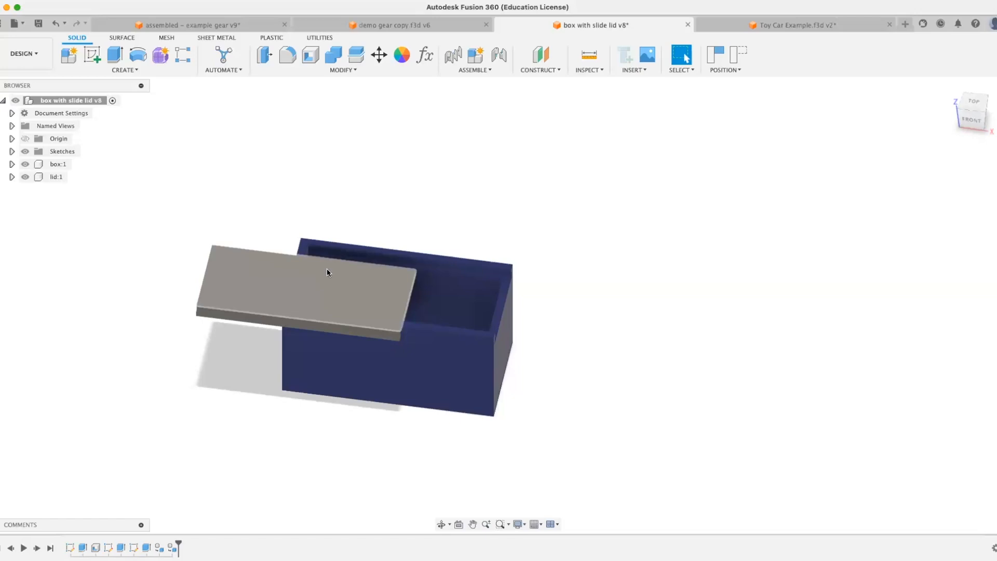
pyautogui.click(736, 50)
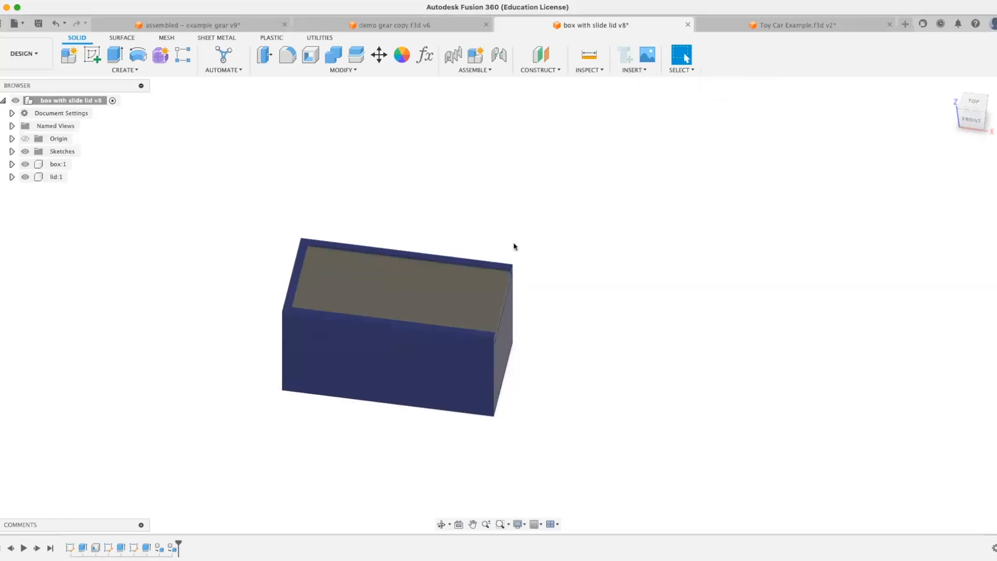
# Start an as-built joint and select the lid and the box as its two components.
pyautogui.keyDown('shift'); pyautogui.moveTo(514, 247); pyautogui.dragTo(416, 220, button='middle'); pyautogui.keyUp('shift')
pyautogui.click(484, 115)
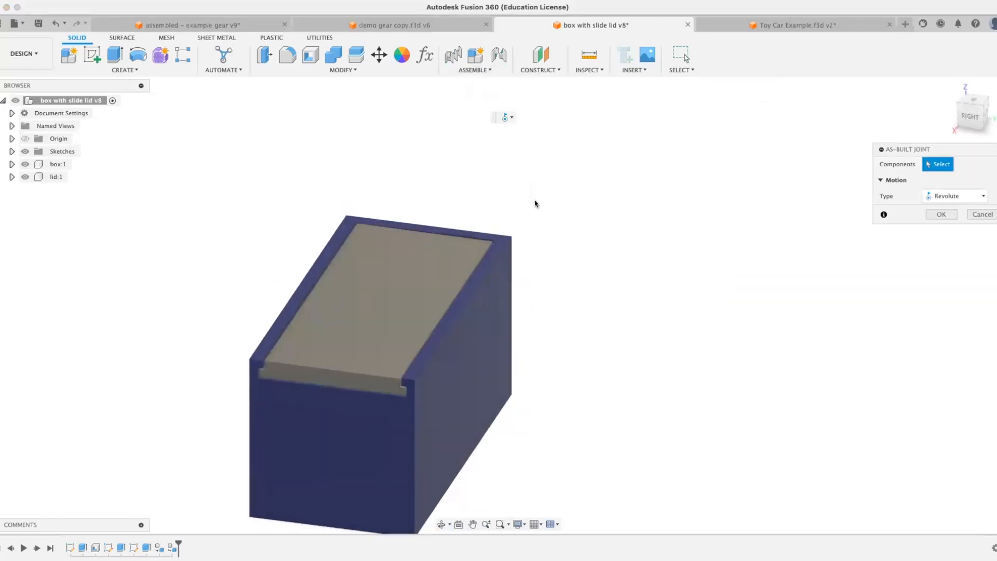
pyautogui.moveTo(536, 204); pyautogui.dragTo(632, 185, button='middle')
pyautogui.keyDown('shift'); pyautogui.moveTo(553, 247); pyautogui.dragTo(585, 251, button='middle'); pyautogui.keyUp('shift')
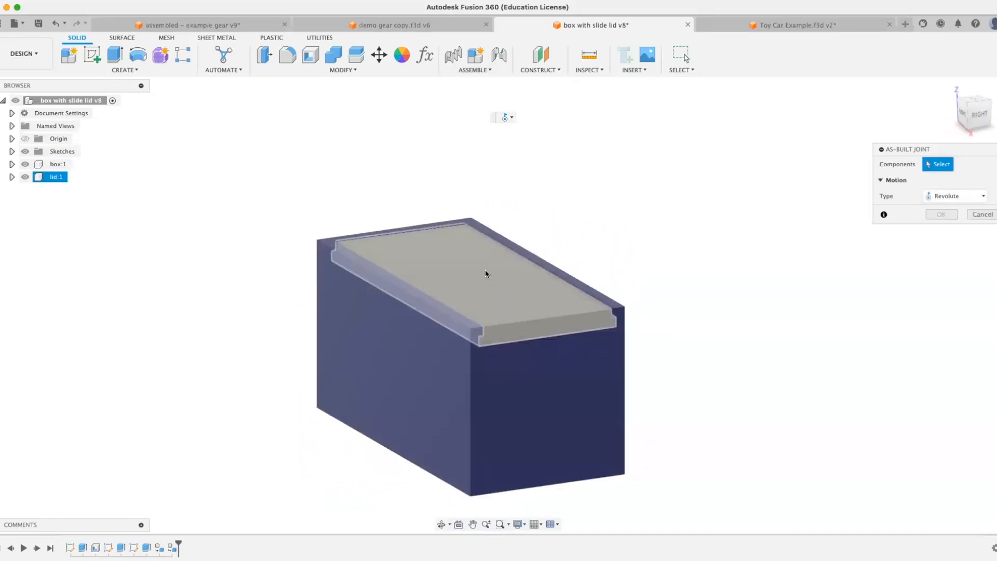
pyautogui.click(486, 274)
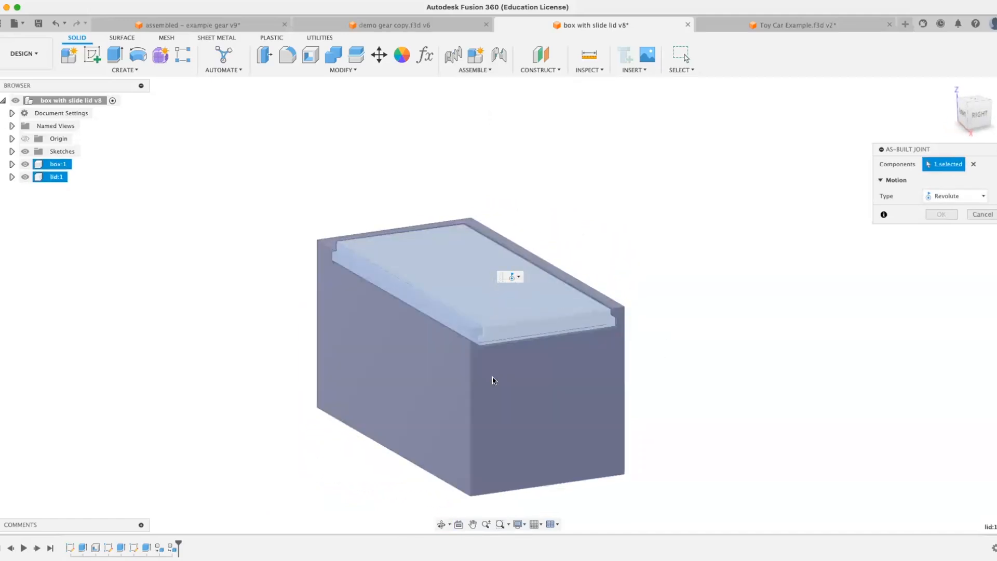
pyautogui.click(493, 380)
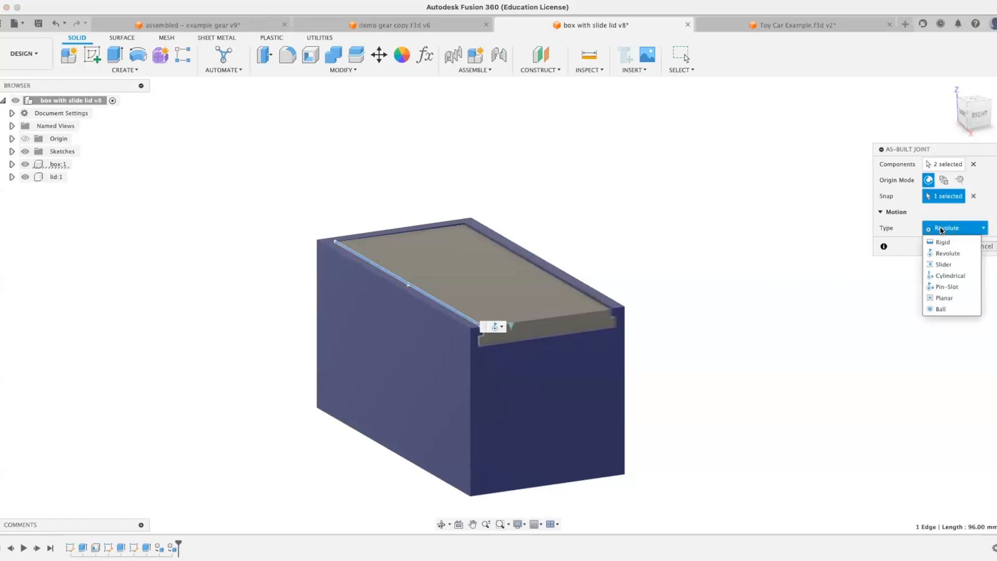
# Set the joint's motion type to Slider and snap its origin to the middle of the lid's long back edge.
pyautogui.click(944, 252)
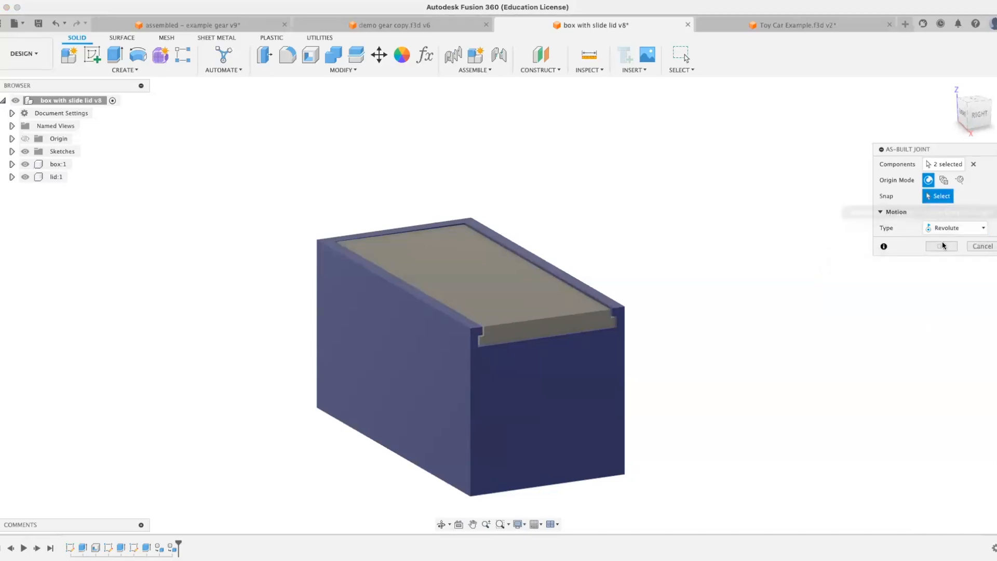
pyautogui.click(948, 264)
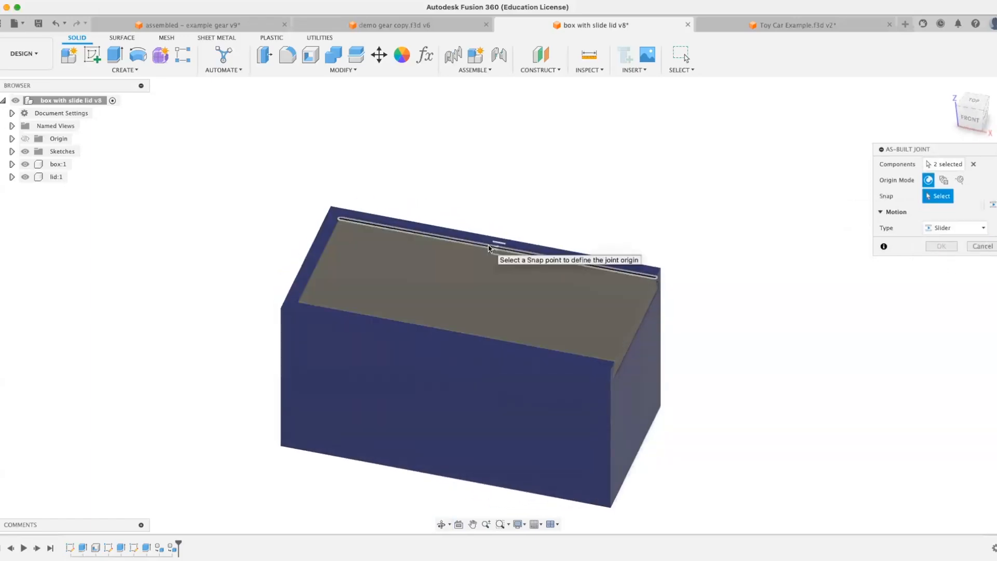
pyautogui.click(488, 247)
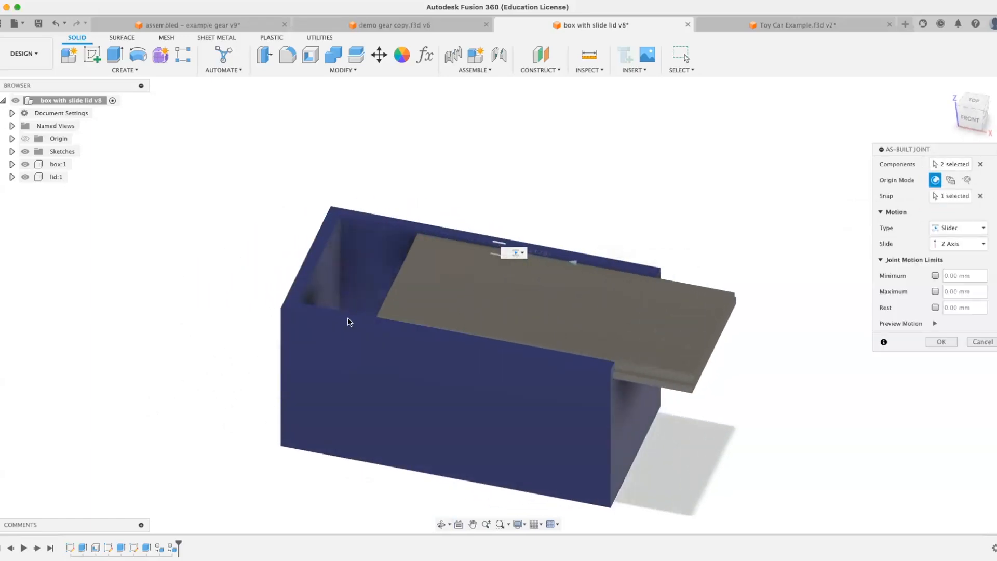
# Limit the lid's slide along the Z axis to a 0 mm minimum and a 110 mm maximum, and finish the joint.
pyautogui.keyDown('shift'); pyautogui.moveTo(281, 294); pyautogui.dragTo(271, 272, button='middle'); pyautogui.keyUp('shift')
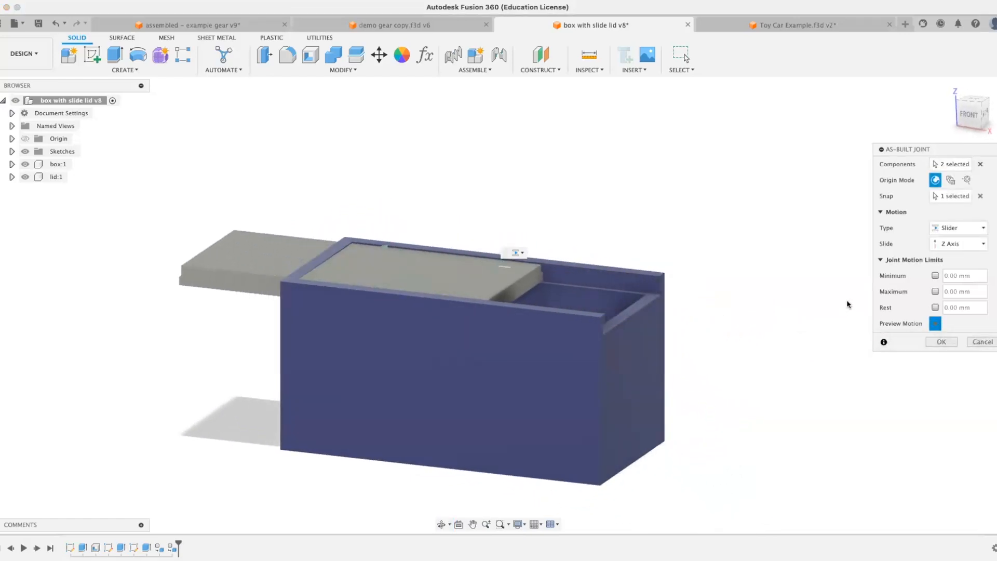
pyautogui.keyDown('shift'); pyautogui.moveTo(774, 311); pyautogui.dragTo(703, 322, button='middle'); pyautogui.keyUp('shift')
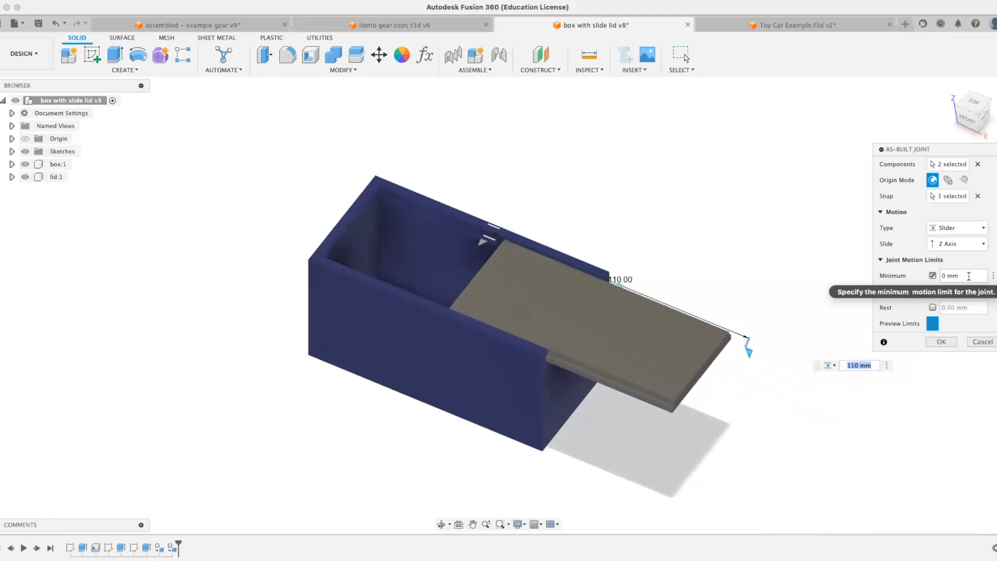
pyautogui.press('super+Tab')
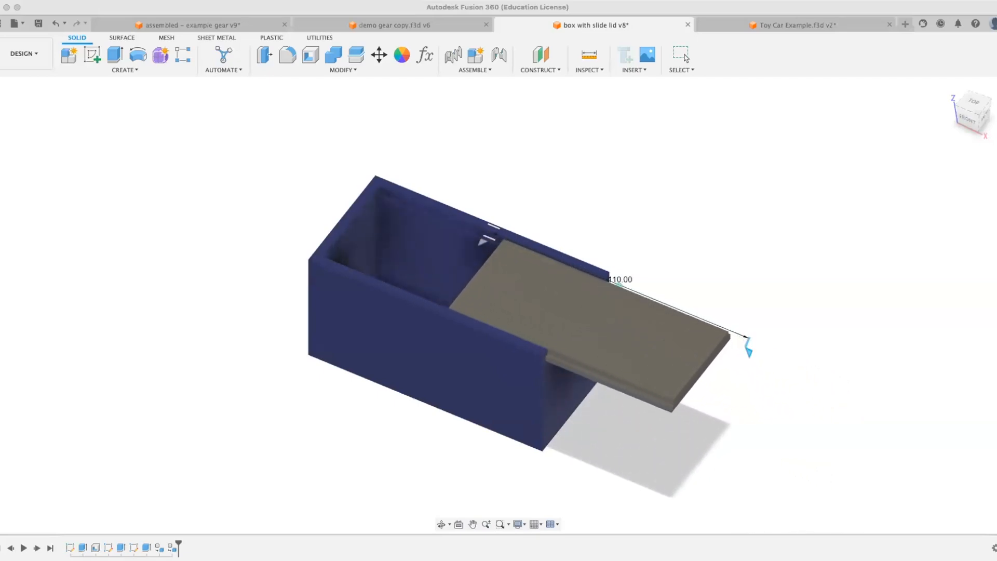
pyautogui.click(938, 341)
pyautogui.keyDown('shift'); pyautogui.moveTo(695, 321); pyautogui.dragTo(692, 291, button='middle'); pyautogui.keyUp('shift')
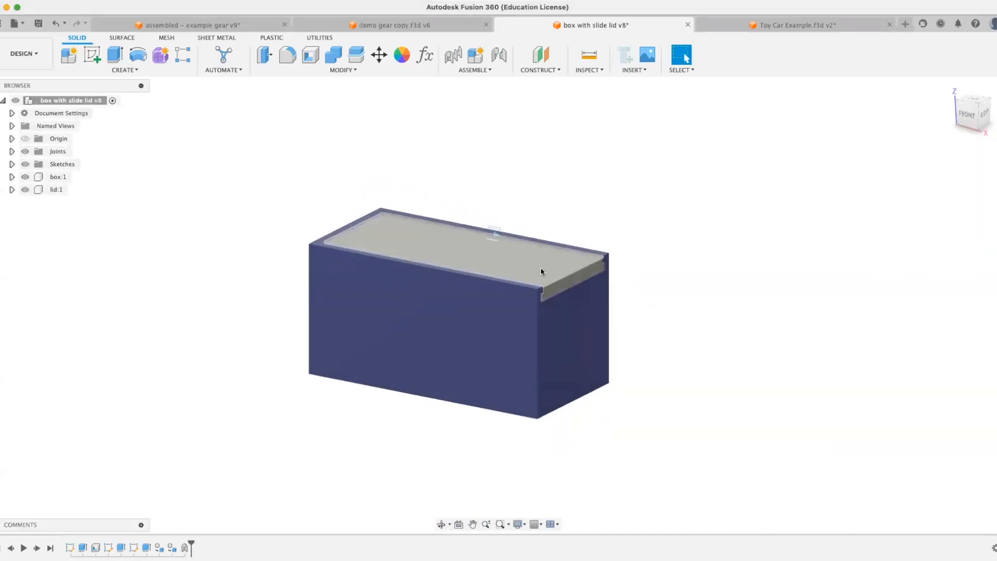
pyautogui.keyDown('shift'); pyautogui.moveTo(541, 271); pyautogui.dragTo(610, 344, button='middle'); pyautogui.keyUp('shift')
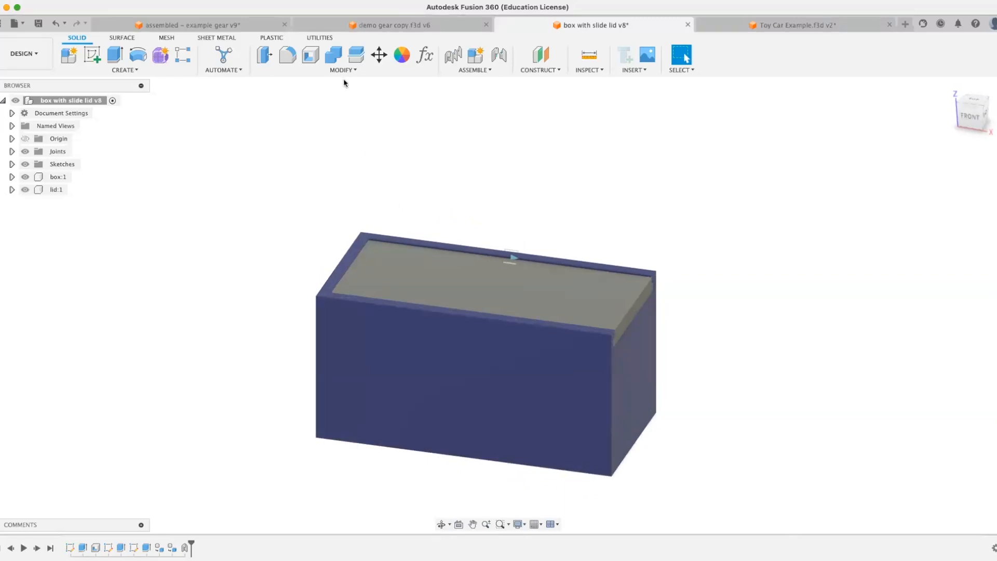
# Switch to the Toy Car Example document and examine the car's body, spoiler and wheels from several angles.
pyautogui.click(764, 27)
pyautogui.keyDown('shift'); pyautogui.moveTo(664, 168); pyautogui.dragTo(618, 129, button='middle'); pyautogui.keyUp('shift')
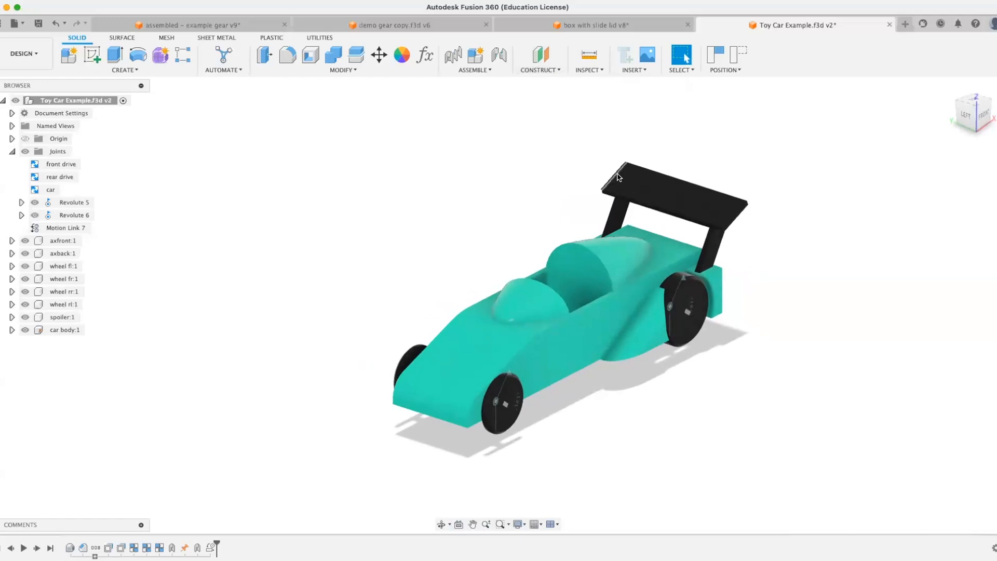
pyautogui.keyDown('shift'); pyautogui.moveTo(480, 223); pyautogui.dragTo(510, 264, button='middle'); pyautogui.keyUp('shift')
pyautogui.moveTo(681, 265); pyautogui.dragTo(556, 266, button='middle')
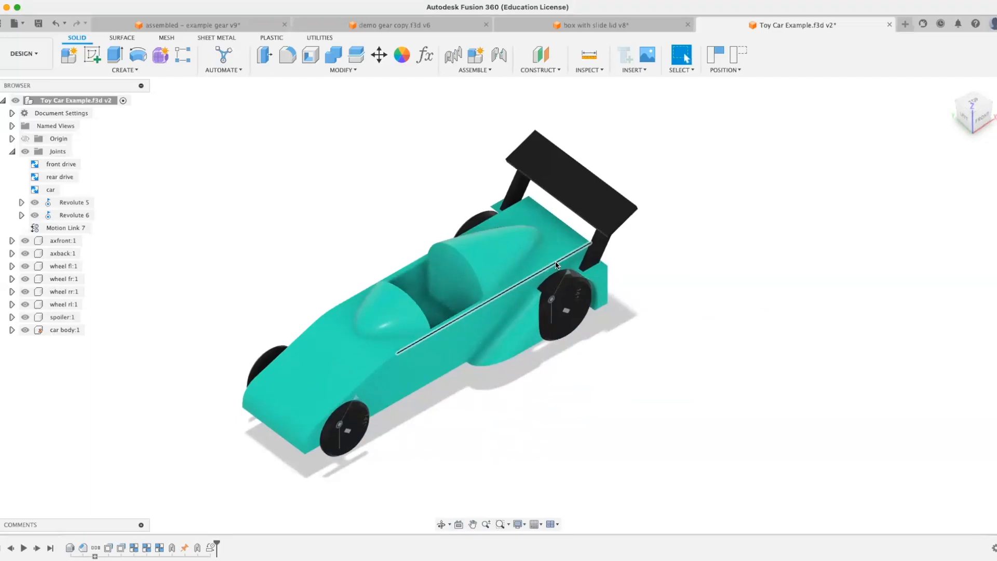
pyautogui.scroll(-3, 552, 327)
pyautogui.keyDown('shift'); pyautogui.moveTo(552, 327); pyautogui.dragTo(547, 315, button='middle'); pyautogui.keyUp('shift')
pyautogui.scroll(3, 546, 317)
pyautogui.scroll(3, 546, 317)
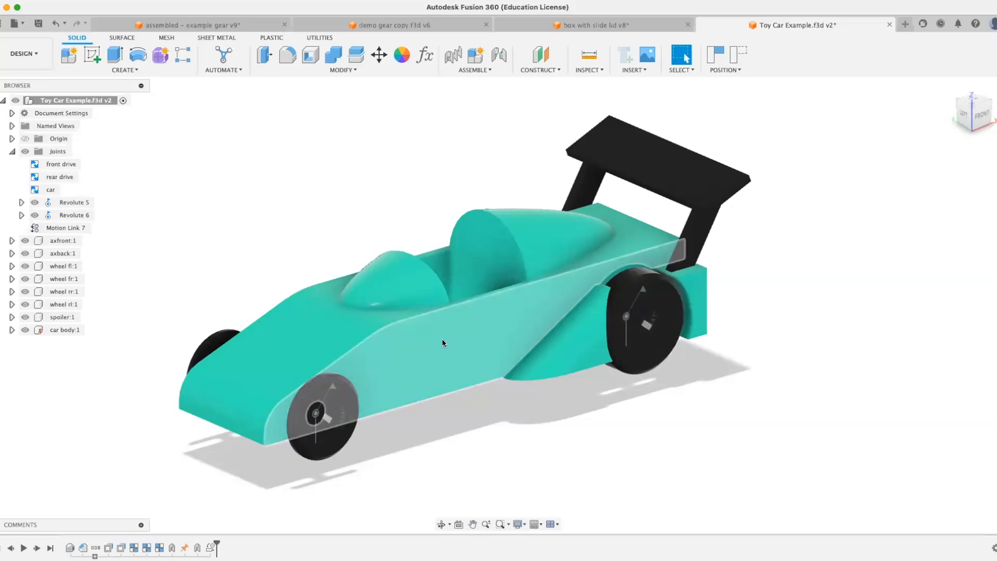
pyautogui.keyDown('shift'); pyautogui.moveTo(445, 341); pyautogui.dragTo(524, 229, button='middle'); pyautogui.keyUp('shift')
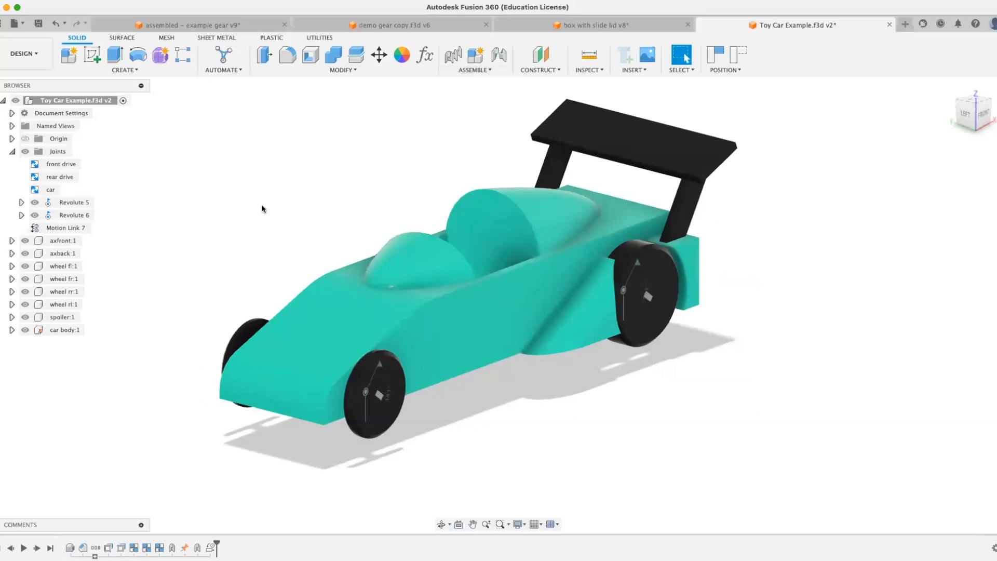
# Highlight the front left wheel component to locate it on the car, and clear the selection.
pyautogui.click(60, 270)
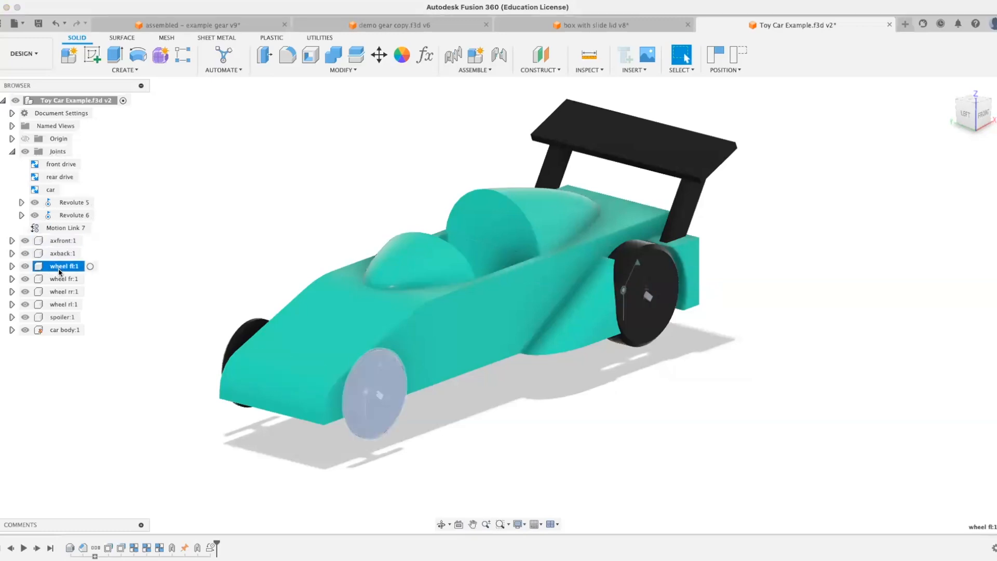
pyautogui.keyDown('shift'); pyautogui.moveTo(145, 289); pyautogui.dragTo(194, 308, button='middle'); pyautogui.keyUp('shift')
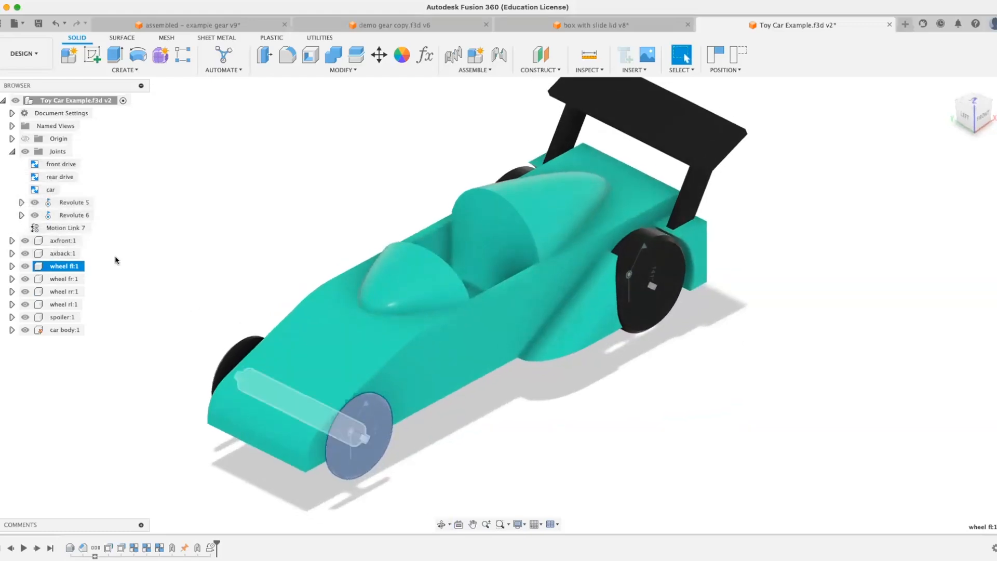
pyautogui.press('Escape')
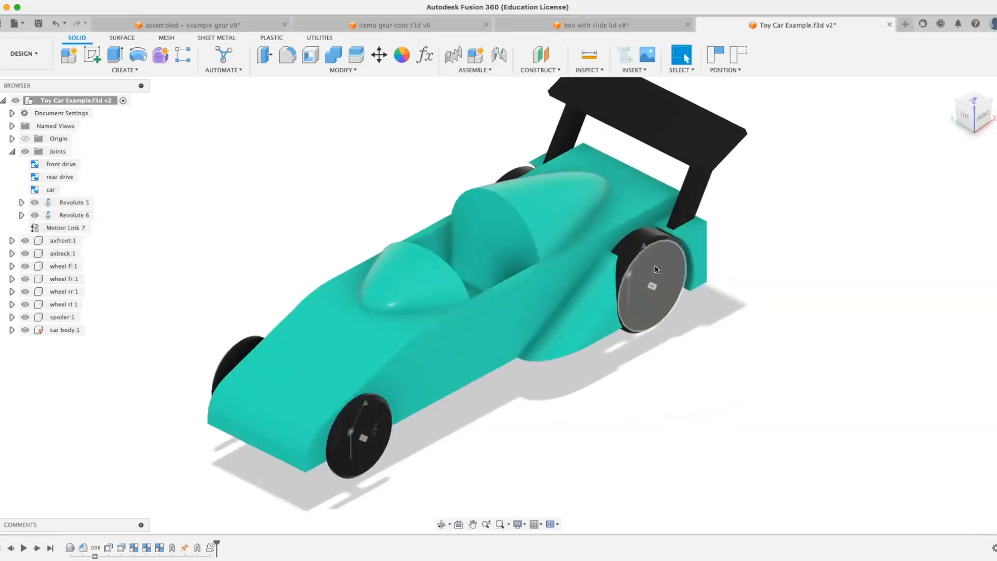
# Turn the car's rear wheel by hand to test its linked motion, and look over the available assembly commands.
pyautogui.moveTo(656, 269); pyautogui.dragTo(605, 306)
pyautogui.moveTo(698, 314); pyautogui.dragTo(664, 300)
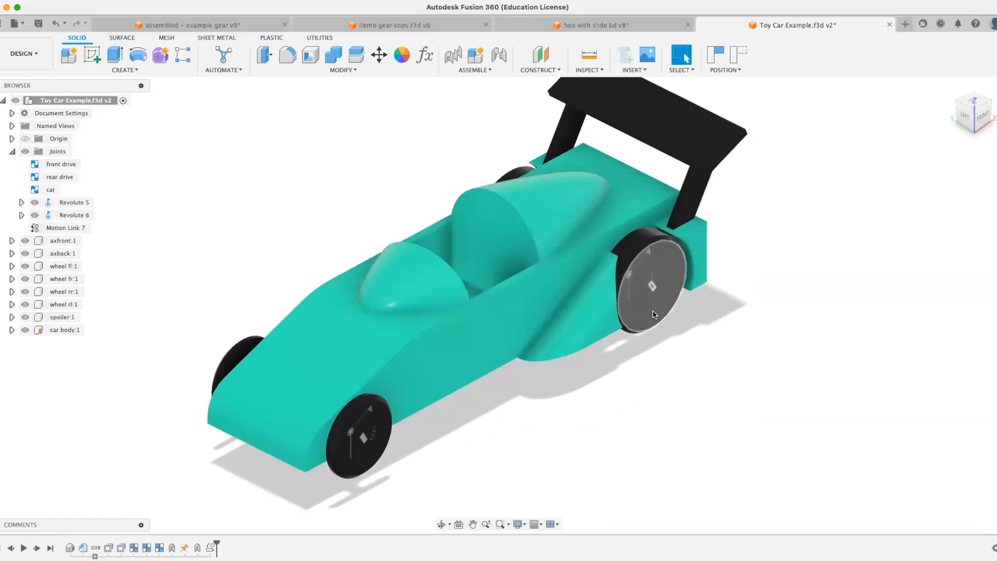
pyautogui.keyDown('shift'); pyautogui.moveTo(638, 326); pyautogui.dragTo(567, 99, button='middle'); pyautogui.keyUp('shift')
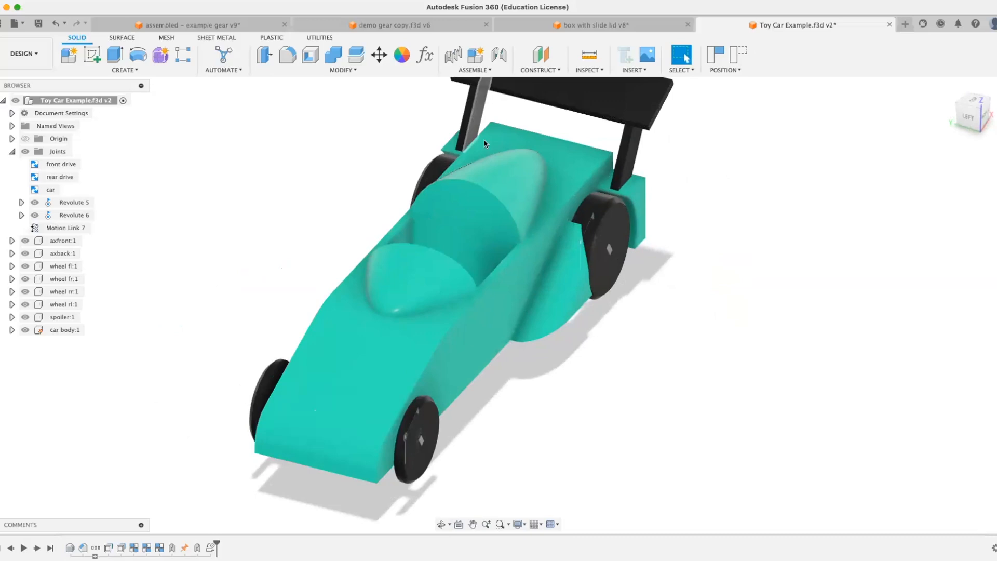
pyautogui.keyDown('shift'); pyautogui.moveTo(484, 144); pyautogui.dragTo(481, 134, button='middle'); pyautogui.keyUp('shift')
pyautogui.click(480, 71)
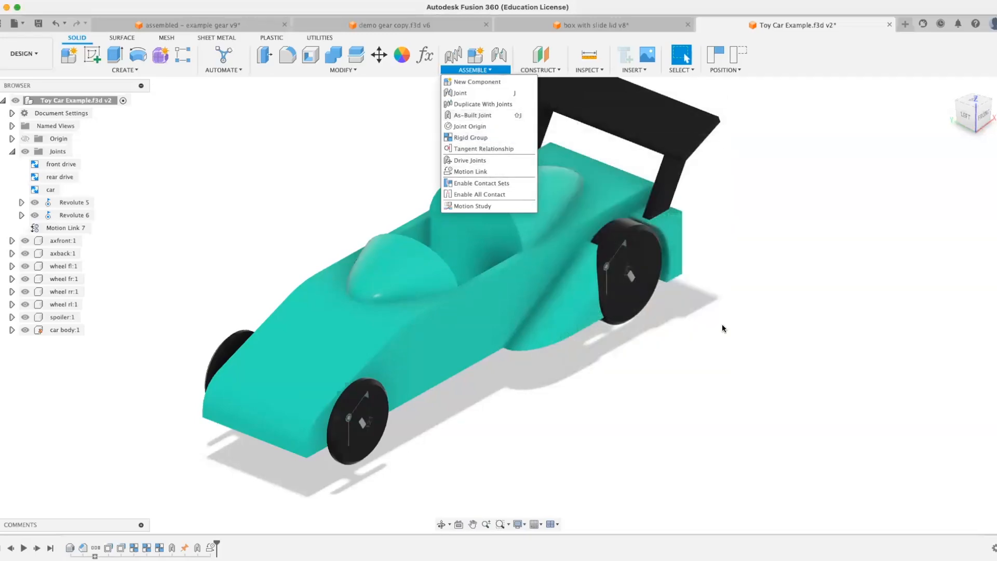
pyautogui.keyDown('shift'); pyautogui.moveTo(722, 324); pyautogui.dragTo(694, 310, button='middle'); pyautogui.keyUp('shift')
# Switch to the assembled example gear document and ground the base plate component.
pyautogui.click(204, 25)
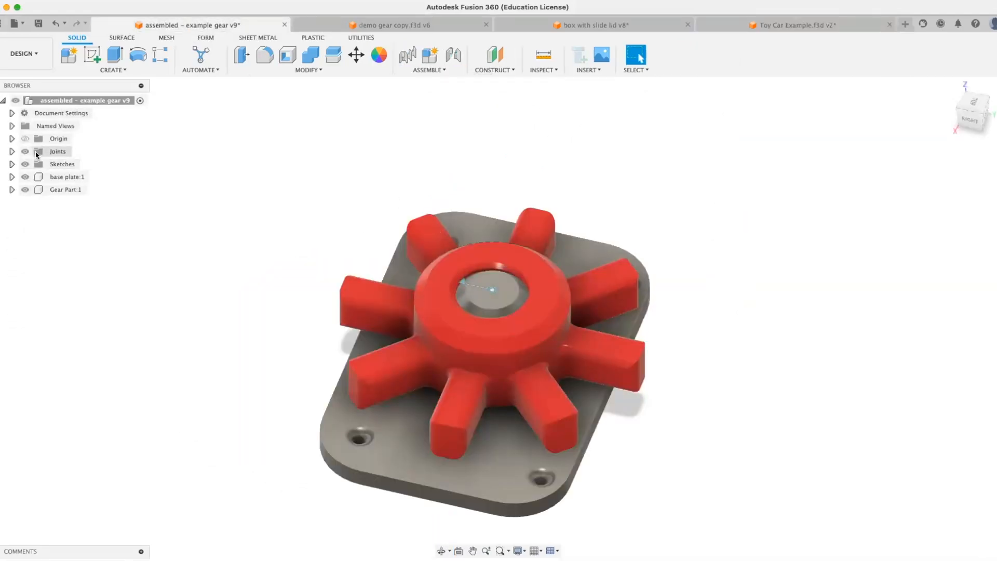
pyautogui.moveTo(441, 294); pyautogui.dragTo(414, 276, button='middle')
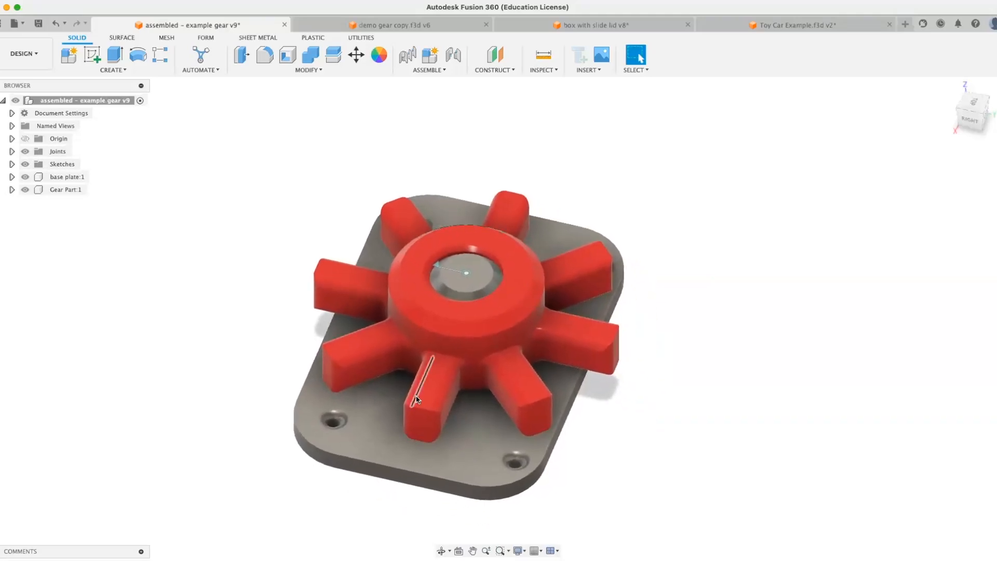
pyautogui.rightClick(65, 180)
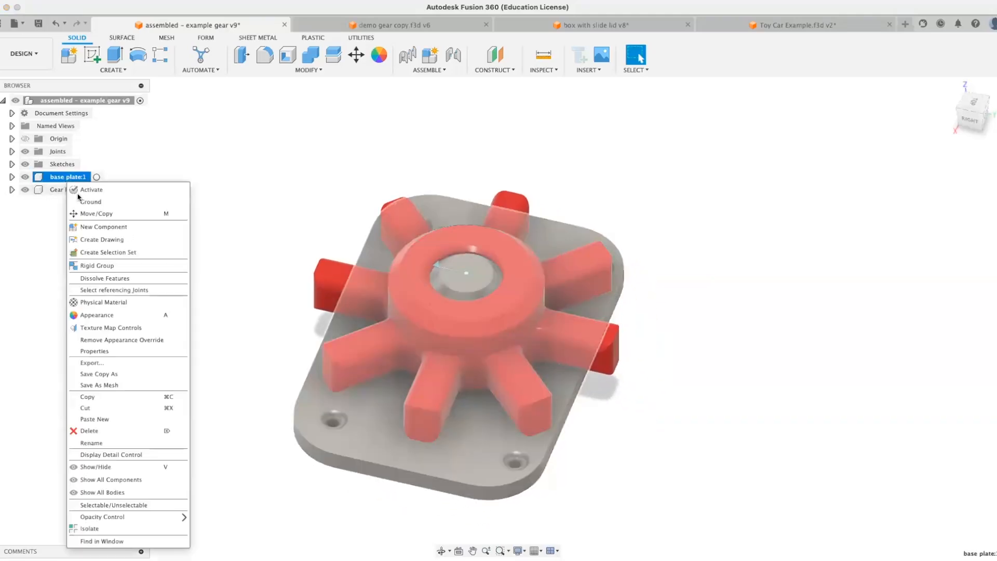
pyautogui.click(88, 206)
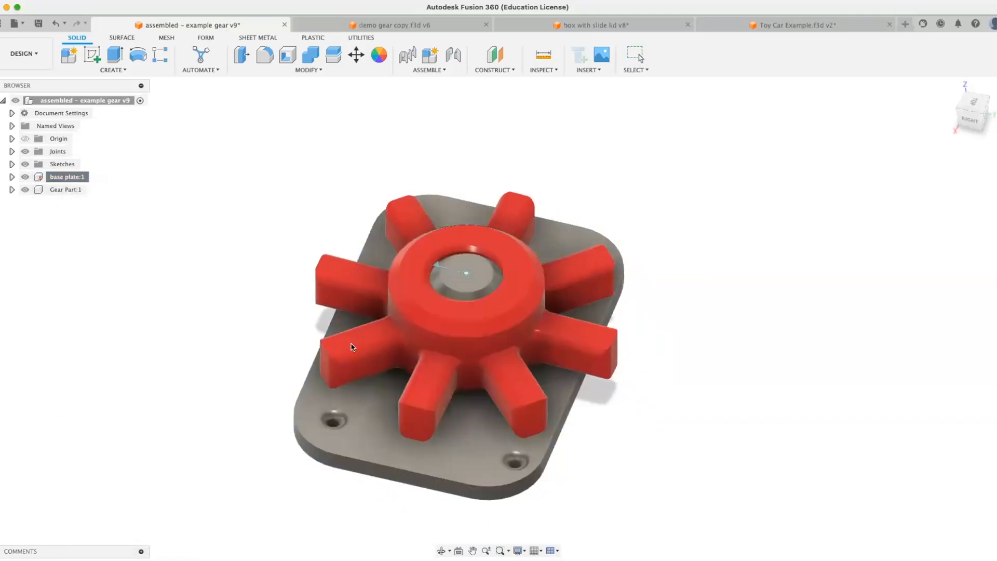
# Rotate the red gear by hand in both directions to test its motion on the grounded base plate.
pyautogui.moveTo(349, 347); pyautogui.dragTo(478, 205)
pyautogui.moveTo(526, 302); pyautogui.dragTo(491, 205)
pyautogui.moveTo(450, 330); pyautogui.dragTo(439, 194)
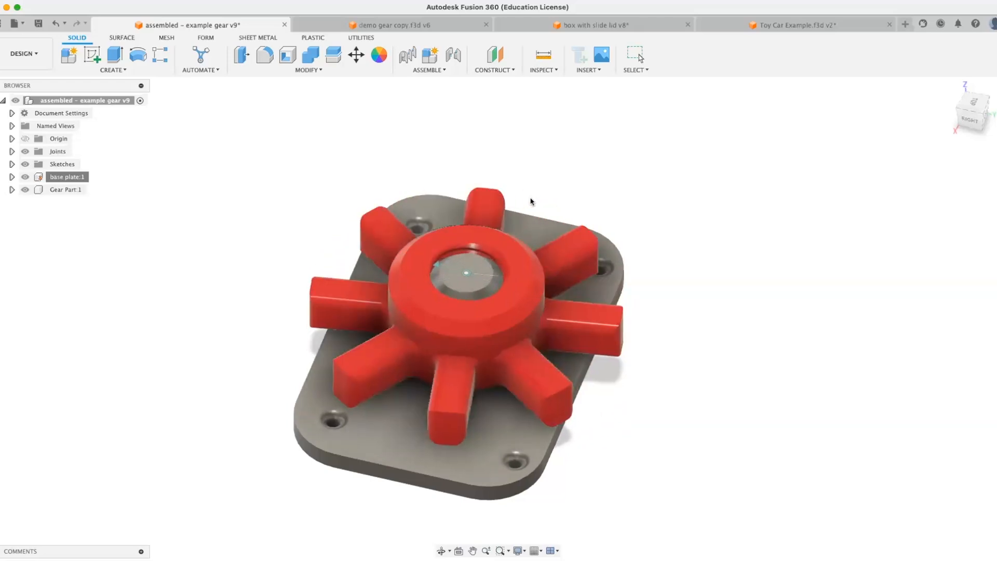
pyautogui.moveTo(530, 198); pyautogui.dragTo(465, 330)
pyautogui.moveTo(514, 286); pyautogui.dragTo(421, 287, button='middle')
pyautogui.moveTo(434, 292)
pyautogui.keyDown('shift'); pyautogui.mouseDown(button='middle')
pyautogui.moveTo(463, 229)
pyautogui.moveTo(414, 289)
pyautogui.mouseUp(button='middle'); pyautogui.keyUp('shift')
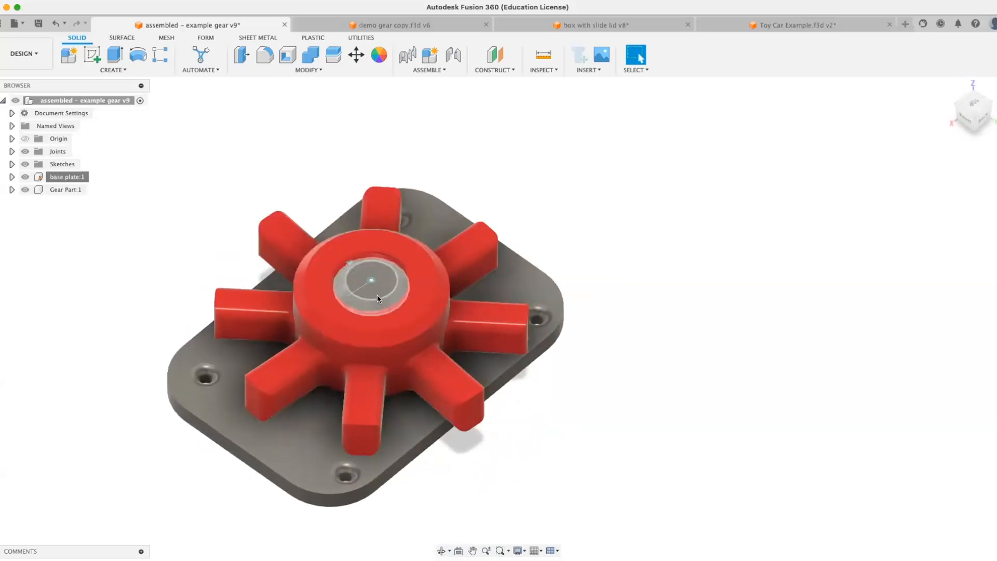
pyautogui.moveTo(349, 293); pyautogui.dragTo(334, 293, button='middle')
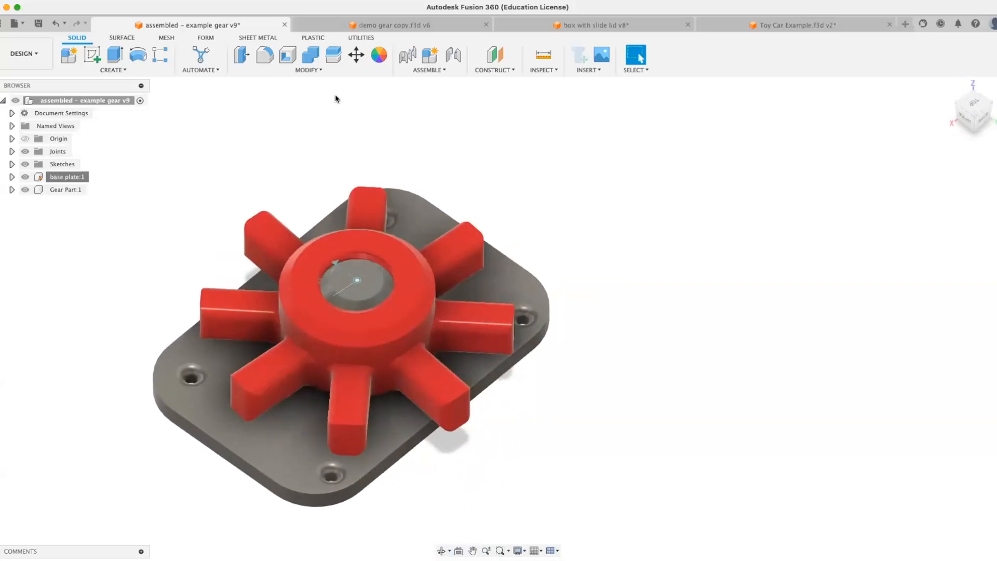
# Return to the Toy Car Example document, show the whole car from its front end, and look over the file saving commands.
pyautogui.click(728, 30)
pyautogui.keyDown('shift'); pyautogui.moveTo(519, 234); pyautogui.dragTo(523, 256, button='middle'); pyautogui.keyUp('shift')
pyautogui.scroll(-3, 506, 235)
pyautogui.keyDown('shift'); pyautogui.moveTo(413, 263); pyautogui.dragTo(534, 349, button='middle'); pyautogui.keyUp('shift')
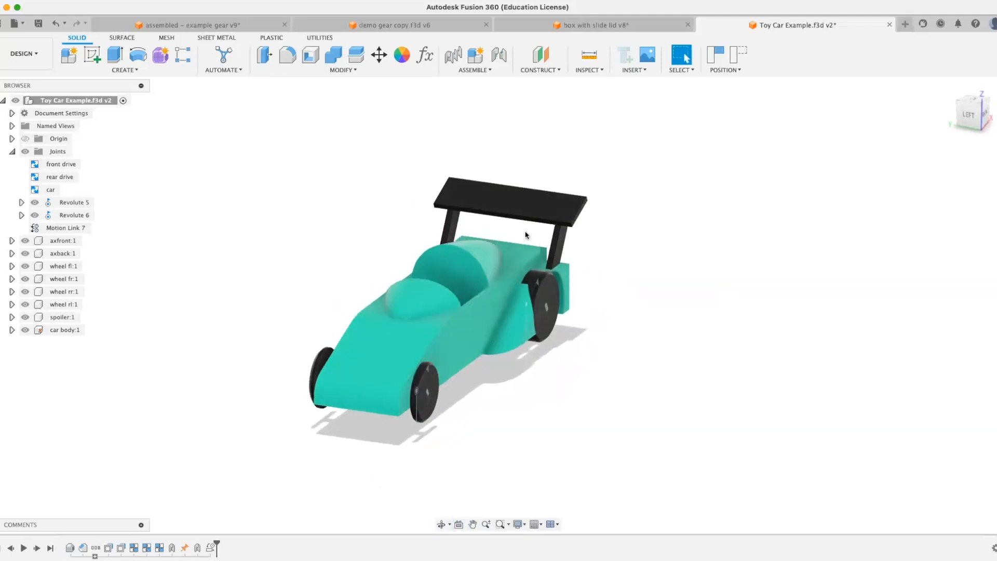
pyautogui.click(14, 23)
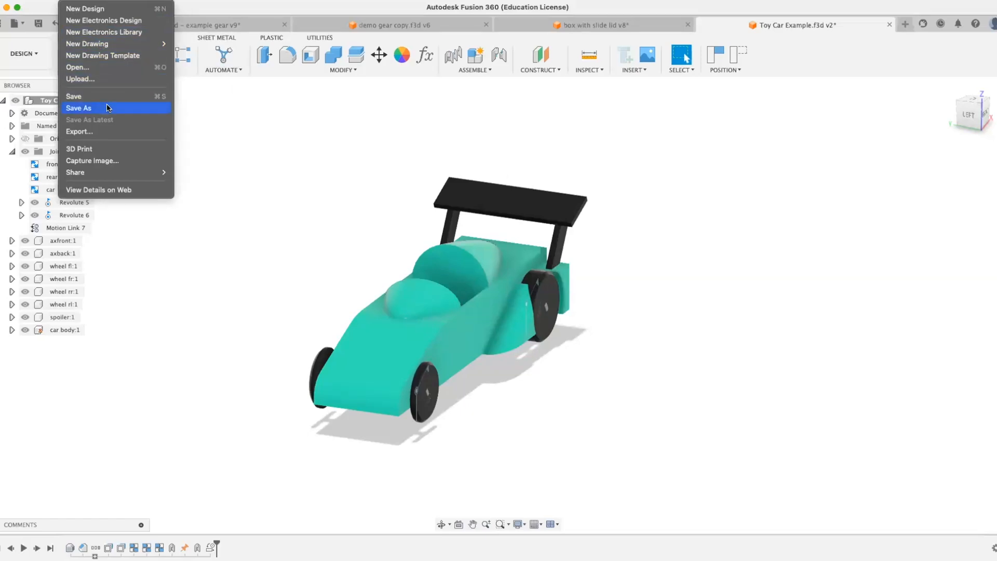
pyautogui.click(285, 144)
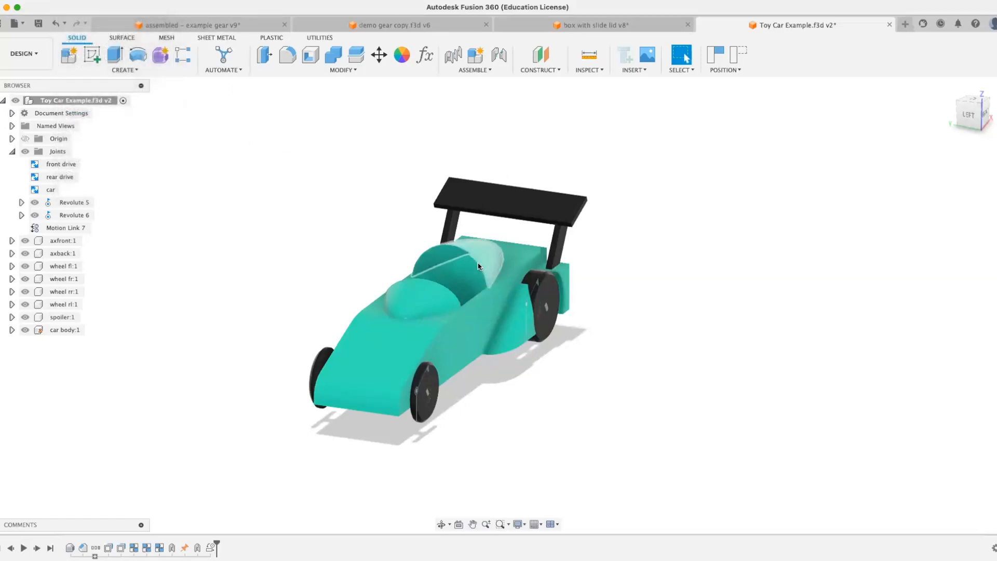
# Delete all of the toy car's joints, from the front drive rigid group through the motion link.
pyautogui.click(72, 229)
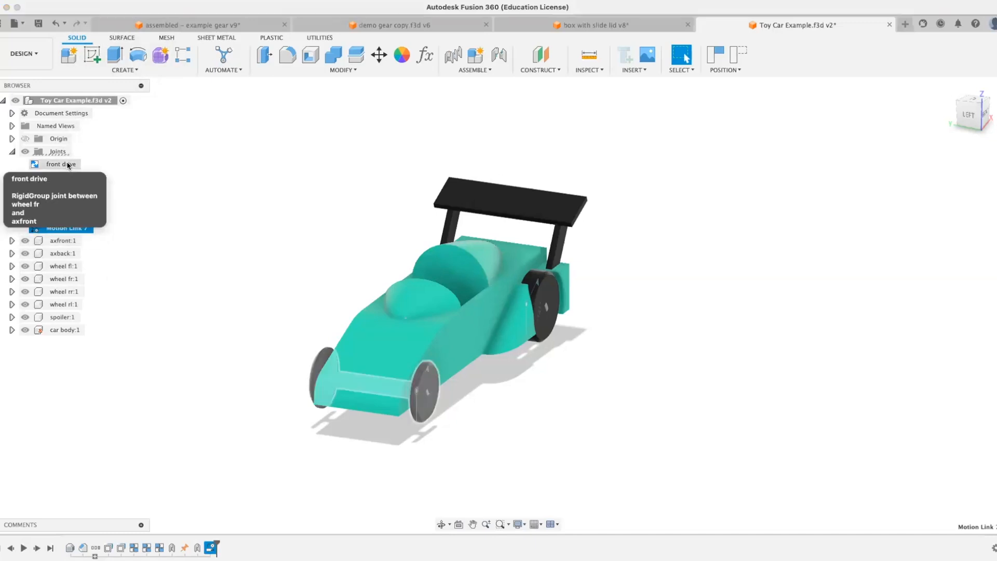
pyautogui.keyDown('shift'); pyautogui.click(68, 165); pyautogui.keyUp('shift')
pyautogui.rightClick(69, 165)
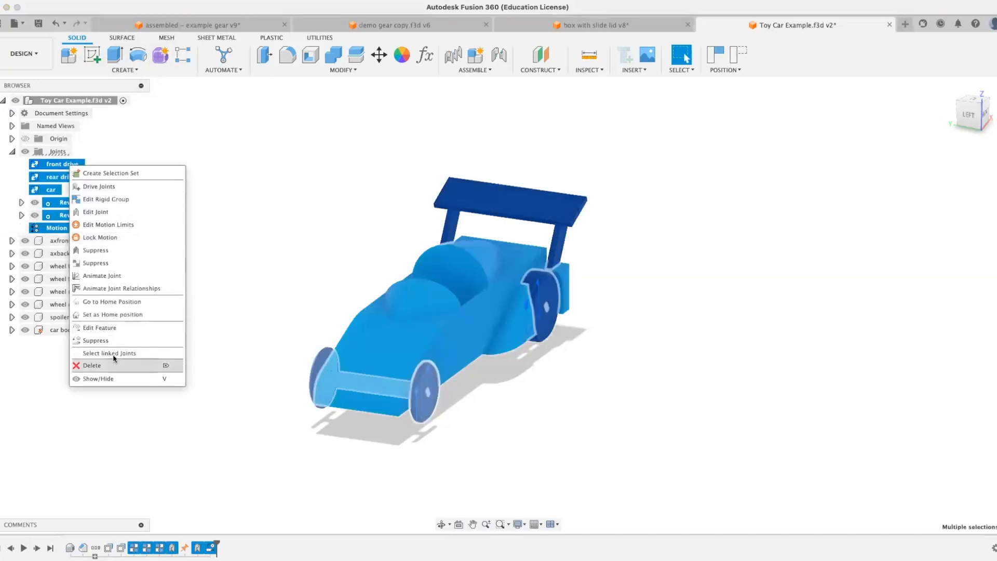
pyautogui.click(92, 365)
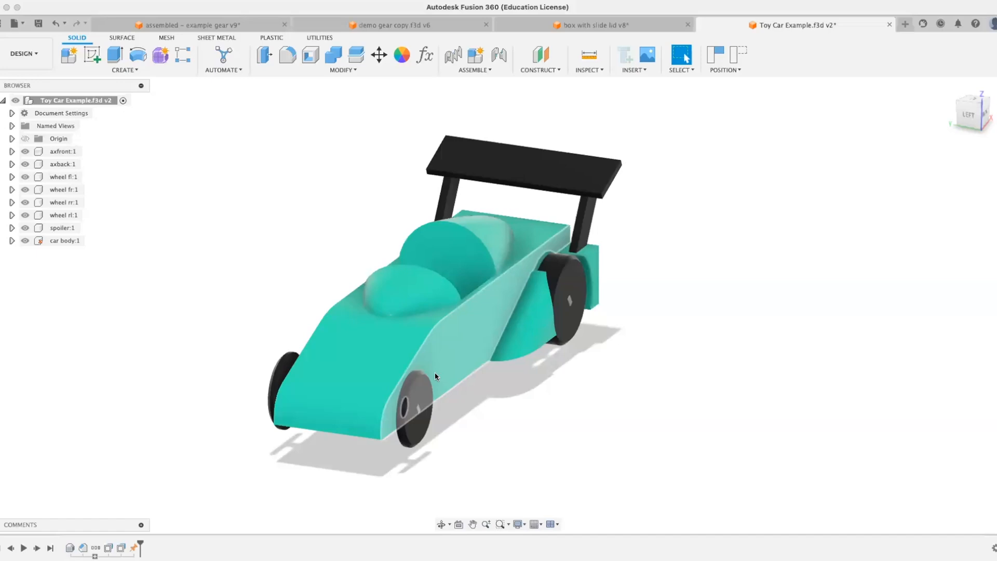
# Pull the front left wheel off its axle, away from the car body, to show that it is free.
pyautogui.keyDown('shift'); pyautogui.moveTo(436, 378); pyautogui.dragTo(456, 413, button='middle'); pyautogui.keyUp('shift')
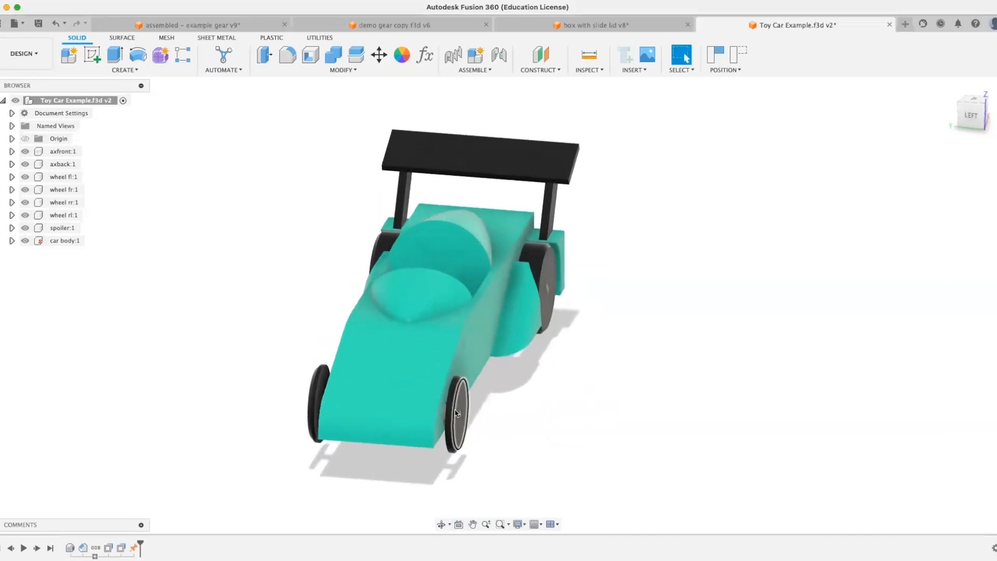
pyautogui.moveTo(457, 406); pyautogui.dragTo(586, 403)
pyautogui.keyDown('shift'); pyautogui.moveTo(580, 312); pyautogui.dragTo(623, 294, button='middle'); pyautogui.keyUp('shift')
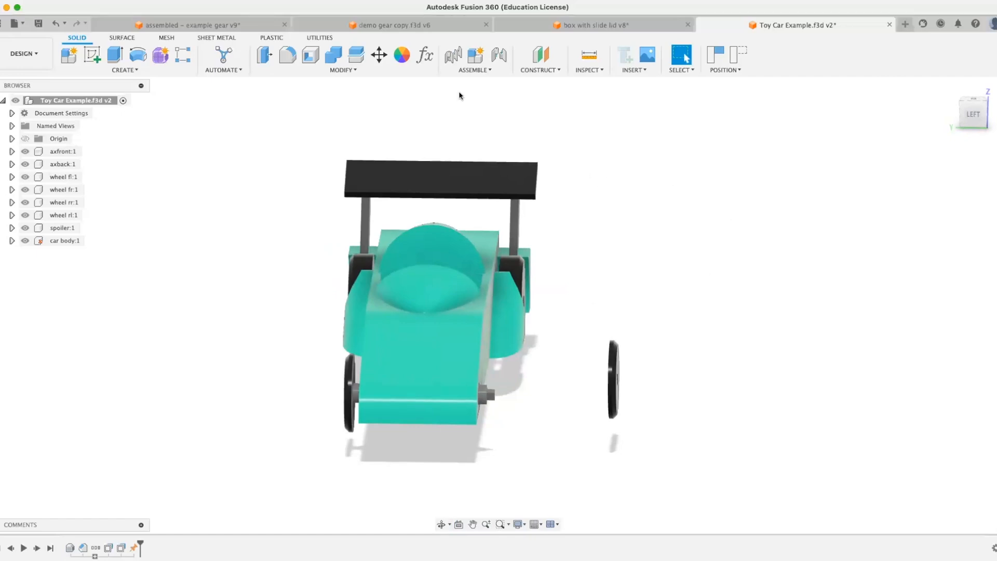
pyautogui.click(379, 55)
pyautogui.click(613, 357)
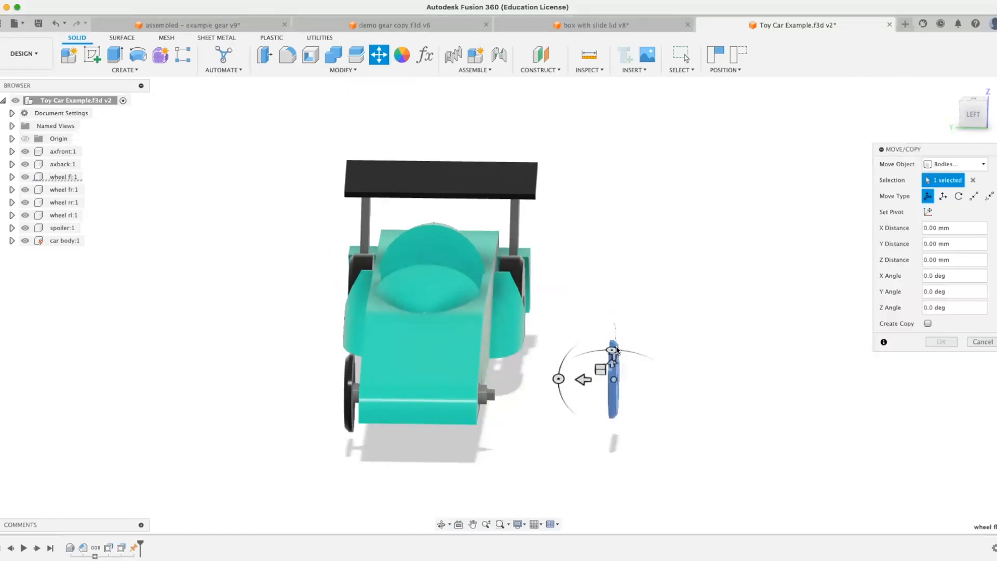
pyautogui.keyDown('shift'); pyautogui.moveTo(612, 349); pyautogui.dragTo(614, 329, button='middle'); pyautogui.keyUp('shift')
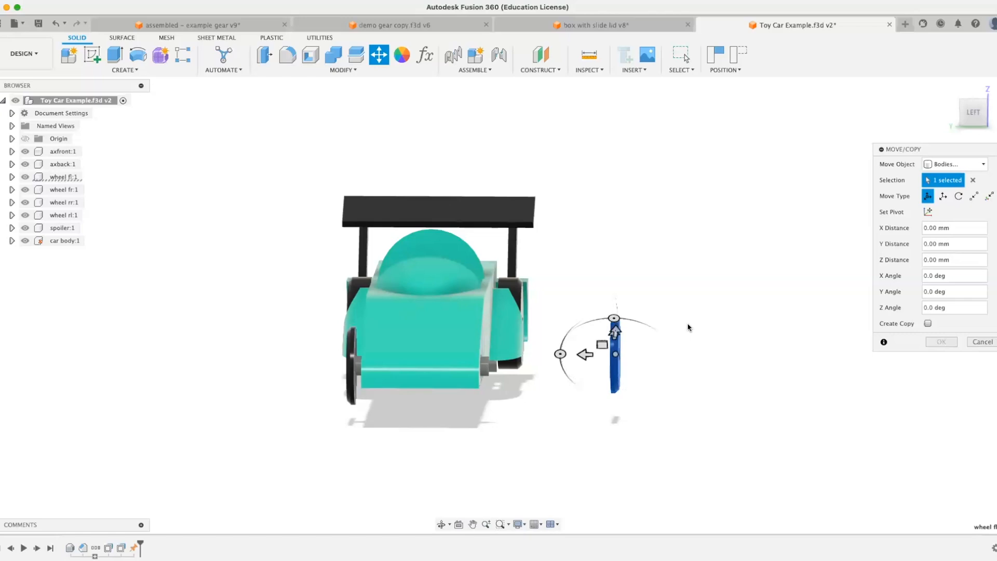
pyautogui.keyDown('shift'); pyautogui.moveTo(690, 328); pyautogui.dragTo(588, 358, button='middle'); pyautogui.keyUp('shift')
pyautogui.click(589, 342)
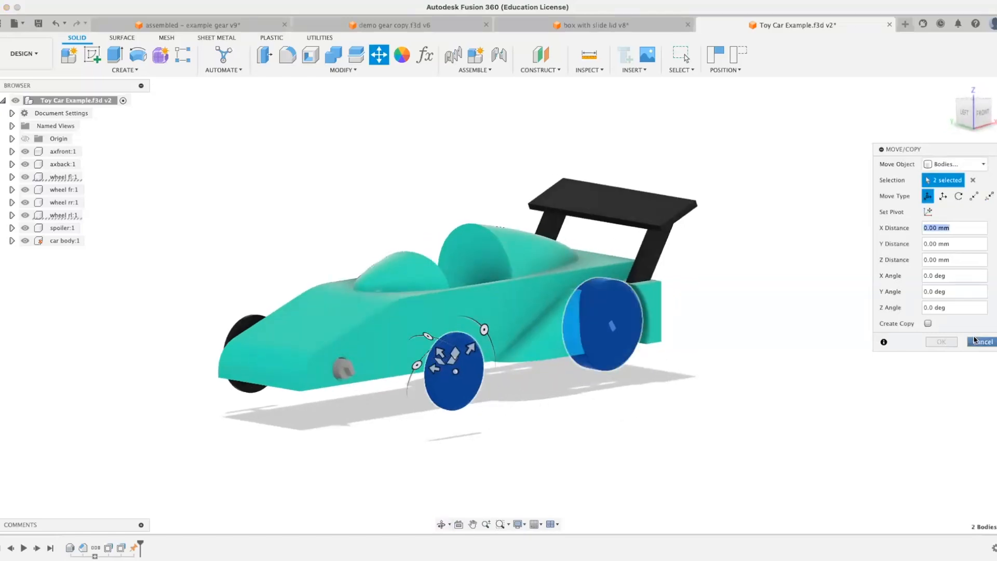
pyautogui.press('Escape')
pyautogui.keyDown('shift'); pyautogui.moveTo(507, 378); pyautogui.dragTo(526, 397, button='middle'); pyautogui.keyUp('shift')
pyautogui.click(525, 399)
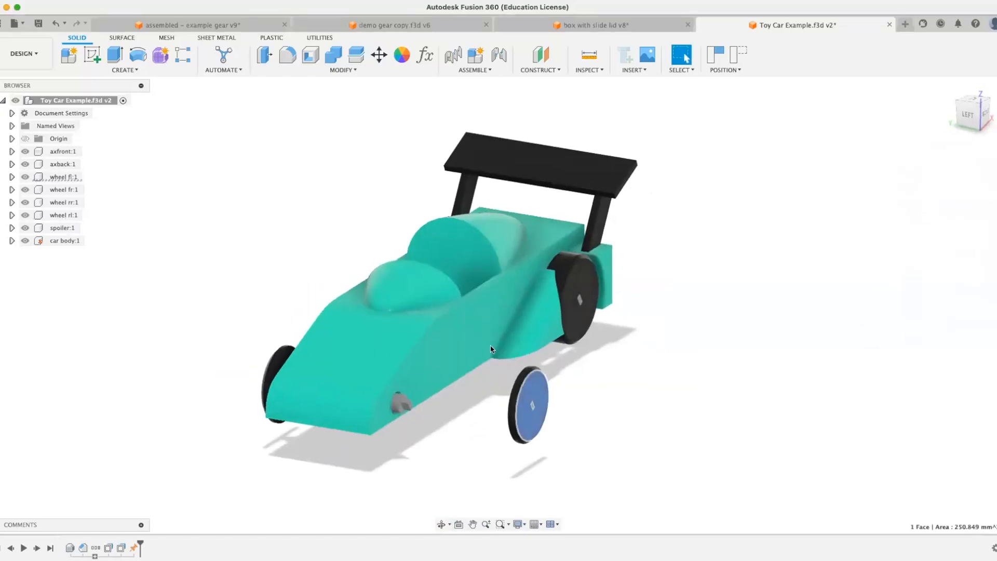
pyautogui.click(379, 55)
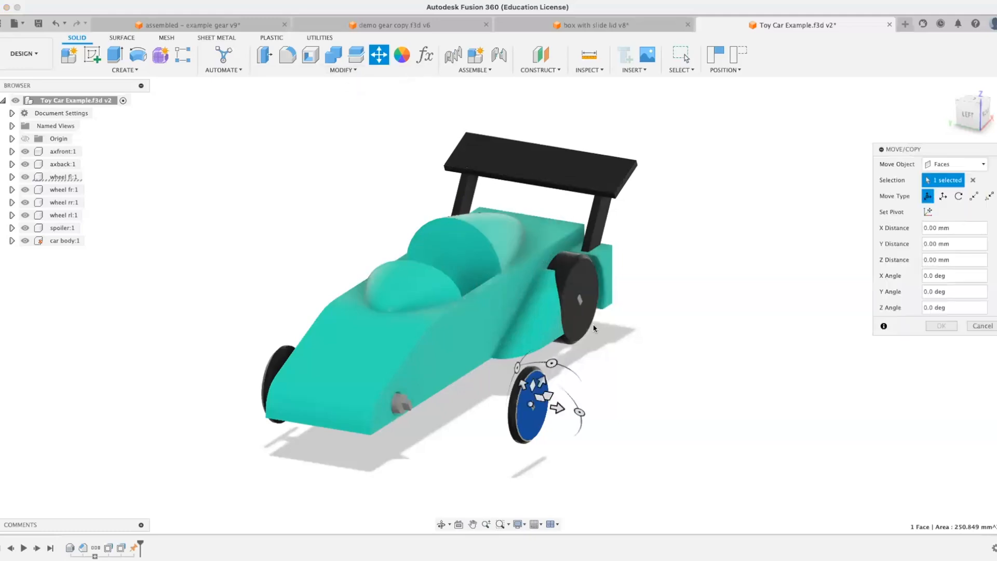
pyautogui.keyDown('shift'); pyautogui.moveTo(593, 328); pyautogui.dragTo(663, 385, button='middle'); pyautogui.keyUp('shift')
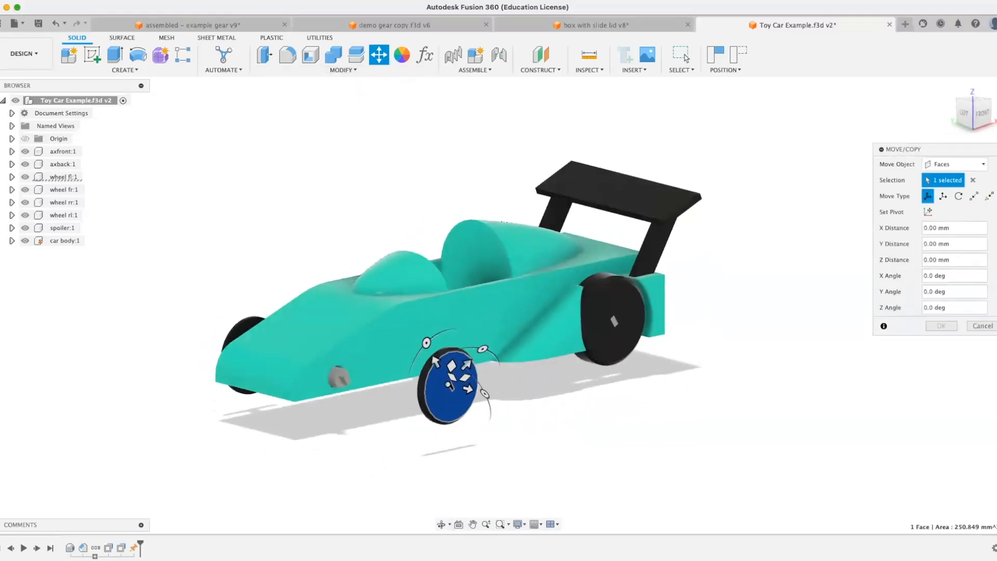
pyautogui.click(982, 325)
# Undo the front left wheel's displacement and the deletion of the toy car's joints.
pyautogui.keyDown('shift'); pyautogui.moveTo(763, 394); pyautogui.dragTo(786, 410, button='middle'); pyautogui.keyUp('shift')
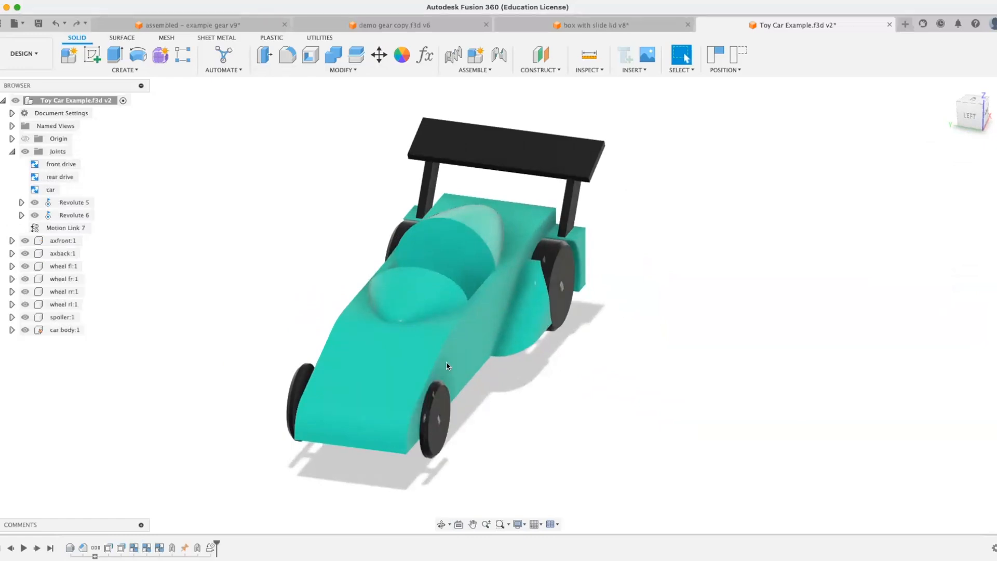
pyautogui.moveTo(134, 207)
pyautogui.keyDown('shift'); pyautogui.mouseDown(button='middle')
pyautogui.moveTo(158, 207)
pyautogui.moveTo(128, 208)
pyautogui.mouseUp(button='middle'); pyautogui.keyUp('shift')
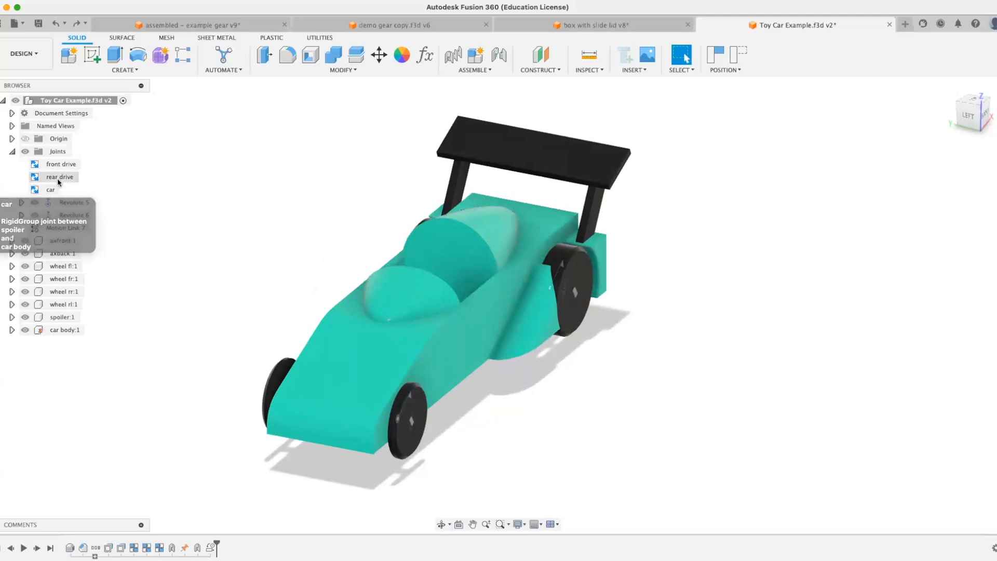
# Suppress the front drive, rear drive and car rigid groups together with the Revolute 5 and Revolute 6 joints.
pyautogui.rightClick(62, 202)
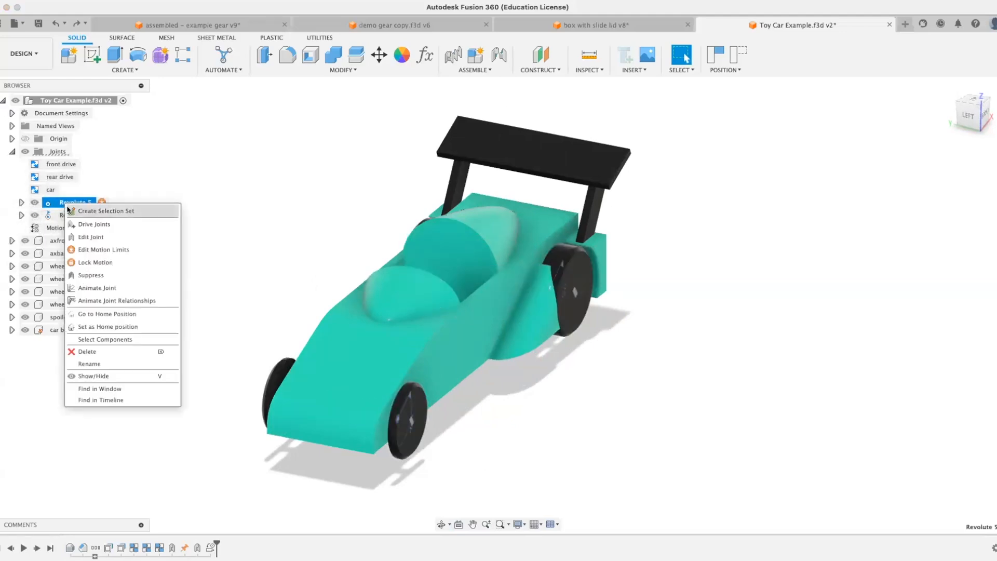
pyautogui.click(68, 178)
pyautogui.click(61, 164)
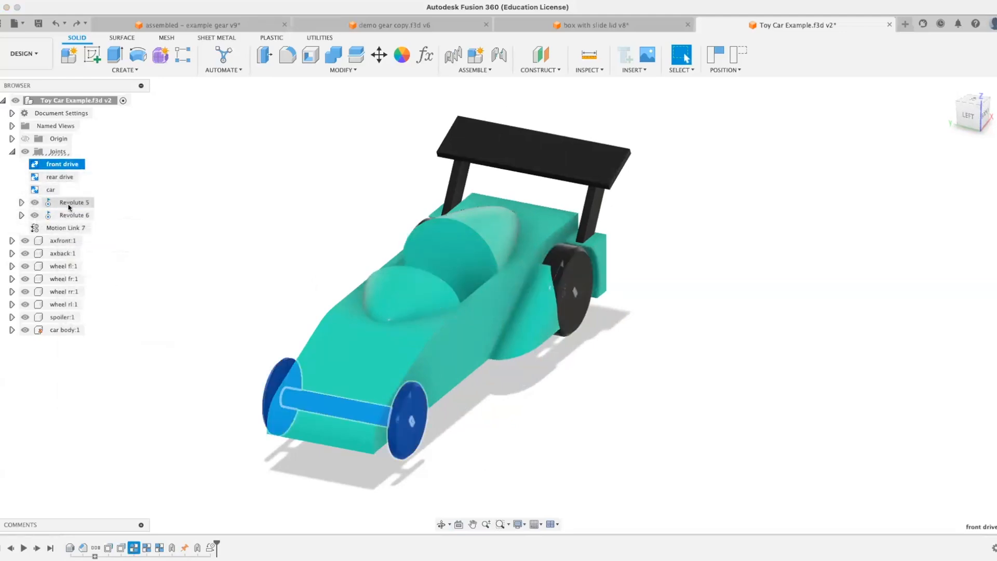
pyautogui.keyDown('shift'); pyautogui.click(62, 227); pyautogui.keyUp('shift')
pyautogui.rightClick(62, 226)
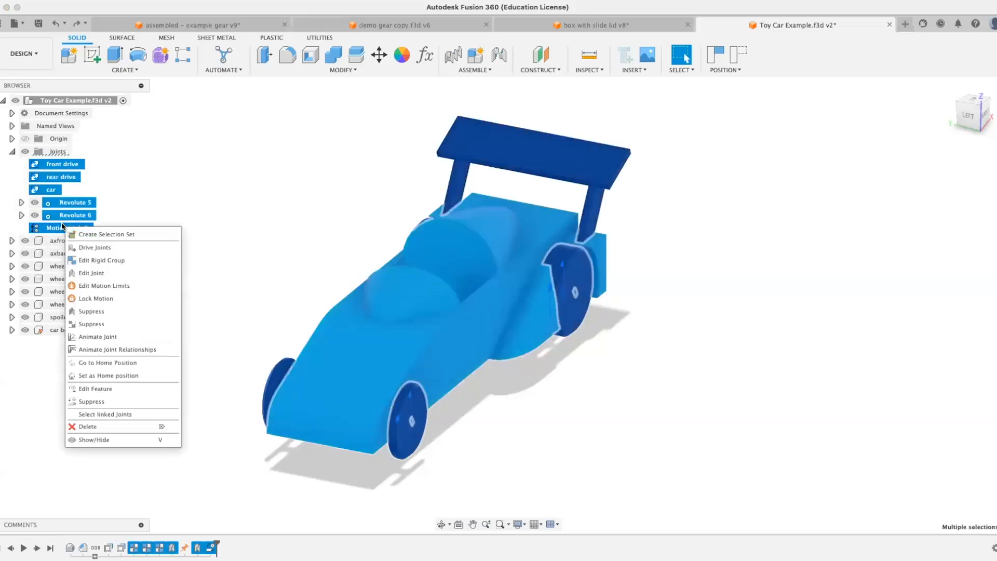
pyautogui.click(101, 308)
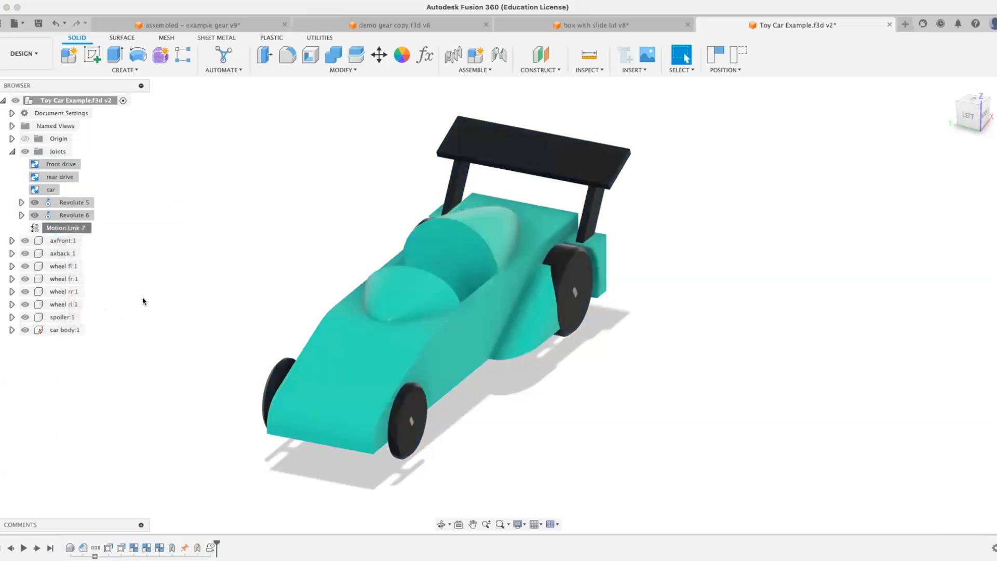
pyautogui.rightClick(65, 226)
pyautogui.click(75, 177)
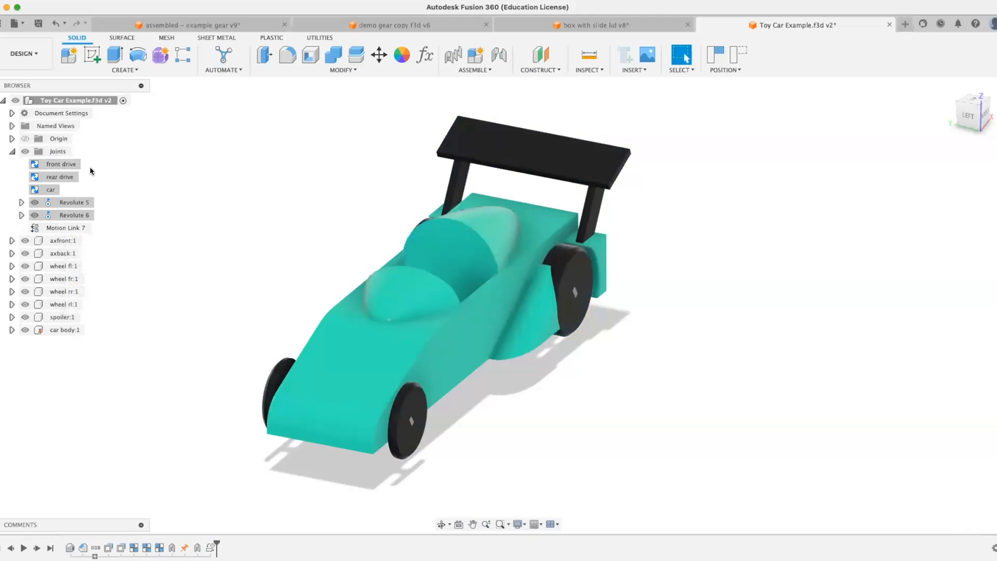
pyautogui.rightClick(61, 165)
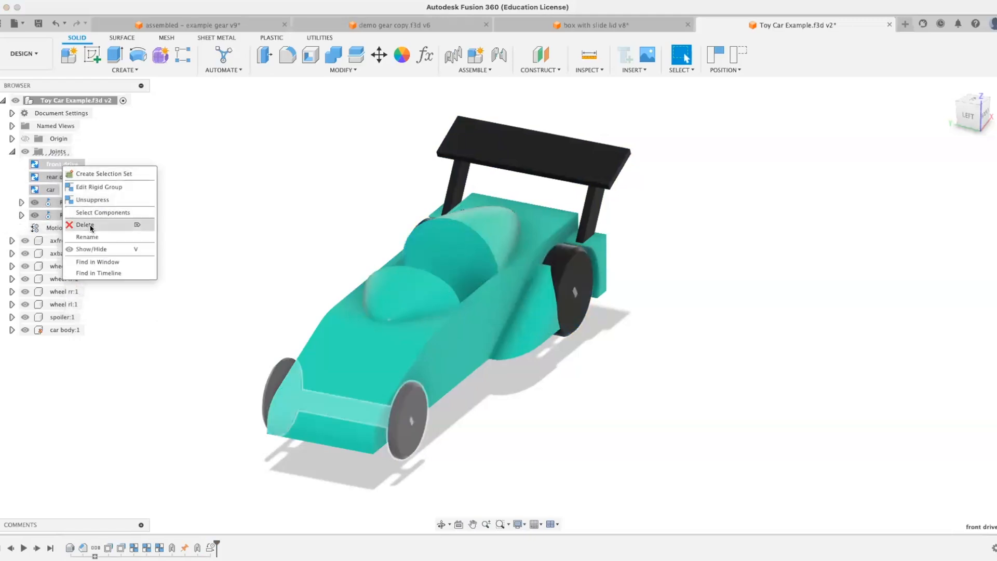
pyautogui.click(196, 144)
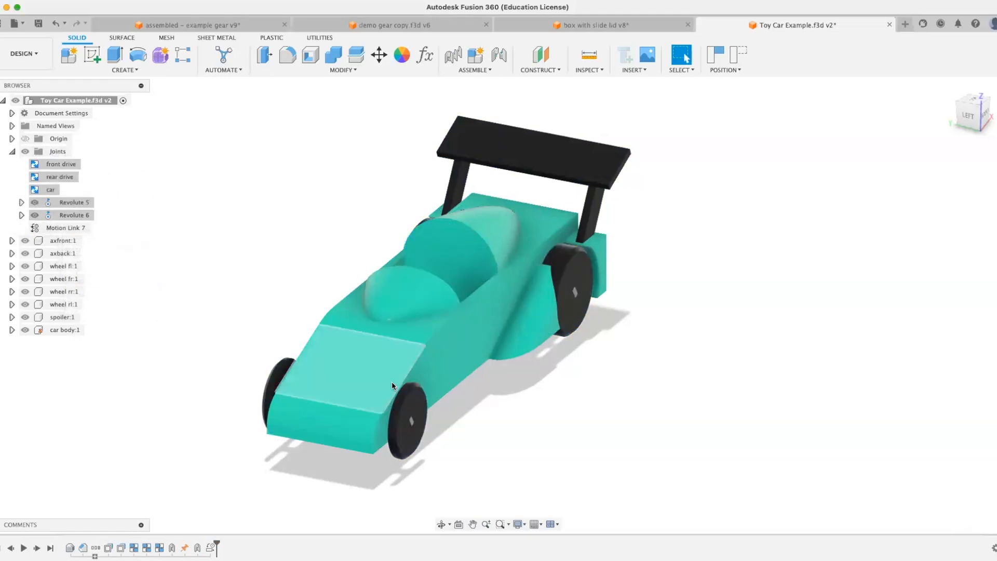
# Unground the car body and pull it and the front left wheel away from the rest of the car by hand.
pyautogui.moveTo(407, 415); pyautogui.dragTo(576, 338)
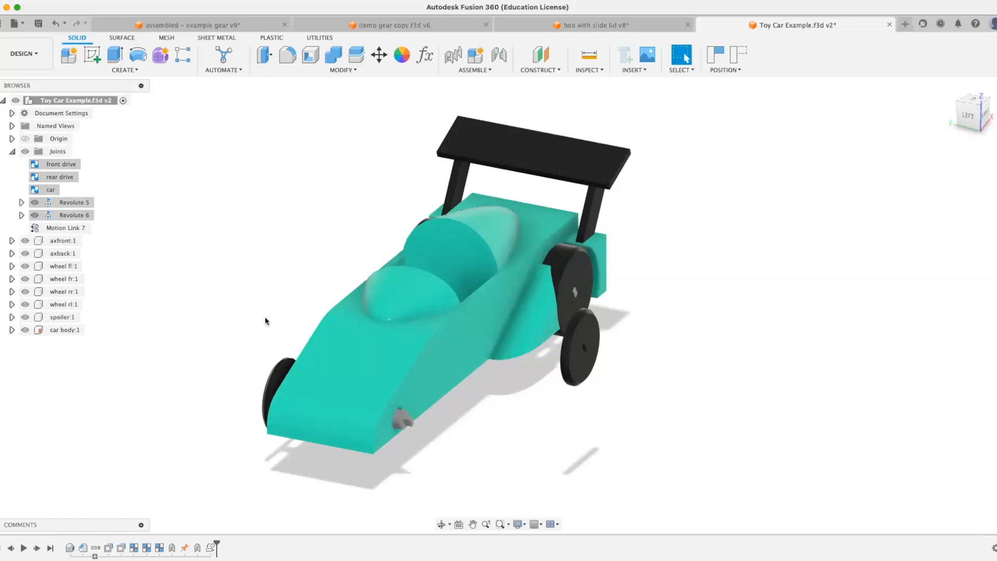
pyautogui.rightClick(37, 325)
pyautogui.click(110, 23)
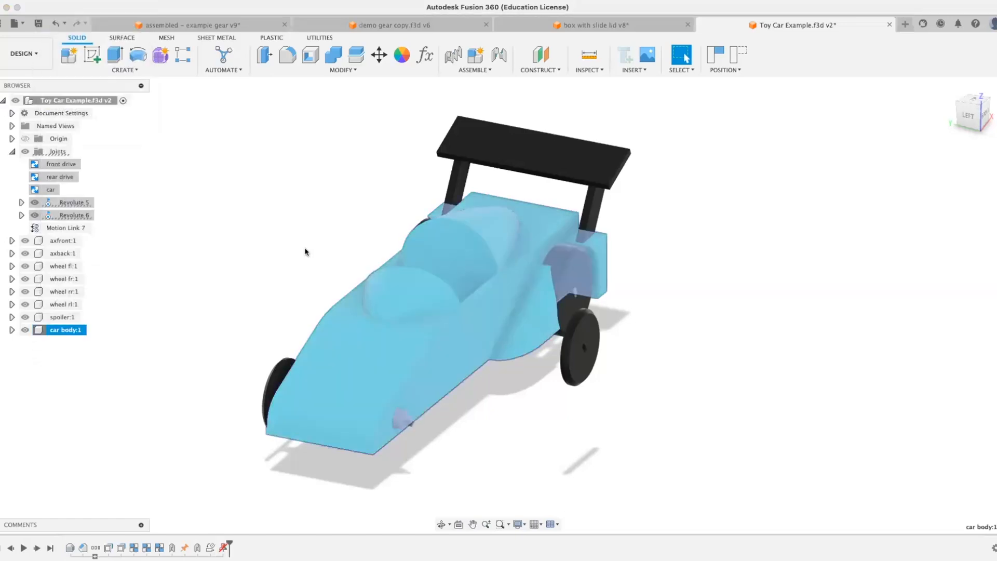
pyautogui.moveTo(411, 319); pyautogui.dragTo(761, 317)
pyautogui.keyDown('shift'); pyautogui.moveTo(580, 340); pyautogui.dragTo(495, 323, button='middle'); pyautogui.keyUp('shift')
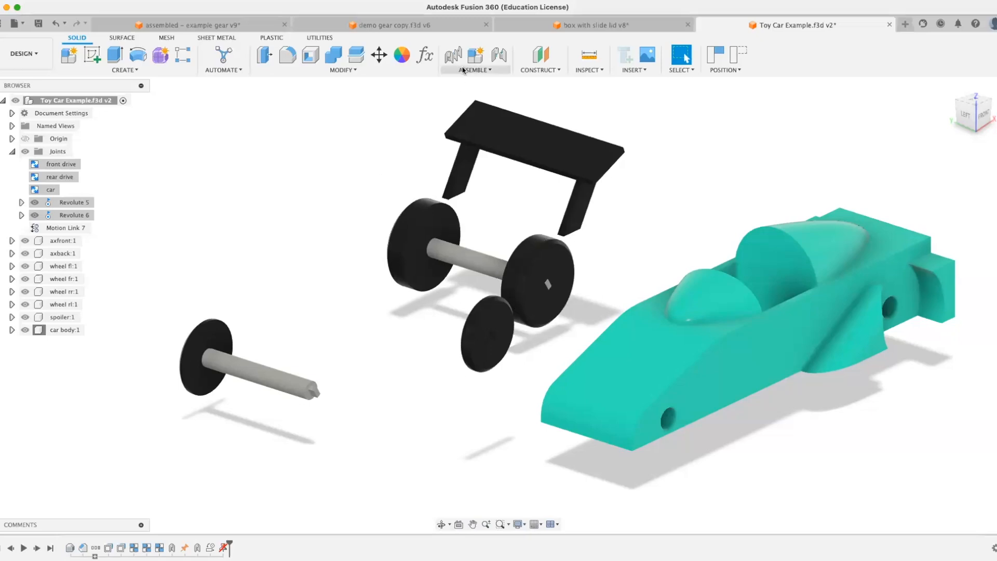
# Switch to the box with slide lid document, view the box from several sides and look over the available workspaces.
pyautogui.click(554, 28)
pyautogui.keyDown('shift'); pyautogui.moveTo(645, 174); pyautogui.dragTo(548, 180, button='middle'); pyautogui.keyUp('shift')
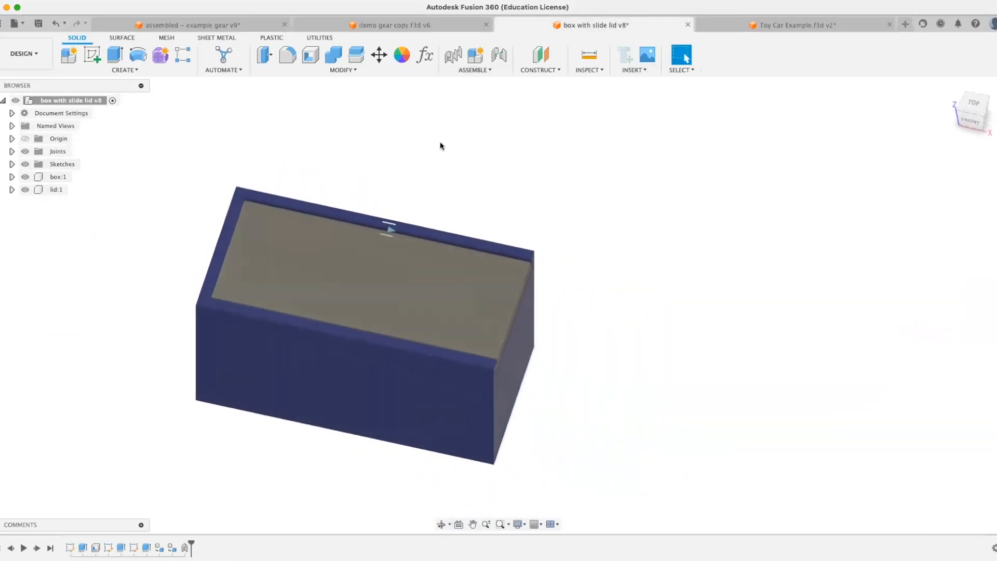
pyautogui.keyDown('shift'); pyautogui.moveTo(440, 147); pyautogui.dragTo(505, 316, button='middle'); pyautogui.keyUp('shift')
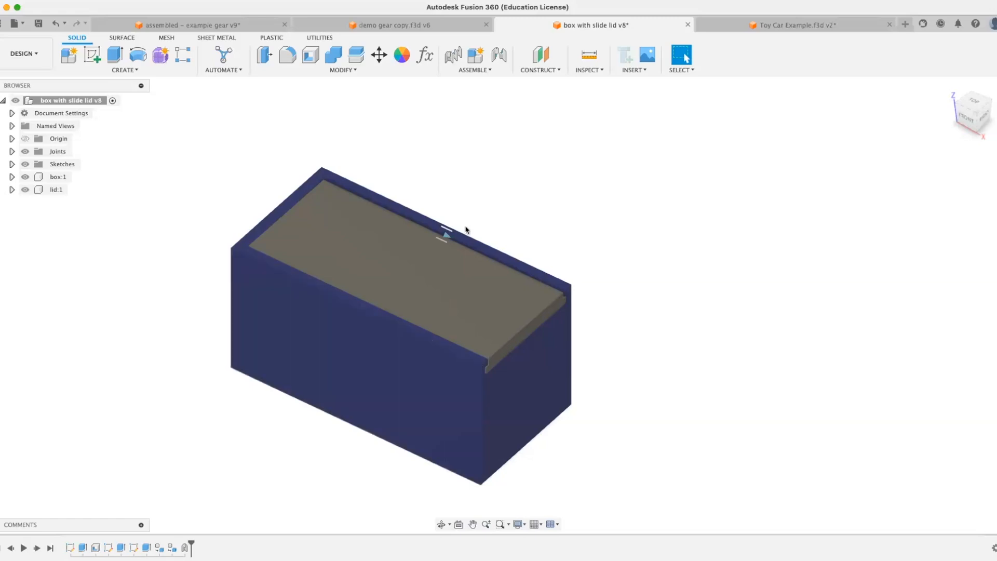
pyautogui.moveTo(524, 234); pyautogui.dragTo(574, 217, button='middle')
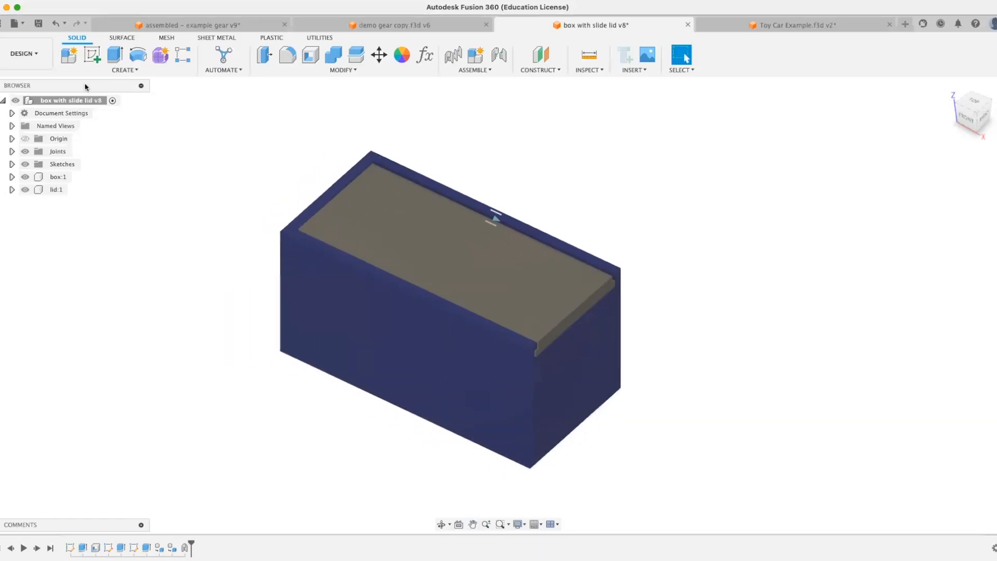
pyautogui.click(24, 60)
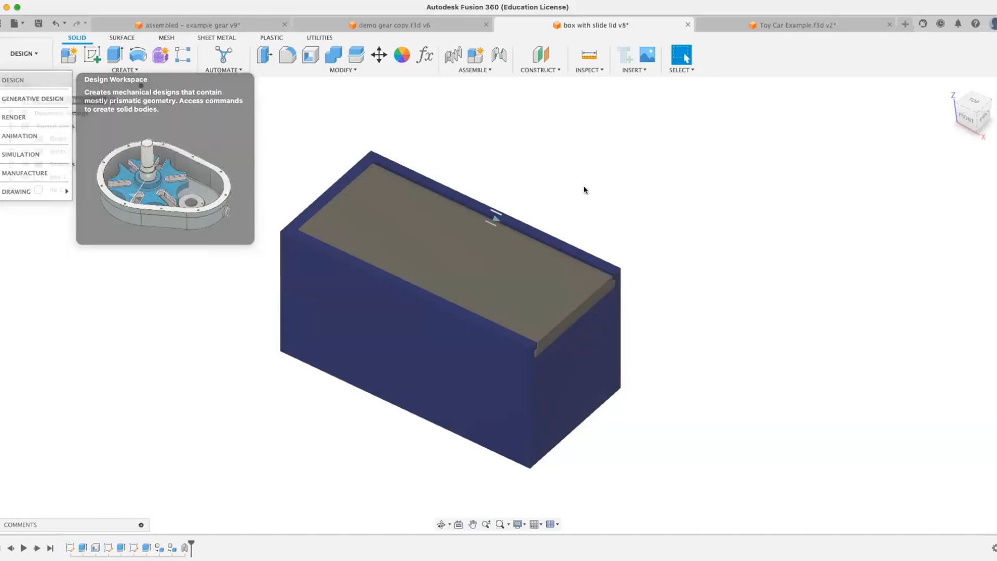
pyautogui.keyDown('shift'); pyautogui.moveTo(585, 189); pyautogui.dragTo(576, 247, button='middle'); pyautogui.keyUp('shift')
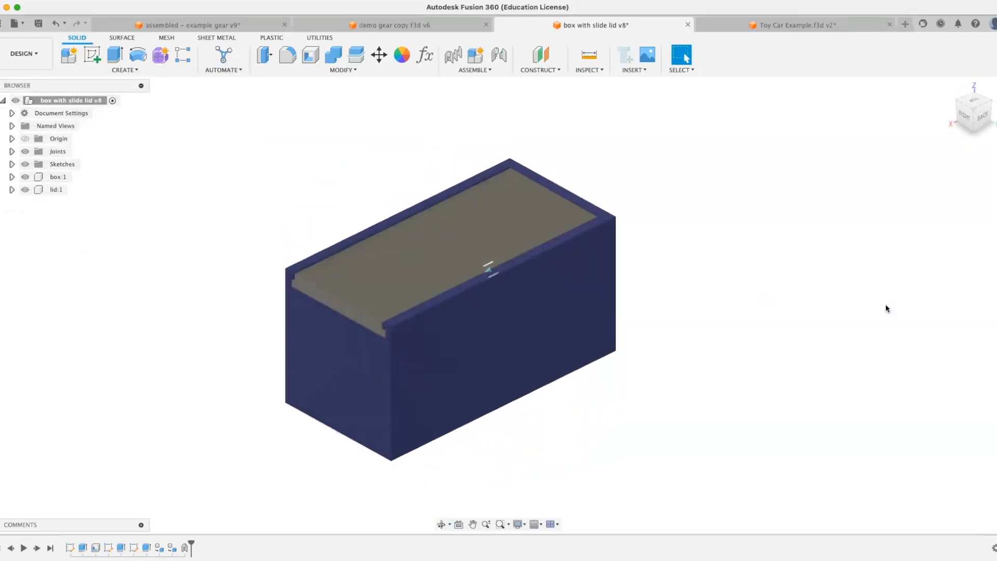